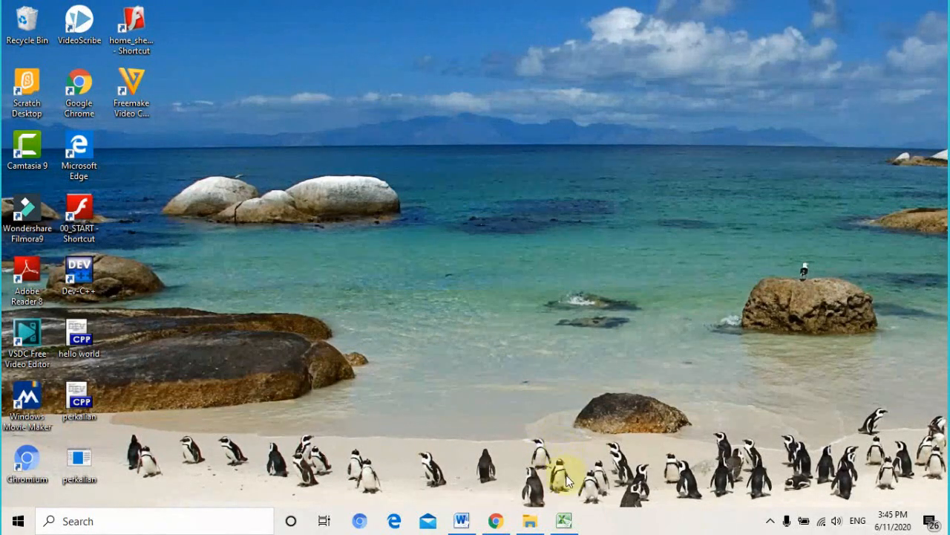
- Restore the minimized Excel grade workbook from its taskbar icon
left_click(566, 520)
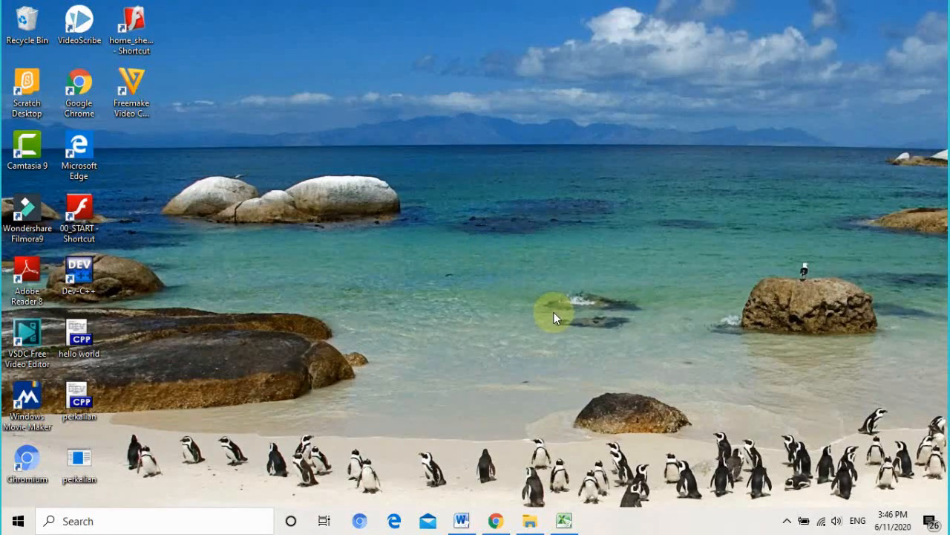
left_click(566, 520)
- Review the class 7H Pengetahuan and Keterampilan scores on Form Responses 1, then minimize Excel
left_click(554, 196)
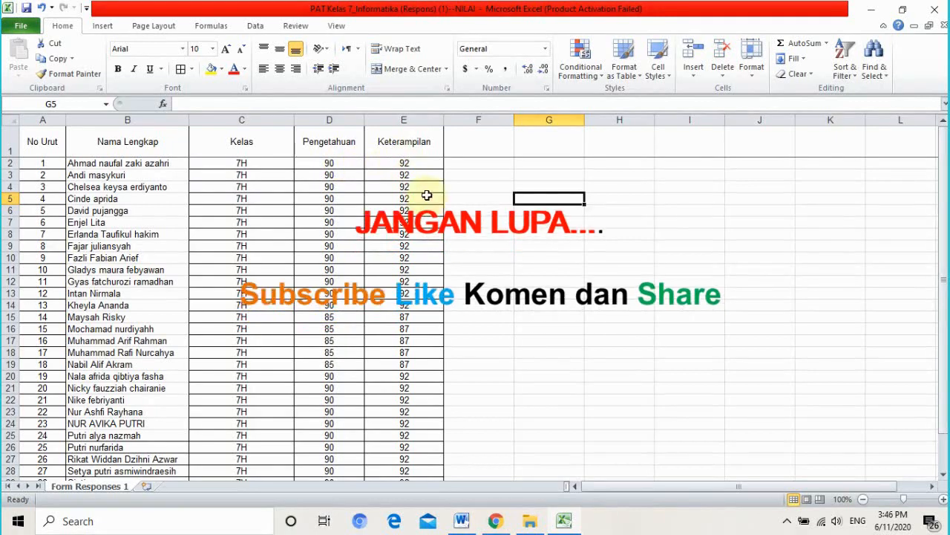
left_click(565, 292)
left_click(553, 375)
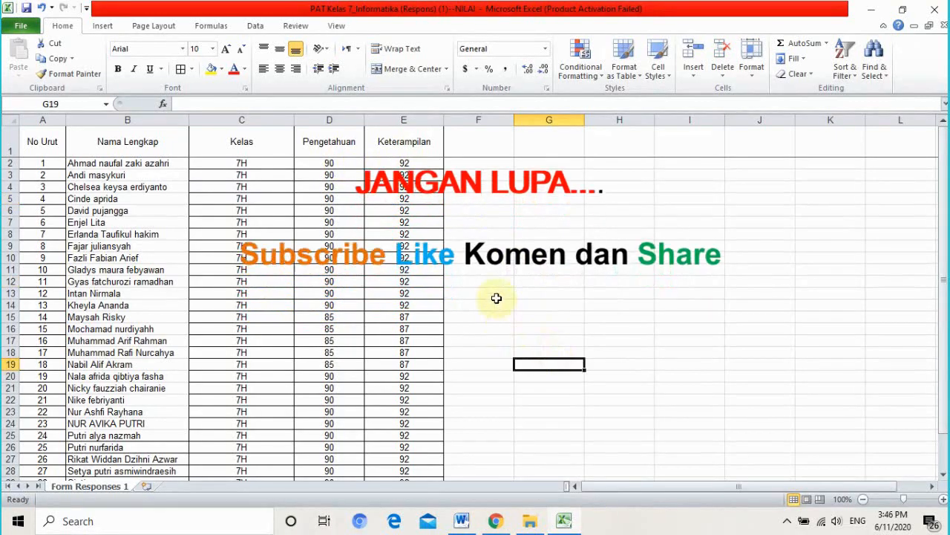
left_click(484, 269)
left_click(554, 246)
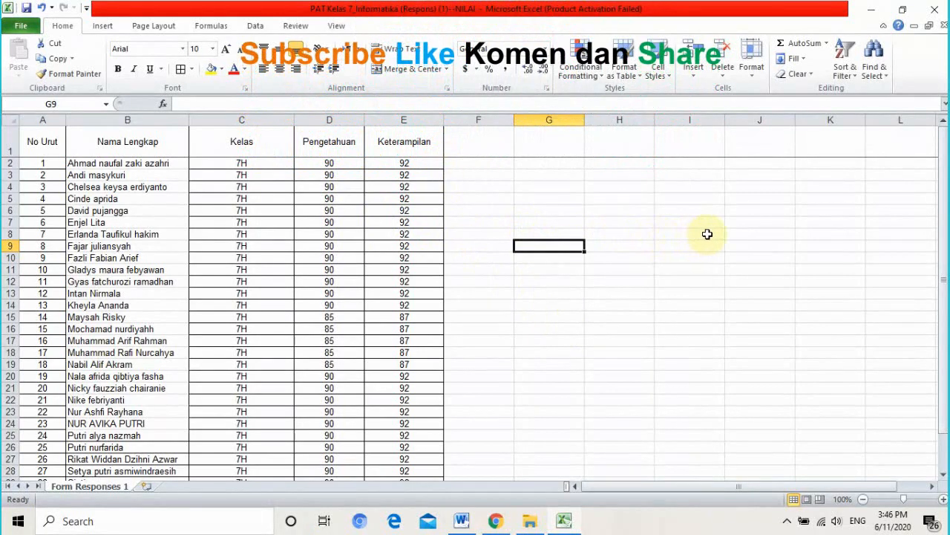
left_click(868, 10)
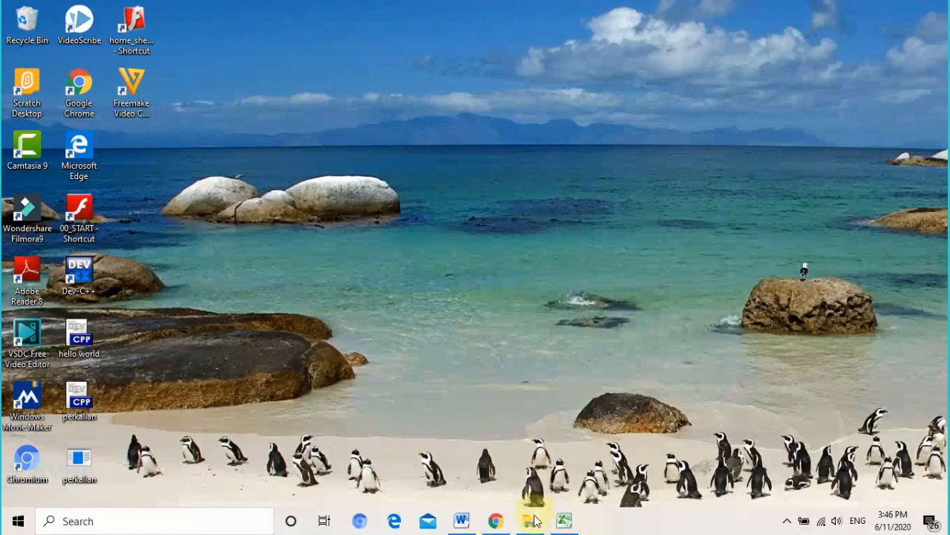
- Bring the ERAPORT folder window up from the taskbar preview
mouse_move(531, 519)
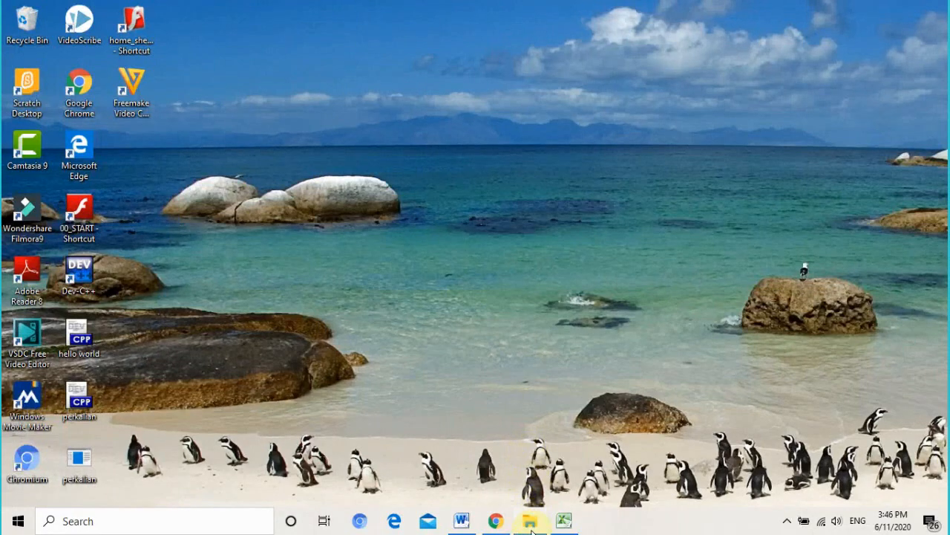
left_click(523, 501)
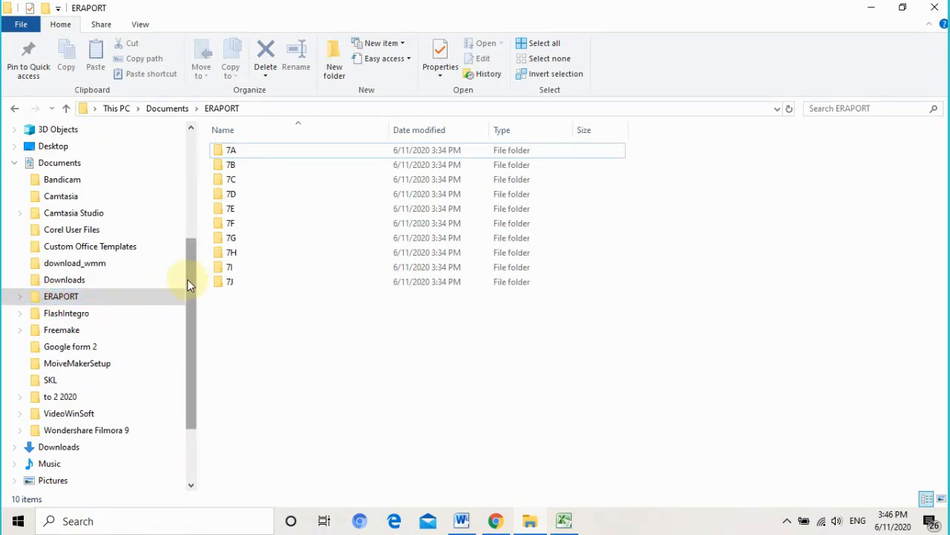
left_click_drag(187, 279, 187, 308)
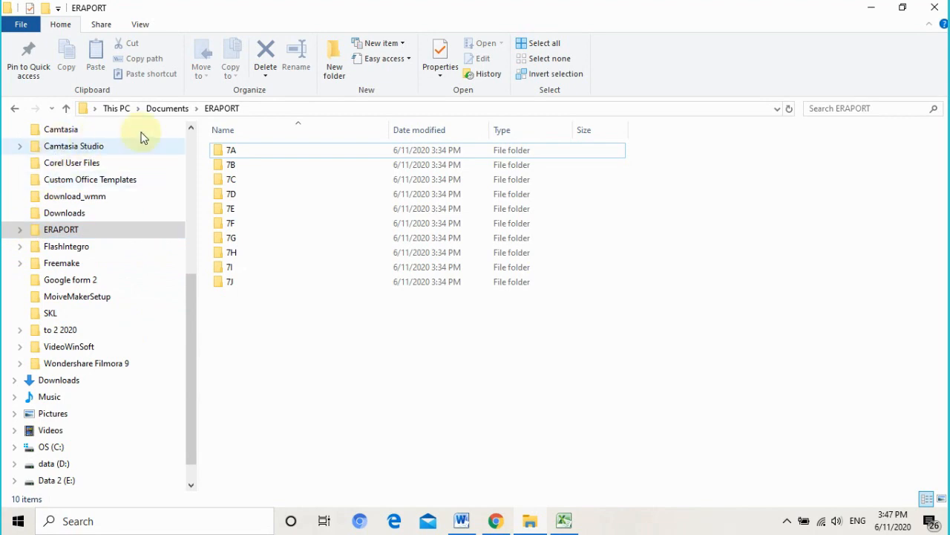
- Expand ERAPORT, check class folders 7A–7D, return to ERAPORT and minimize the window
left_click(21, 232)
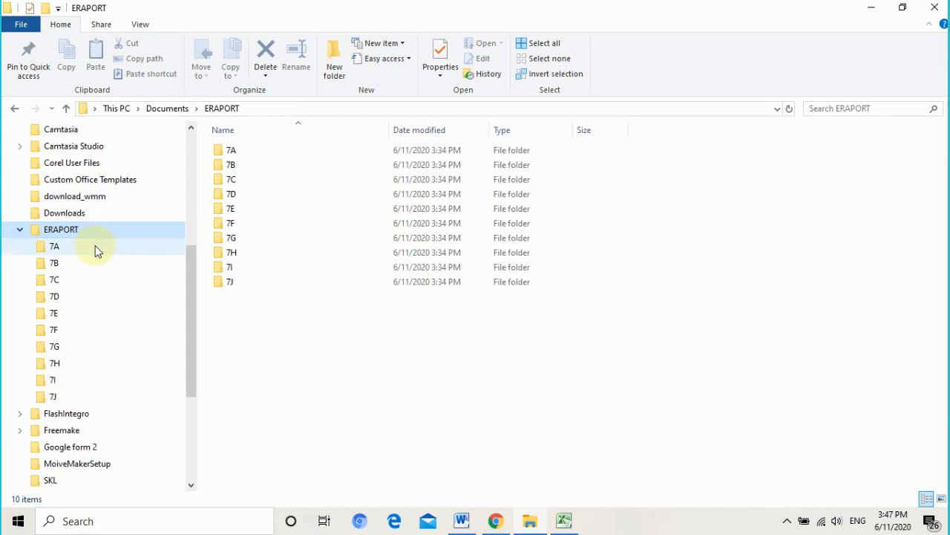
left_click(95, 251)
left_click(89, 262)
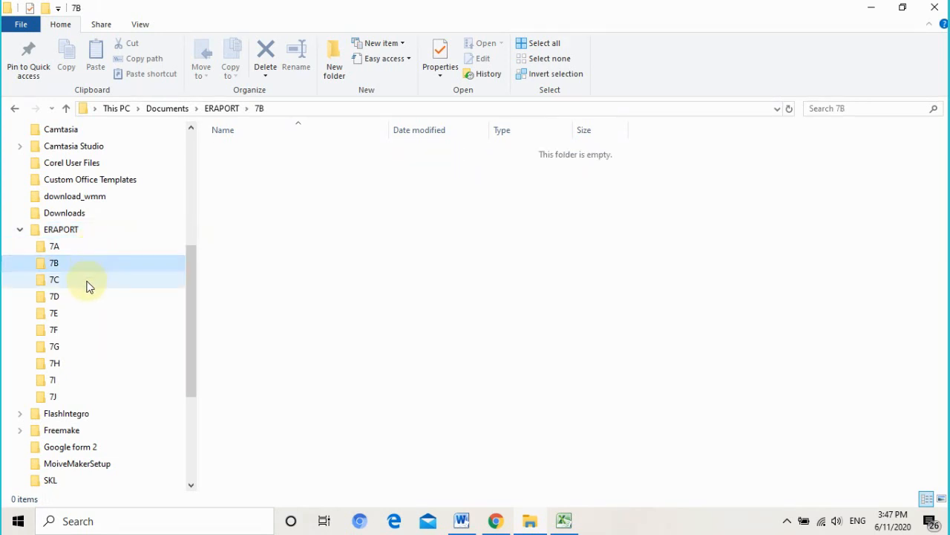
left_click(89, 281)
left_click(86, 297)
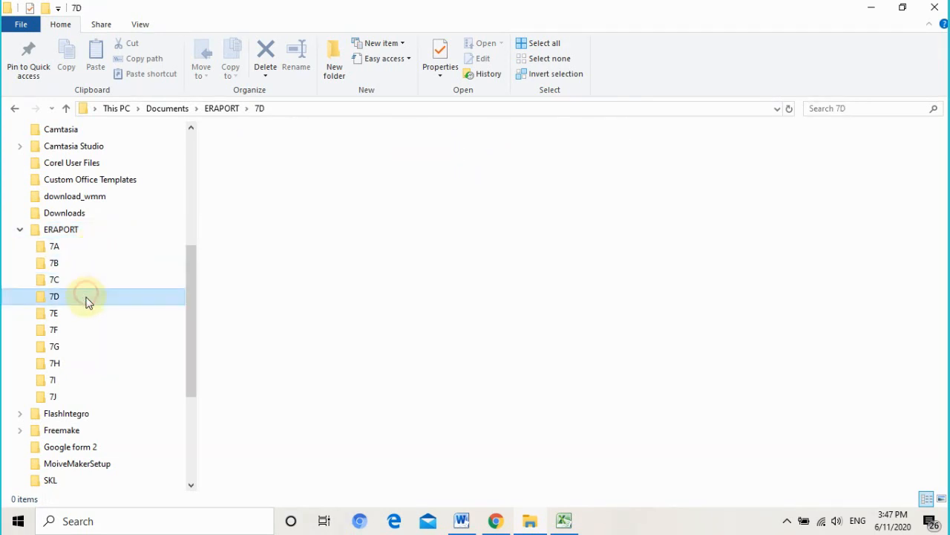
left_click(130, 229)
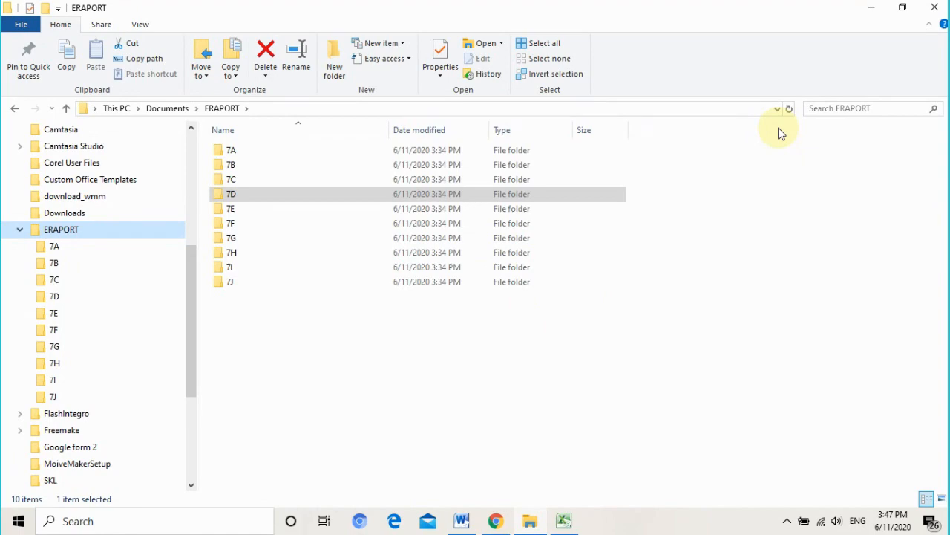
left_click(871, 15)
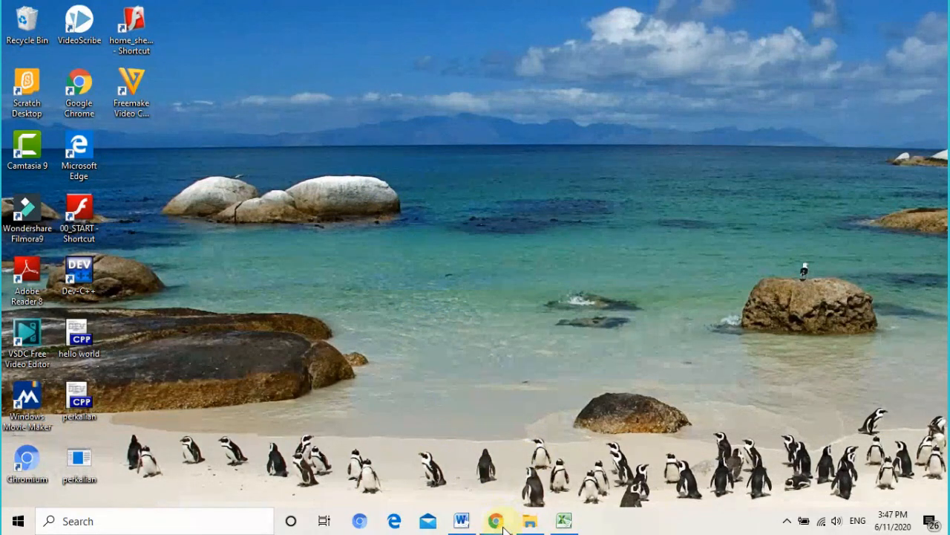
- Bring Chrome's new tab forward, then switch to the Word note with the ngrok login address
mouse_move(503, 528)
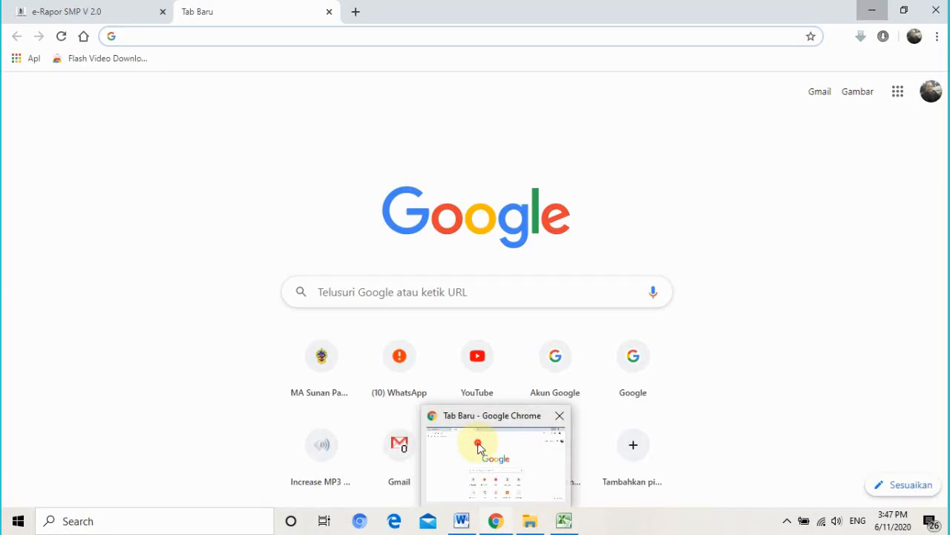
left_click(478, 444)
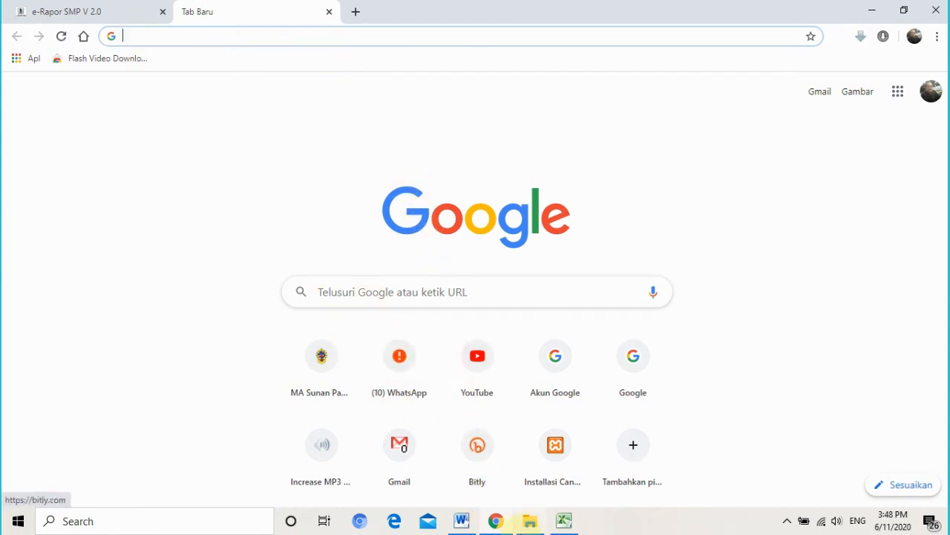
left_click(461, 521)
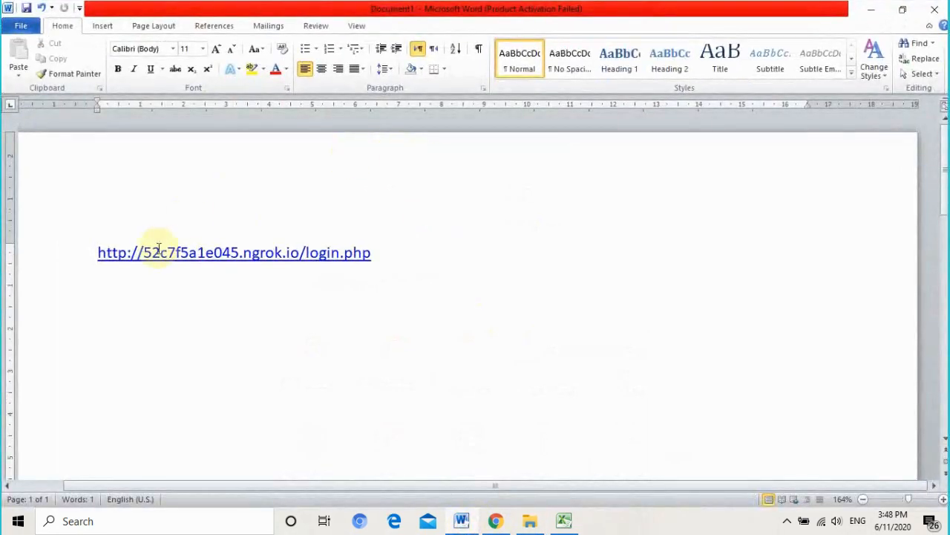
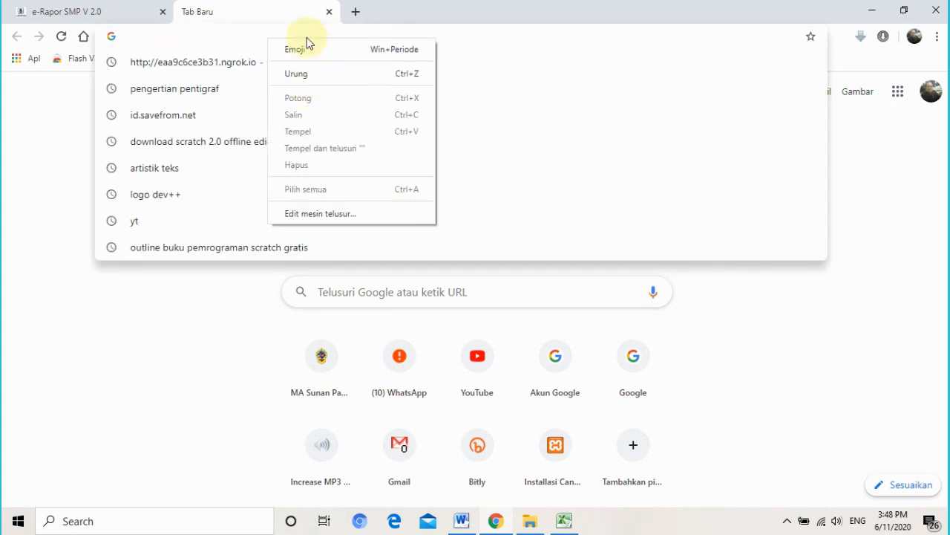
- Ready Chrome's address bar for pasting, then go to the Word note with the ngrok login.php URL
left_click(259, 36)
right_click(233, 36)
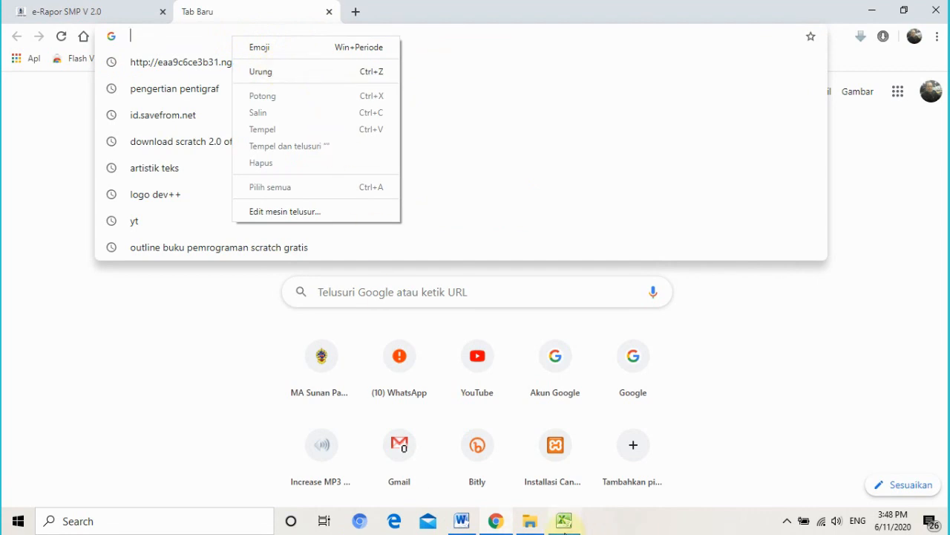
left_click(462, 520)
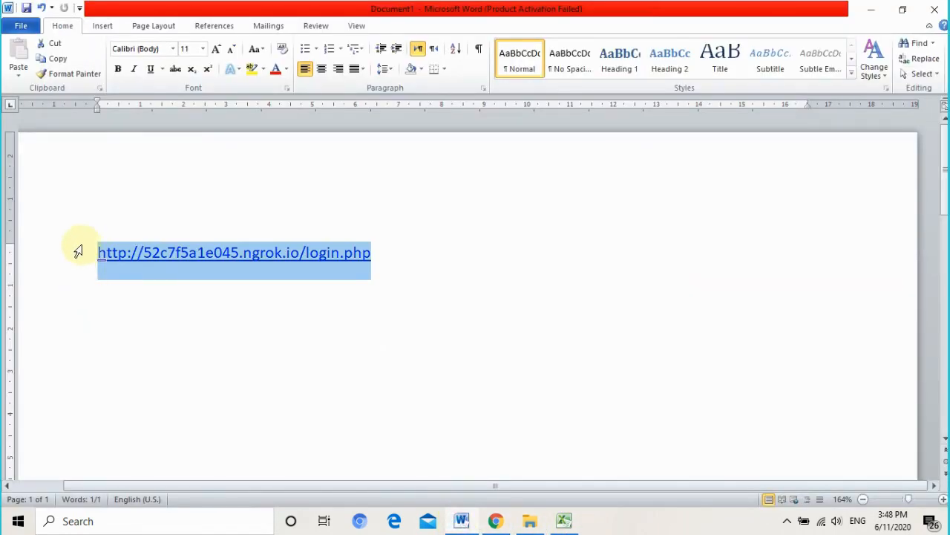
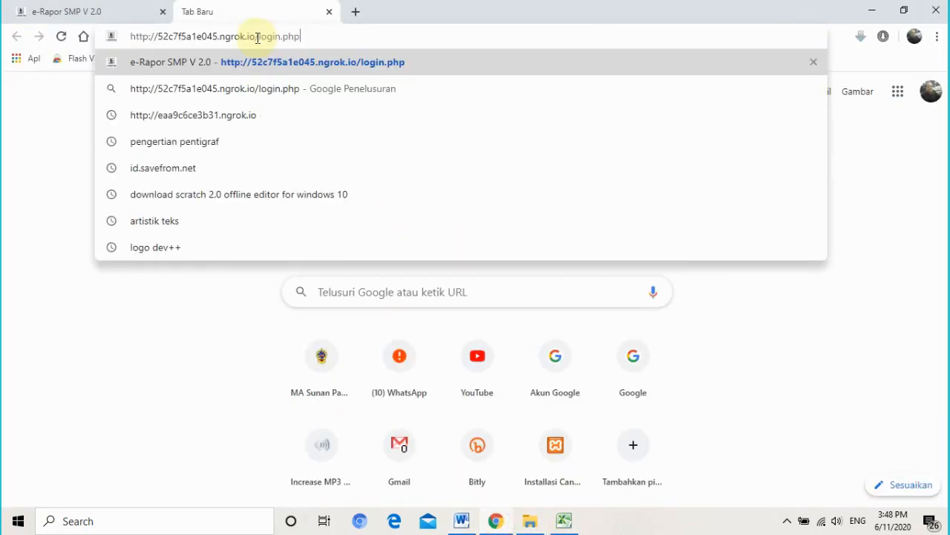
- Load the e-Rapor SMP V 2.1 login page from the ngrok login.php address
key("Return")
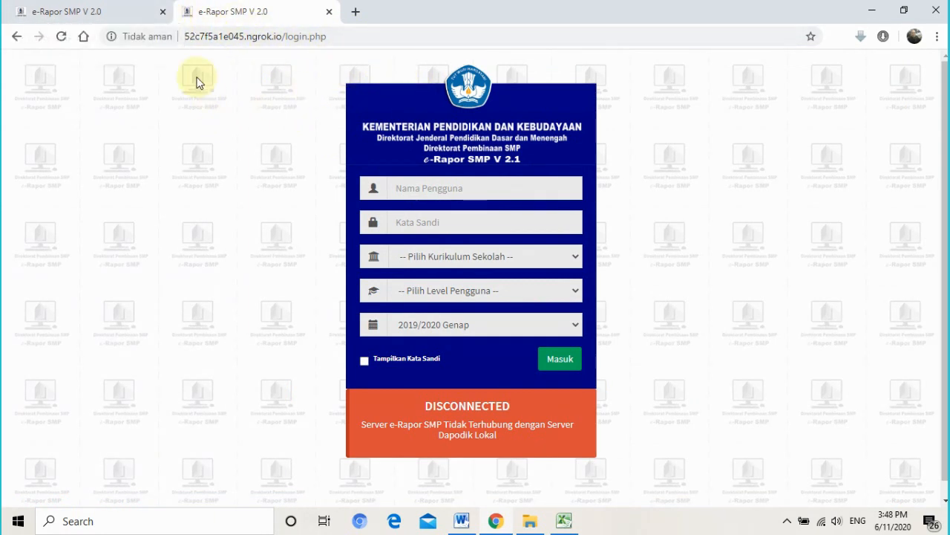
- Close the older duplicate e-Rapor SMP V 2.0 tab
left_click(164, 12)
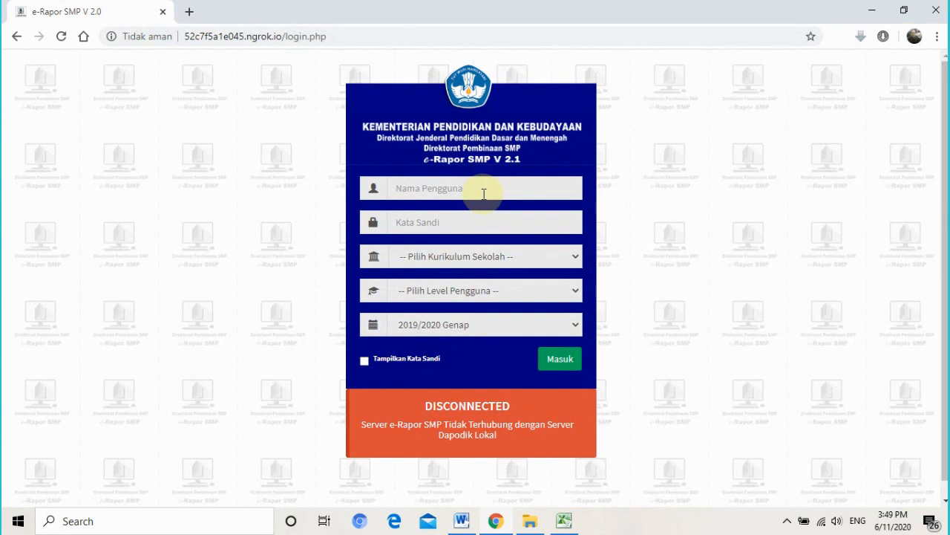
- Fill Nama Pengguna with the saved user ID from autofill, then move to Kata Sandi
left_click(450, 194)
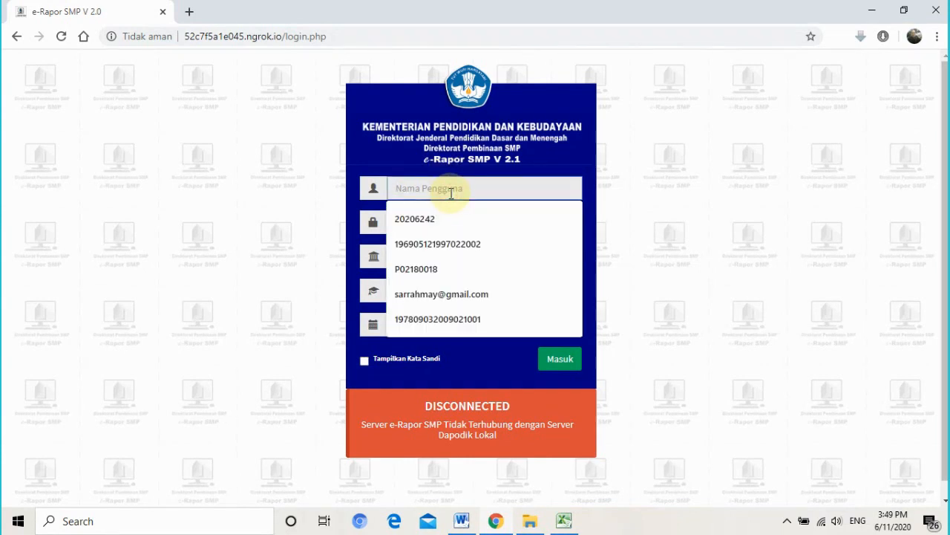
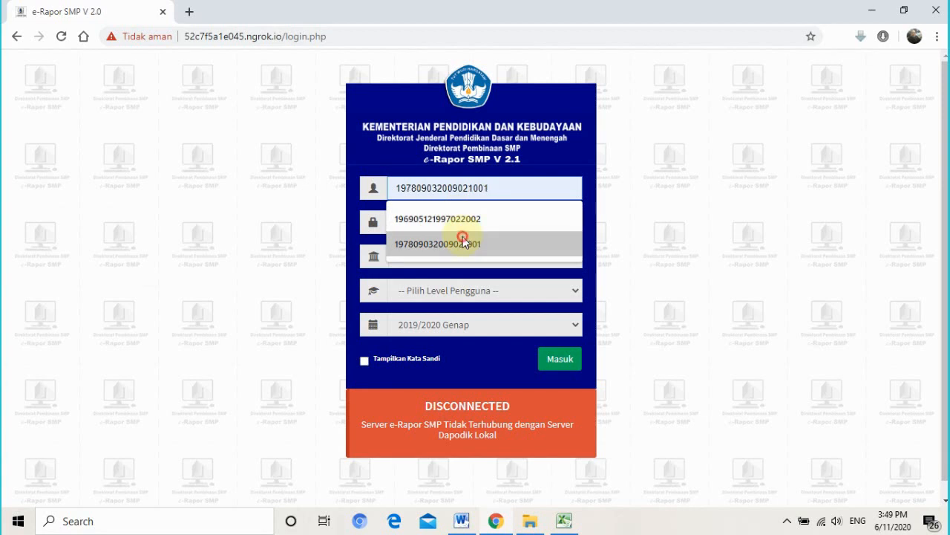
left_click(462, 239)
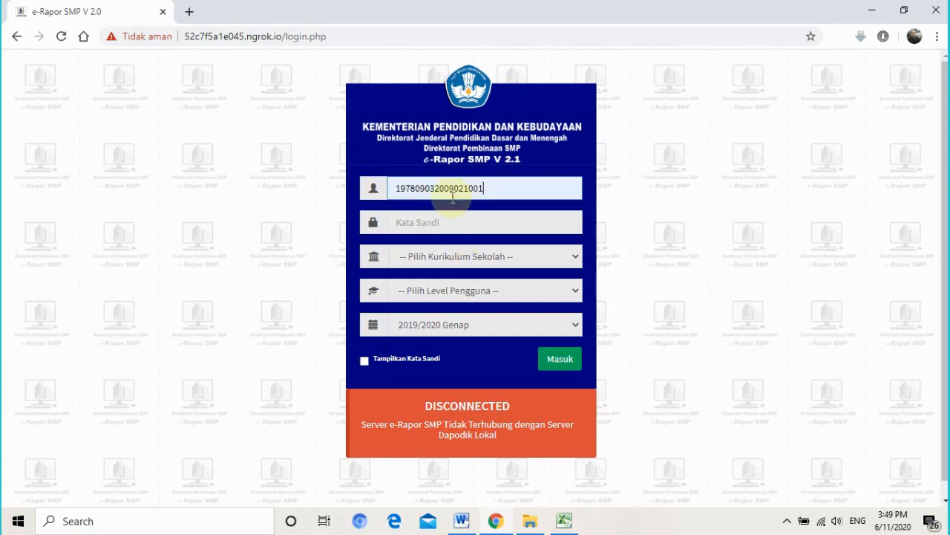
left_click(490, 218)
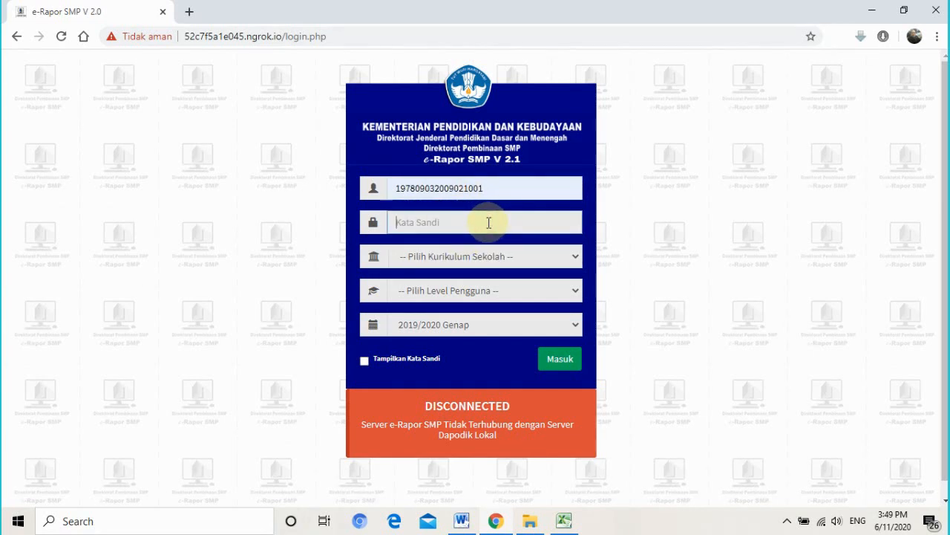
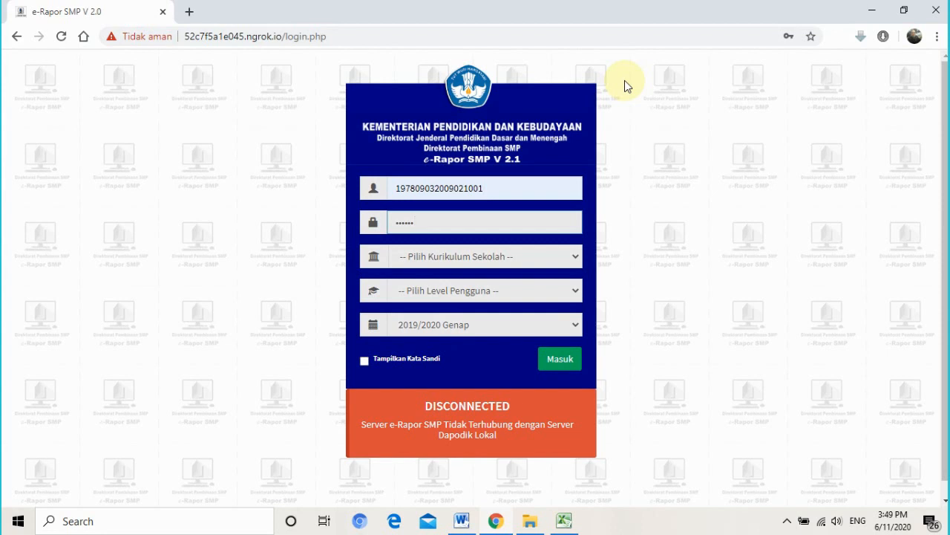
- Choose K-2013 Paket as curriculum and Guru as user level, then sign in
left_click(640, 153)
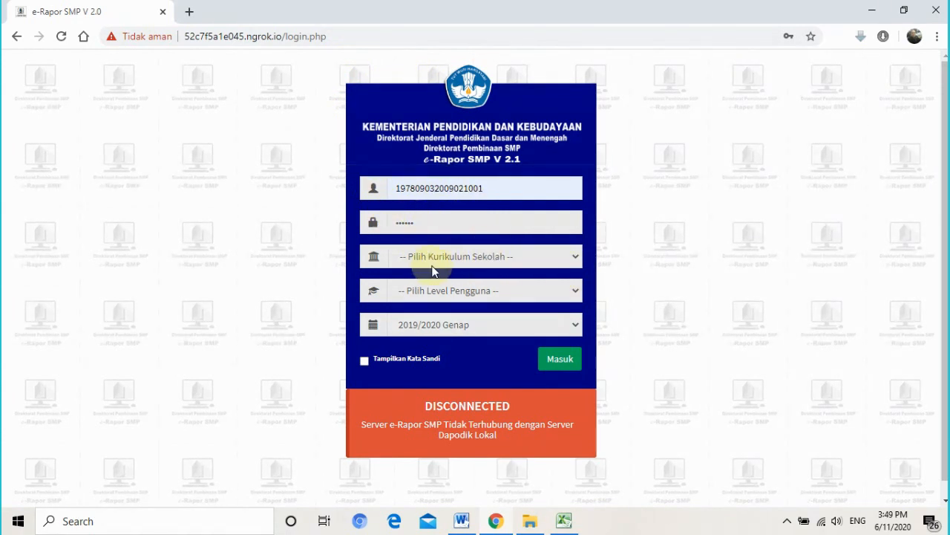
left_click(577, 259)
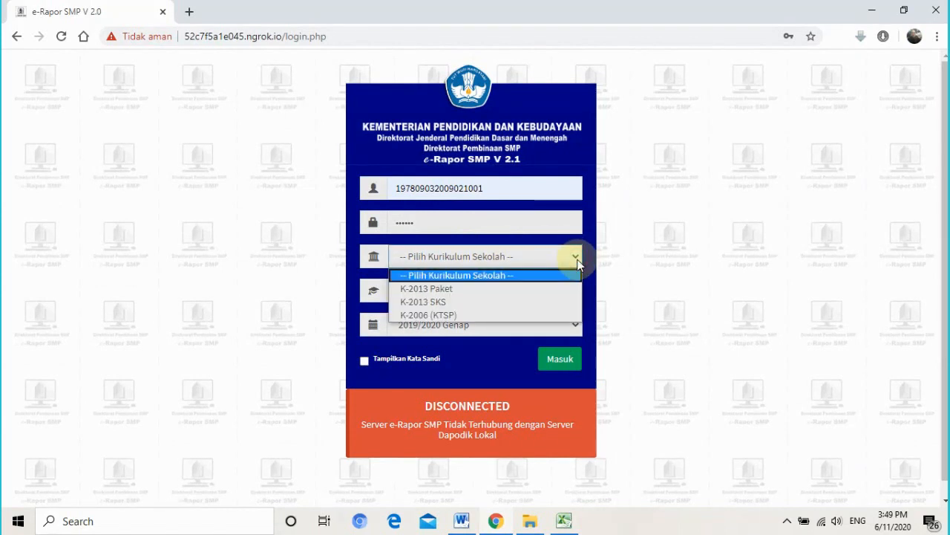
left_click(458, 288)
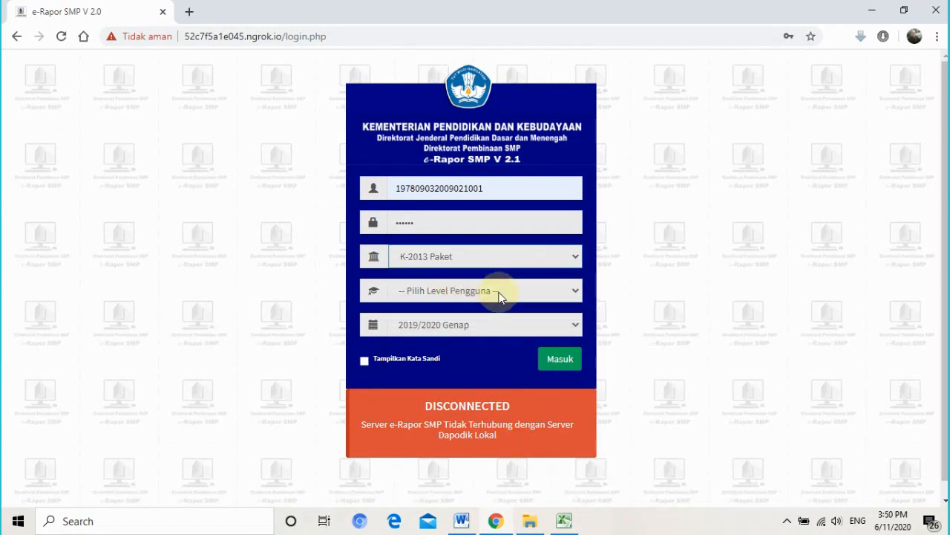
left_click(456, 299)
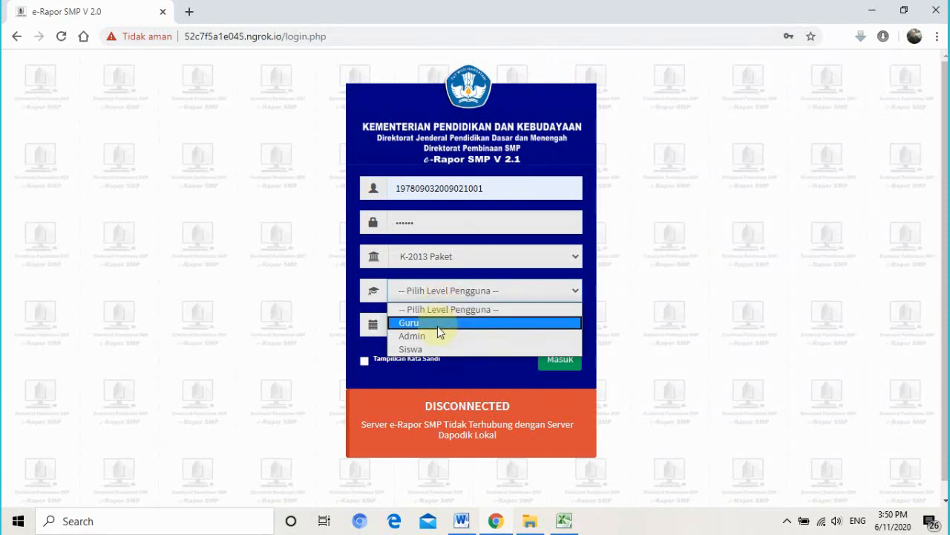
left_click(437, 326)
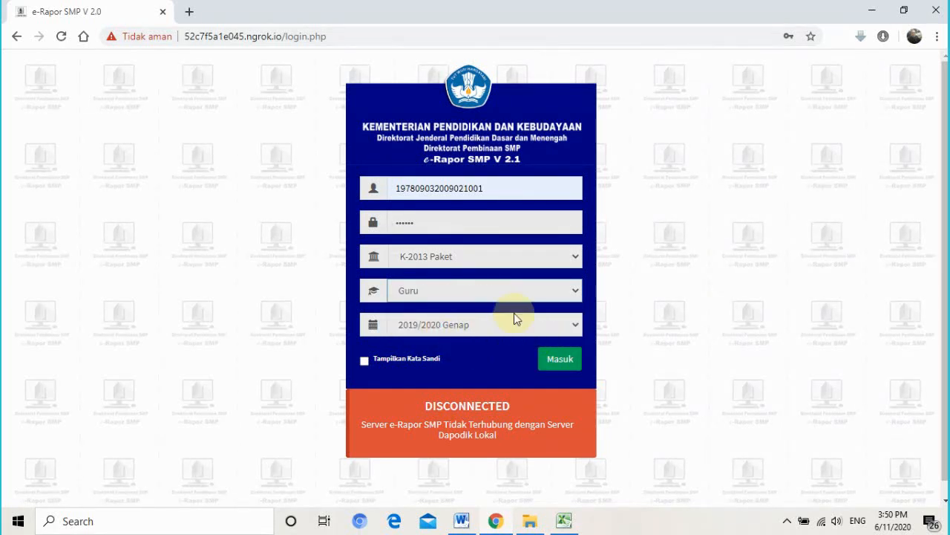
left_click(559, 359)
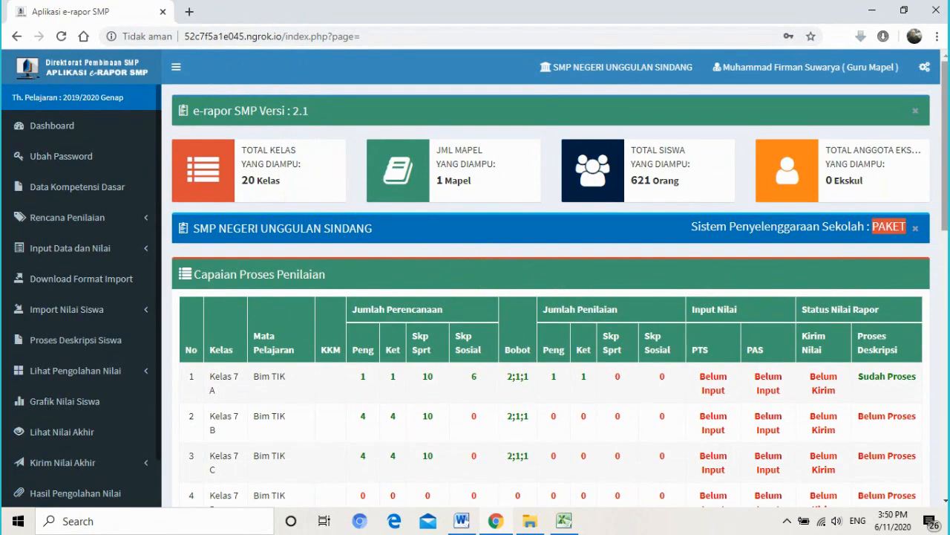
- Scroll to the Capaian Proses Penilaian table and highlight its heading and each column header
scroll(550, 297, "down", 7)
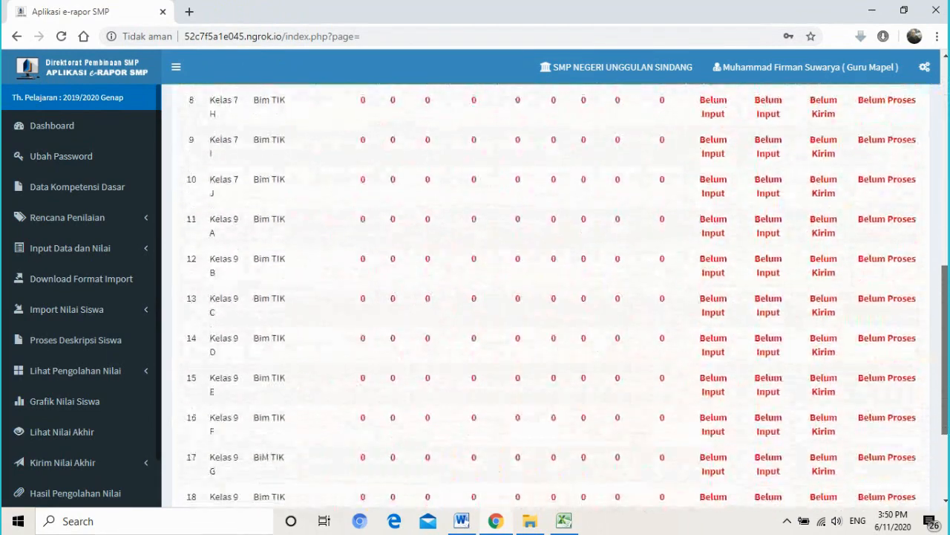
scroll(550, 297, "down", 3)
left_click_drag(944, 401, 943, 139)
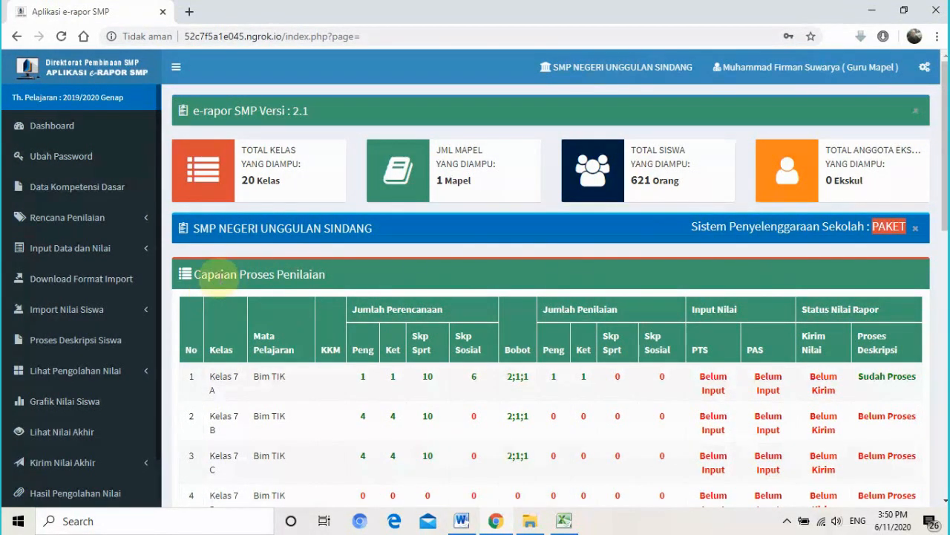
left_click_drag(192, 275, 336, 275)
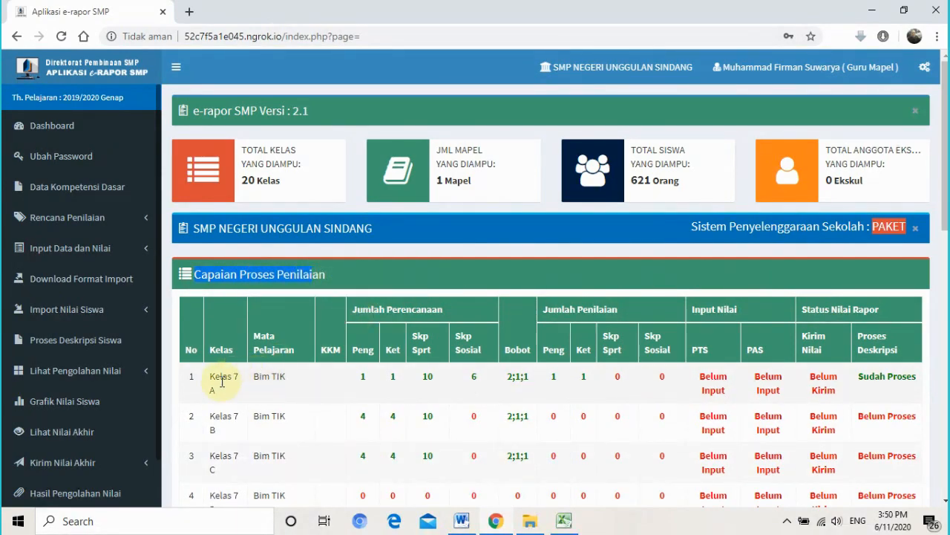
mouse_move(945, 147)
left_mouse_down()
mouse_move(946, 381)
mouse_move(945, 151)
left_mouse_up()
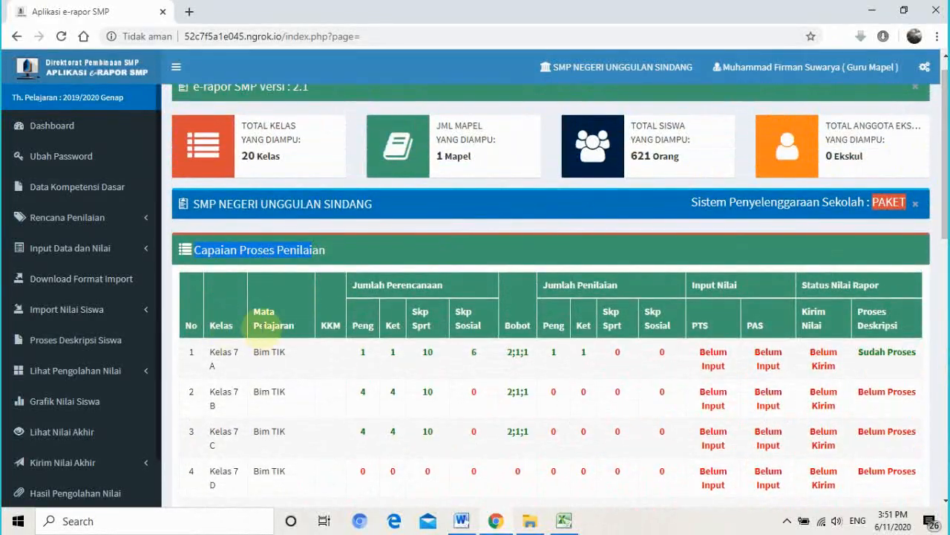
triple_click(266, 318)
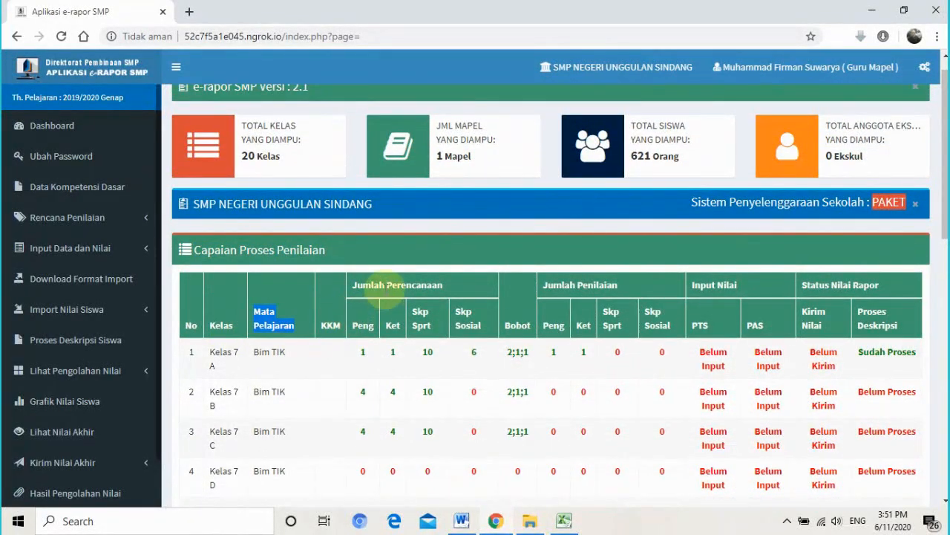
left_click_drag(382, 288, 460, 287)
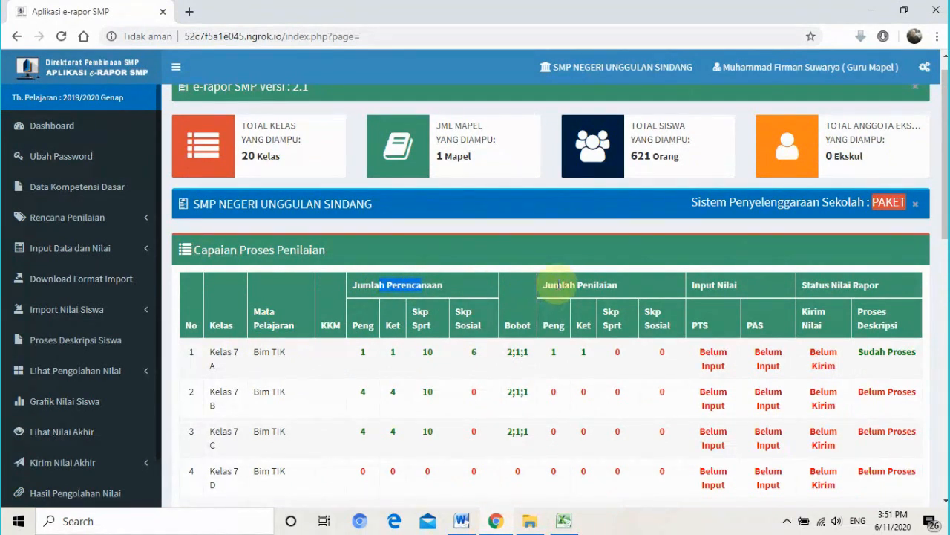
left_click_drag(562, 287, 633, 286)
left_click_drag(702, 285, 766, 287)
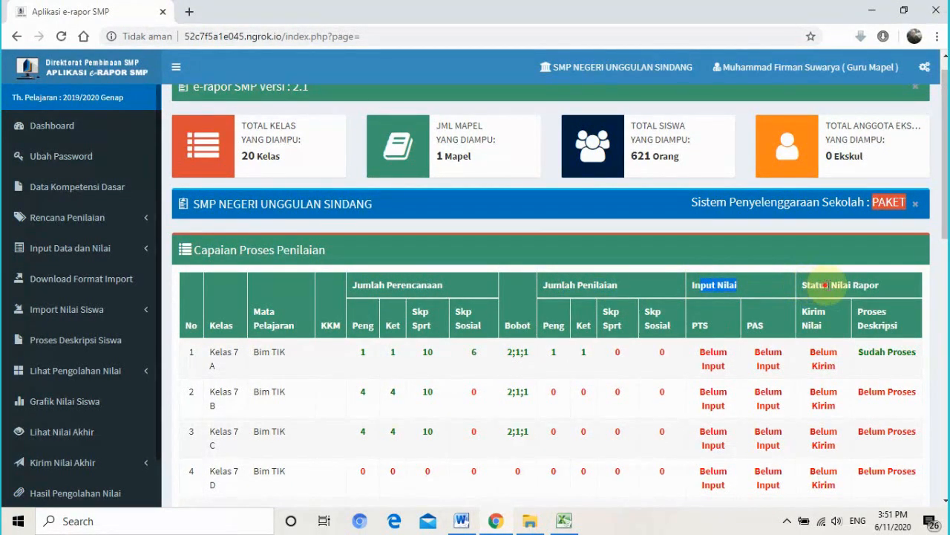
left_click_drag(826, 286, 859, 286)
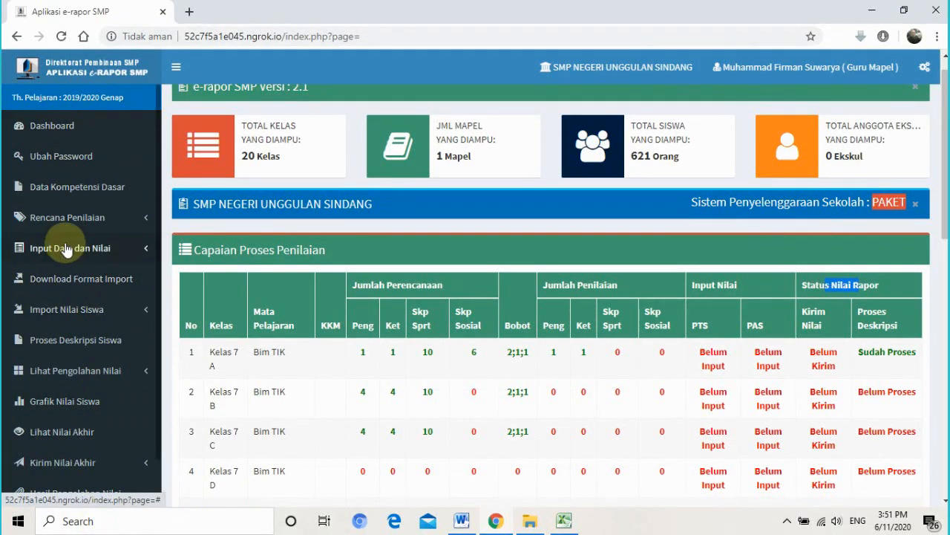
left_click(64, 128)
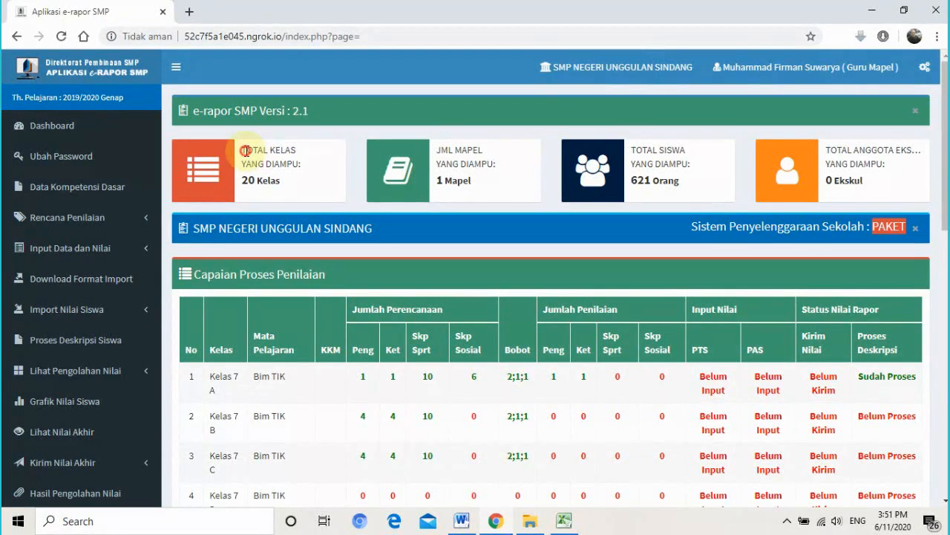
left_click(282, 151)
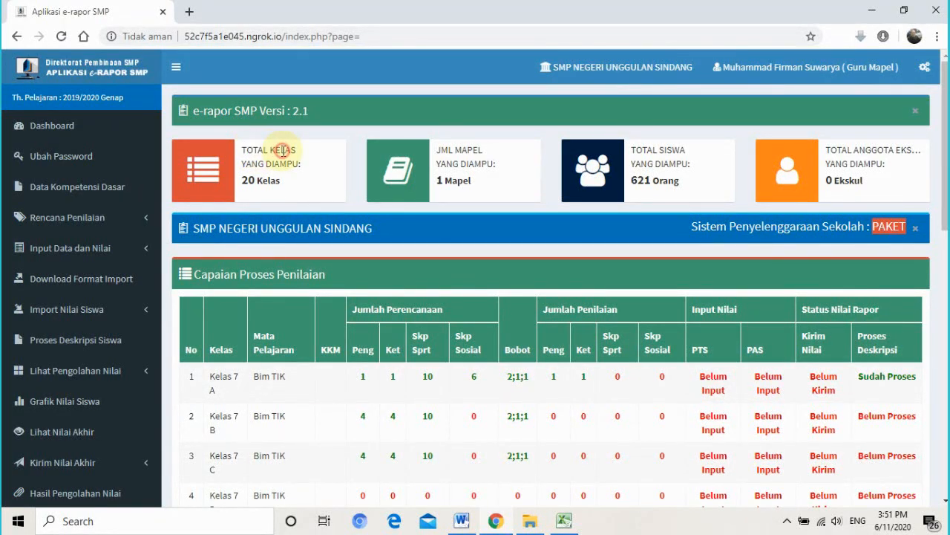
double_click(465, 149)
double_click(643, 150)
left_click(867, 152)
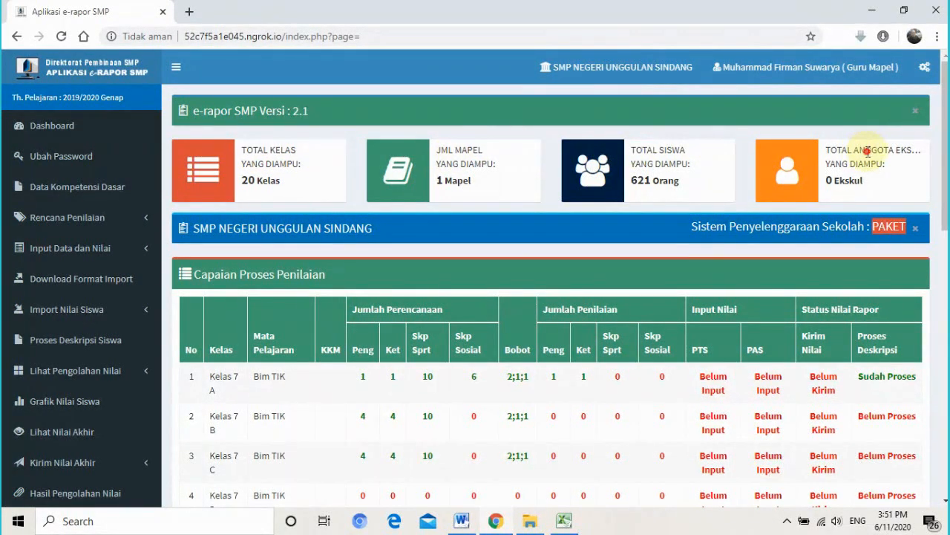
double_click(867, 151)
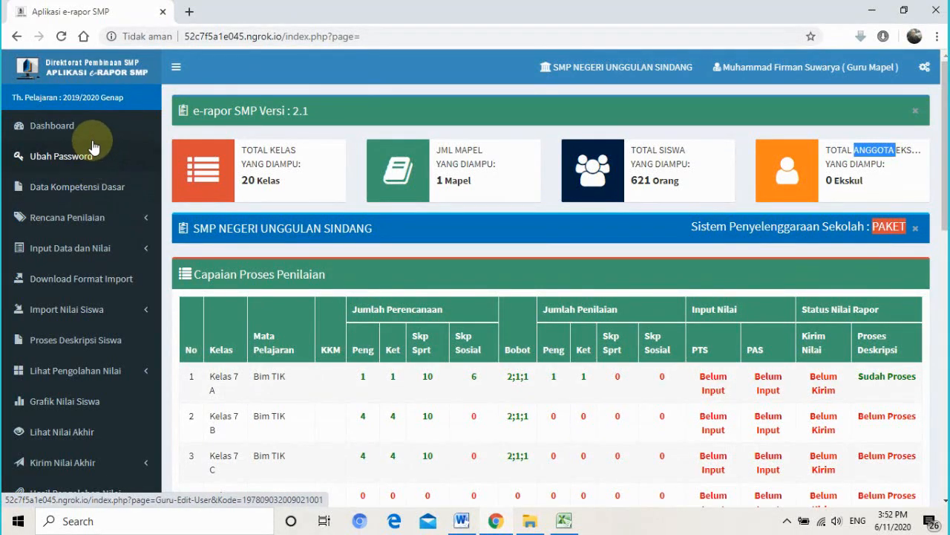
- Open Data Kompetensi Dasar and list the basic competencies for subject Bim TIK
left_click(92, 194)
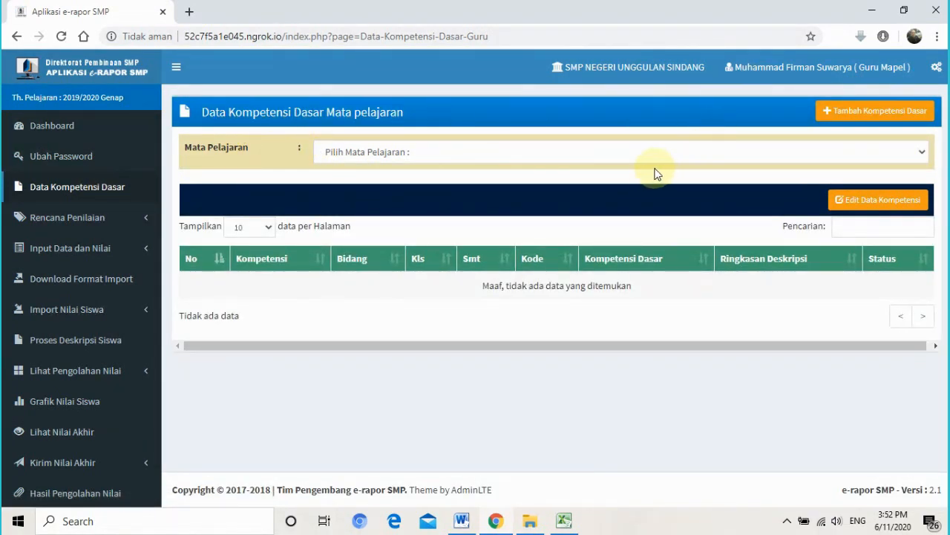
left_click_drag(192, 147, 236, 147)
left_click(420, 156)
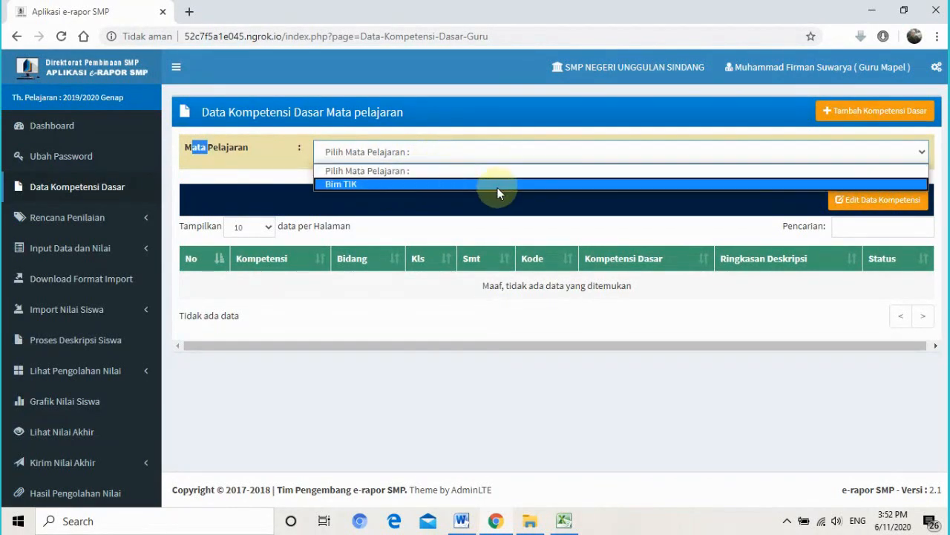
left_click(504, 153)
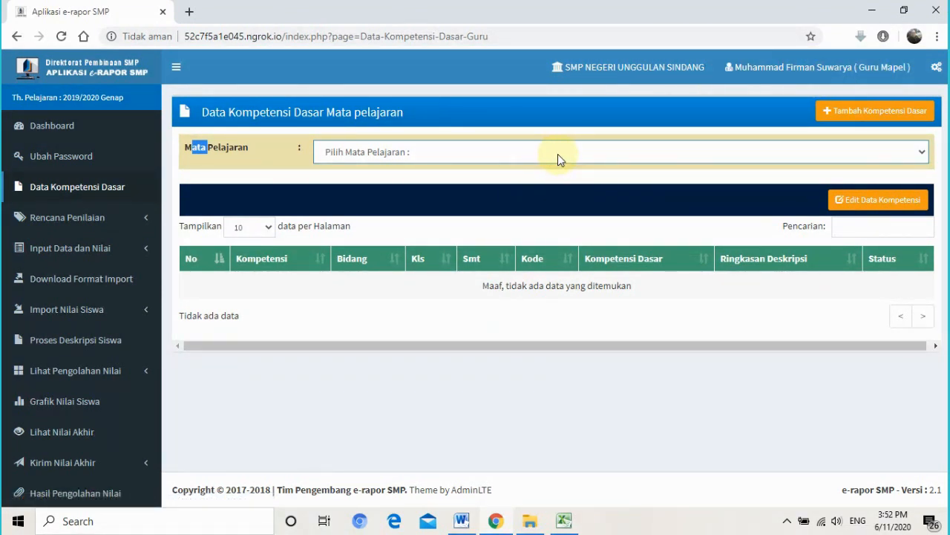
double_click(218, 150)
left_click(257, 151)
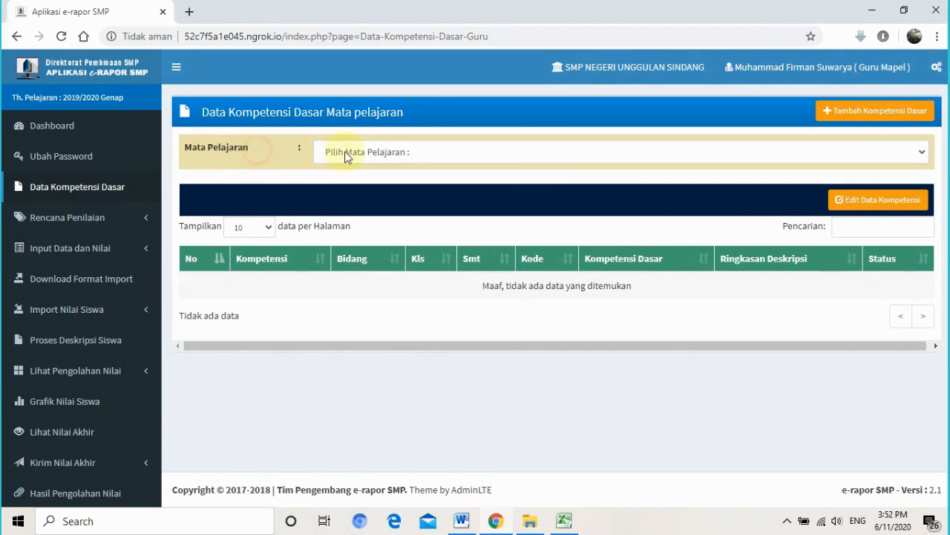
left_click(435, 156)
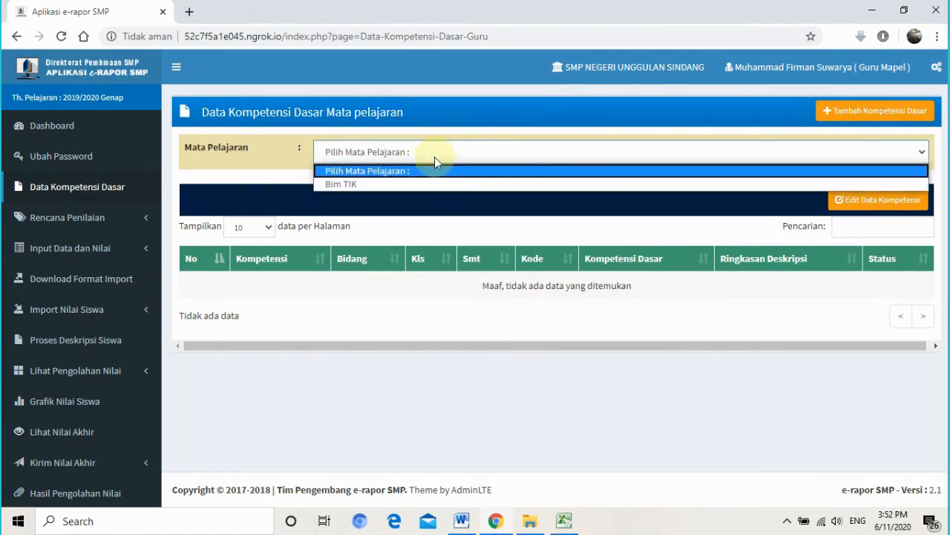
left_click(373, 184)
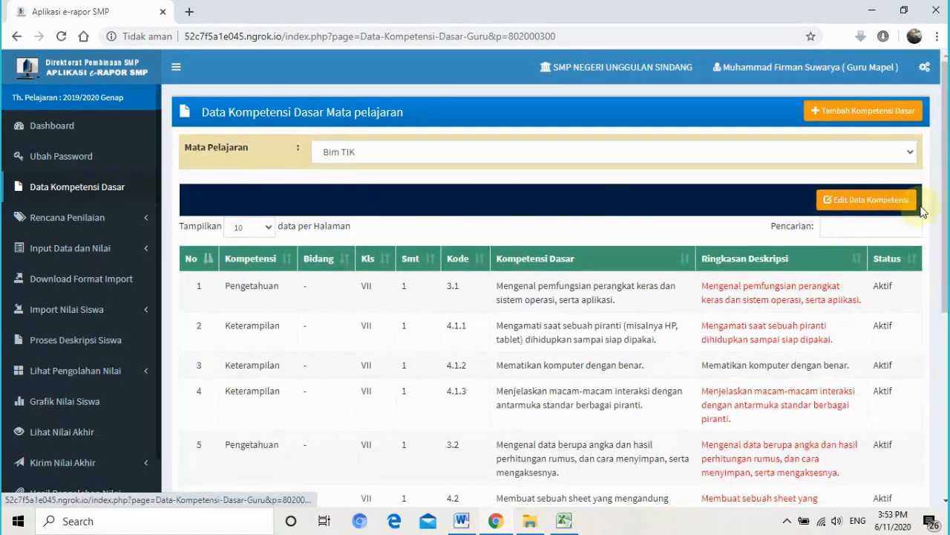
- Scroll to the second page of Bim TIK competencies
left_click_drag(946, 187, 945, 390)
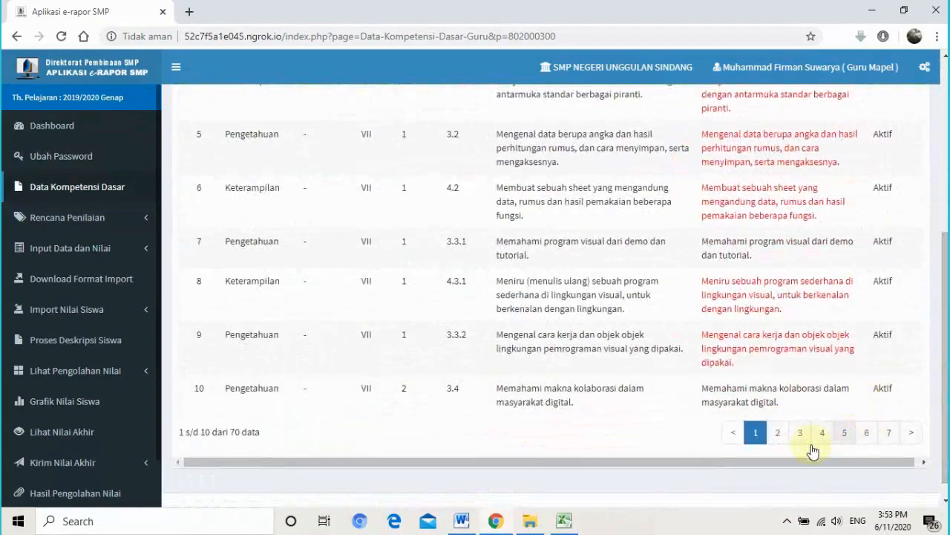
left_click(777, 433)
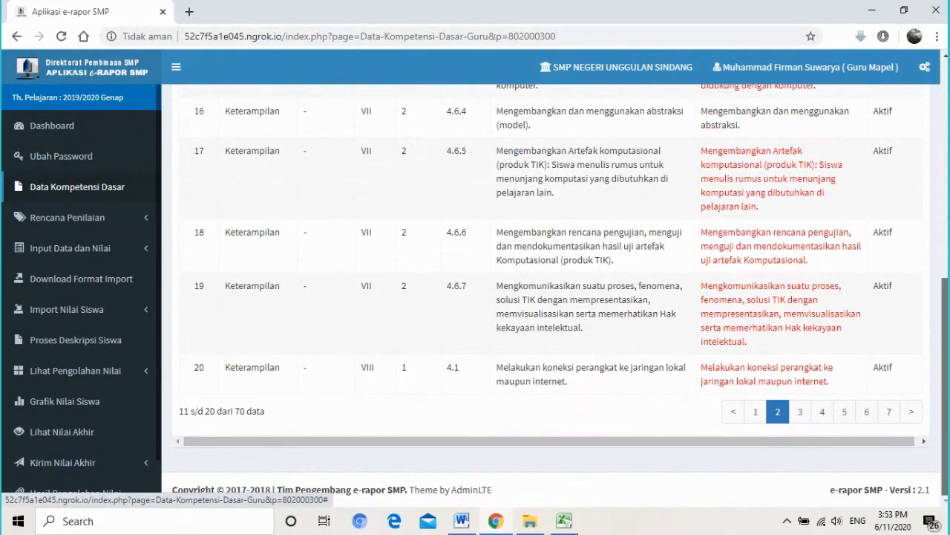
left_click_drag(946, 320, 946, 118)
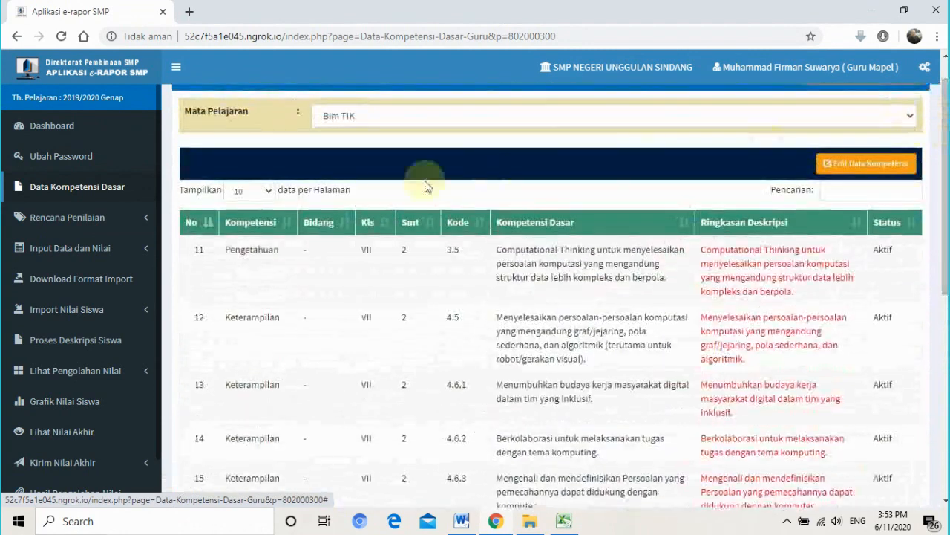
- Show 100 competencies per page, then expand the Rencana Penilaian sidebar section
left_click(265, 195)
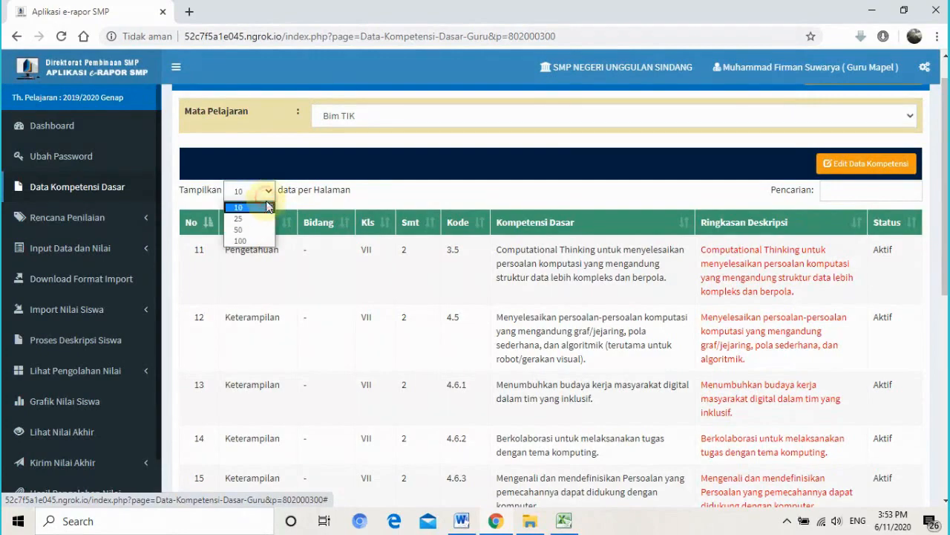
left_click(264, 242)
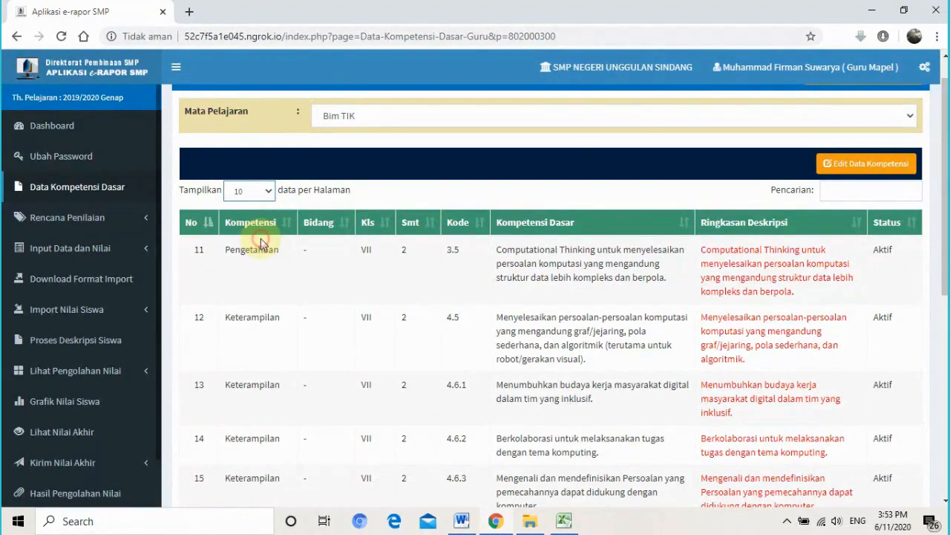
mouse_move(945, 87)
left_mouse_down()
mouse_move(945, 483)
mouse_move(945, 83)
left_mouse_up()
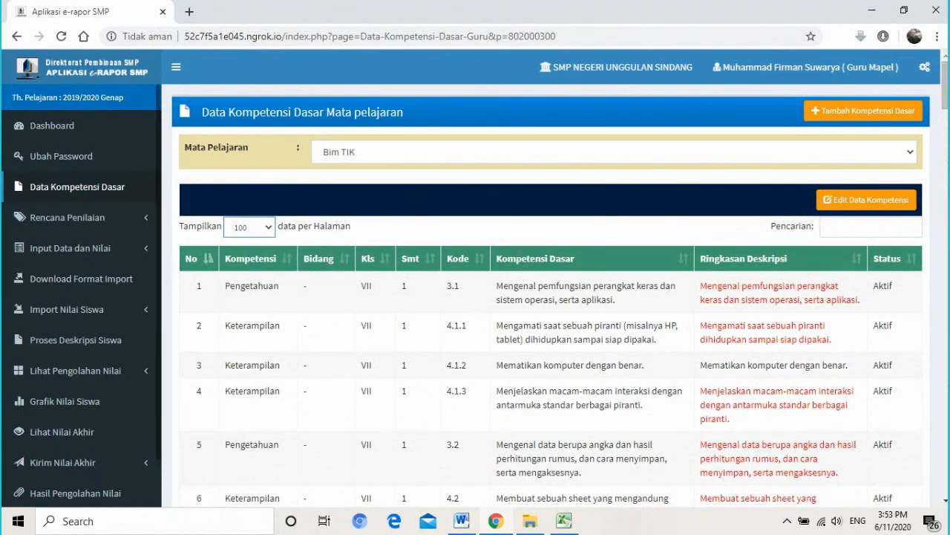
mouse_move(945, 85)
left_mouse_down()
mouse_move(945, 96)
mouse_move(945, 87)
left_mouse_up()
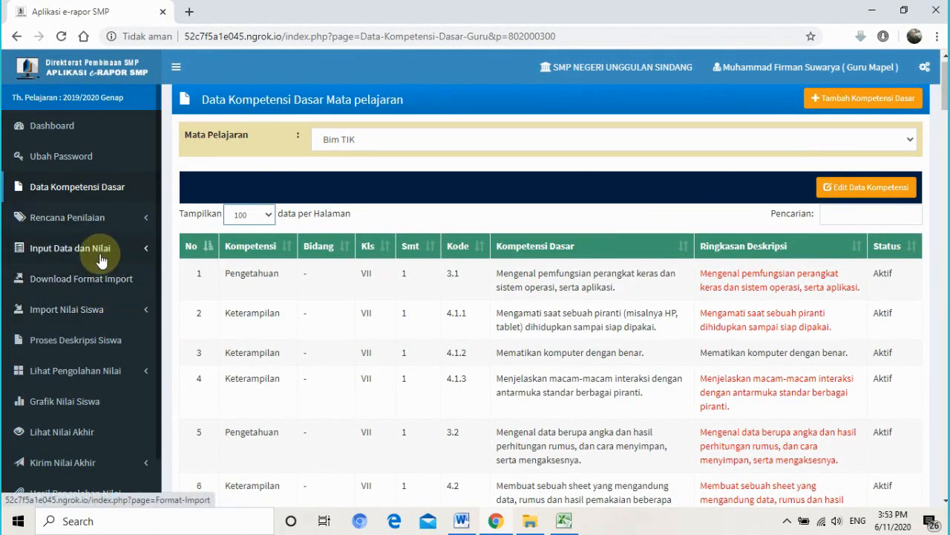
left_click(78, 221)
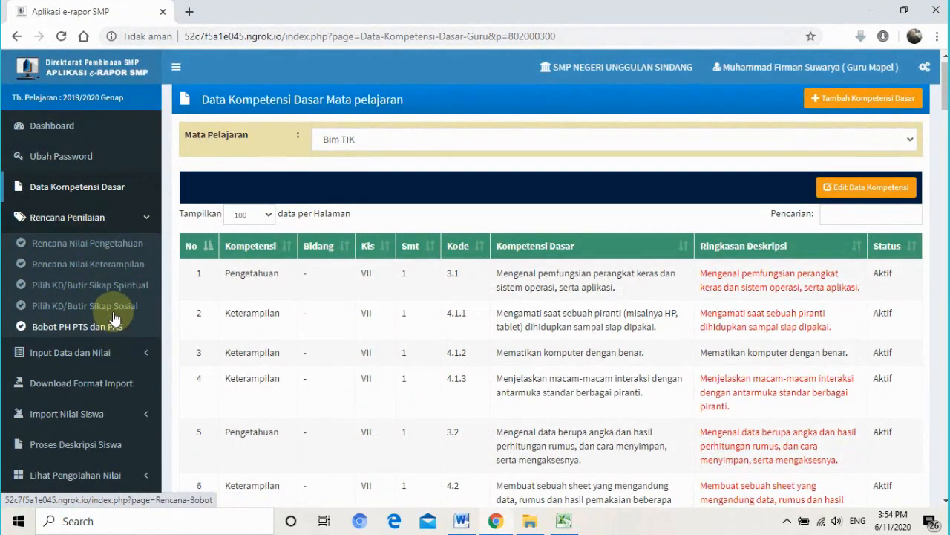
- Start a knowledge plan for Kelas 7 H, Bim TIK, with Jumlah Penilaian 1
left_click(78, 249)
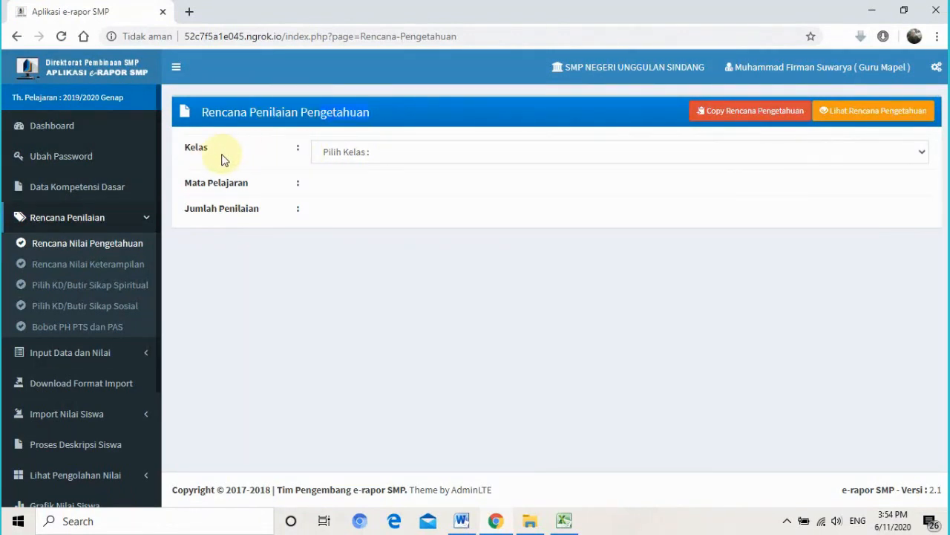
left_click(366, 156)
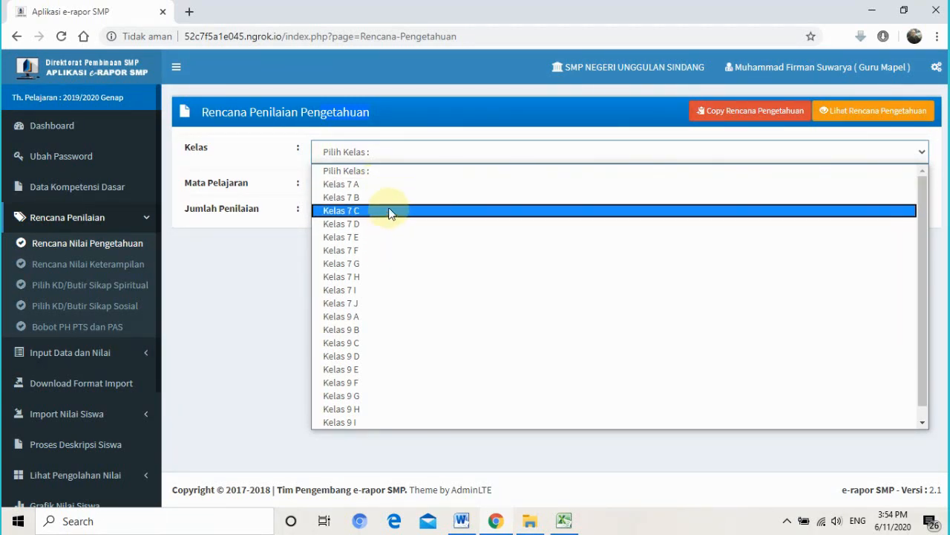
left_click(392, 276)
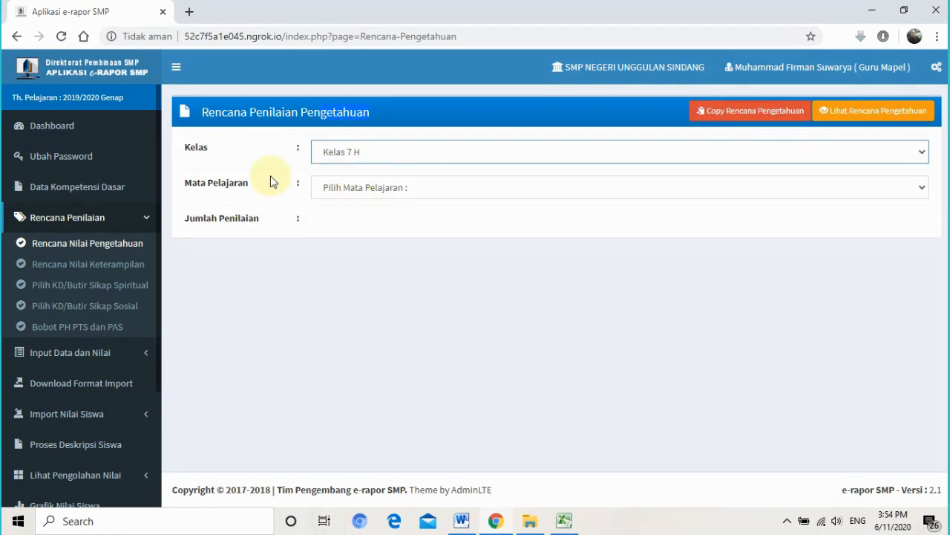
left_click_drag(217, 180, 361, 187)
left_click(361, 186)
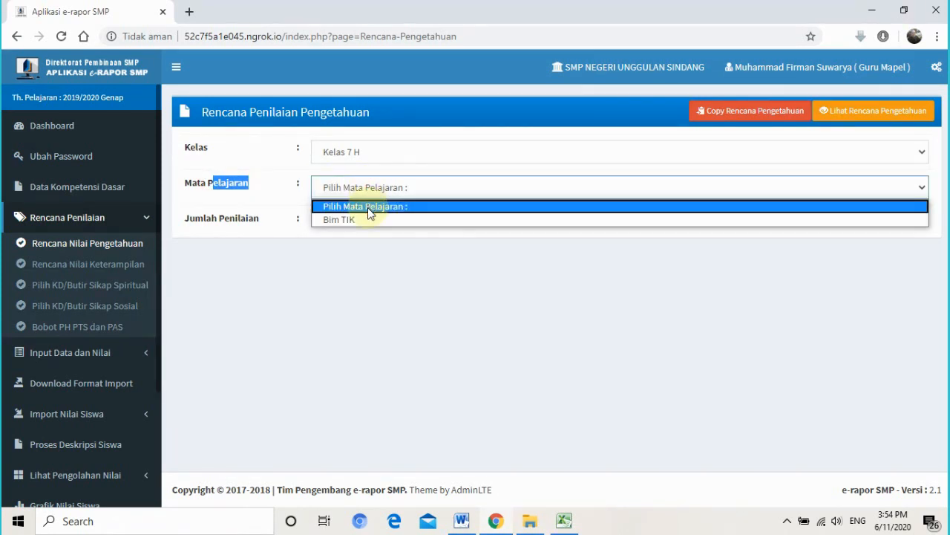
left_click(369, 221)
left_click(242, 218)
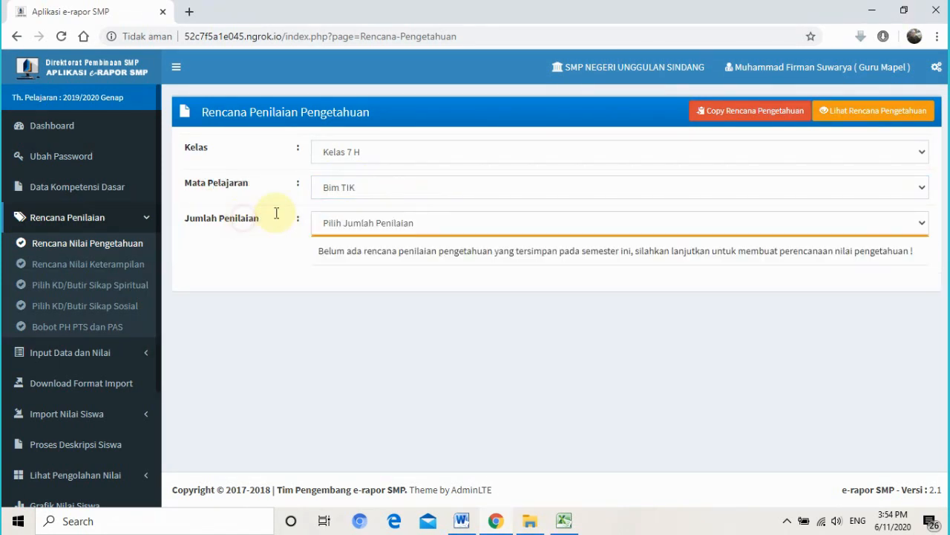
left_click(402, 190)
left_click(394, 190)
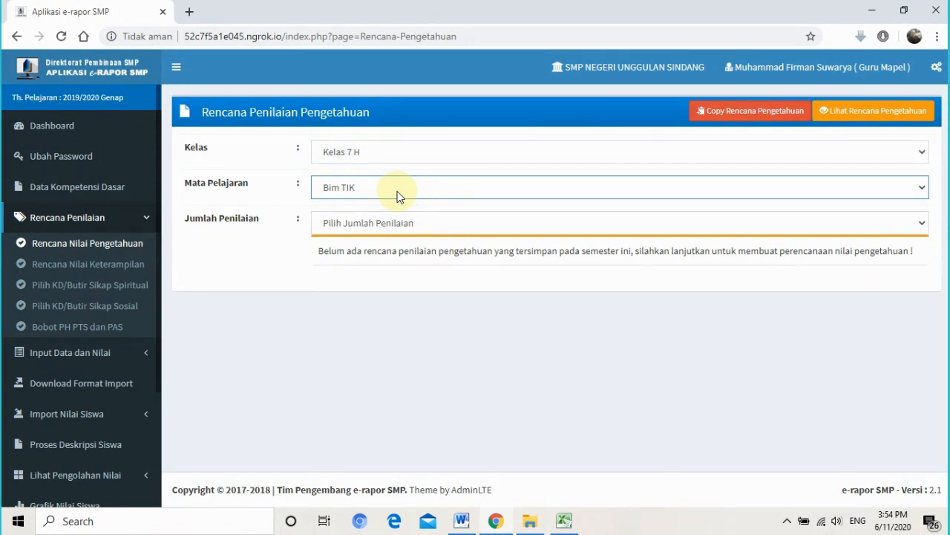
left_click(199, 221)
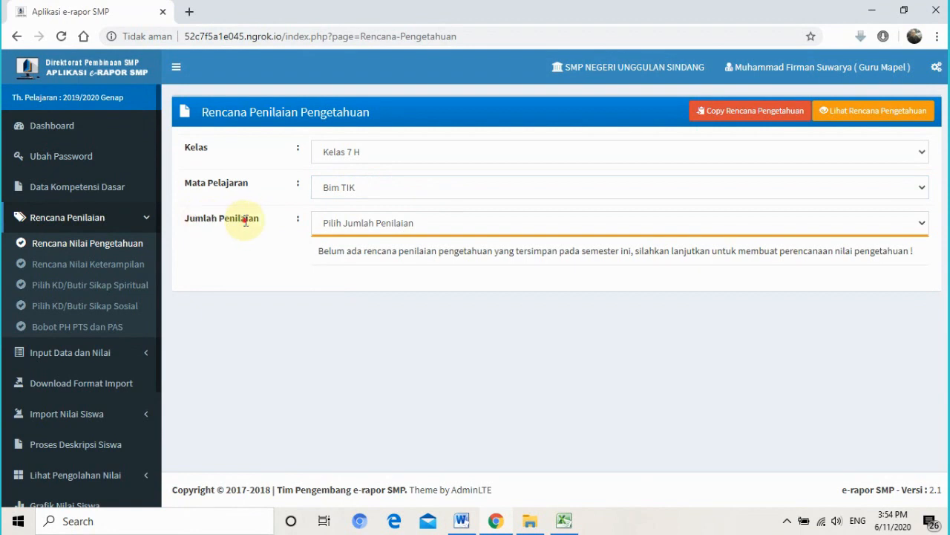
left_click(393, 227)
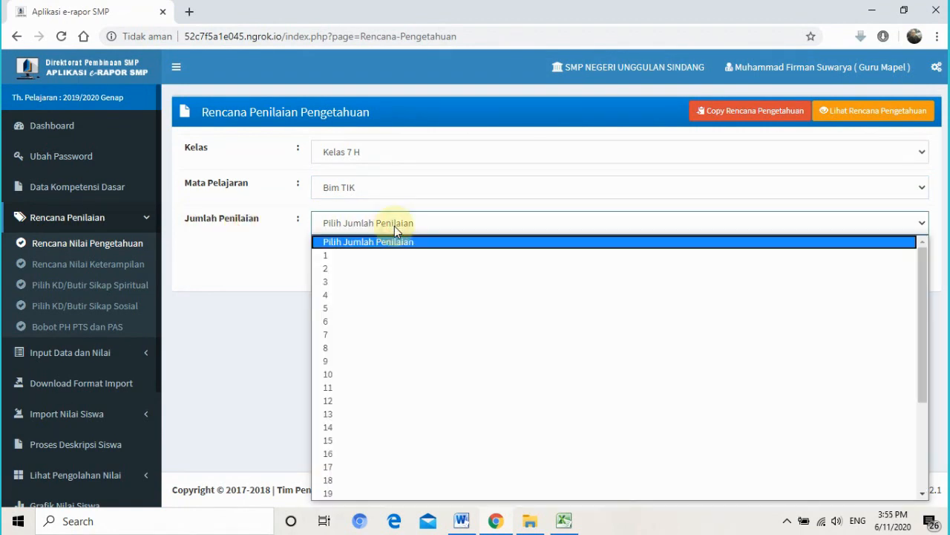
left_click(347, 256)
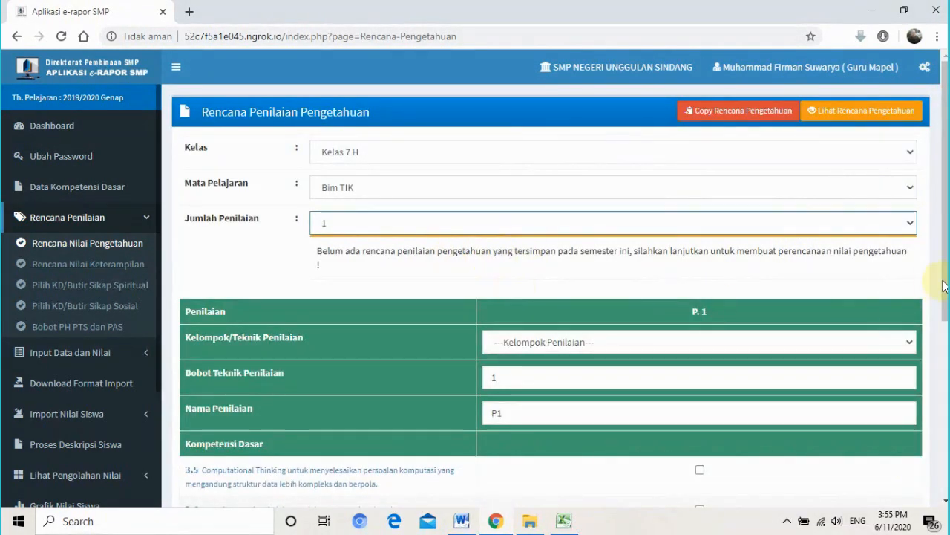
- Make assessment P1 a Tes Tulis covering competencies 3.5 and 3.4
scroll(937, 297, "down", 1)
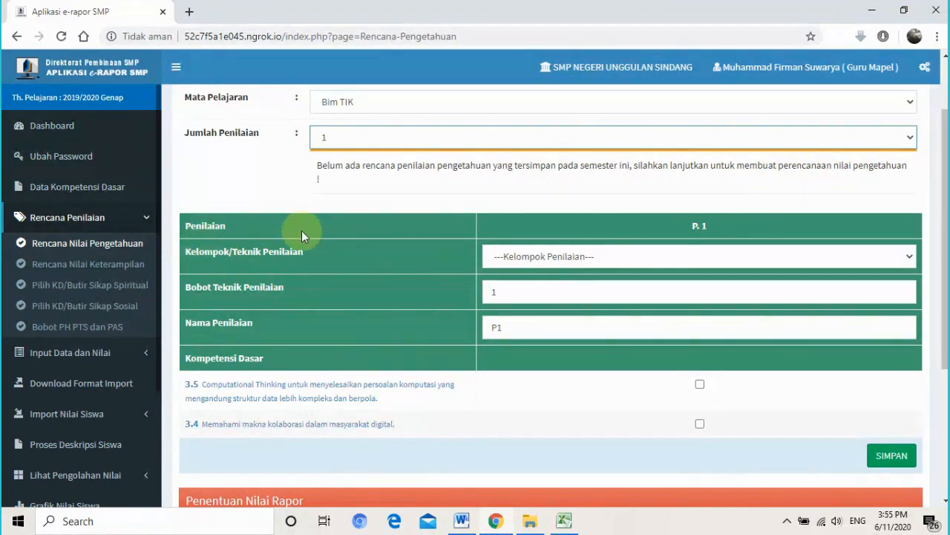
left_click_drag(273, 253, 356, 258)
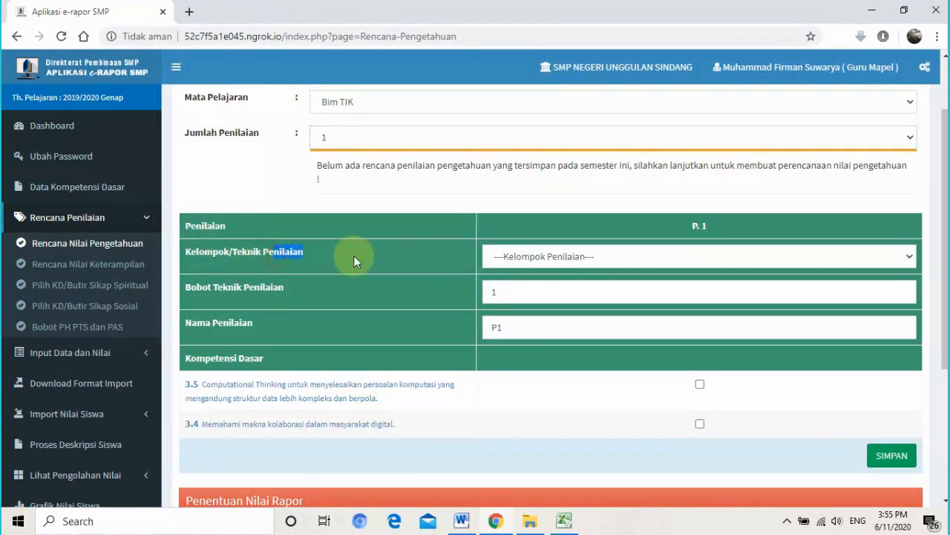
left_click(596, 255)
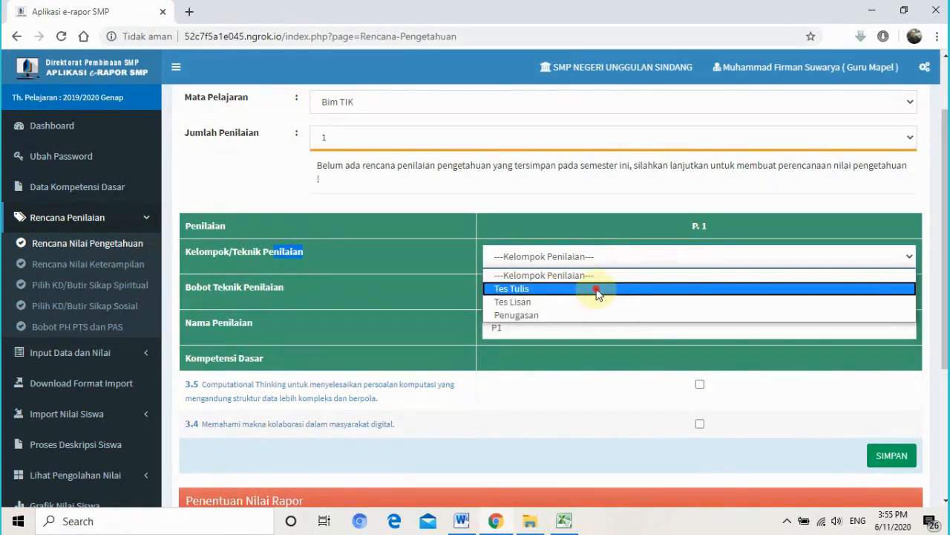
left_click(598, 289)
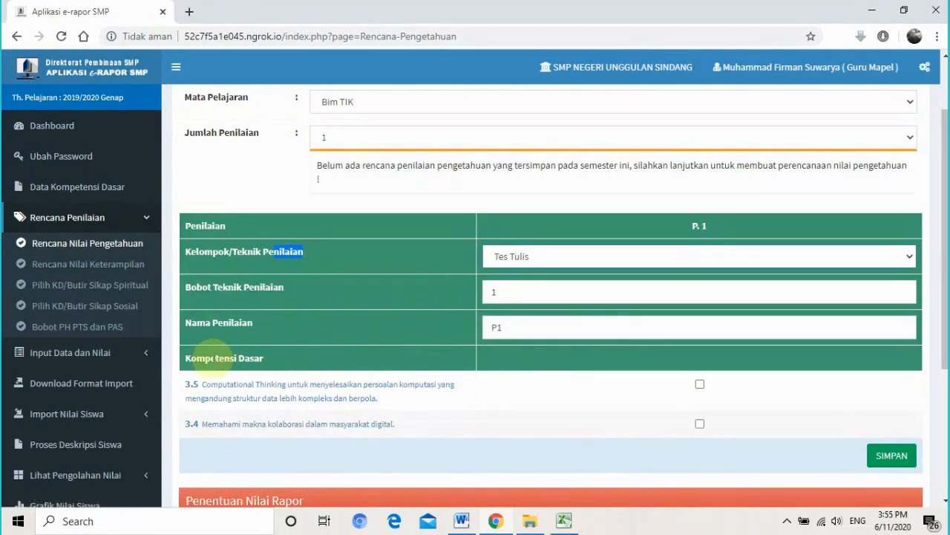
left_click_drag(211, 359, 250, 359)
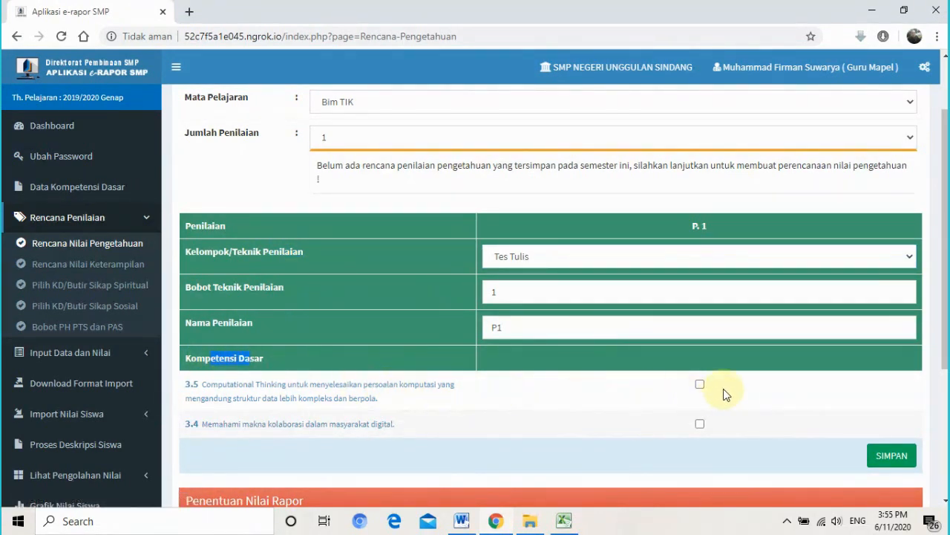
left_click(700, 385)
left_click(700, 423)
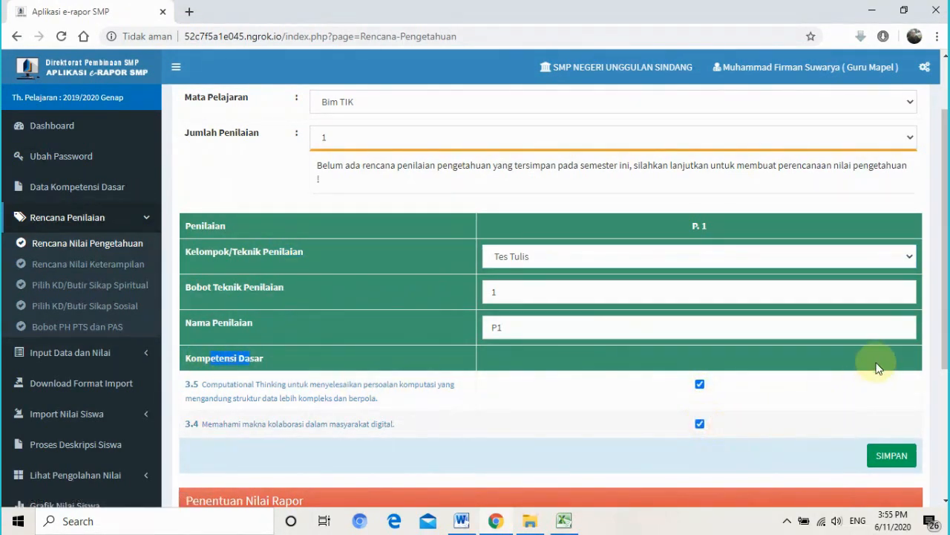
- Save the knowledge assessment plan and confirm with Oke
scroll(944, 223, "down", 1)
scroll(318, 92, "down", 1)
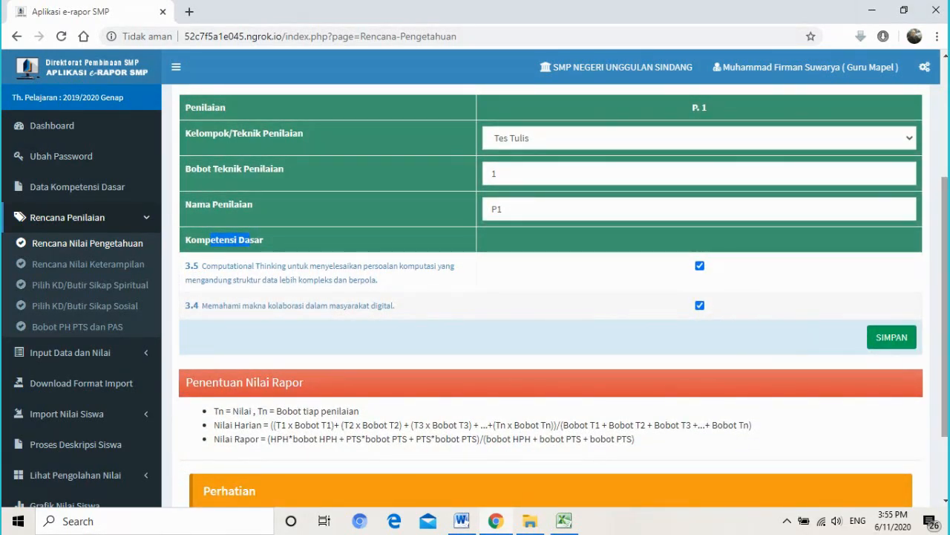
scroll(477, 307, "up", 1)
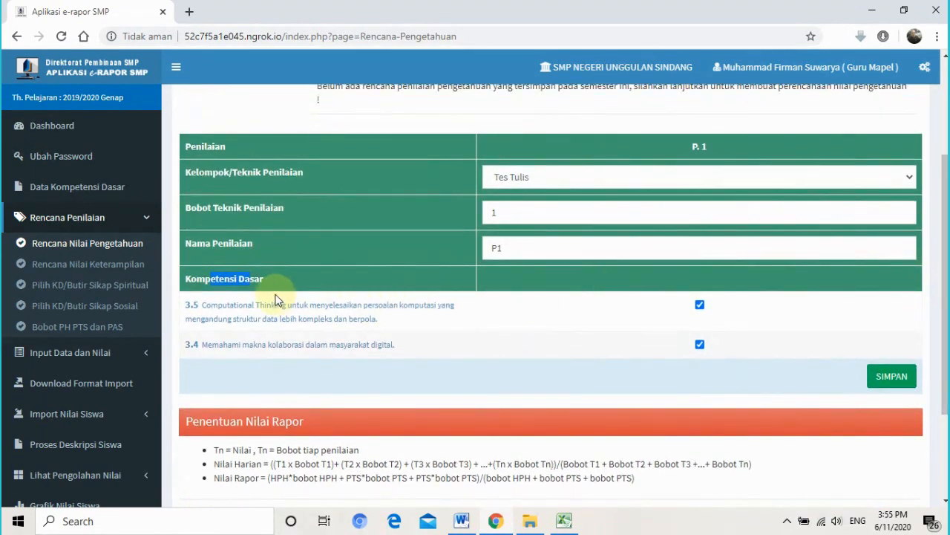
left_click(246, 277)
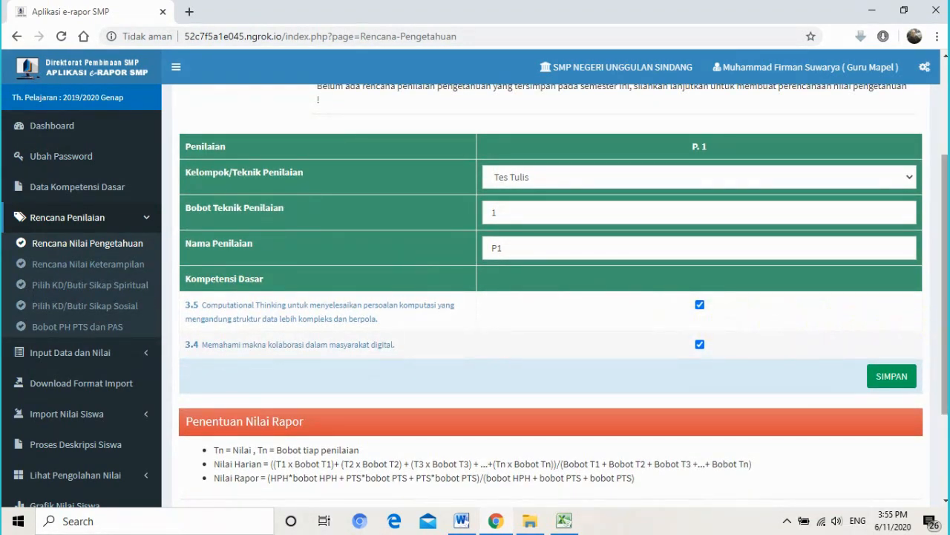
scroll(884, 405, "up", 1)
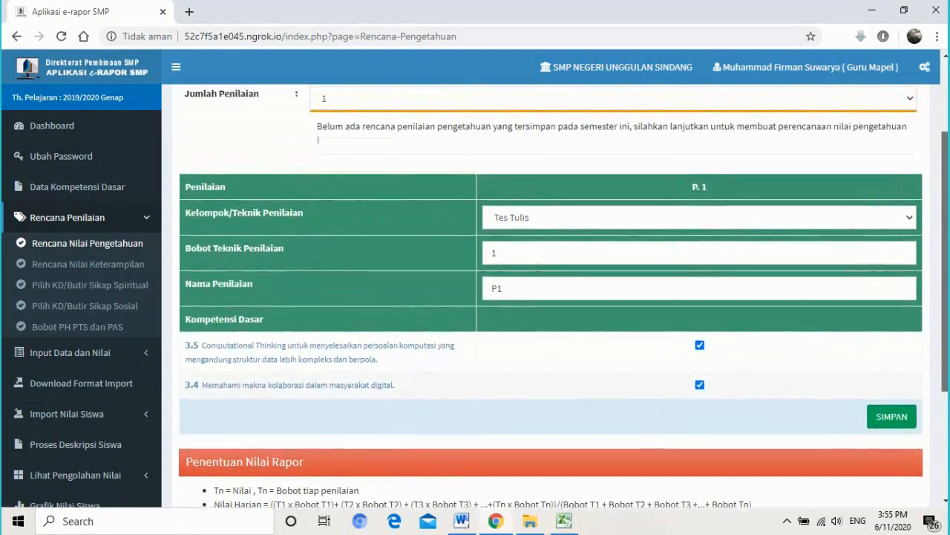
left_click(891, 418)
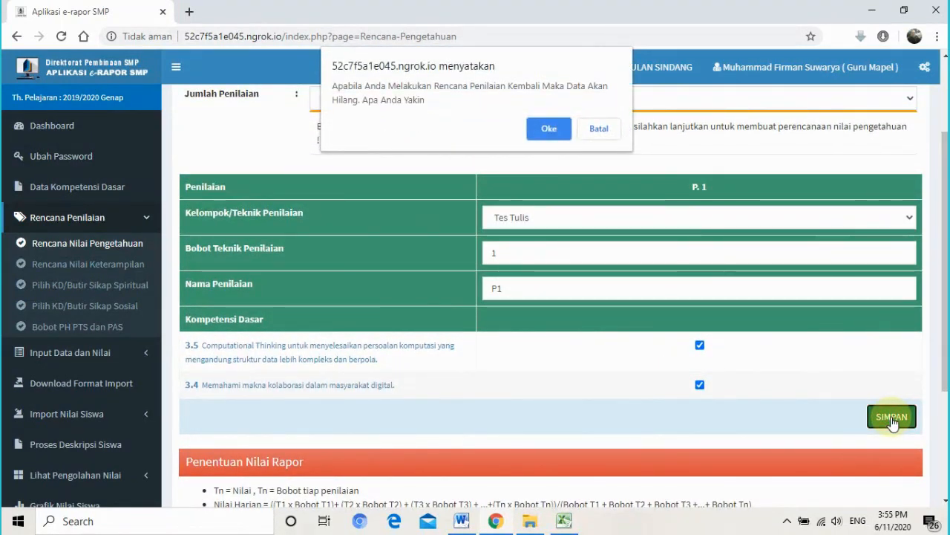
left_click(548, 129)
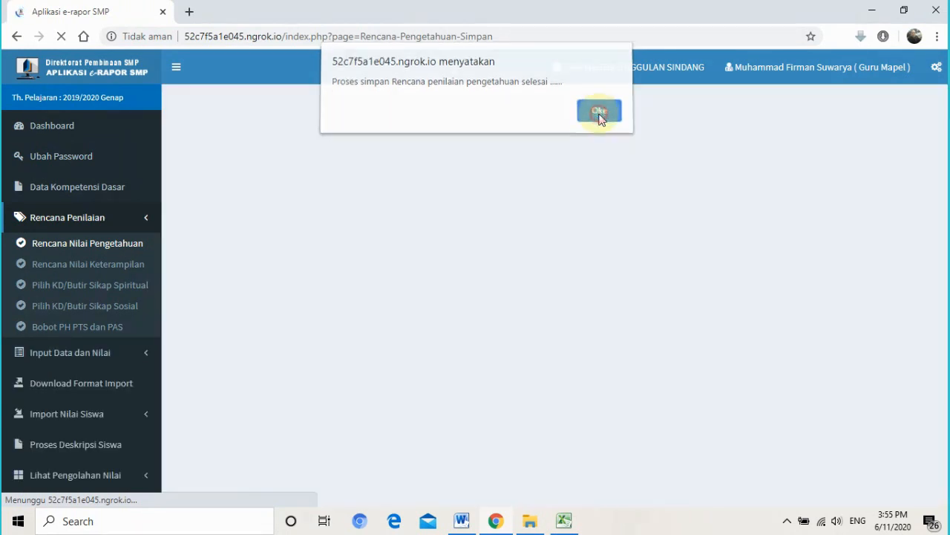
- Dismiss the save notice and pick Kelas 7 B as the class
left_click(599, 116)
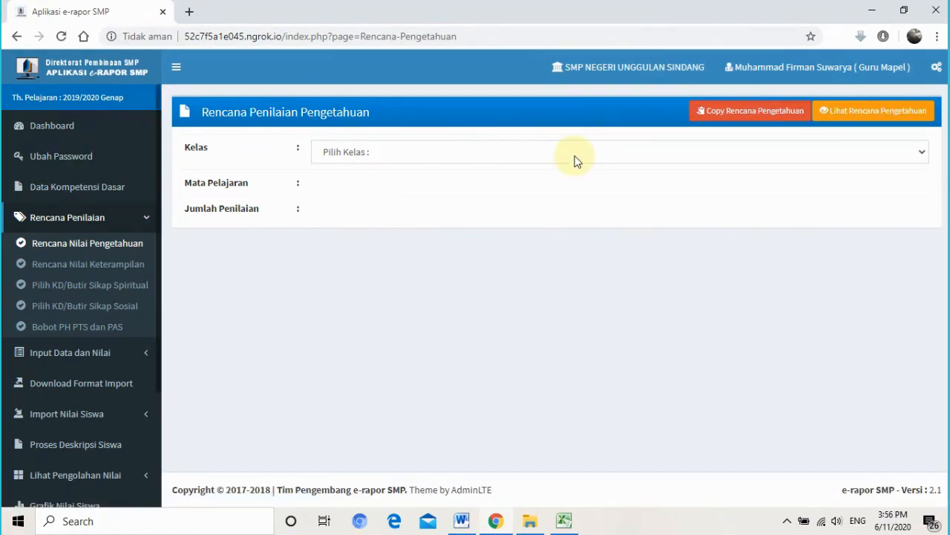
left_click(361, 153)
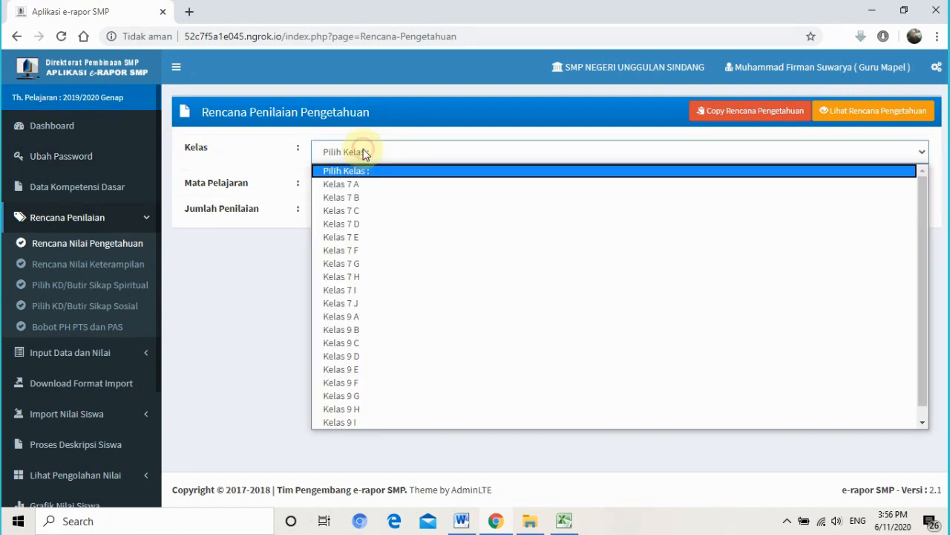
left_click(374, 196)
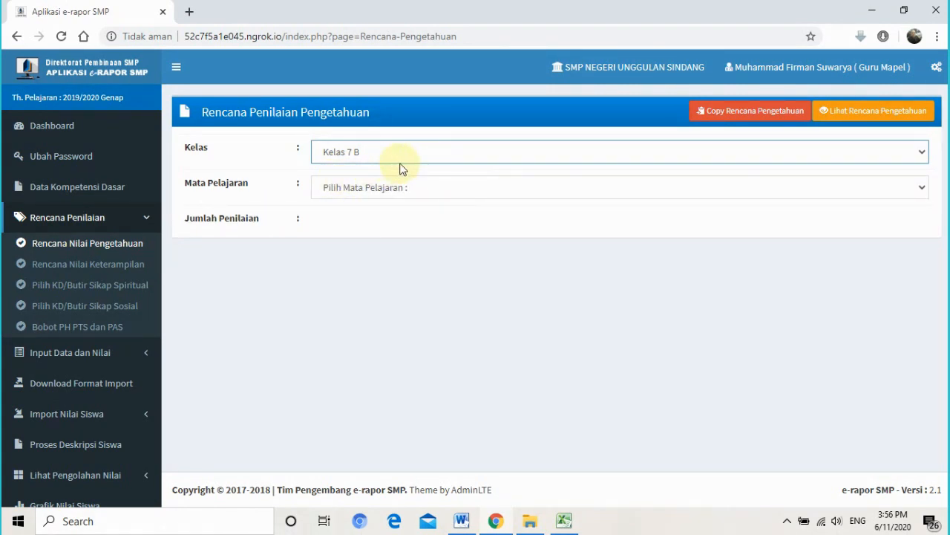
- On the copy page, set source Kelas 7 H, subject Bim TIK, and target Kelas 7 I
left_click(757, 121)
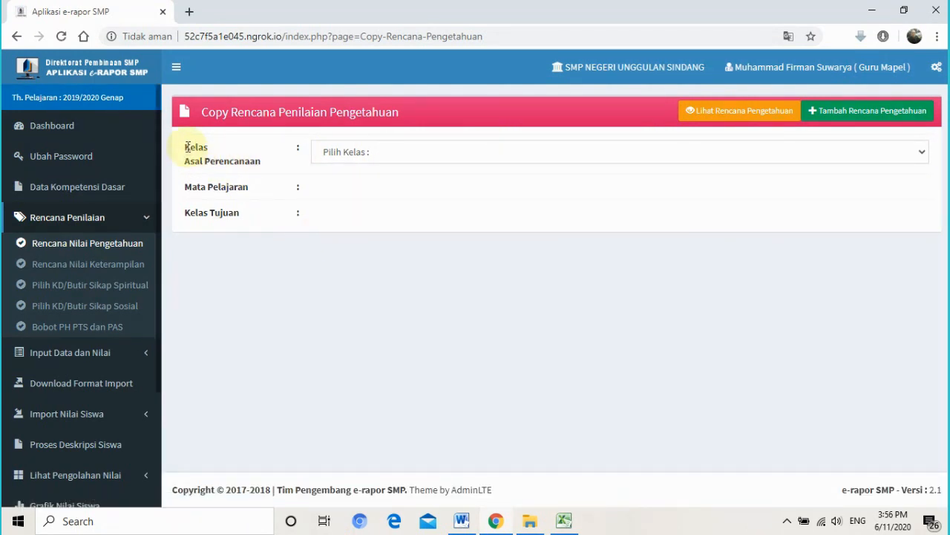
left_click_drag(188, 146, 252, 162)
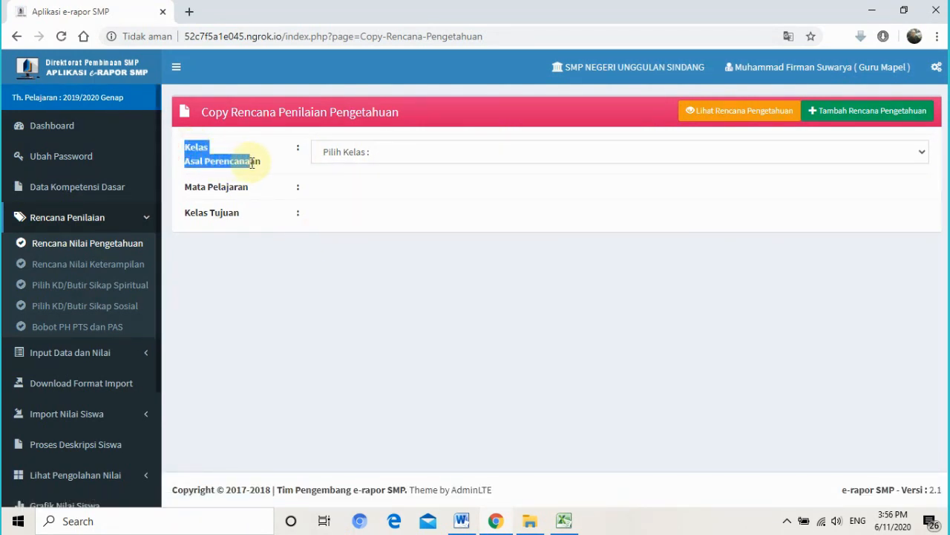
left_click(363, 156)
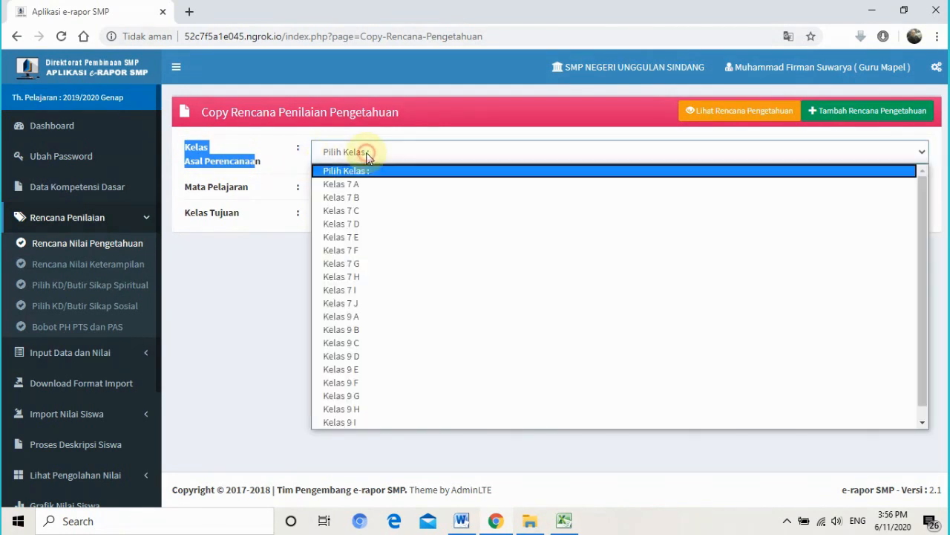
left_click(373, 276)
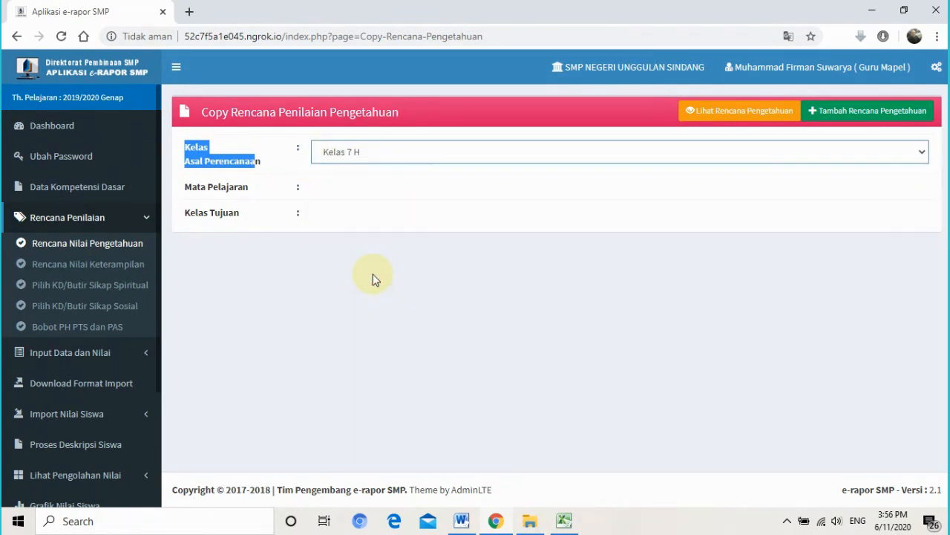
left_click(195, 188)
left_click(346, 192)
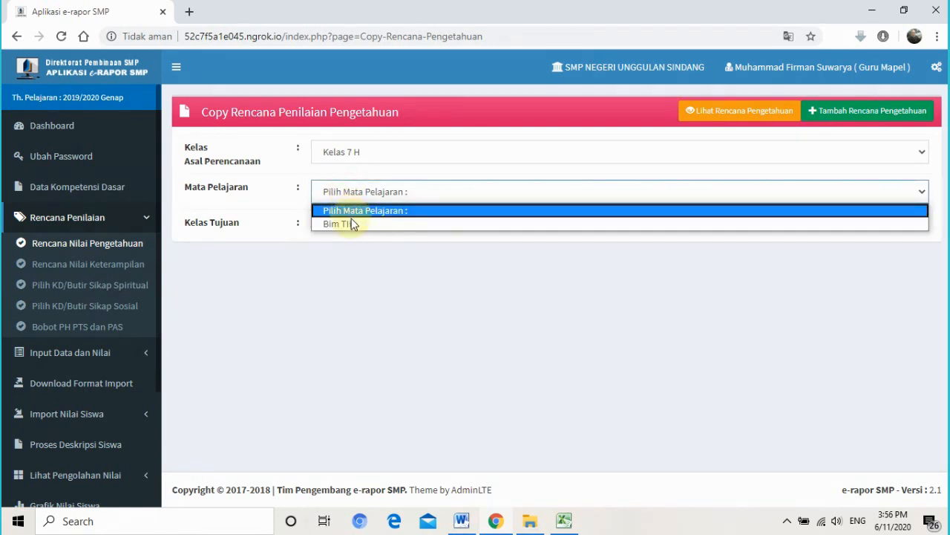
left_click(352, 224)
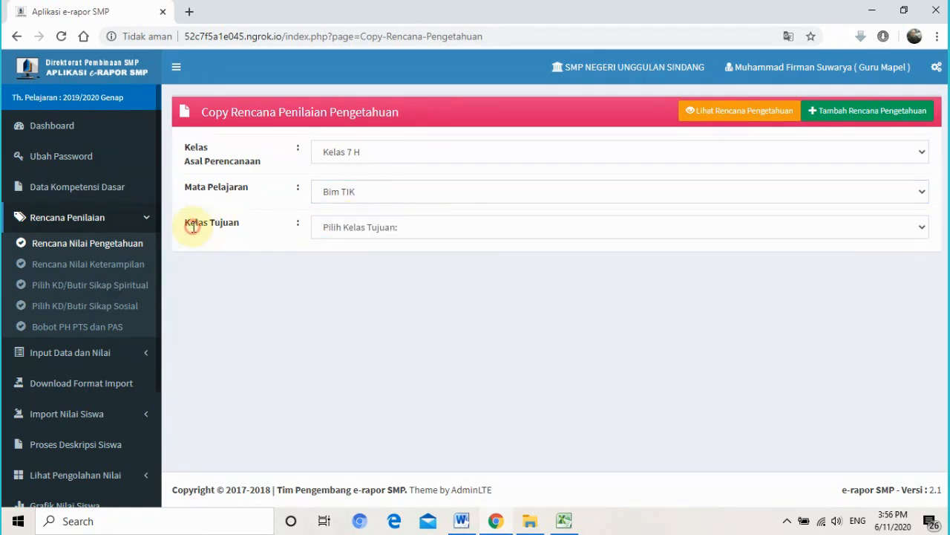
left_click(377, 232)
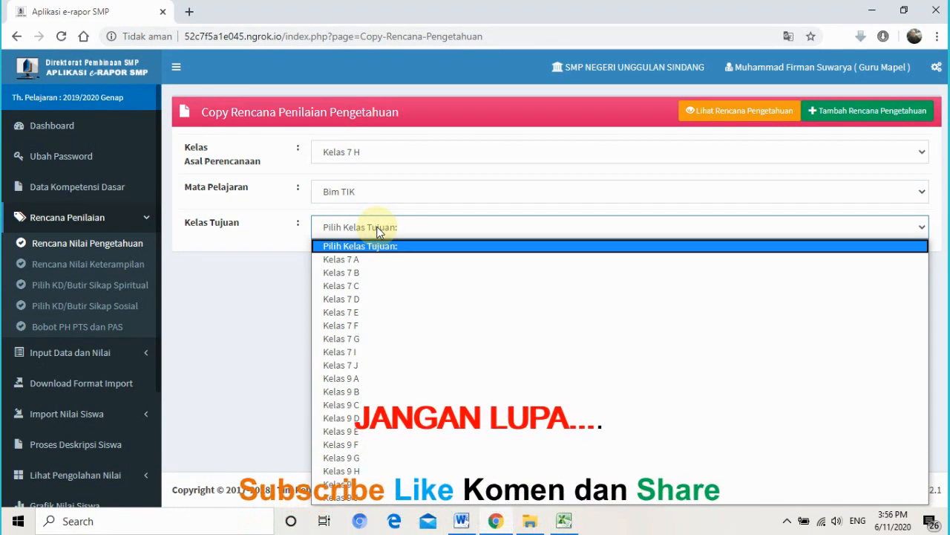
left_click(391, 352)
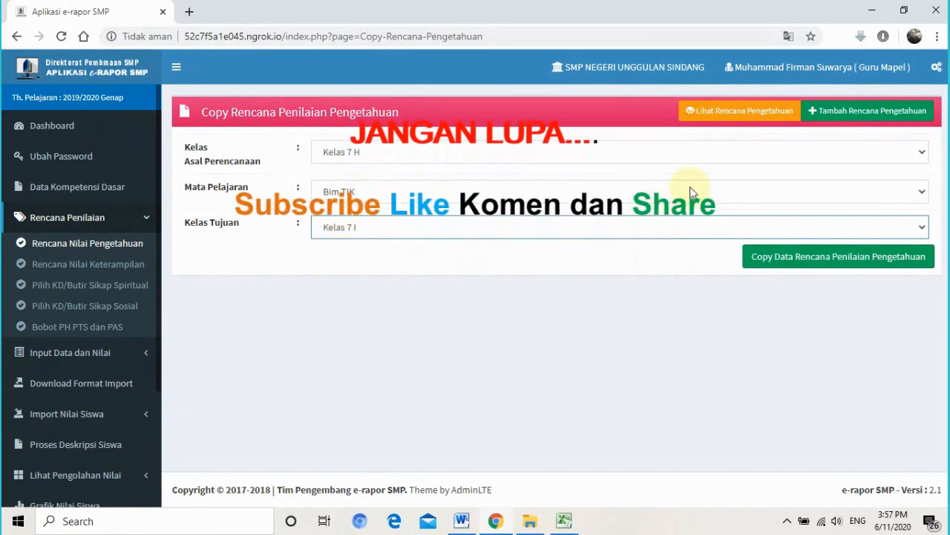
- Run the knowledge-plan copy, confirm it, and dismiss the completion message
left_click(830, 265)
left_click(551, 130)
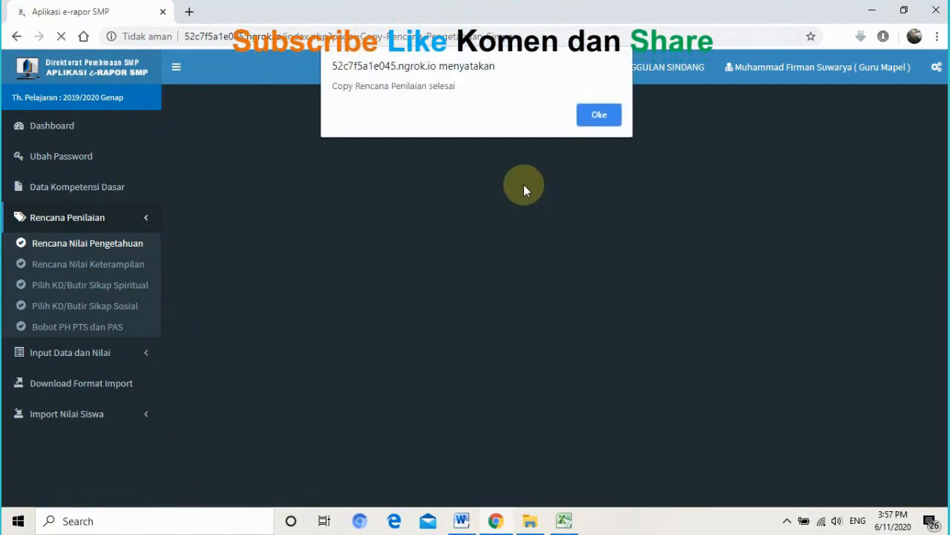
left_click(599, 117)
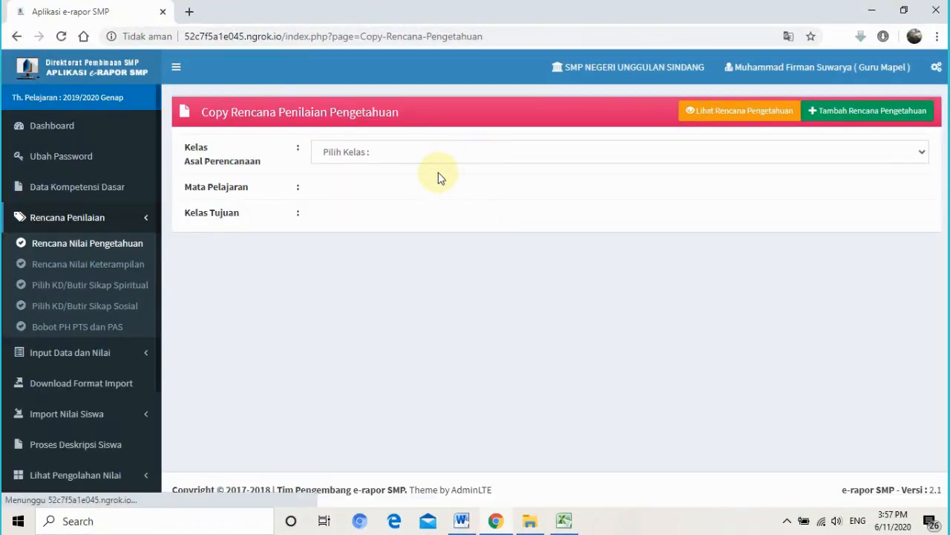
- Copy the Kelas 7 H Bim TIK knowledge plan to target Kelas 7 J and confirm
left_click(445, 151)
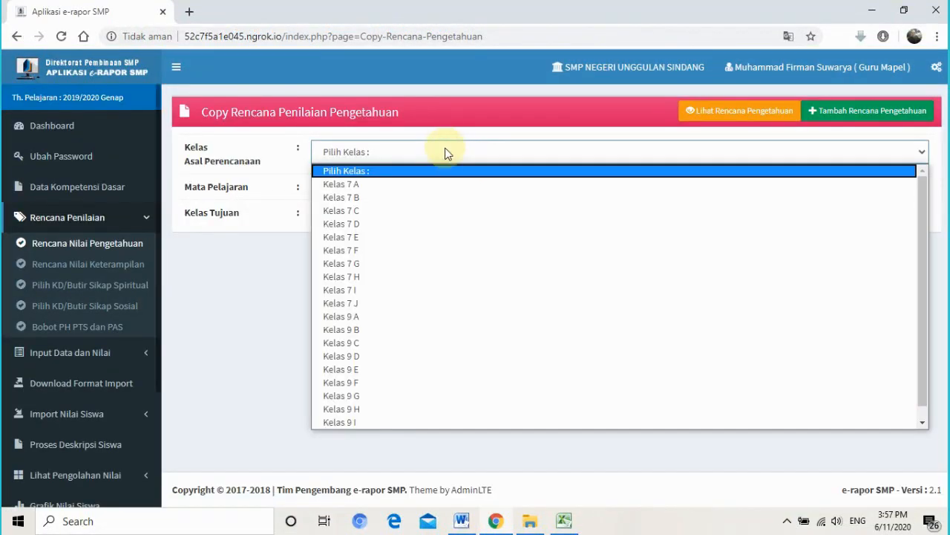
left_click(449, 275)
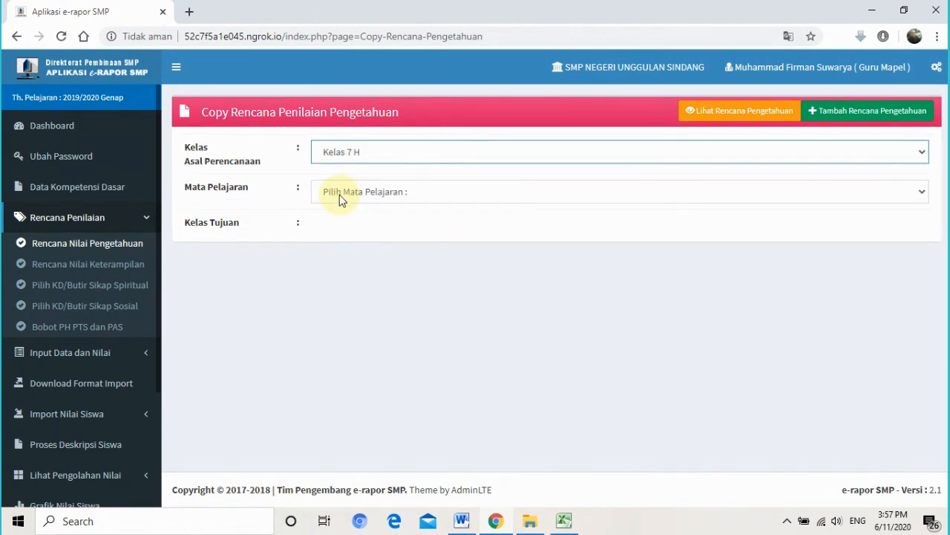
left_click(353, 194)
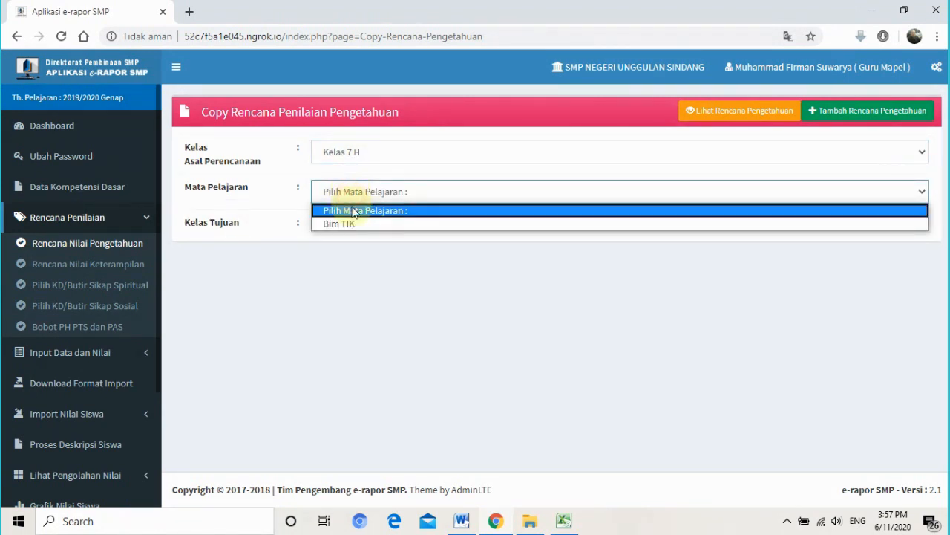
left_click(354, 224)
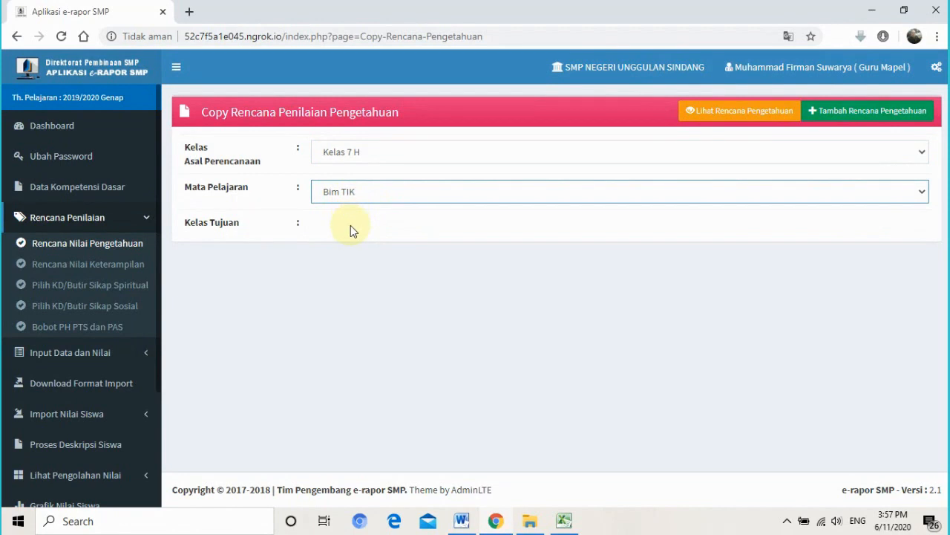
left_click(350, 227)
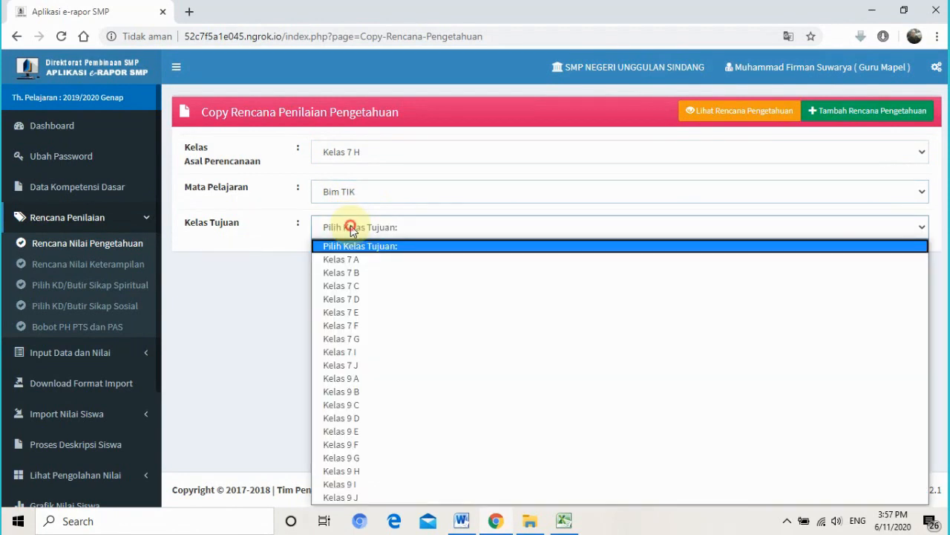
left_click(375, 365)
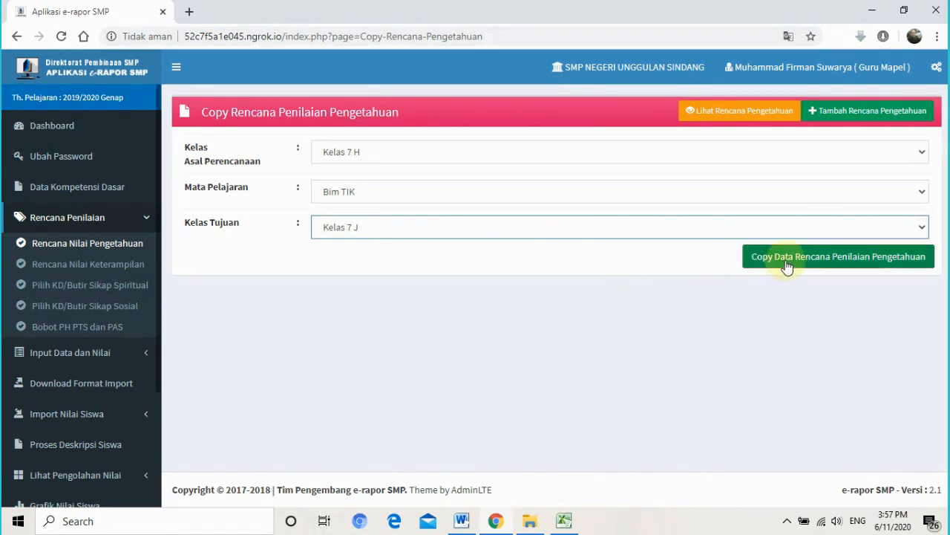
left_click(842, 265)
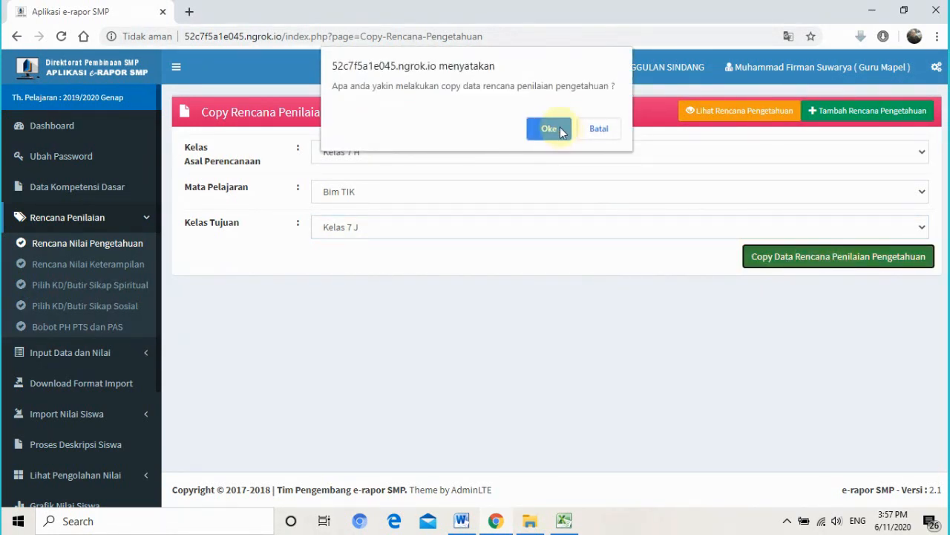
left_click(556, 126)
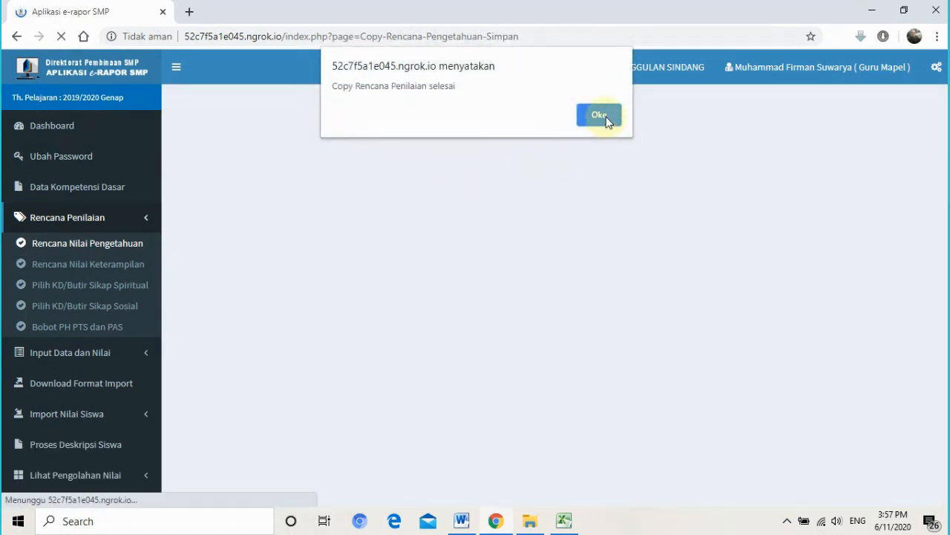
left_click(599, 115)
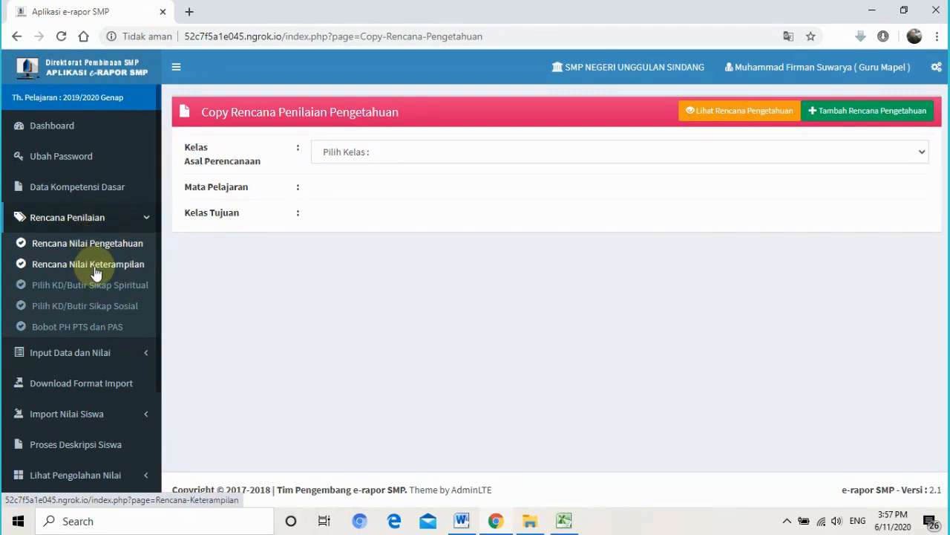
- Set up a skills plan for Kelas 7 H, Bim TIK, with one Praktik assessment
left_click(95, 267)
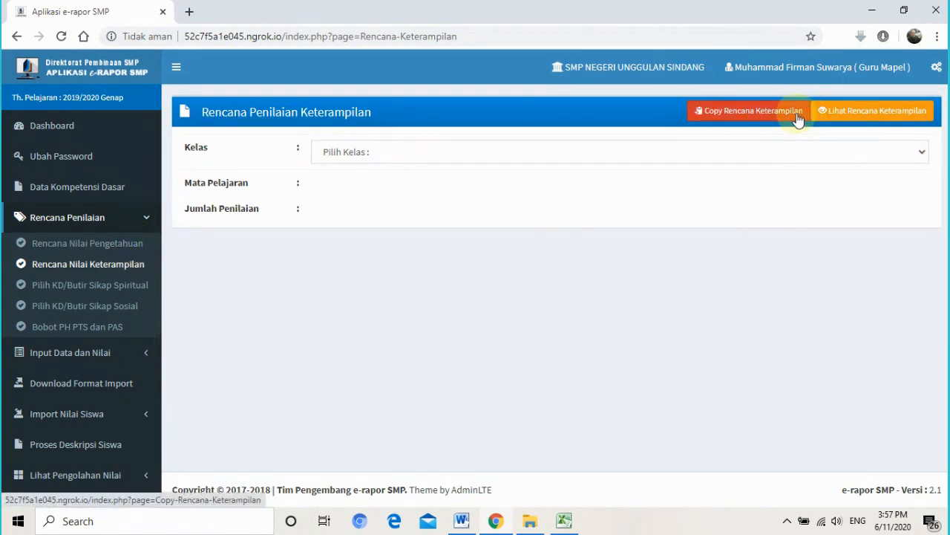
left_click(383, 160)
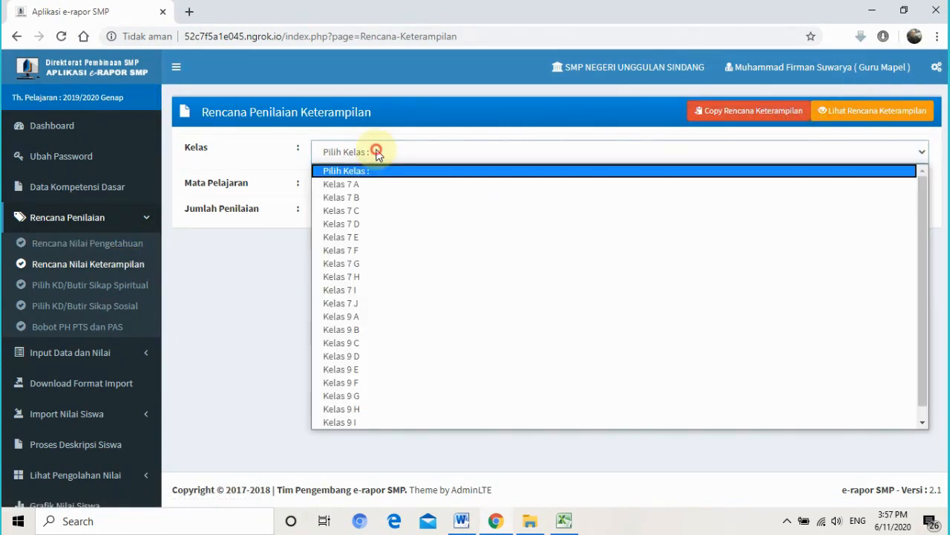
left_click(397, 277)
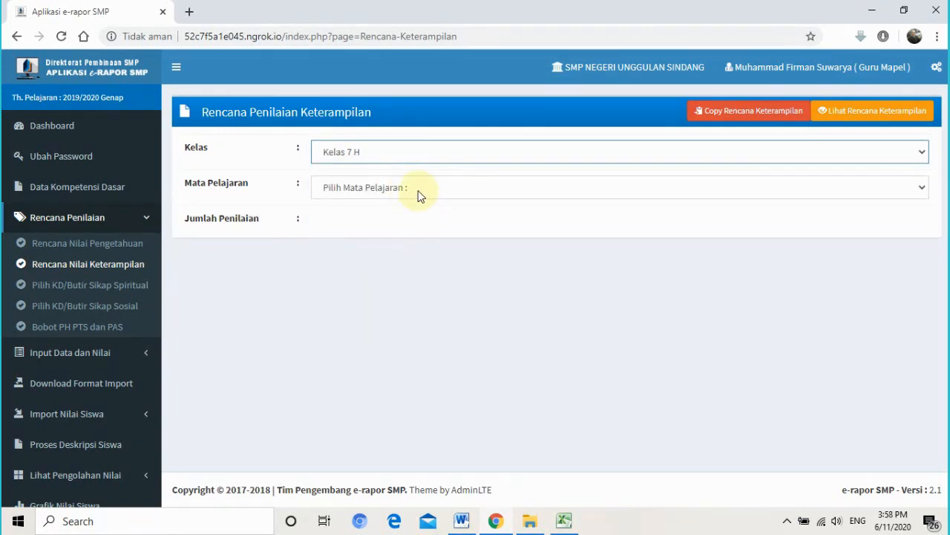
left_click(418, 192)
left_click(418, 217)
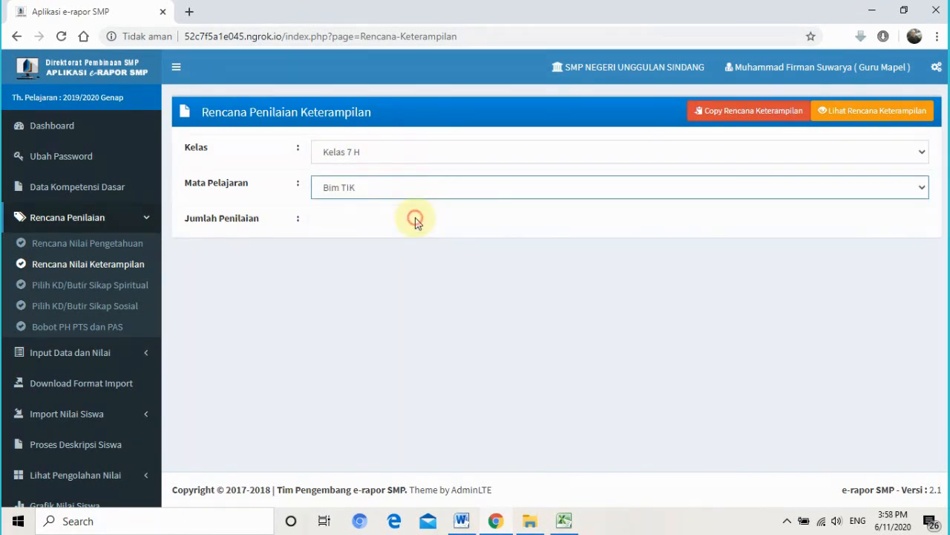
left_click(373, 221)
left_click(375, 257)
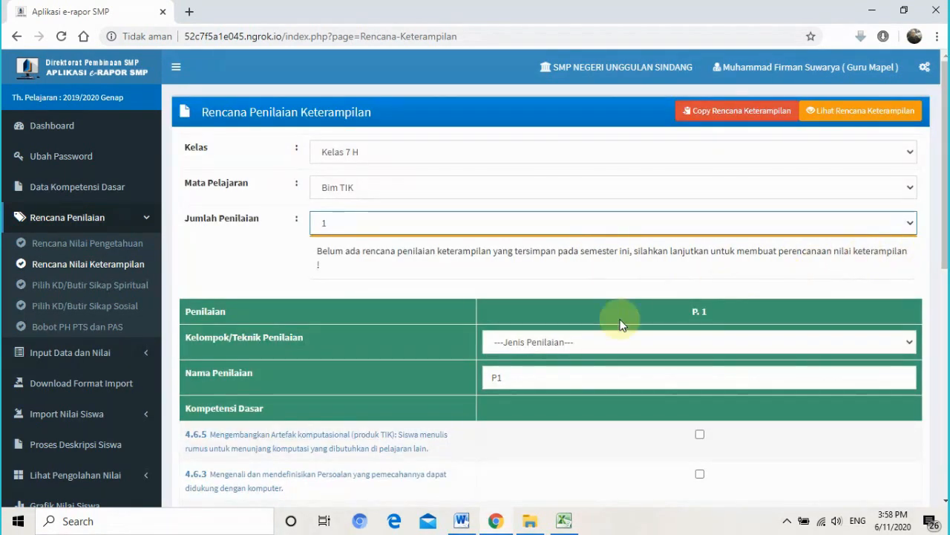
left_click(603, 344)
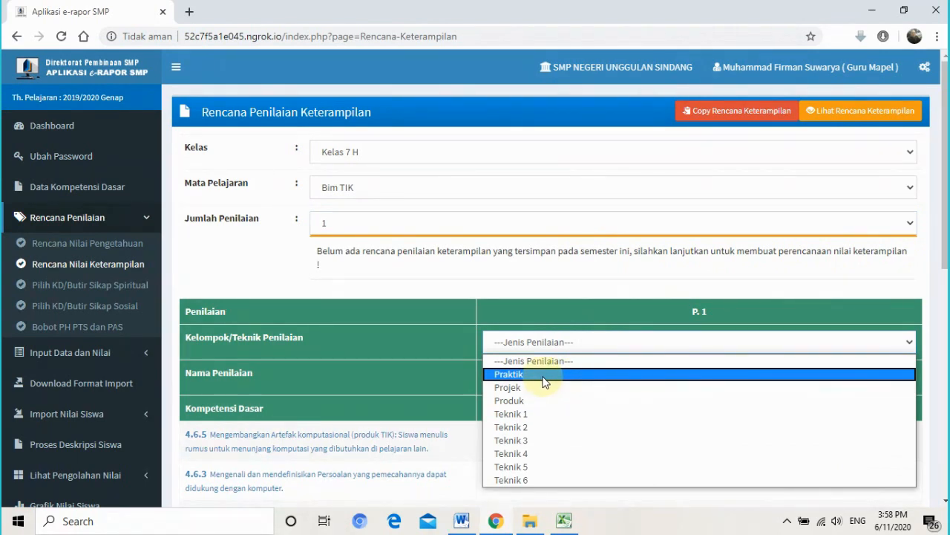
left_click(544, 374)
- Tick skill competencies 4.6.5, 4.6.1, 4.6.3, 4.6.6 and 4.5 for assessment P1
scroll(780, 333, "down", 1)
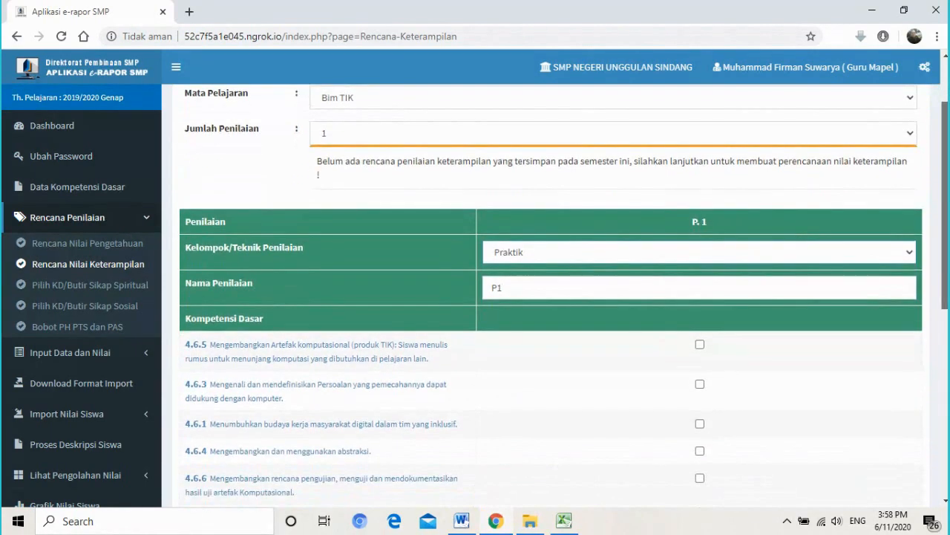
scroll(719, 268, "up", 1)
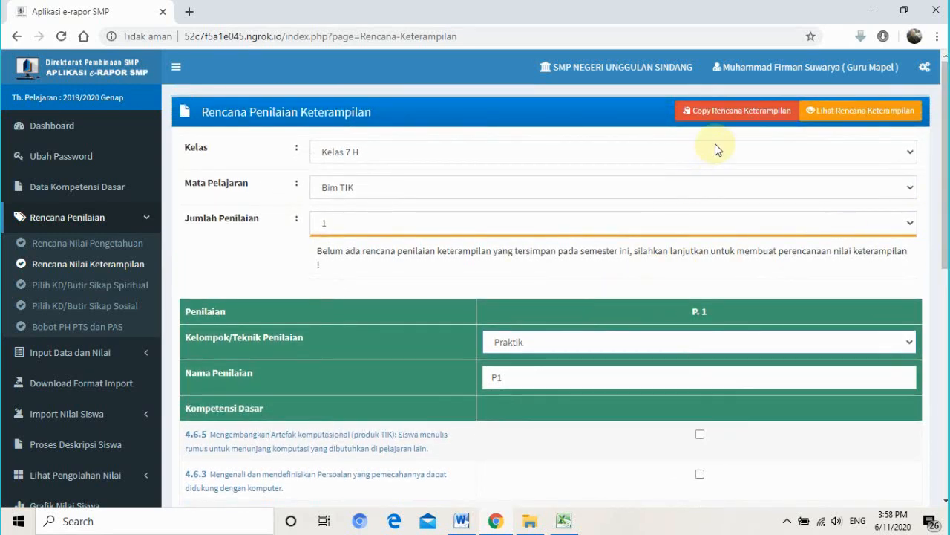
scroll(945, 185, "down", 2)
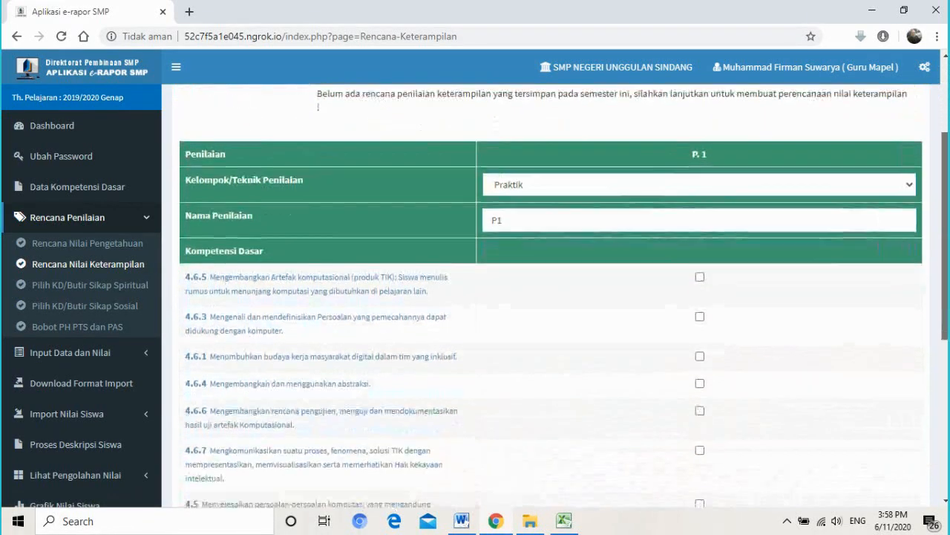
scroll(751, 236, "down", 2)
scroll(751, 236, "up", 1)
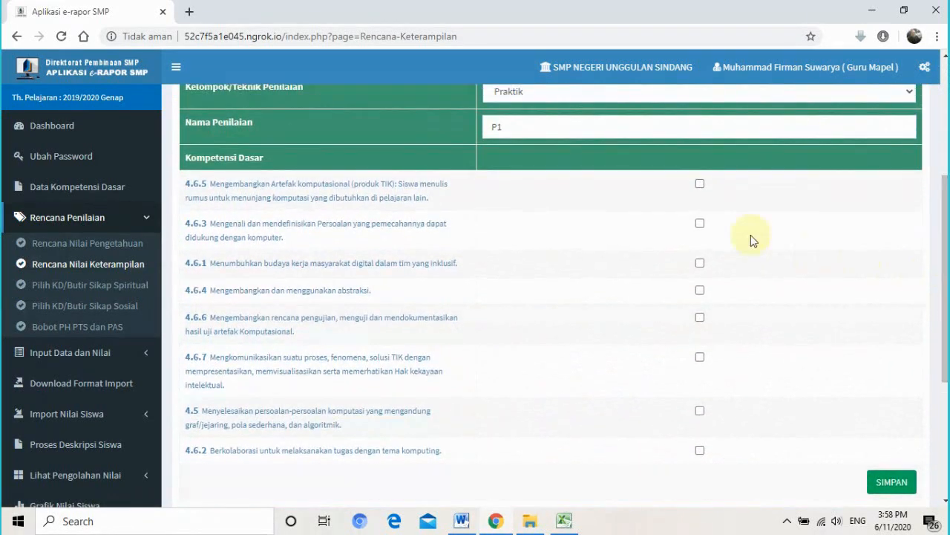
left_click(700, 184)
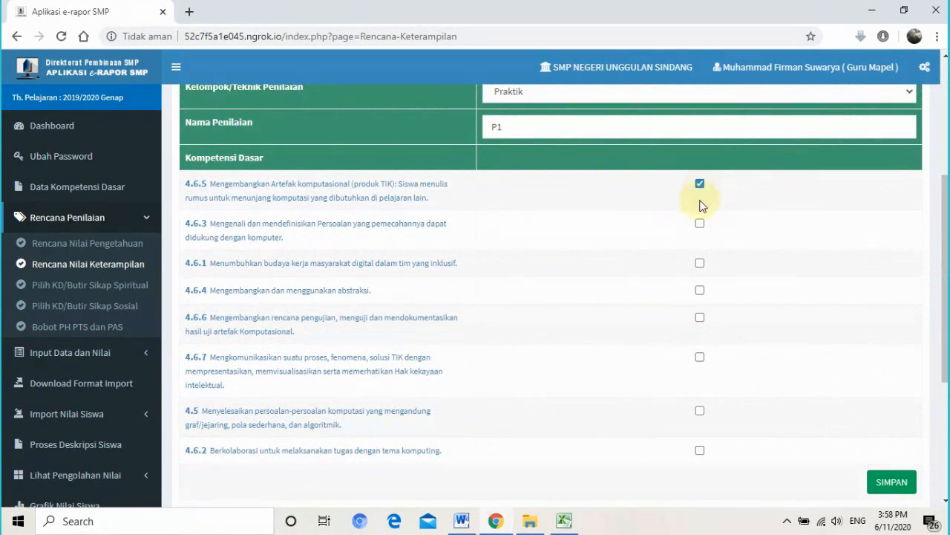
left_click(700, 264)
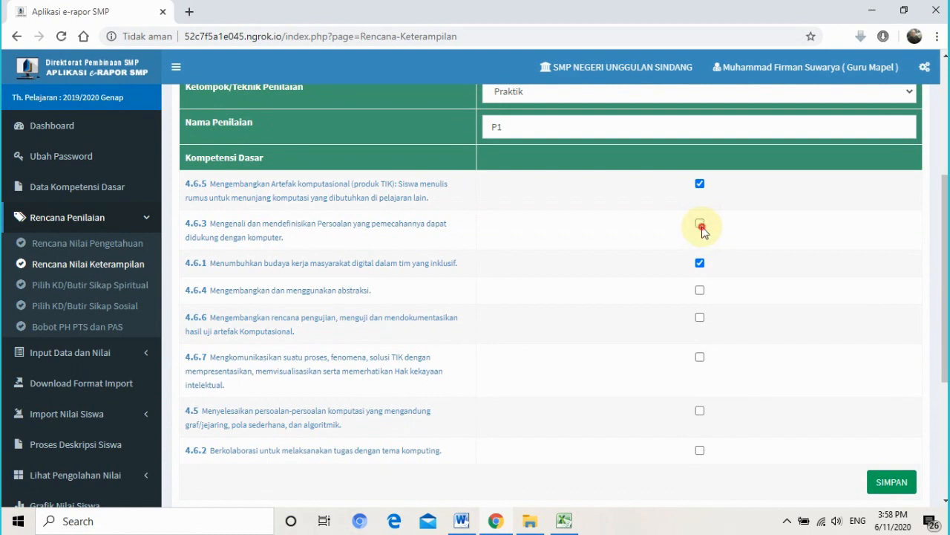
left_click(700, 224)
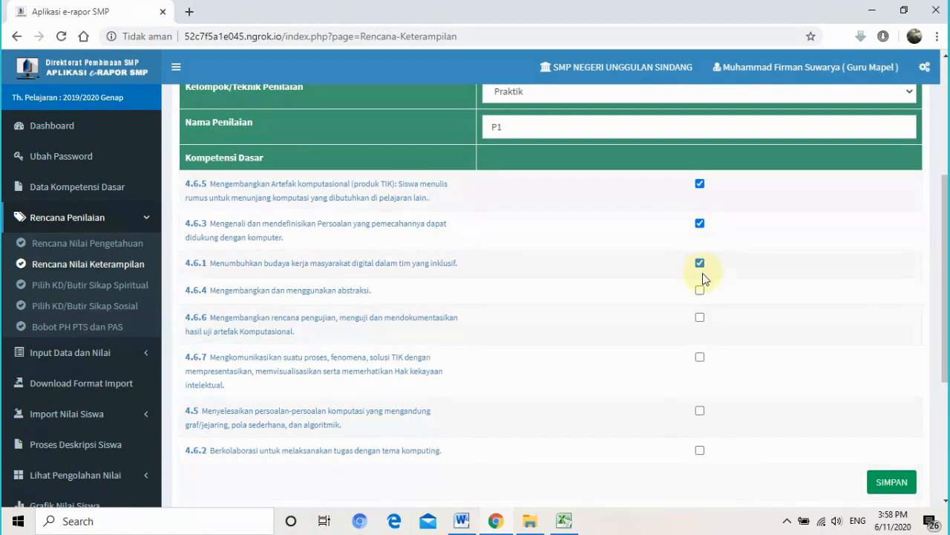
left_click(700, 319)
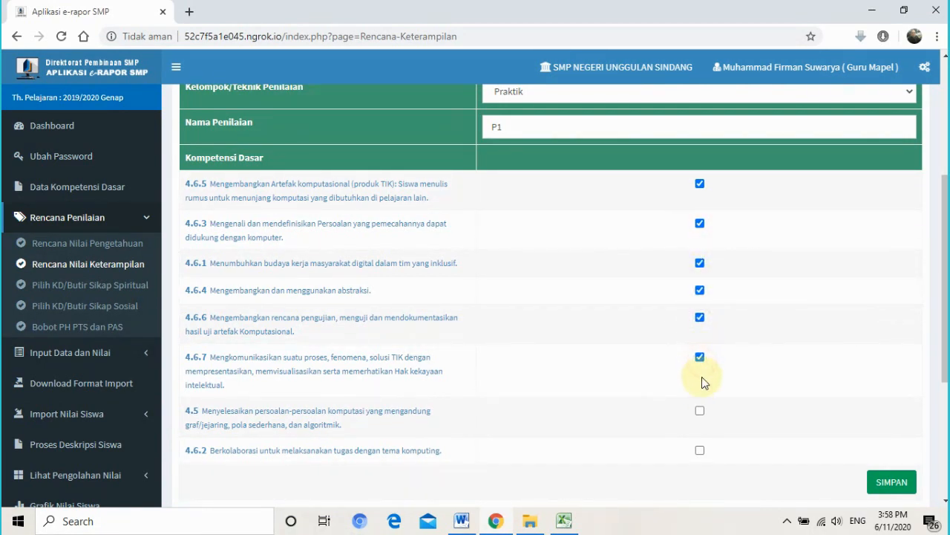
left_click(700, 412)
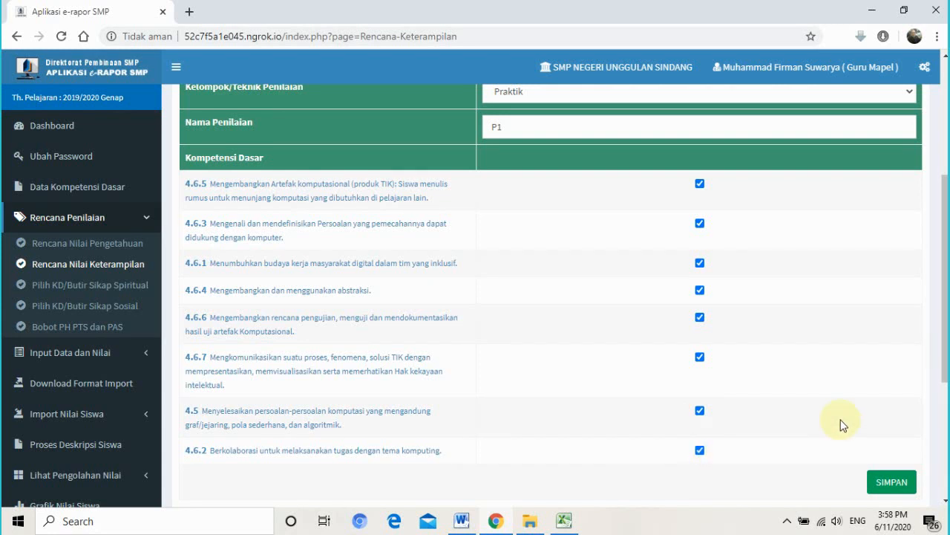
- Save the skills plan, confirm, and acknowledge the completion alert
left_click(946, 349)
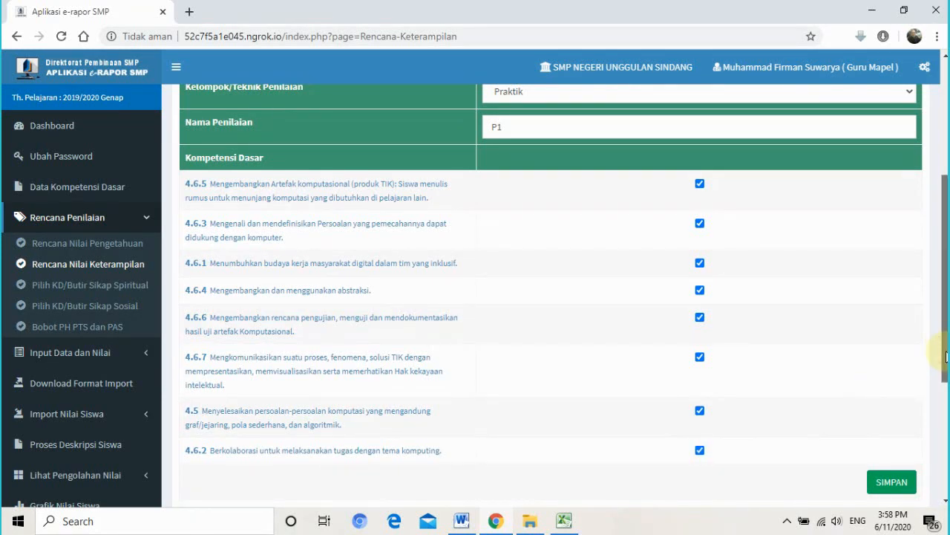
left_click_drag(946, 356, 940, 386)
left_click(891, 420)
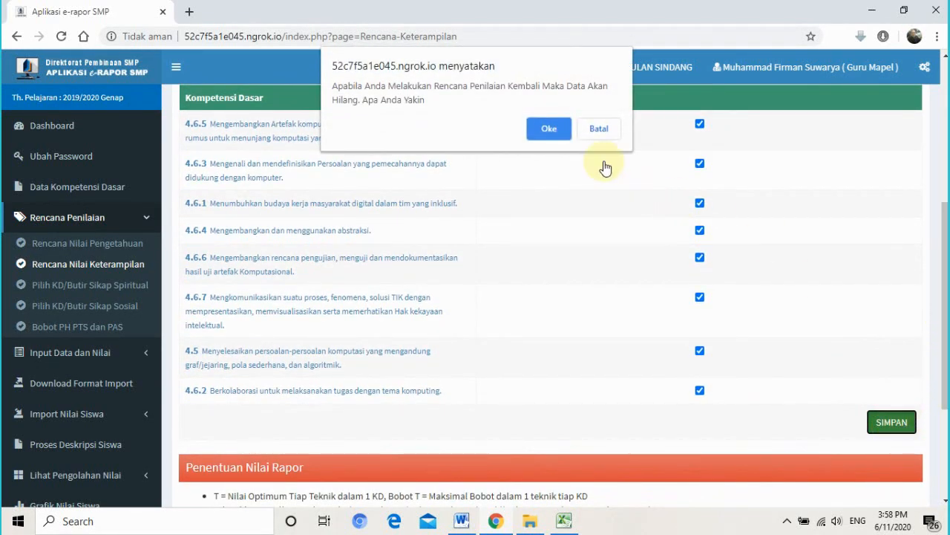
left_click(551, 131)
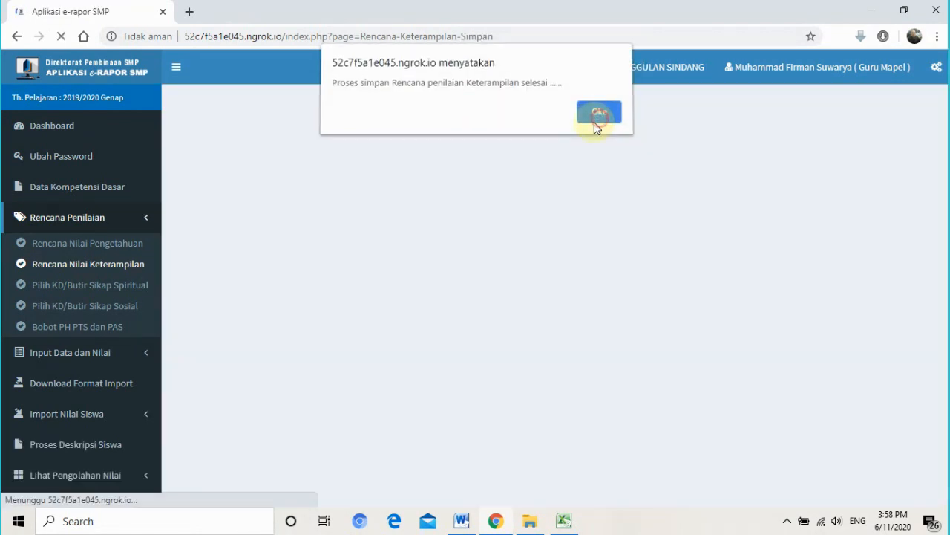
left_click(596, 119)
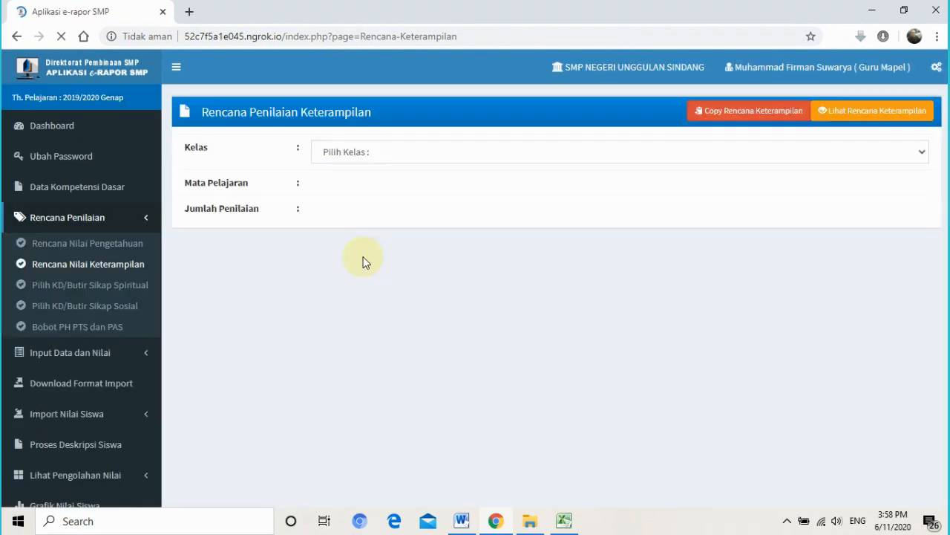
- Select Kelas 7 H, Bim TIK and Jumlah Penilaian 1, then go to Copy Rencana Keterampilan
left_click(499, 151)
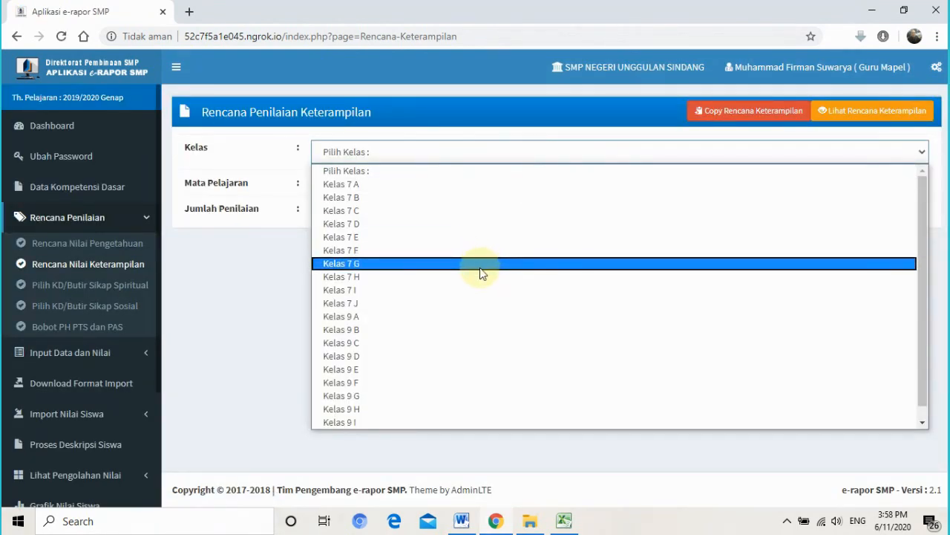
left_click(478, 277)
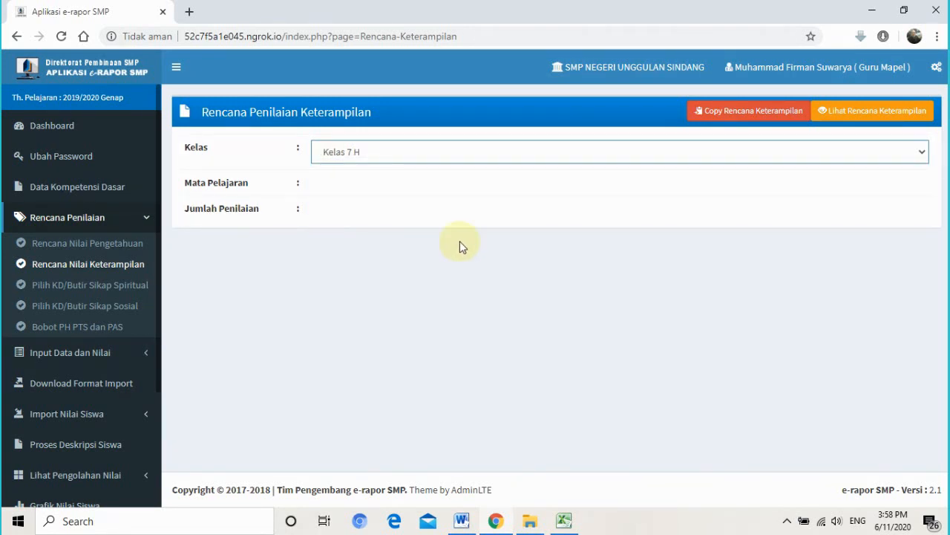
left_click(377, 189)
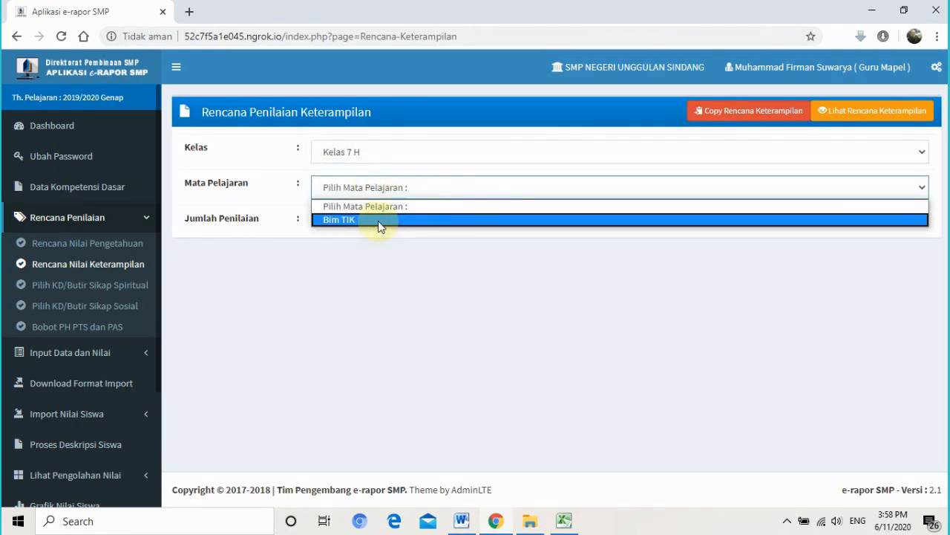
left_click(379, 220)
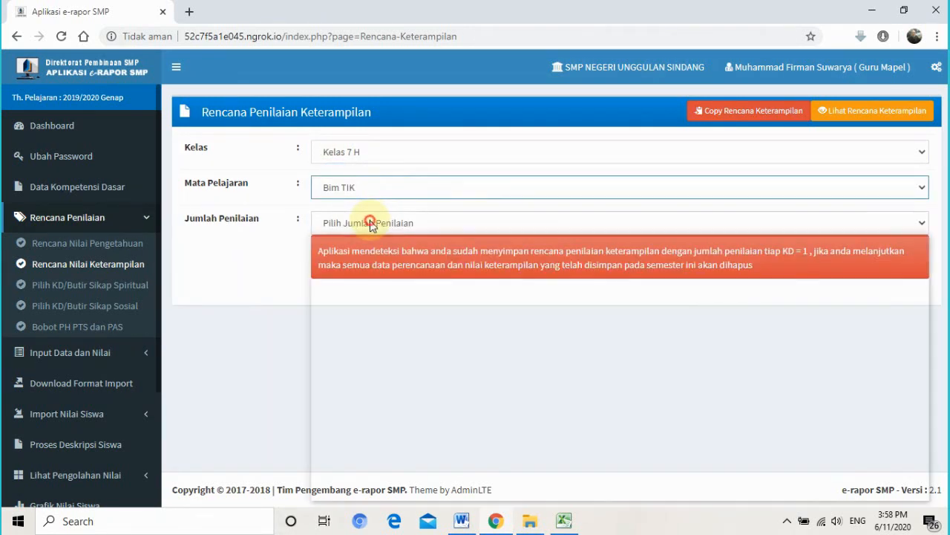
left_click(371, 223)
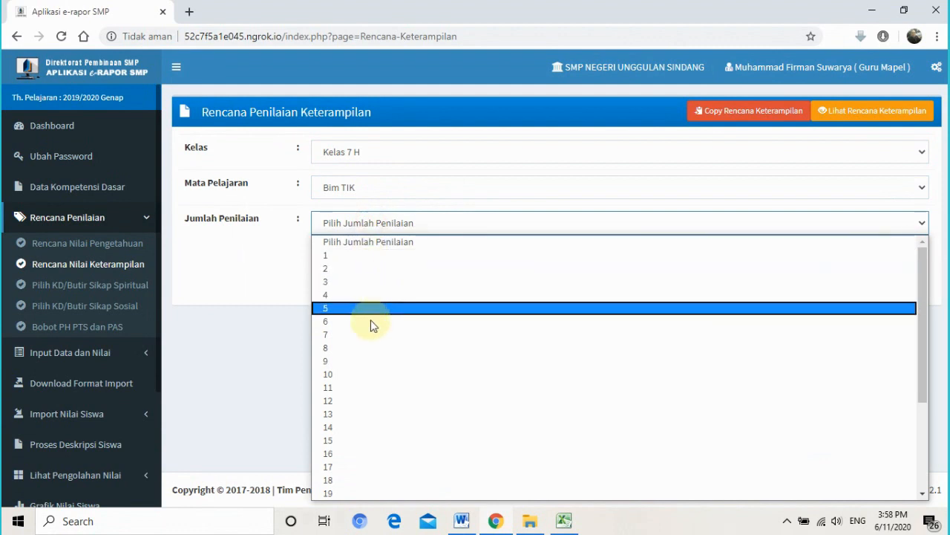
left_click(373, 253)
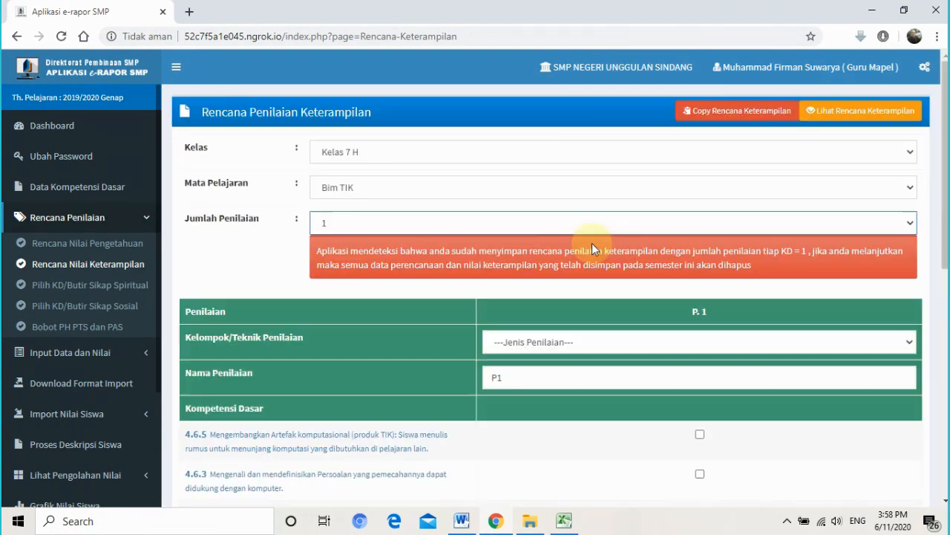
left_click(718, 121)
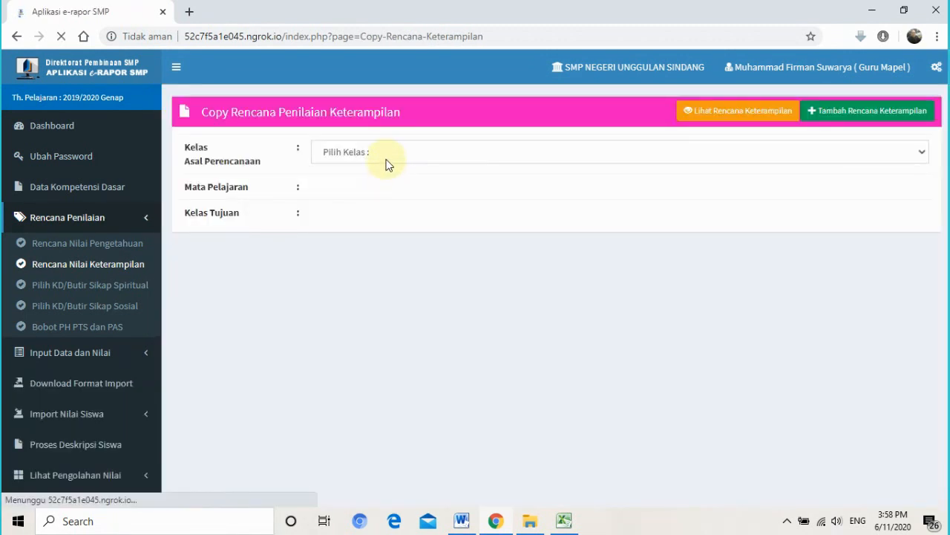
- Copy the Kelas 7 H Bim TIK skills plan to Kelas 7 I
left_click(386, 156)
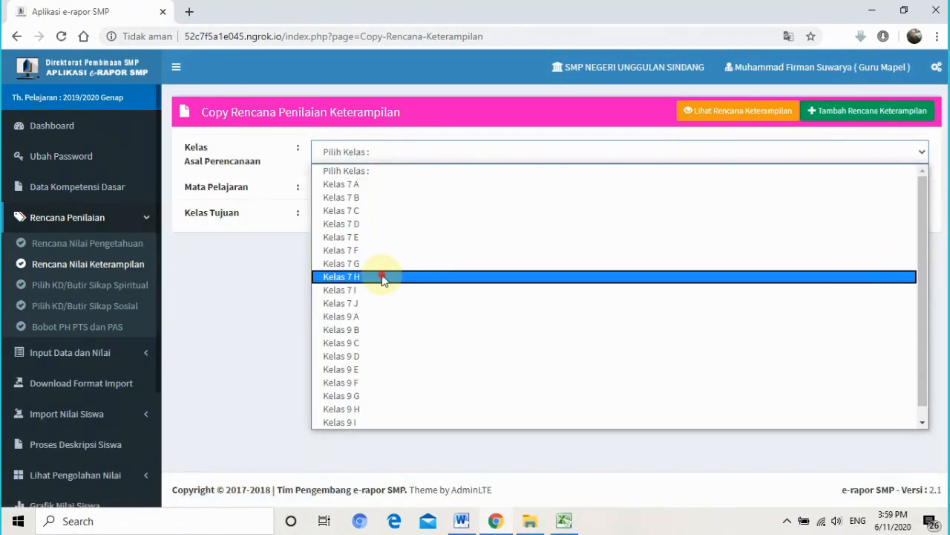
left_click(382, 276)
left_click(364, 195)
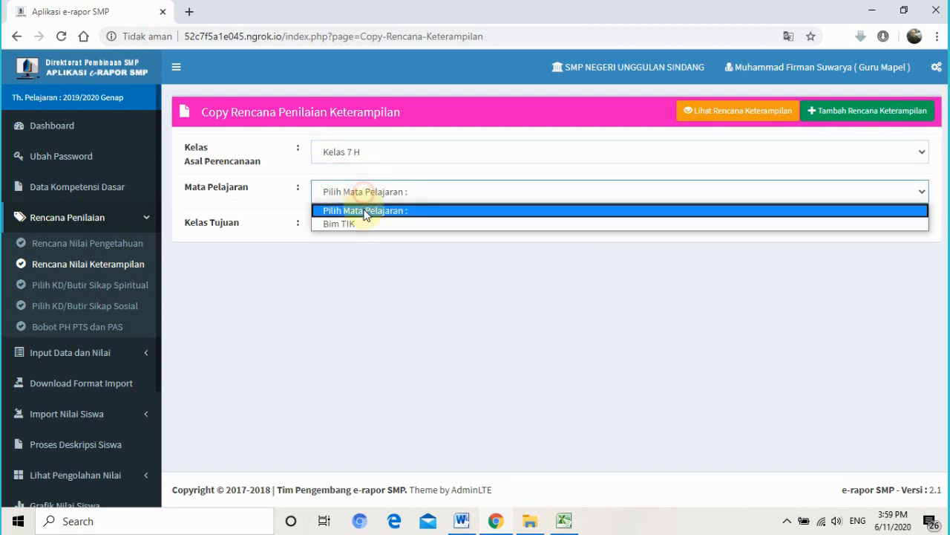
left_click(364, 223)
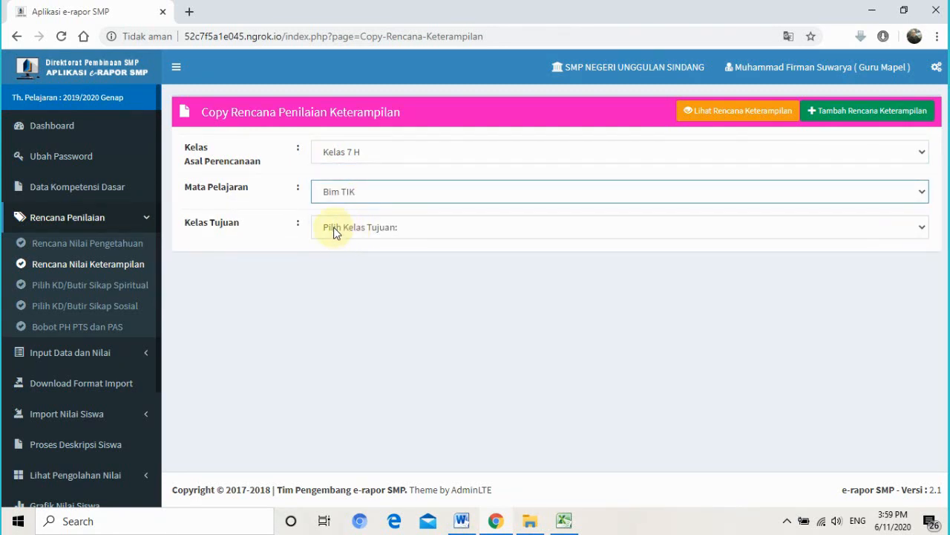
left_click(336, 227)
left_click(390, 353)
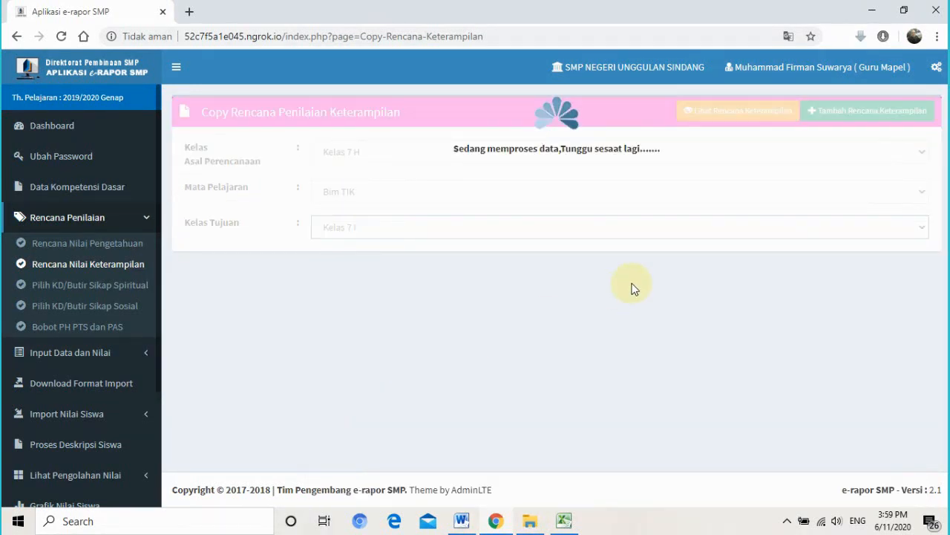
left_click(799, 260)
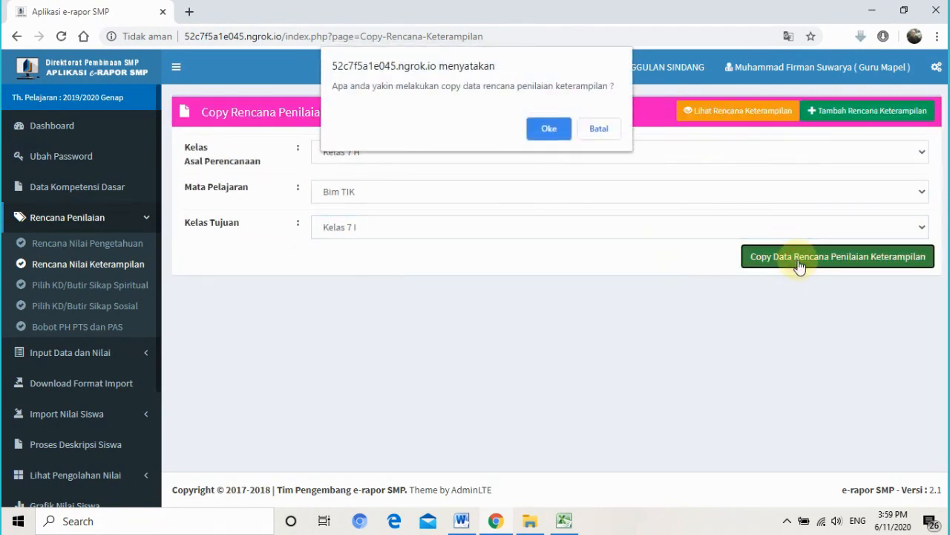
left_click(553, 131)
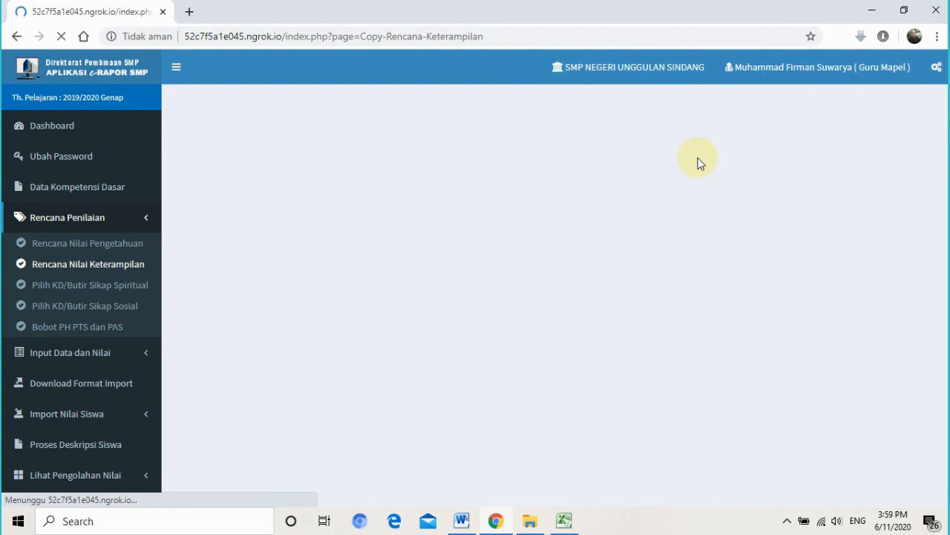
left_click(722, 119)
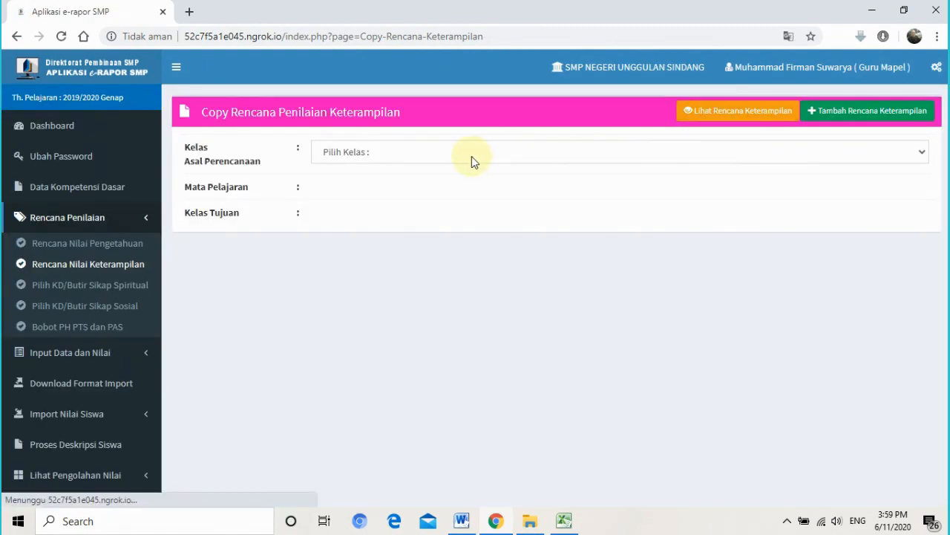
- Copy the same Kelas 7 H Bim TIK skills plan to Kelas 7 J
left_click(349, 154)
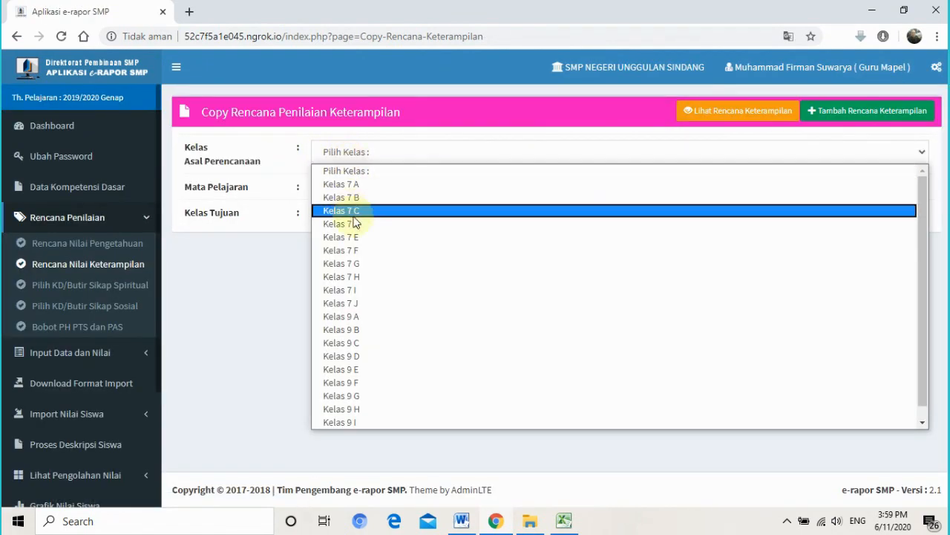
left_click(370, 274)
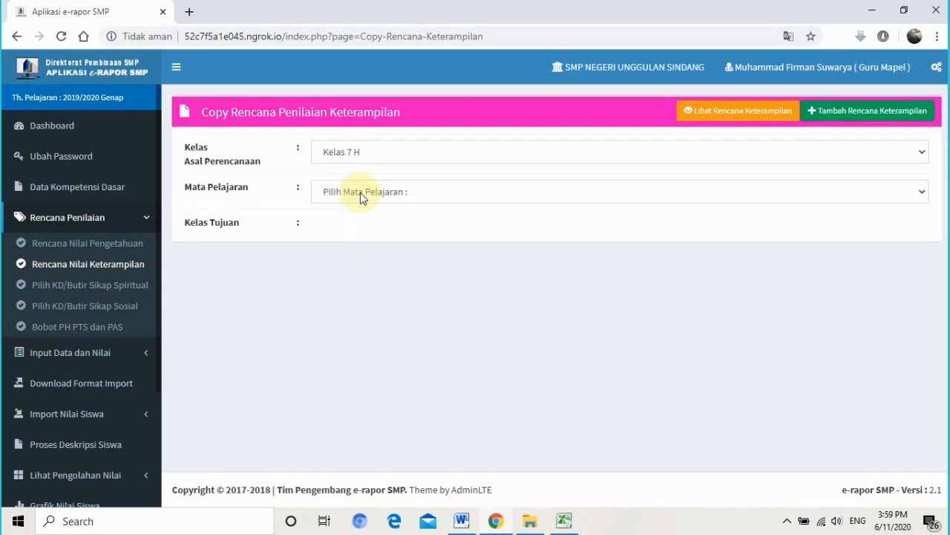
left_click(360, 195)
left_click(362, 224)
left_click(363, 227)
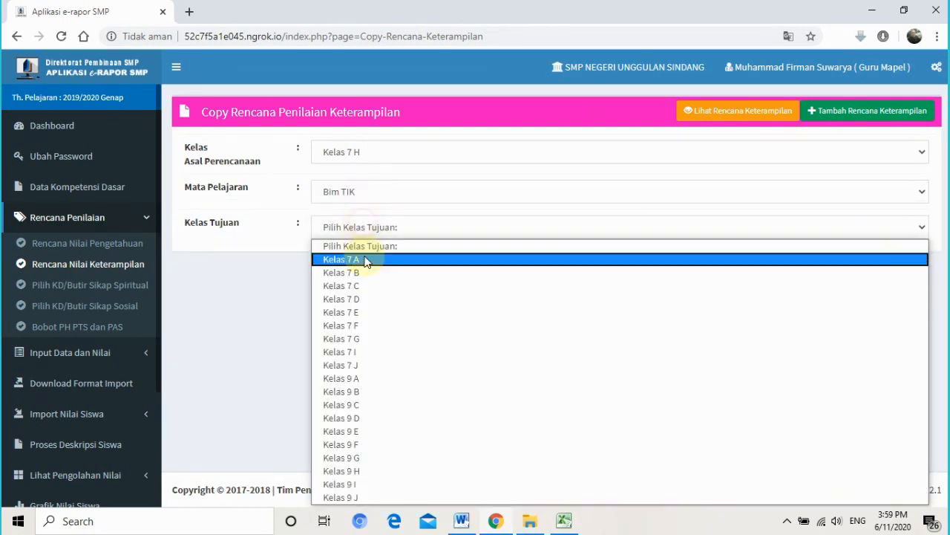
left_click(381, 365)
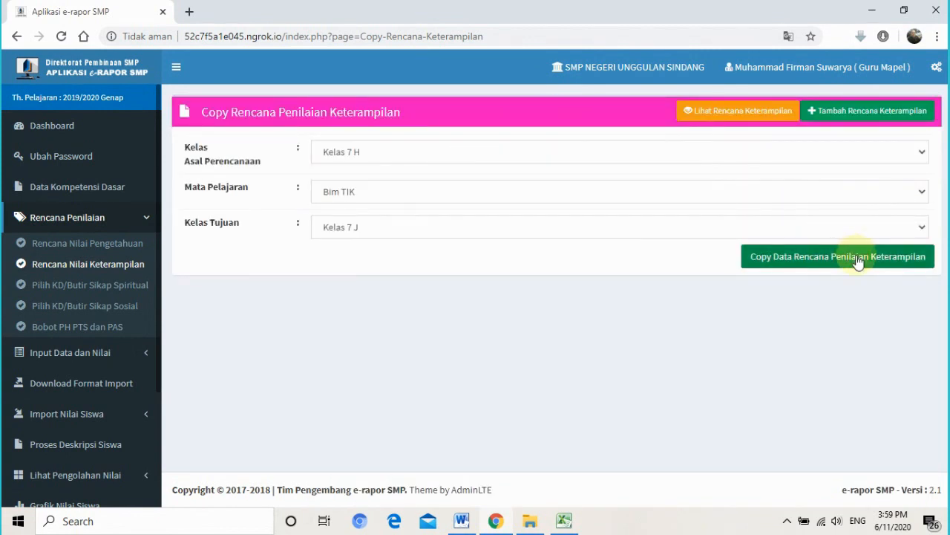
left_click(858, 260)
left_click(550, 129)
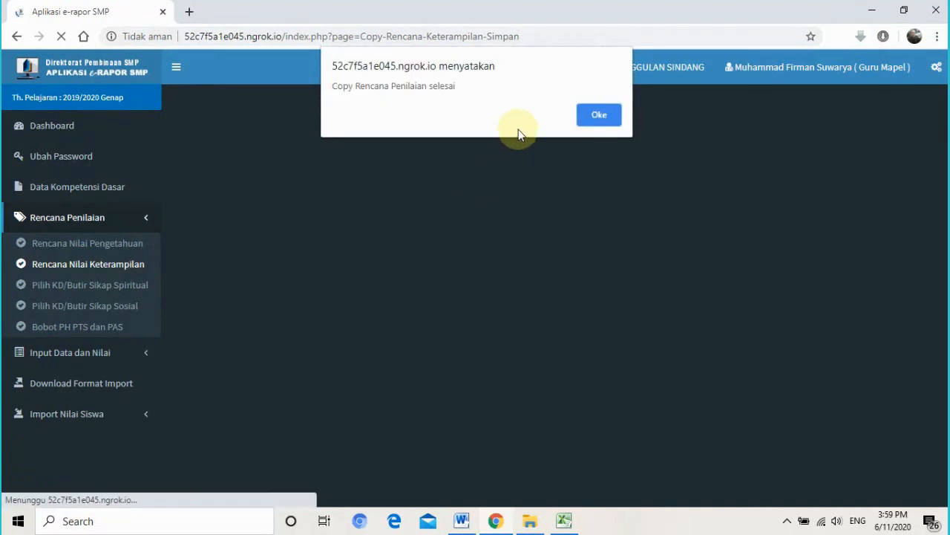
left_click(596, 117)
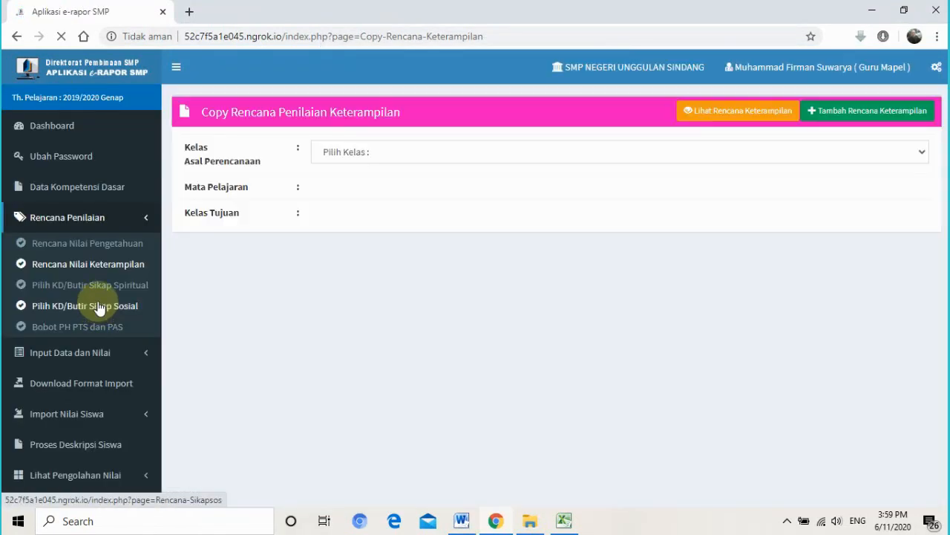
left_click(59, 297)
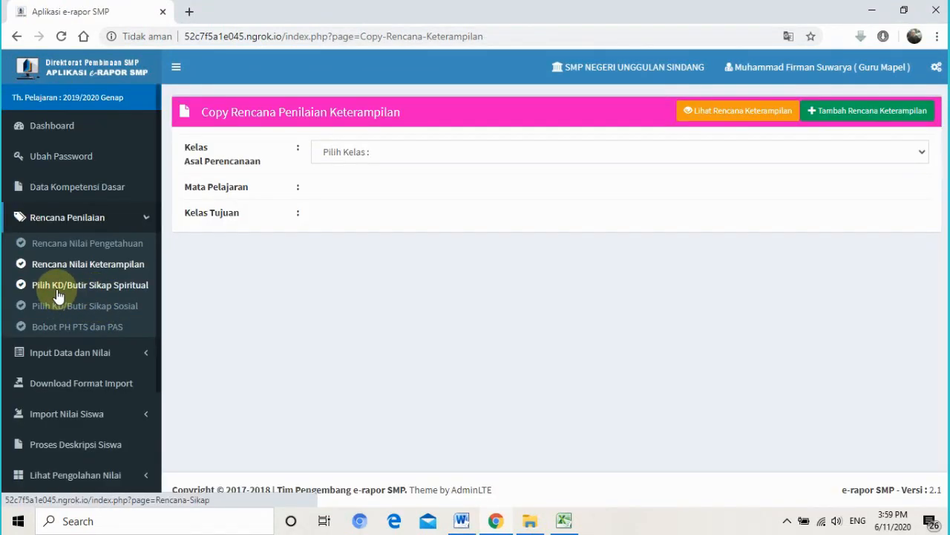
- Load the spiritual attitude plan for Kelas 7 H, Bim TIK
left_click(117, 289)
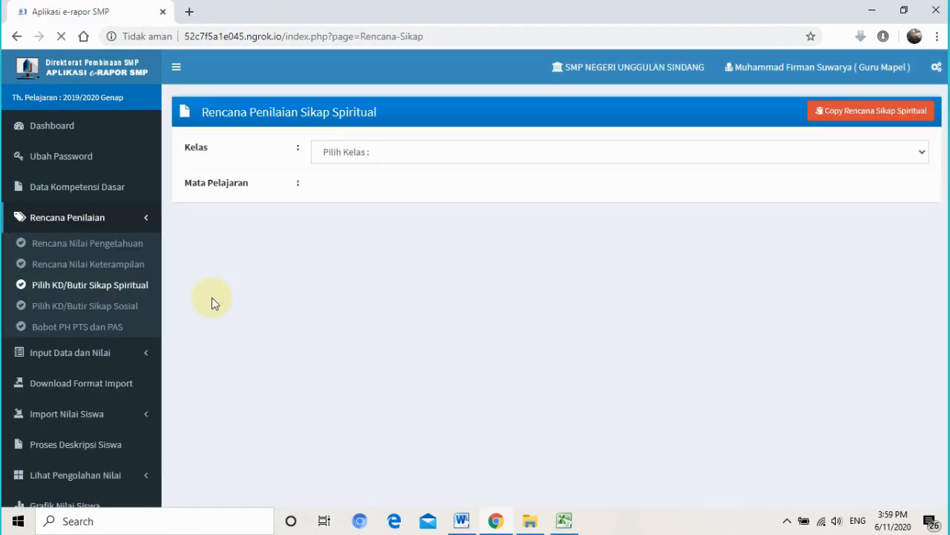
left_click(436, 153)
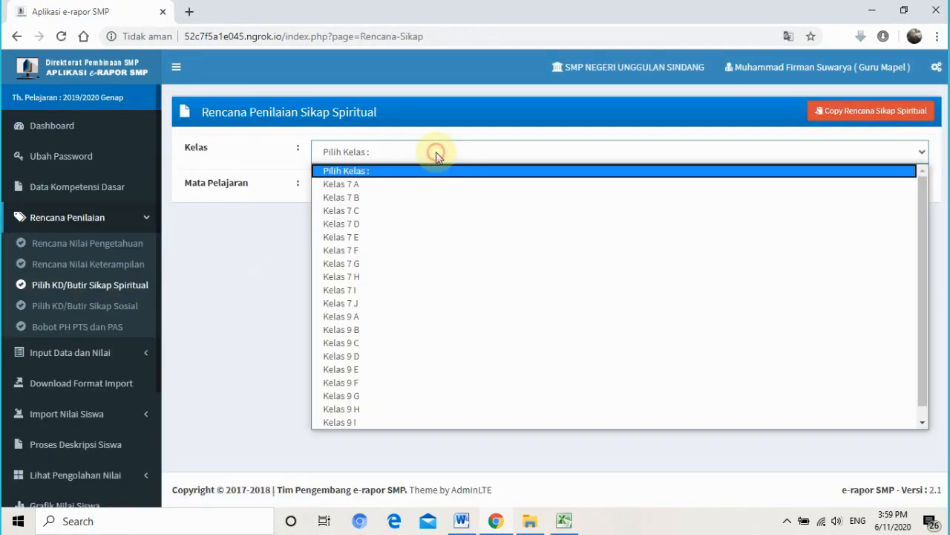
left_click(443, 276)
left_click(393, 193)
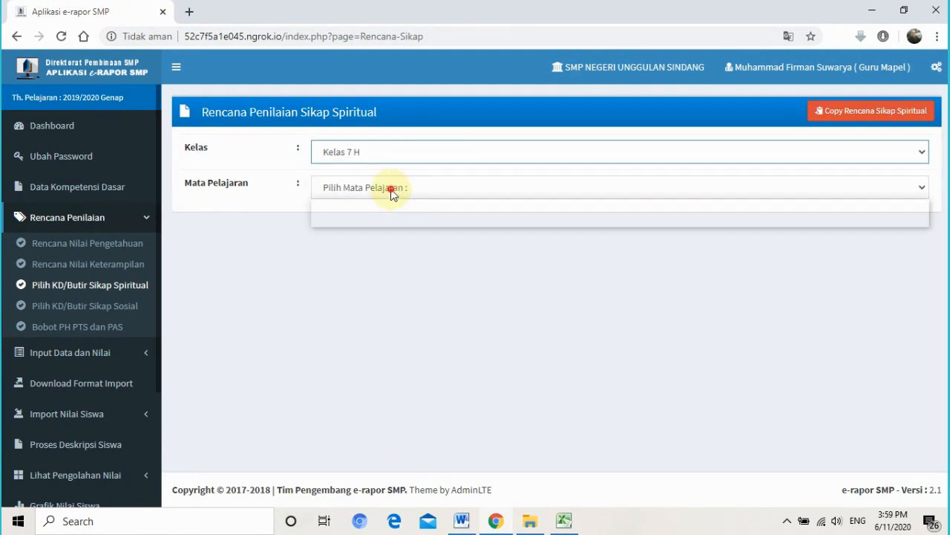
left_click(391, 219)
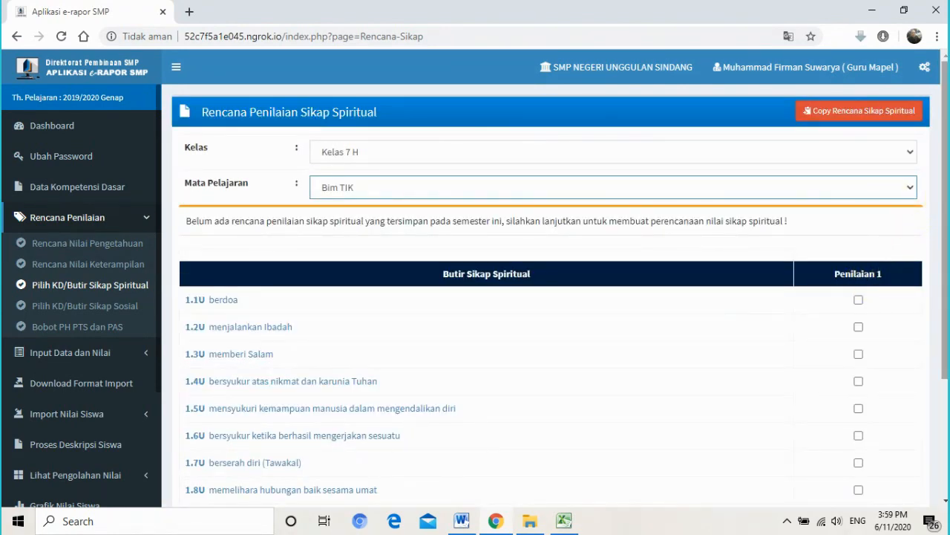
- Save the spiritual attitude plan with 1.1U berdoa included in Penilaian 1
left_click_drag(947, 195, 946, 271)
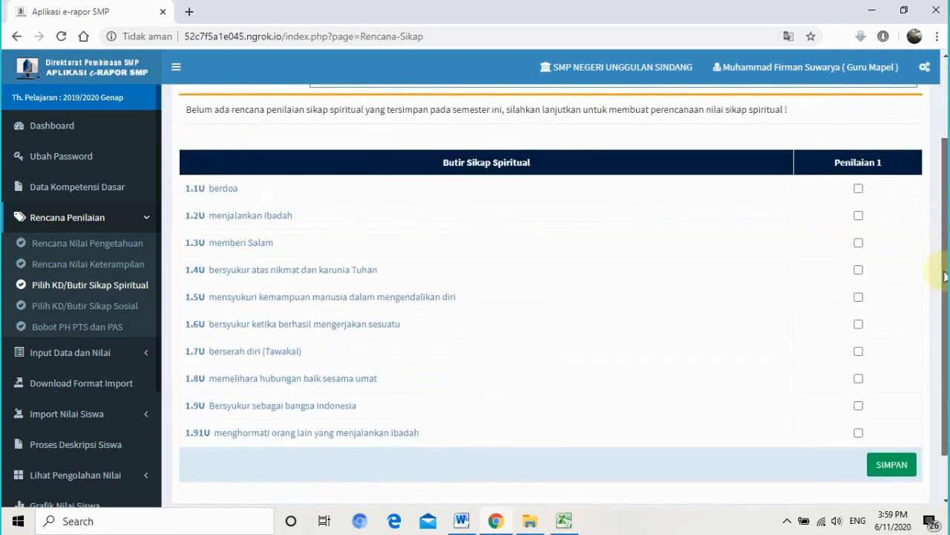
left_click(859, 188)
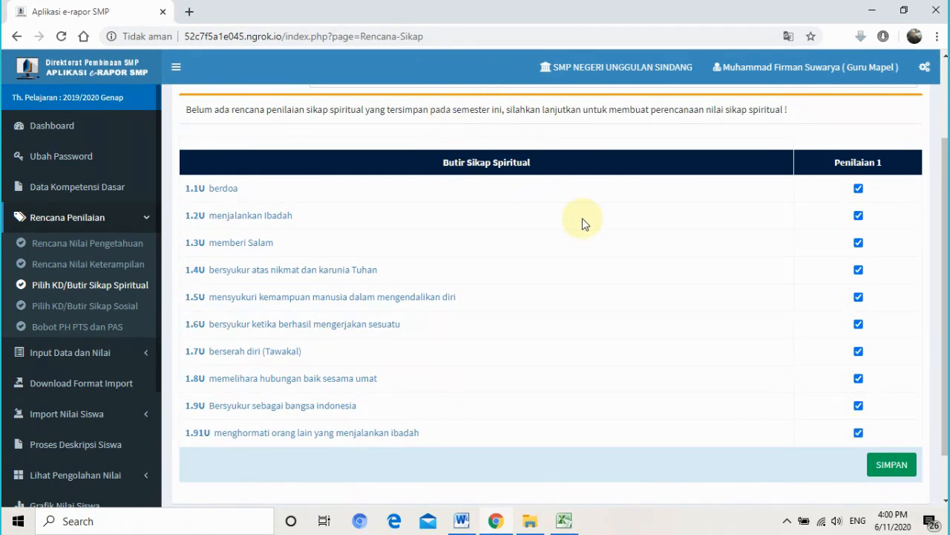
left_click(902, 468)
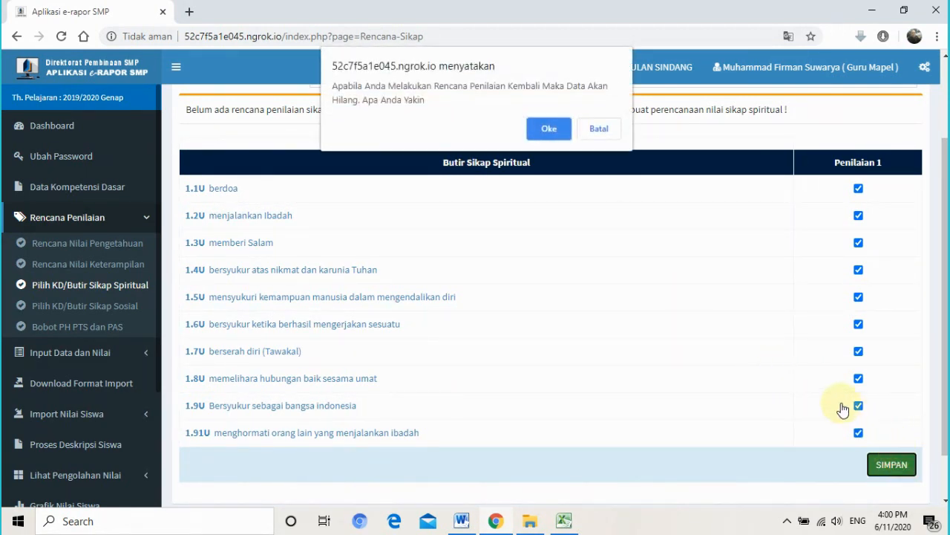
left_click(547, 129)
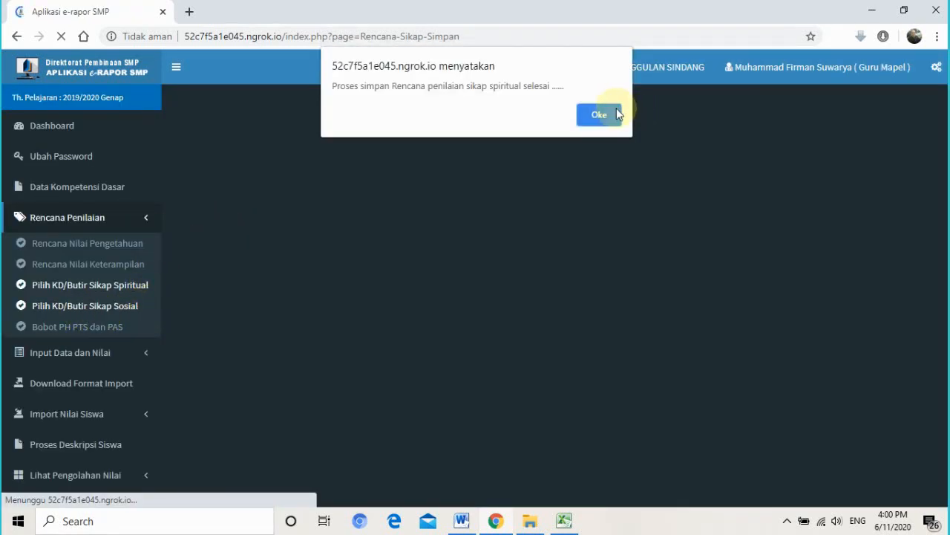
left_click(599, 117)
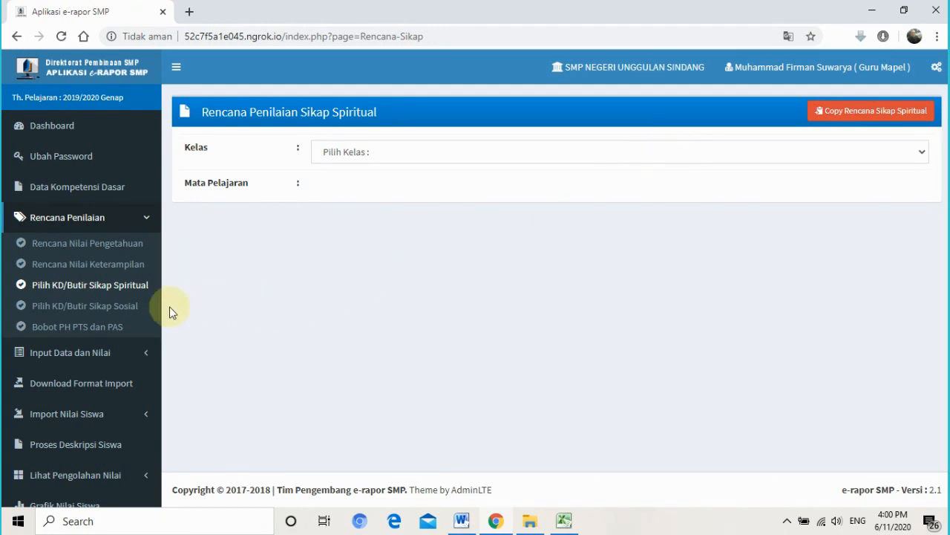
left_click(123, 307)
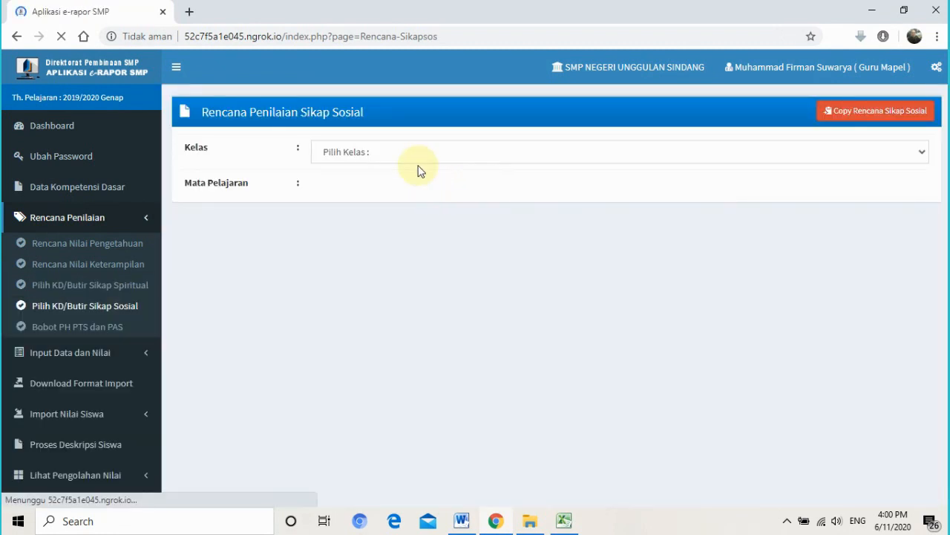
- Save Kelas 7 H Bim TIK's social attitude plan with items 2.1U–2.6U in Penilaian 1
left_click(417, 151)
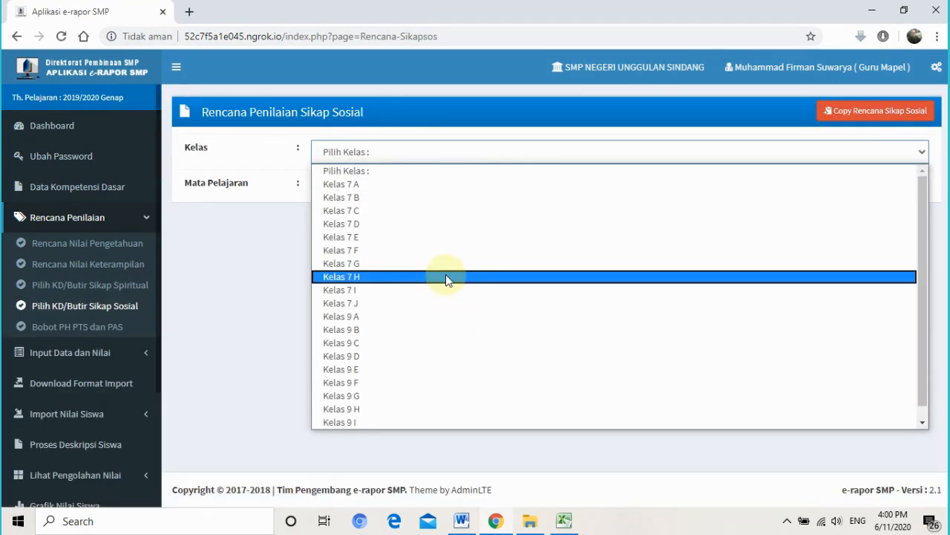
left_click(446, 277)
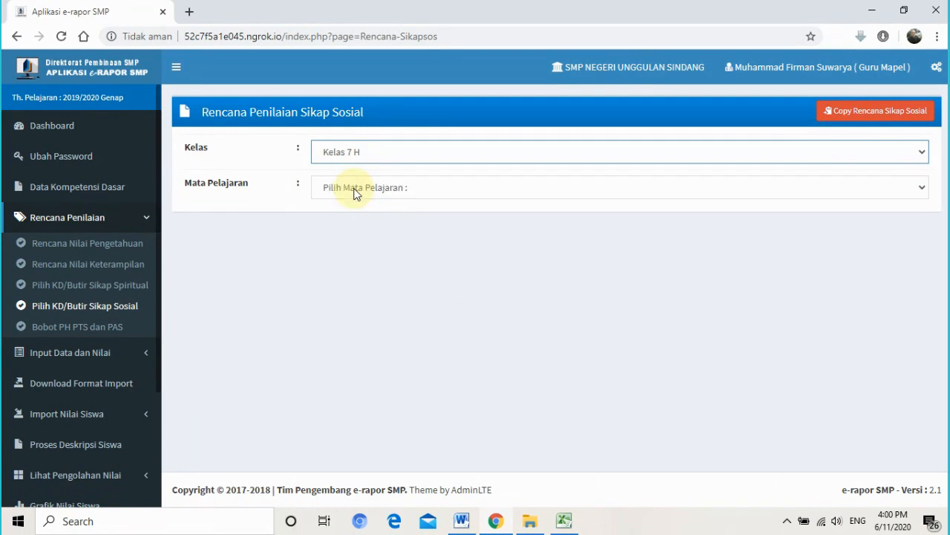
left_click(356, 188)
left_click(358, 217)
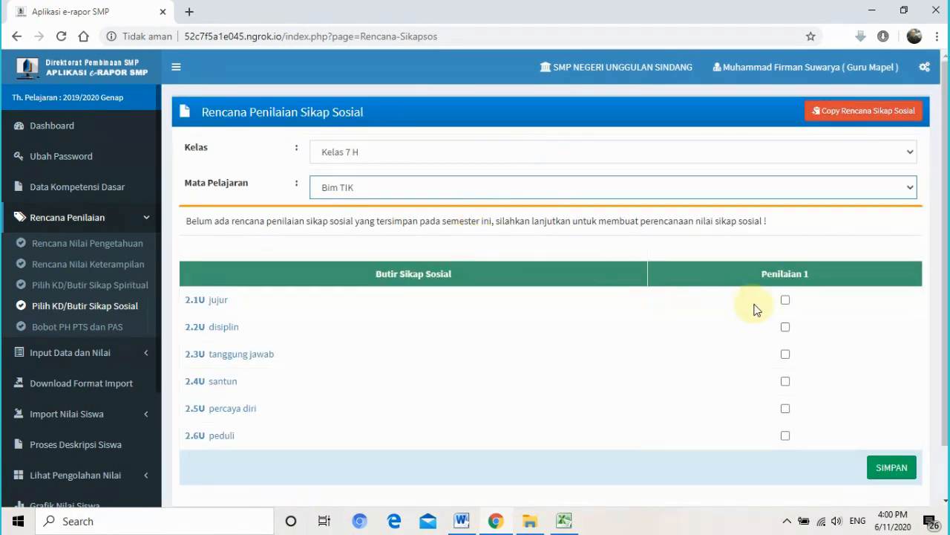
left_click(785, 301)
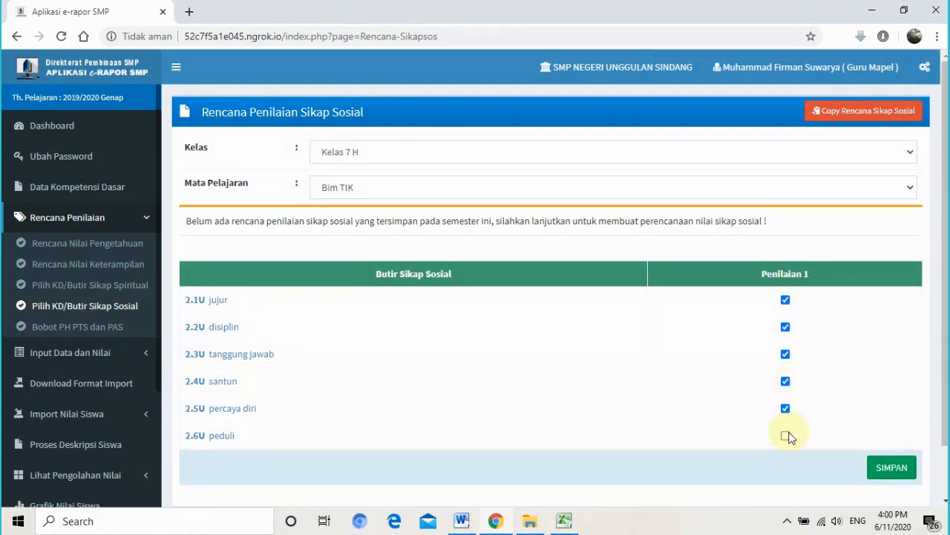
left_click(889, 465)
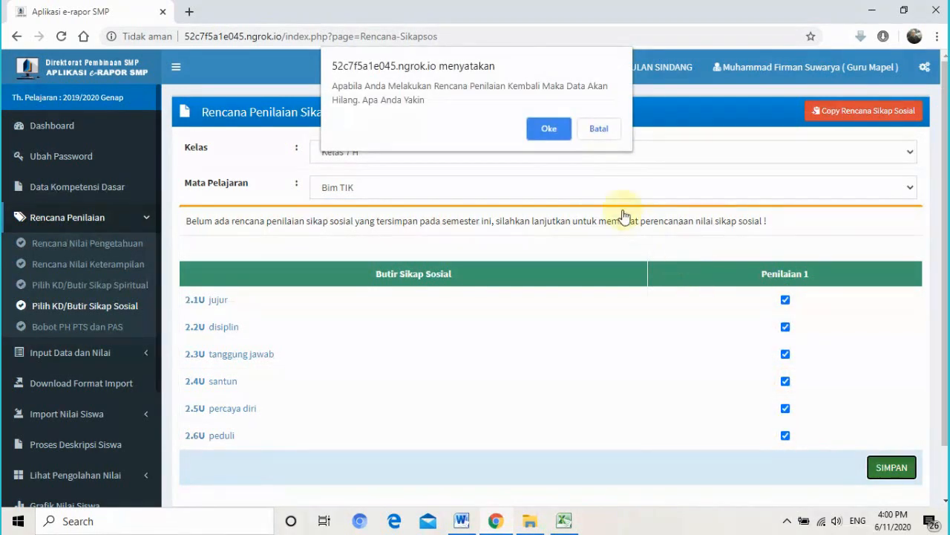
left_click(550, 130)
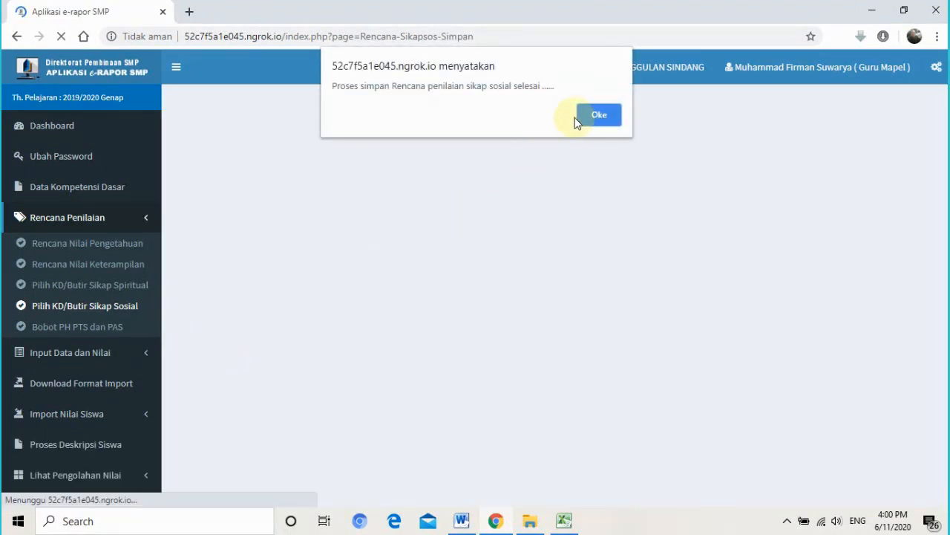
left_click(581, 116)
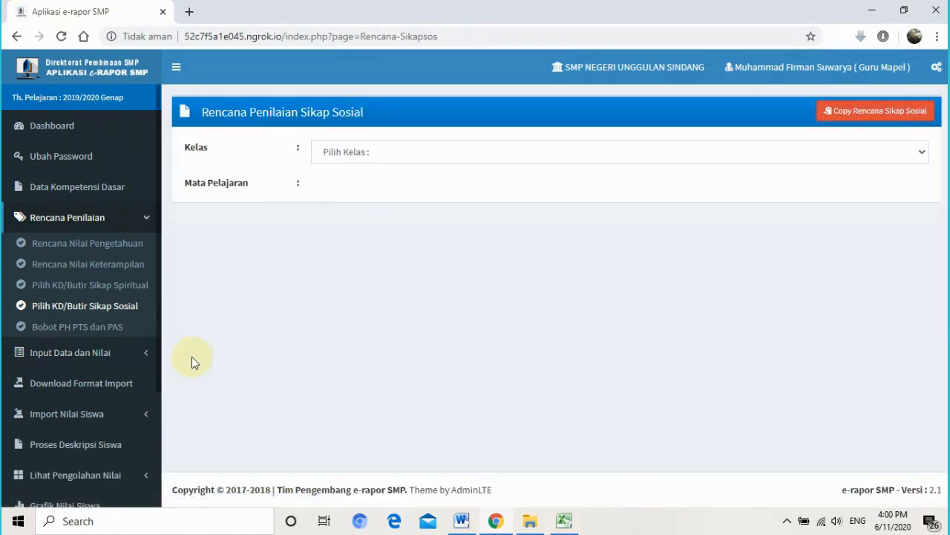
left_click(113, 329)
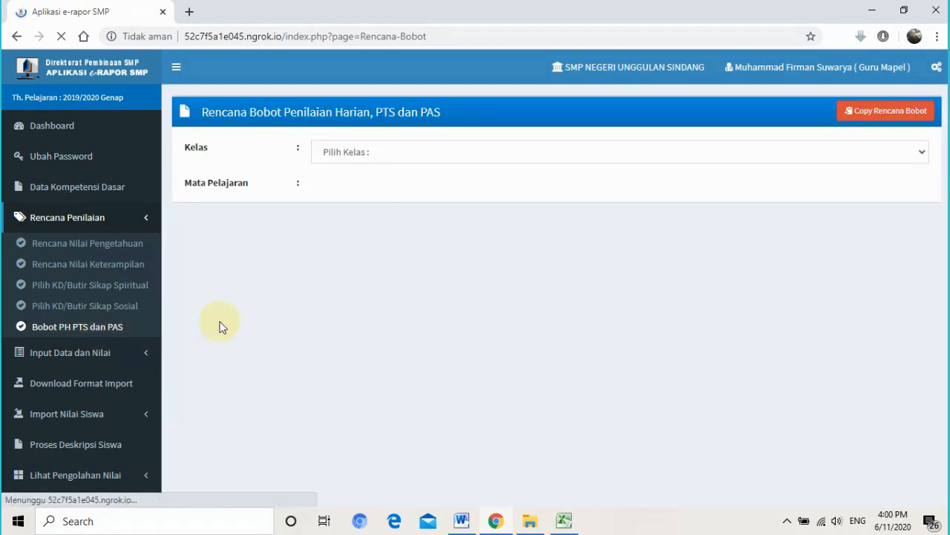
- Save Kelas 7 H Bim TIK weights as PH 2, PTS 1 and PAS 1
left_click(494, 157)
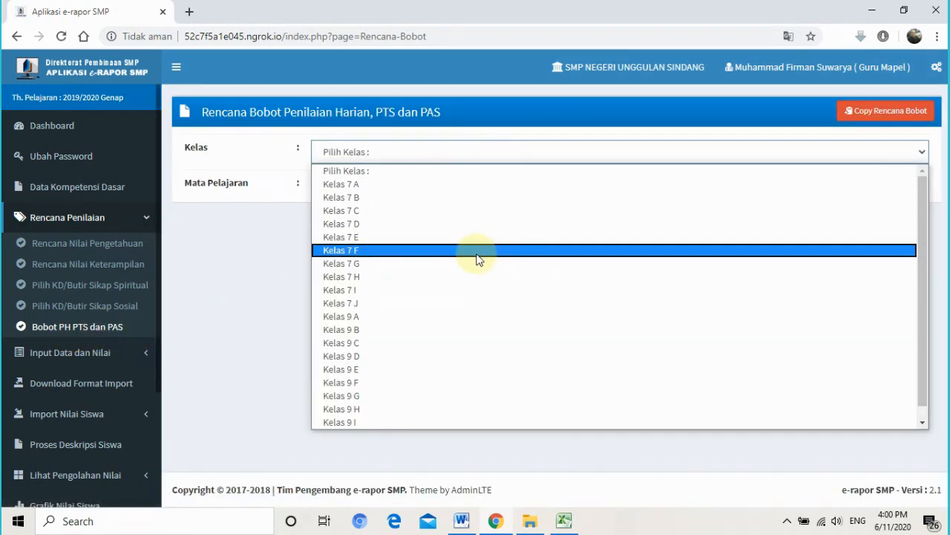
left_click(477, 277)
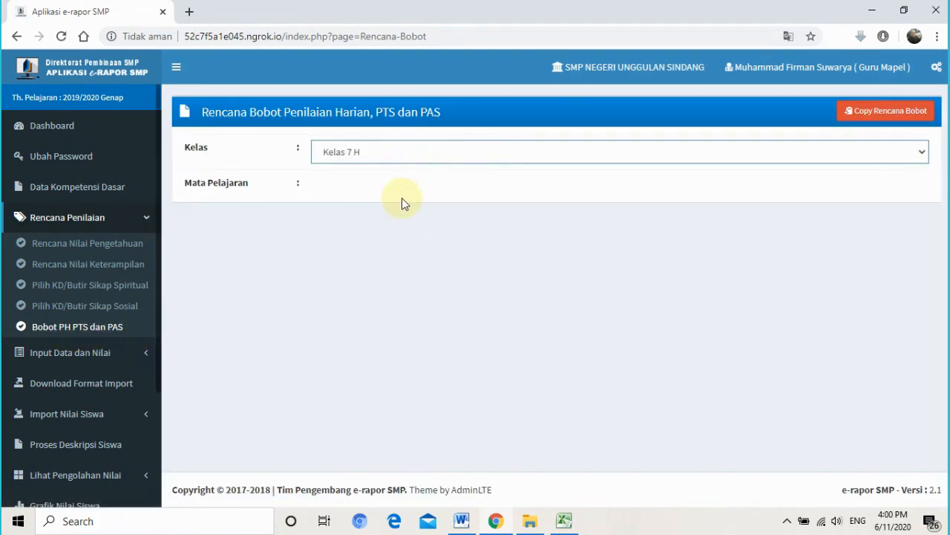
left_click(398, 188)
left_click(399, 219)
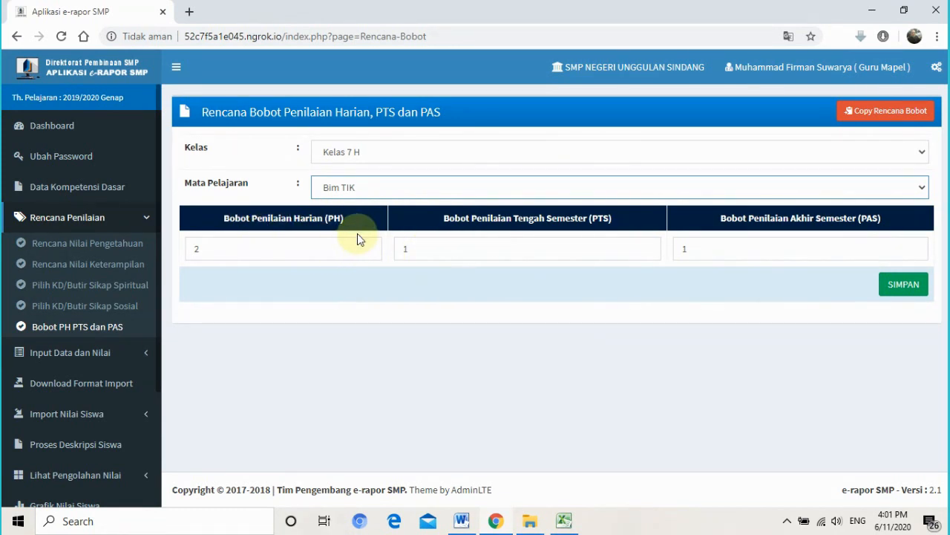
left_click(892, 287)
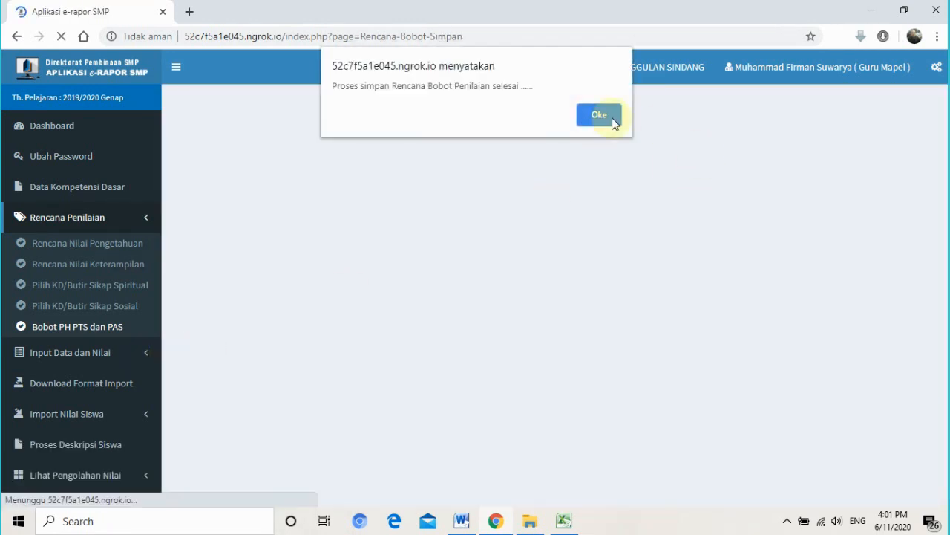
left_click(612, 117)
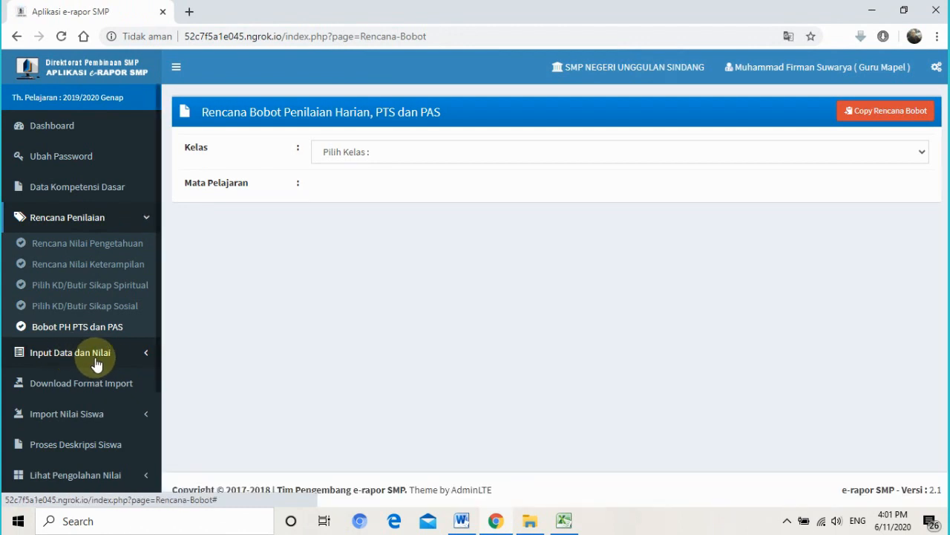
- Show Kelas 7 A's Bim TIK knowledge grades for assessment P. 1
left_click(93, 358)
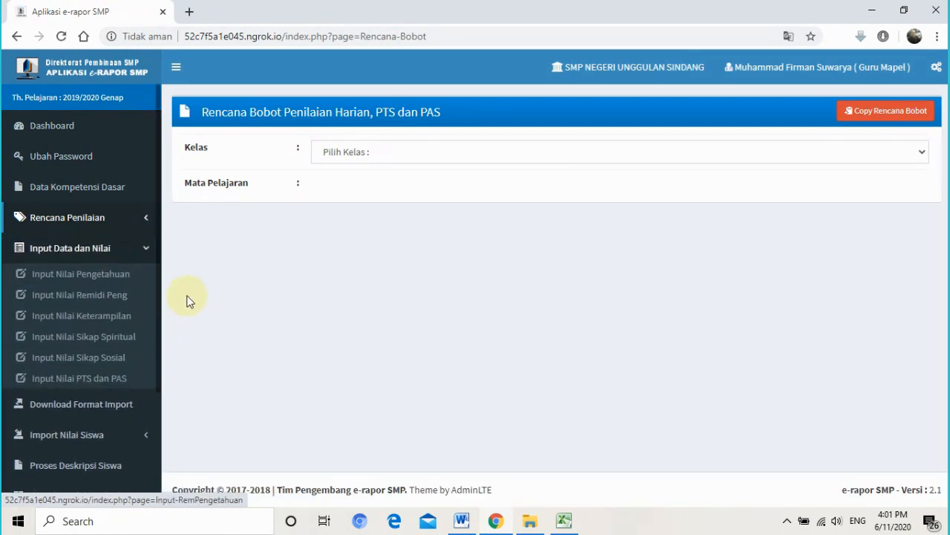
left_click(116, 292)
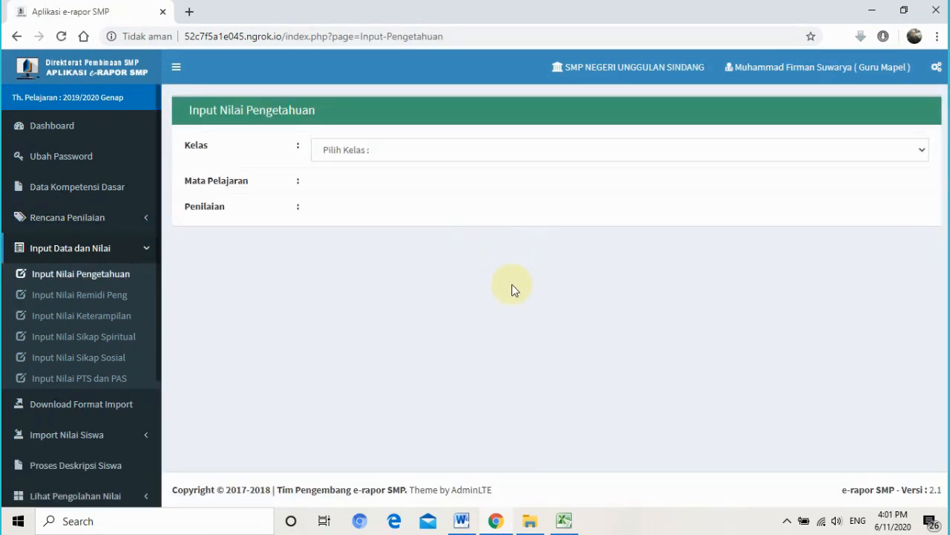
left_click(468, 161)
left_click(463, 185)
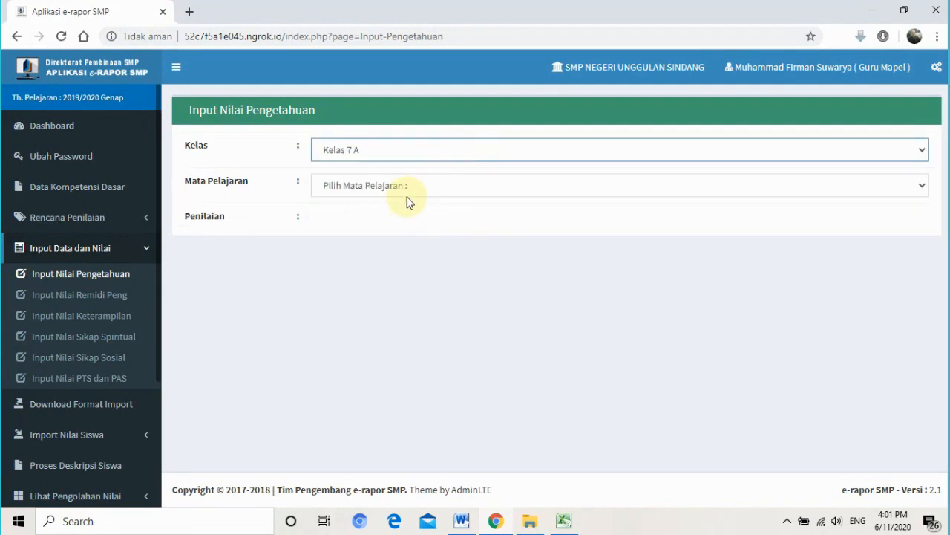
left_click(406, 192)
left_click(404, 217)
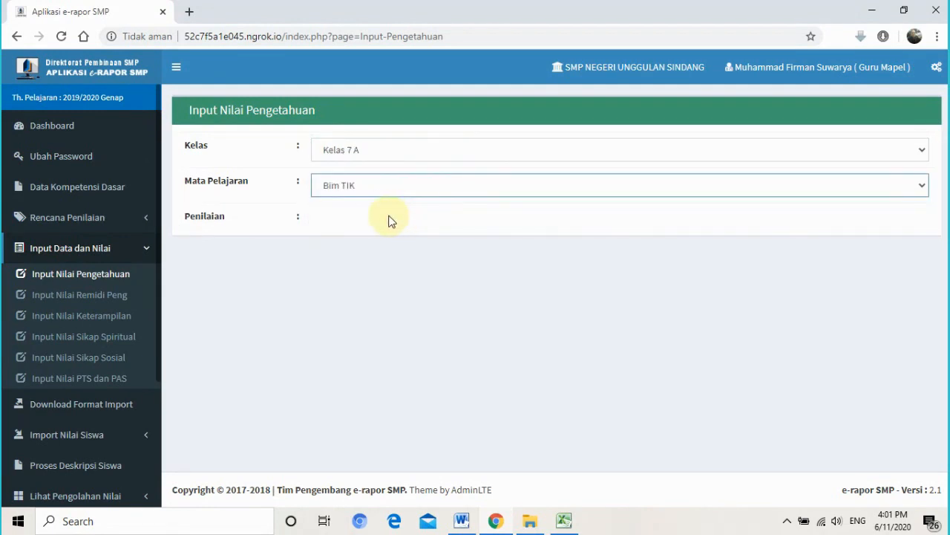
left_click(376, 221)
left_click(377, 256)
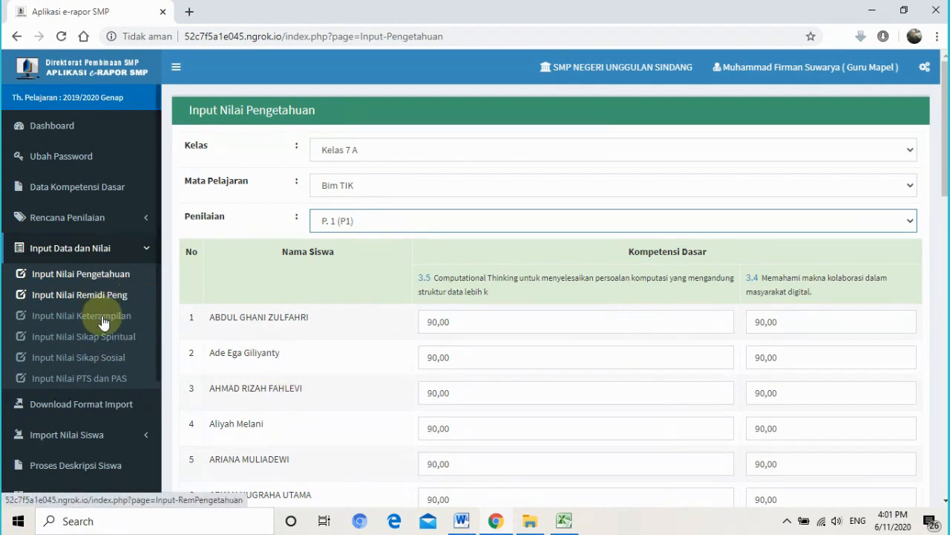
- Go to the Download Format Import page
left_click(97, 249)
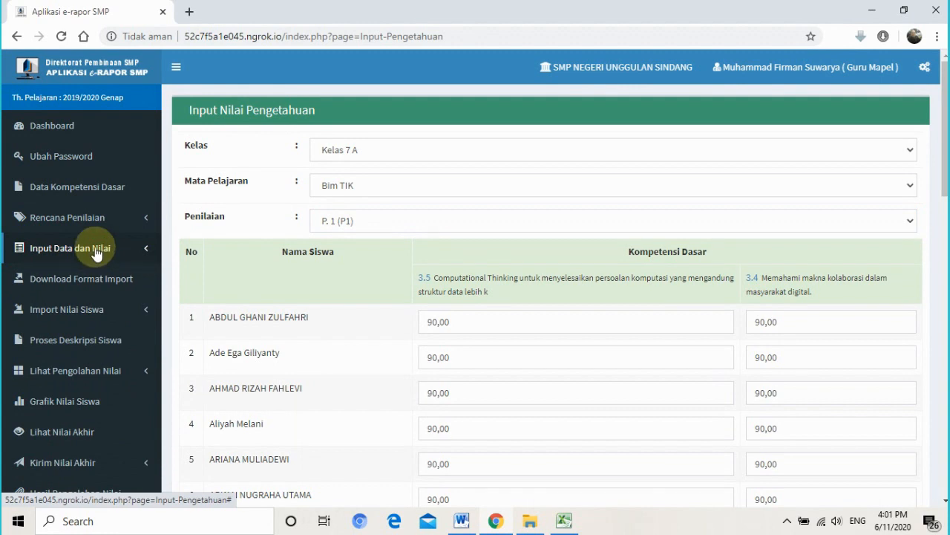
left_click(97, 250)
left_click(96, 250)
left_click(104, 286)
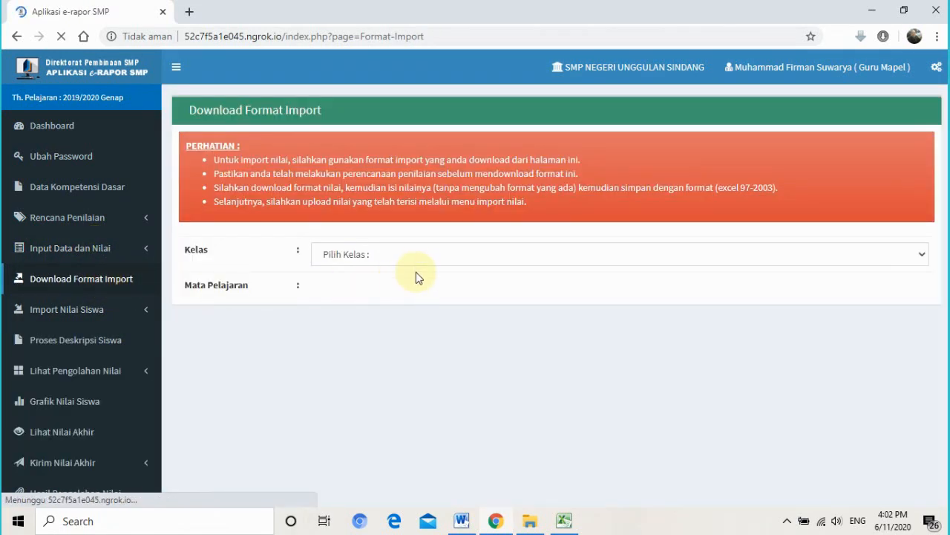
- Download the editable Kelas 7 H Bim TIK knowledge template, F_KD_Peng_Bim TIK_Kelas 7 H.xls
left_click(416, 257)
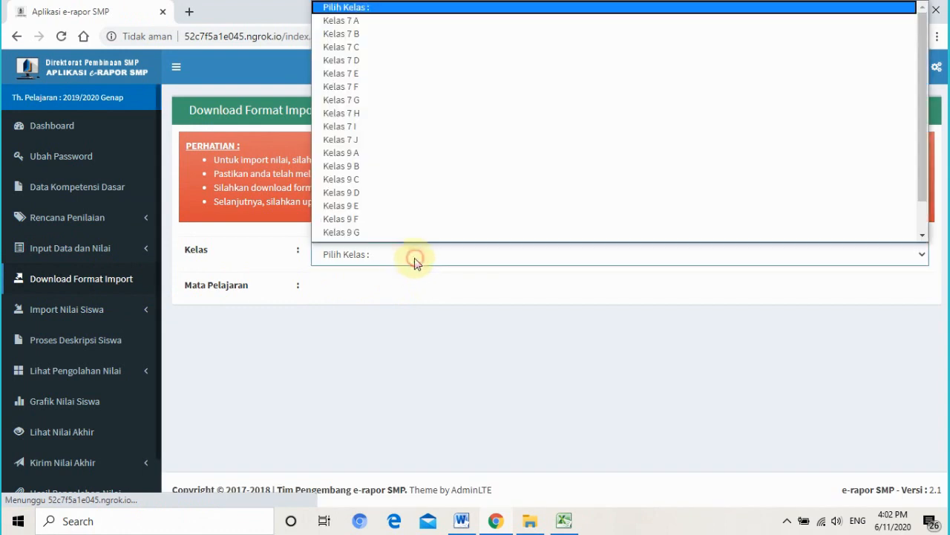
left_click(420, 114)
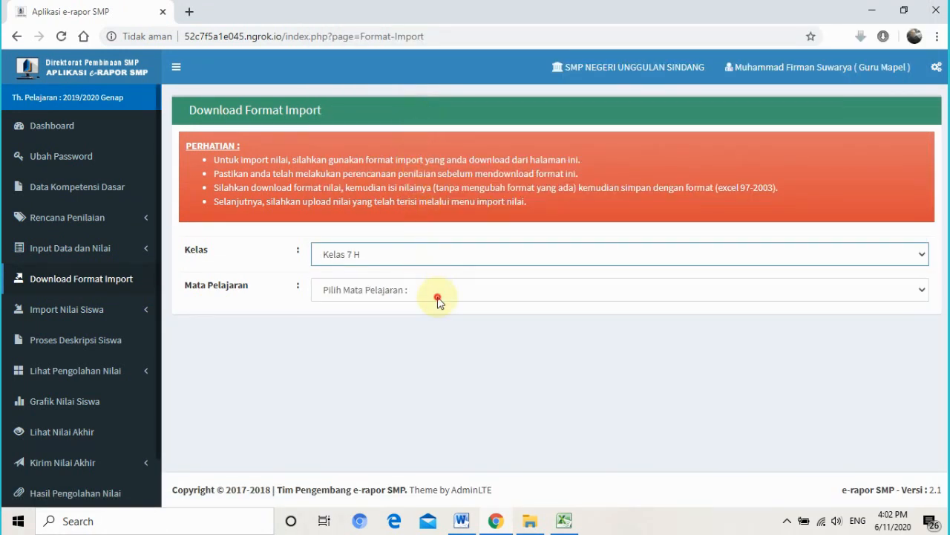
left_click(438, 300)
left_click(435, 324)
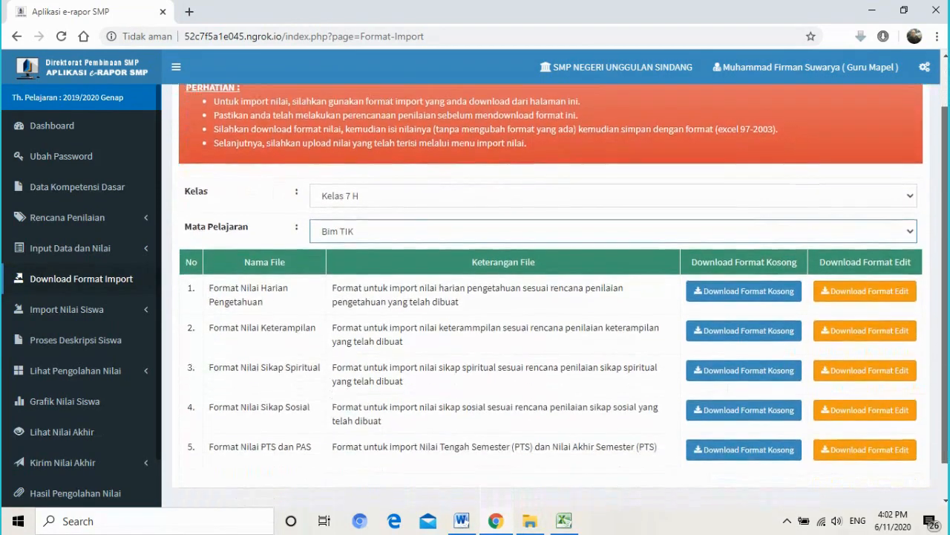
scroll(816, 282, "down", 2)
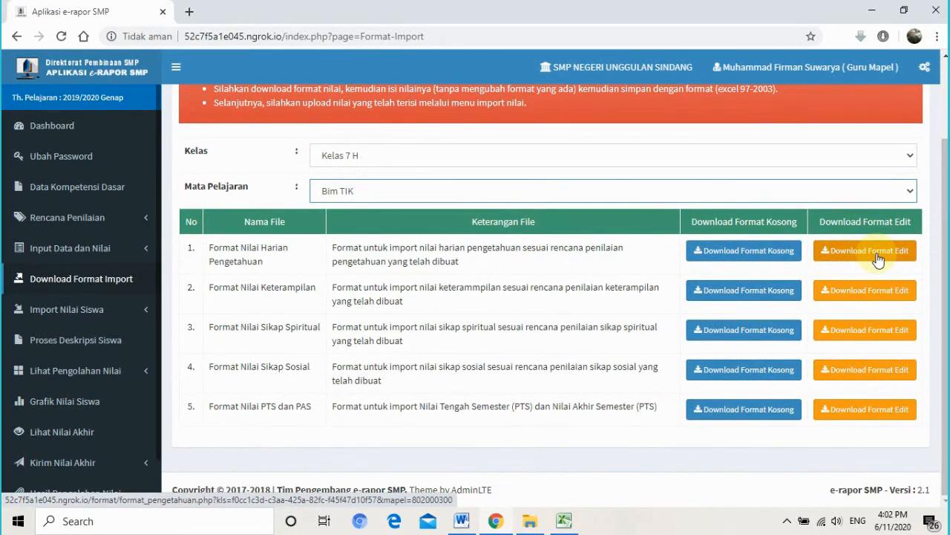
left_click(878, 259)
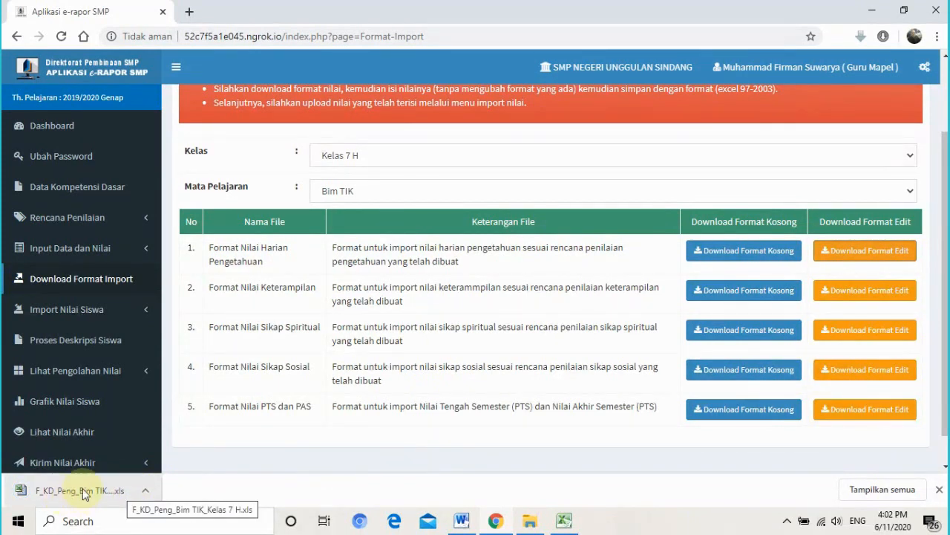
left_click(147, 491)
- Paste F_KD_Peng_Bim TIK_Kelas 7 H into Documents\ERAPORT\7H and check it arrived
left_click(198, 443)
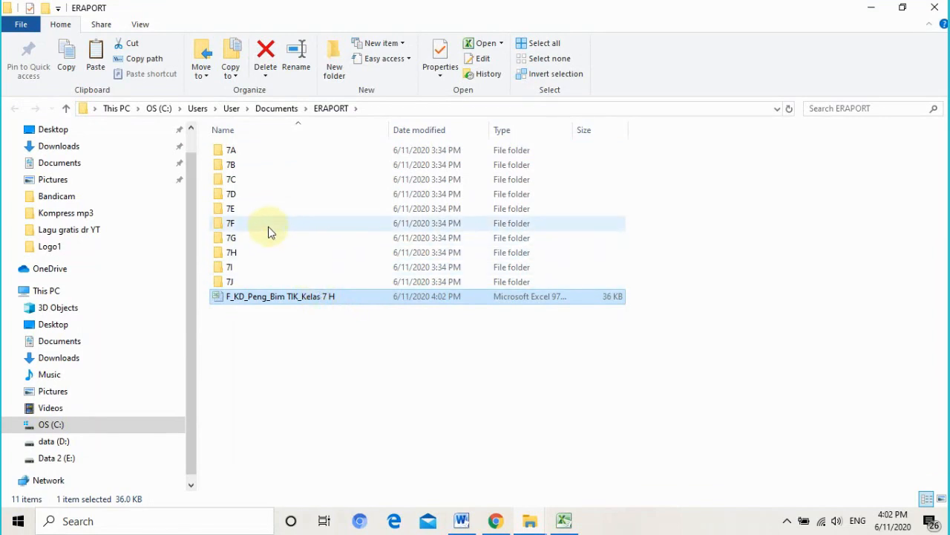
double_click(270, 252)
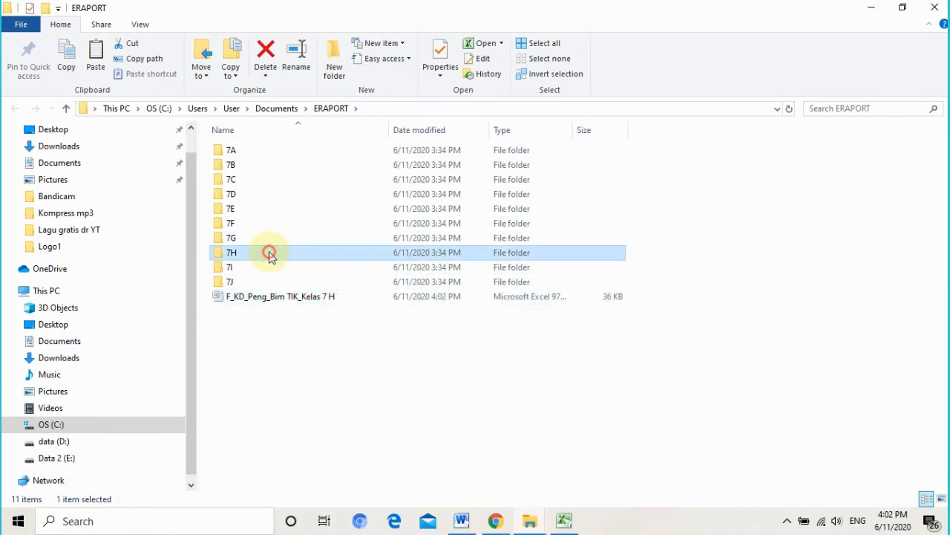
key("ctrl+v")
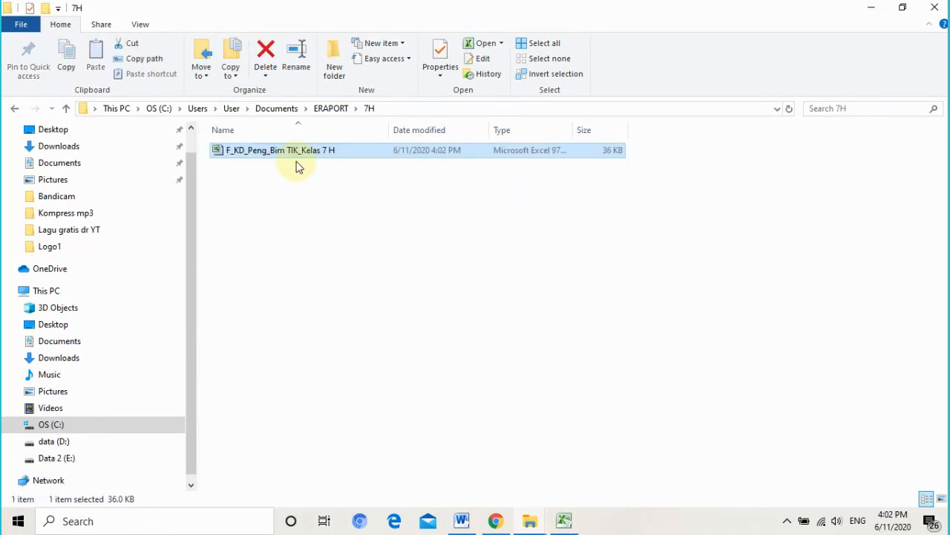
left_click(331, 108)
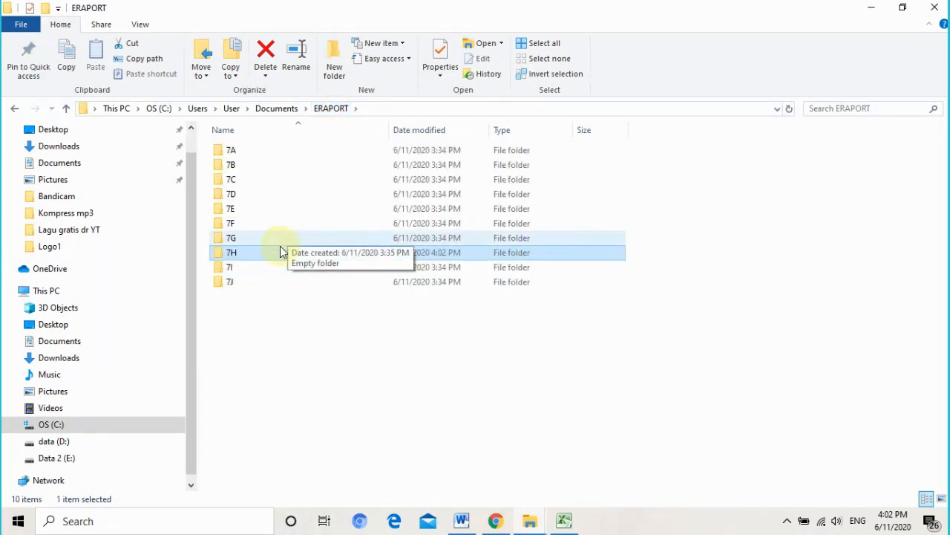
double_click(277, 254)
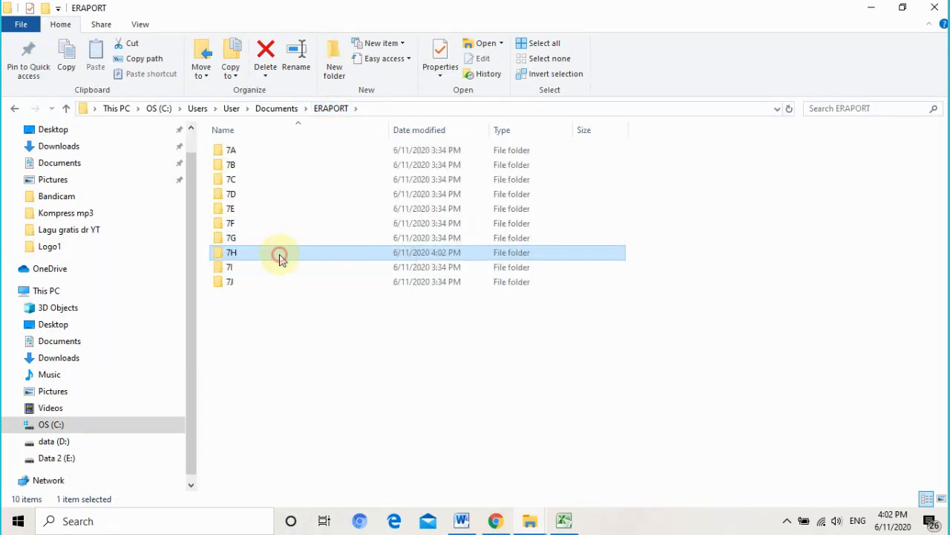
left_click(498, 522)
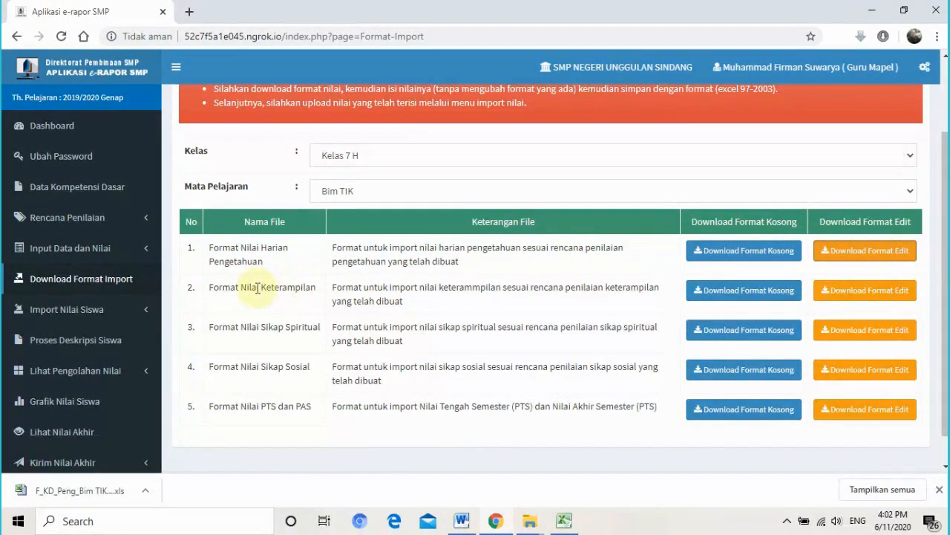
- Download the editable Kelas 7 H Bim TIK skills template (Format Nilai Keterampilan) as F_KD_Ket_Bim TIK….xls
left_click_drag(256, 288, 313, 290)
left_click_drag(229, 264, 315, 288)
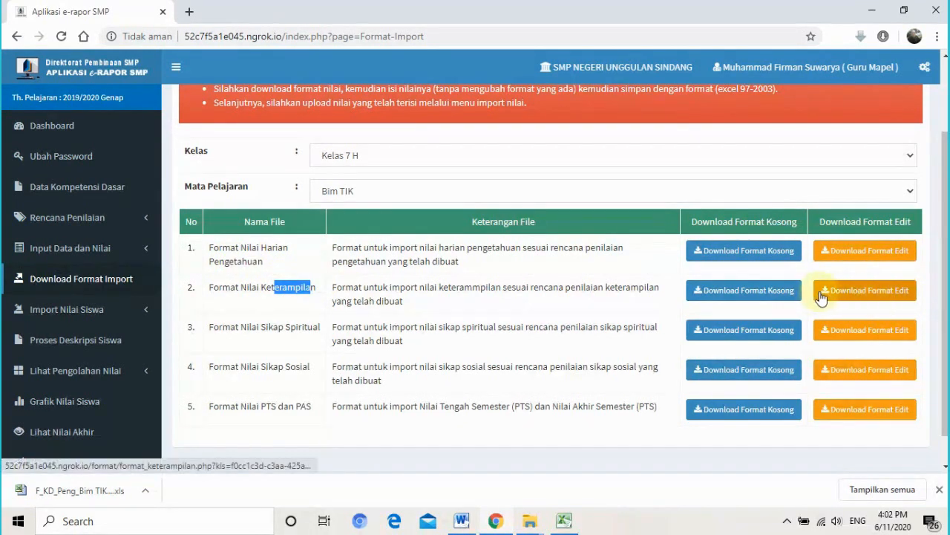
left_click(874, 297)
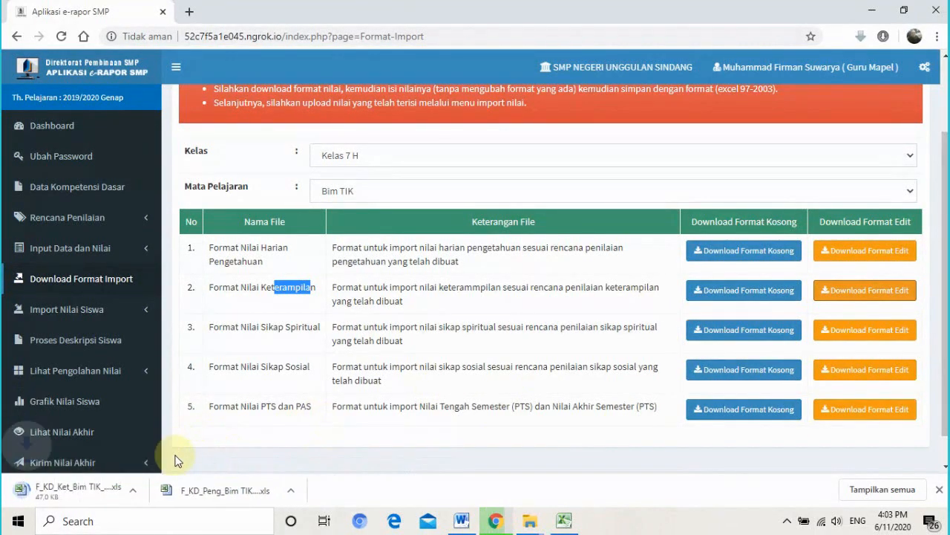
left_click(147, 494)
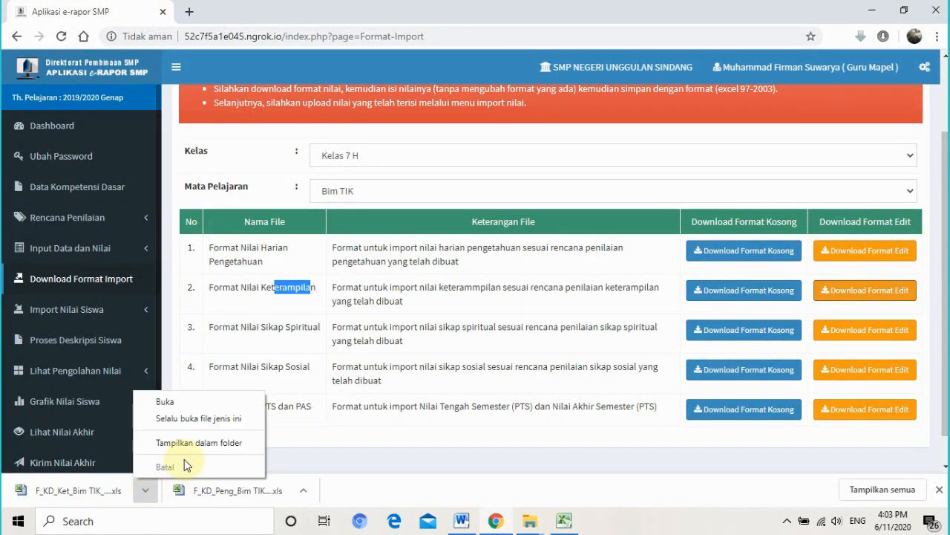
- Move F_KD_Ket_Bim TIK_Kelas 7 H into ERAPORT\7H, then return to e-Rapor's download page
left_click(219, 444)
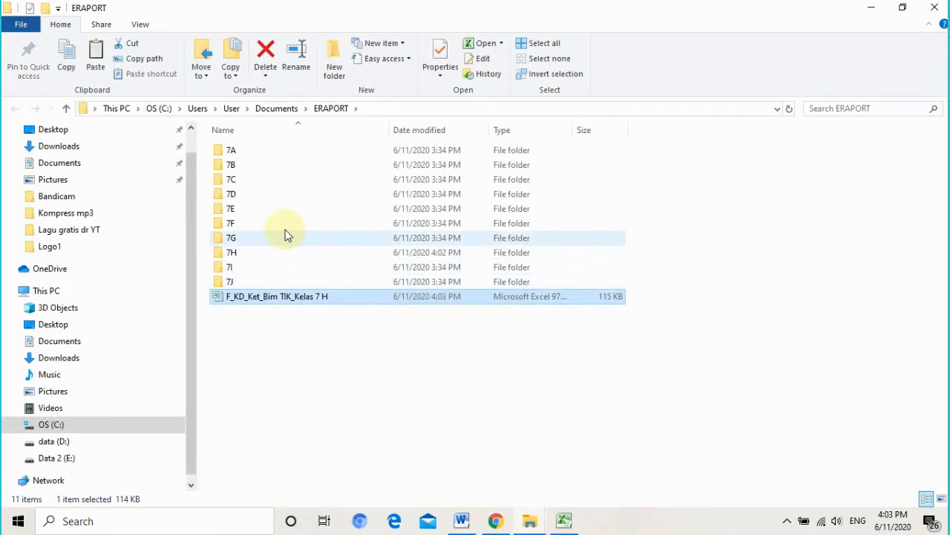
left_click(280, 253)
double_click(280, 253)
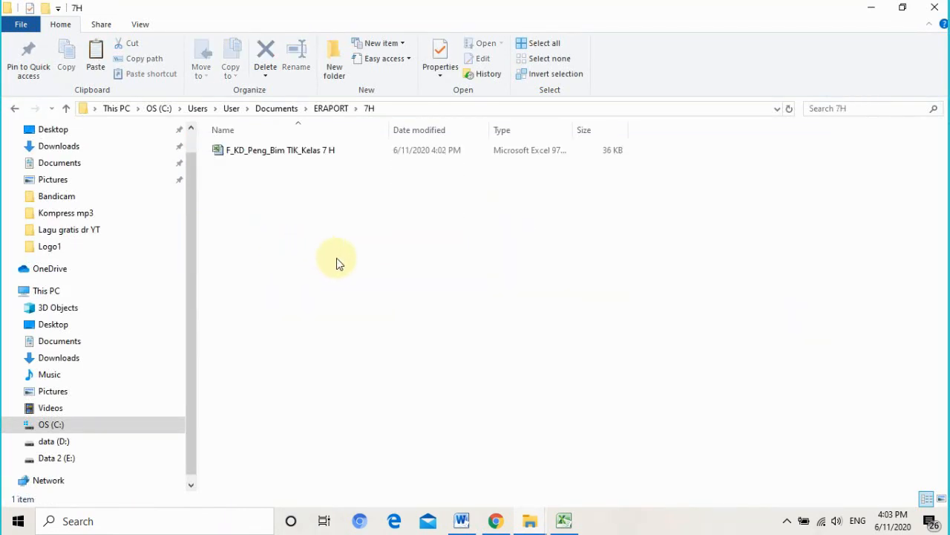
key("ctrl+v")
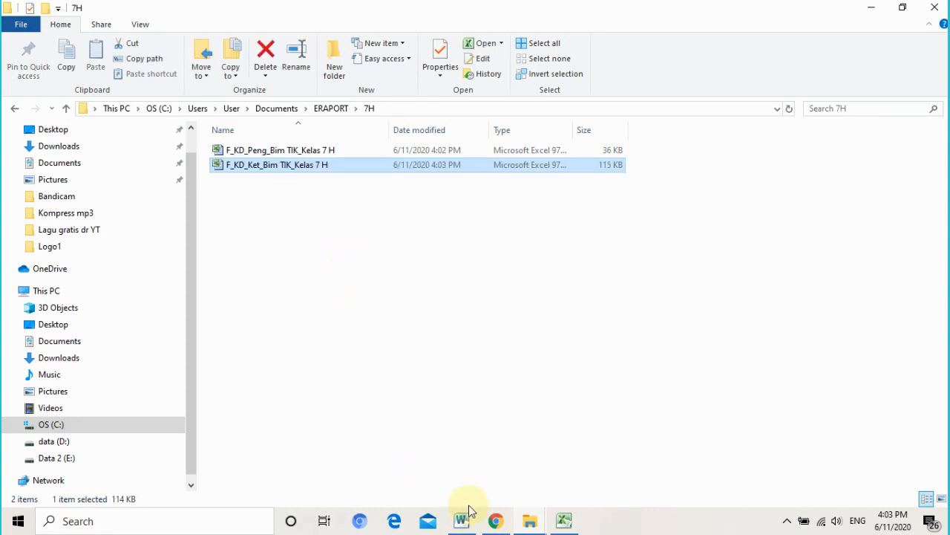
left_click(495, 522)
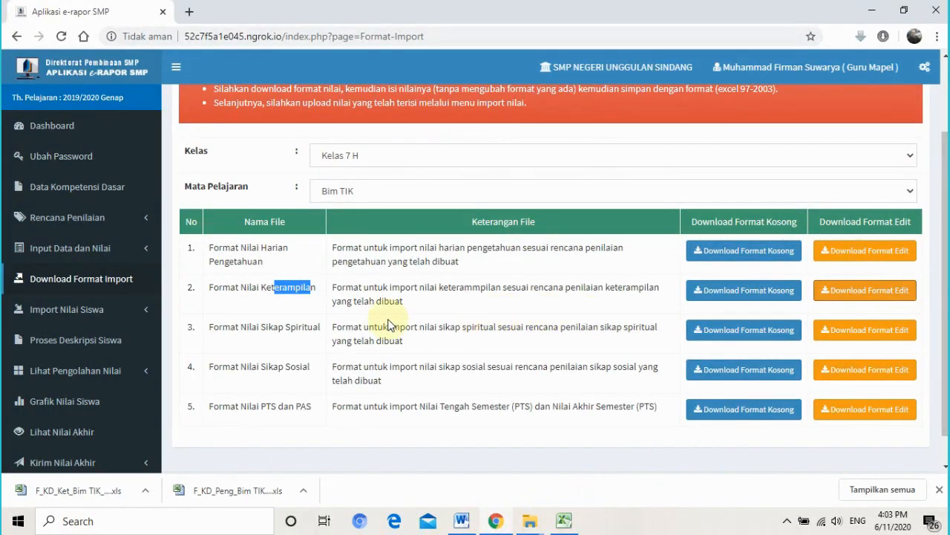
left_click_drag(266, 327, 304, 329)
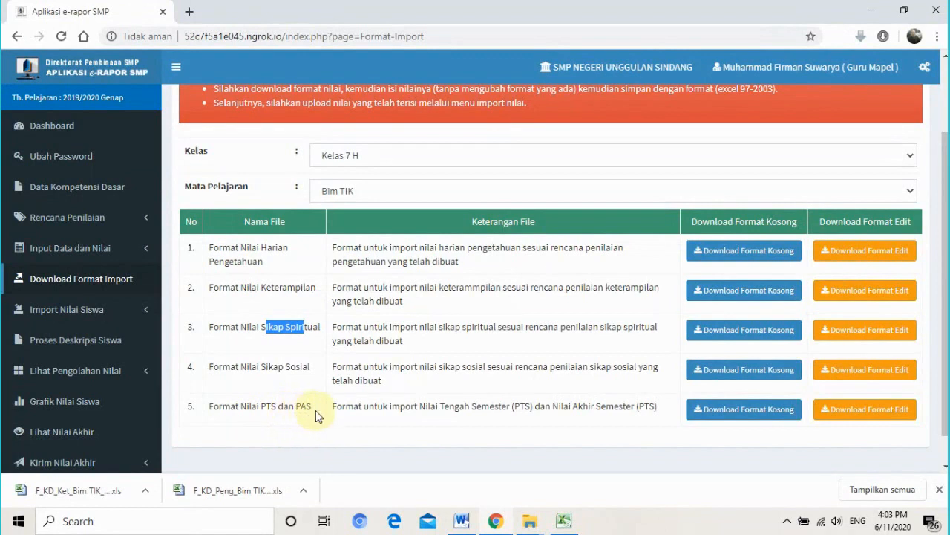
- Download the spiritual attitude template and move it into the 7H folder
left_click(860, 330)
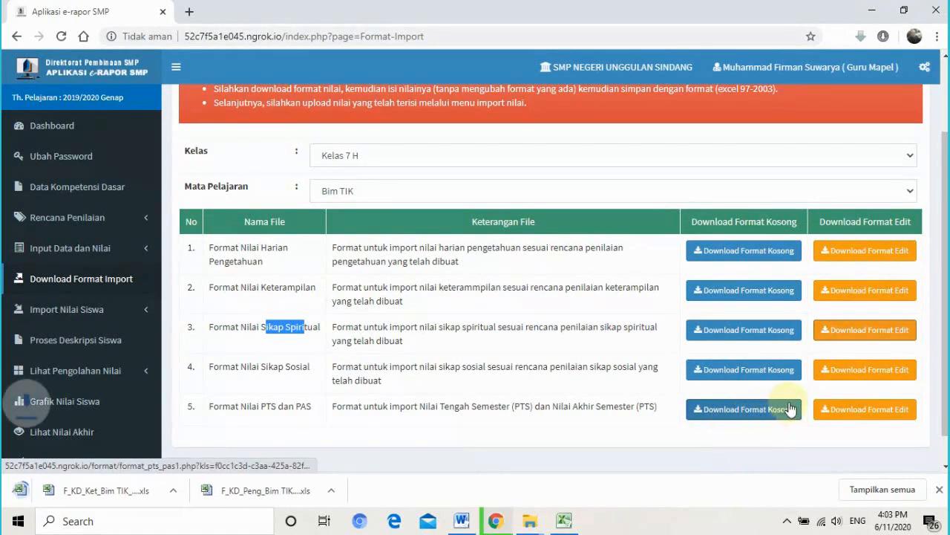
left_click(145, 491)
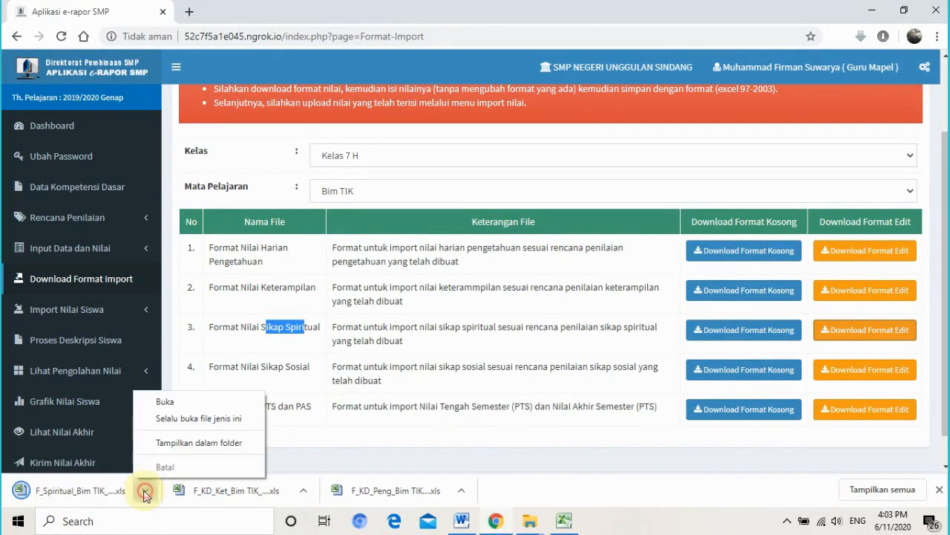
left_click(184, 447)
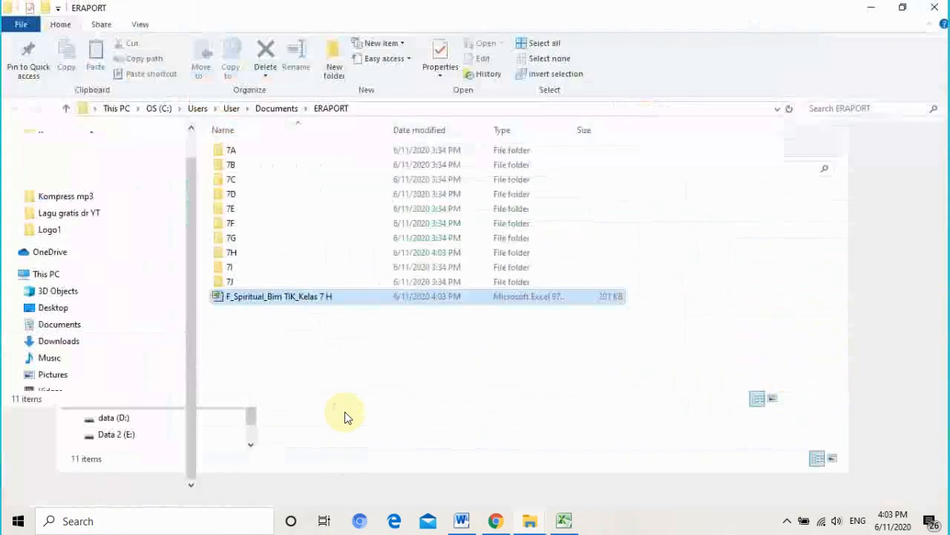
double_click(281, 254)
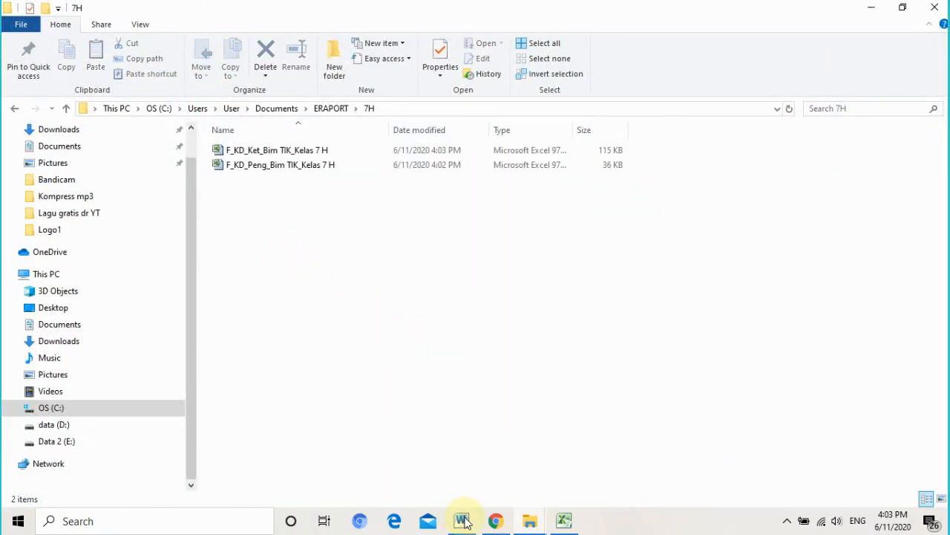
key("ctrl+v")
- Download the social attitude template and place it in the 7H folder
left_click(494, 521)
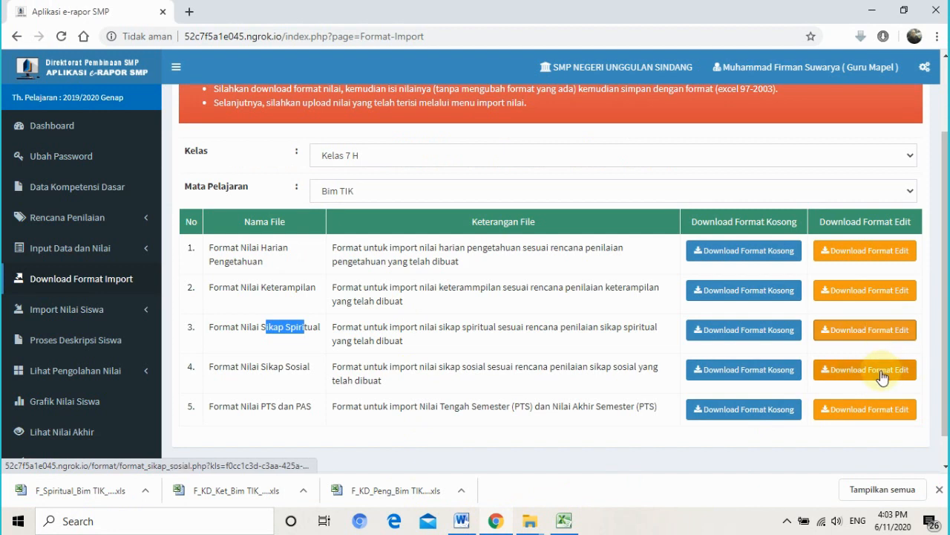
left_click(882, 375)
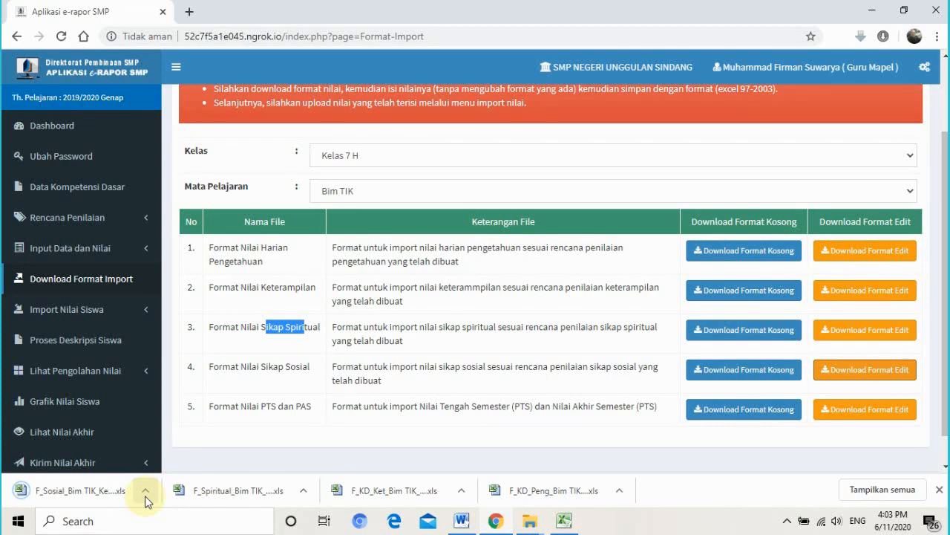
left_click(144, 496)
left_click(164, 442)
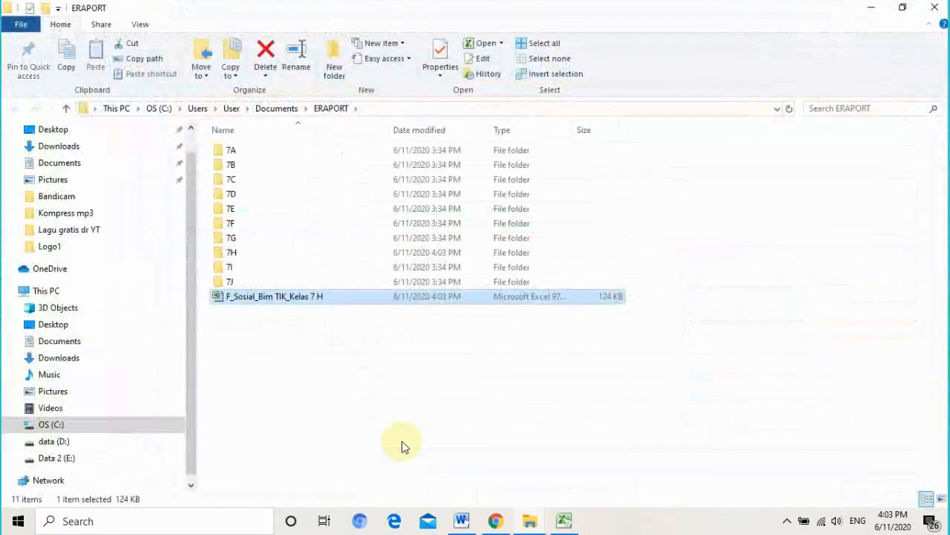
double_click(276, 256)
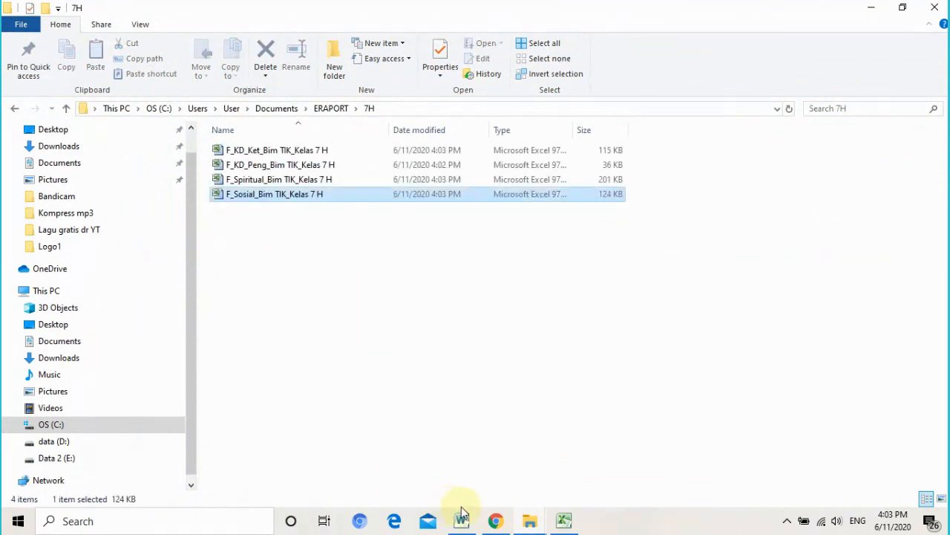
left_click(508, 524)
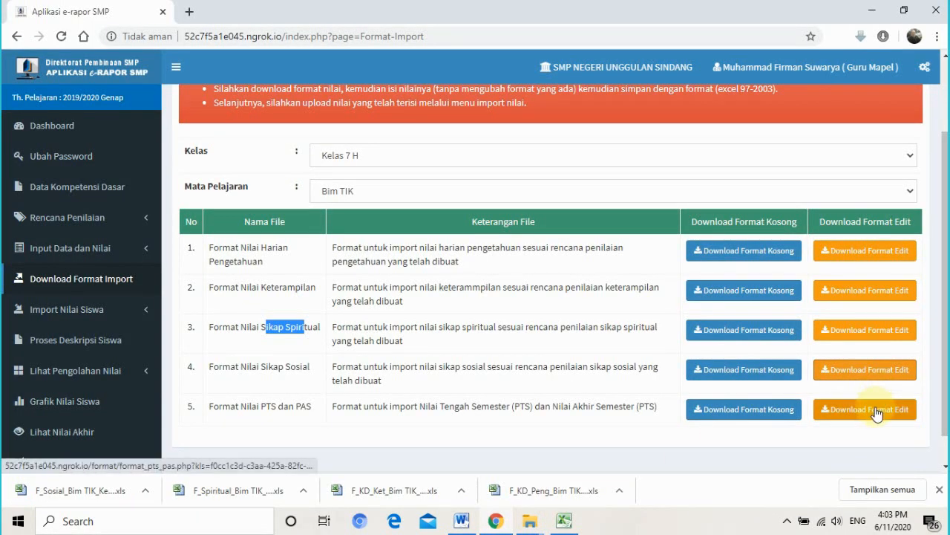
- Download PTS_PAS_Bim TIK_Kelas 7 H and move it into the 7H folder
left_click(856, 412)
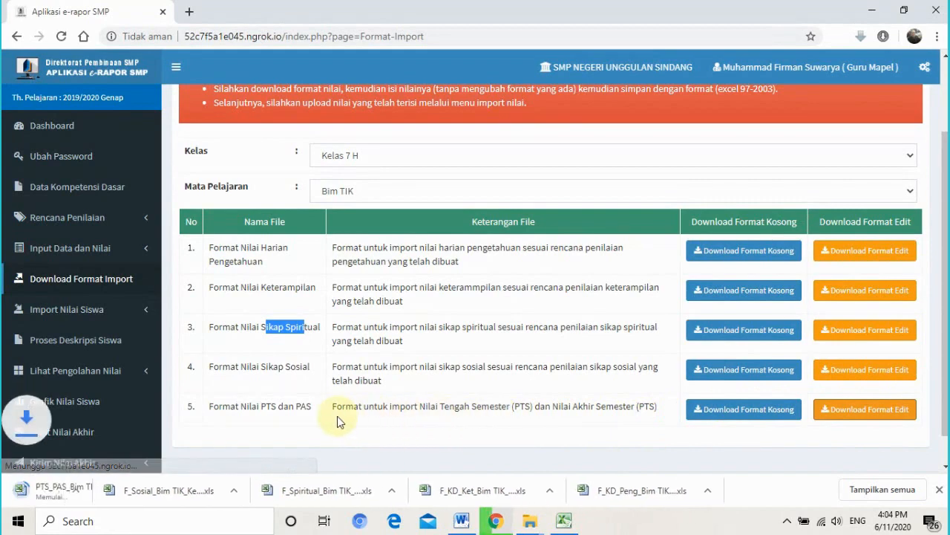
left_click(145, 490)
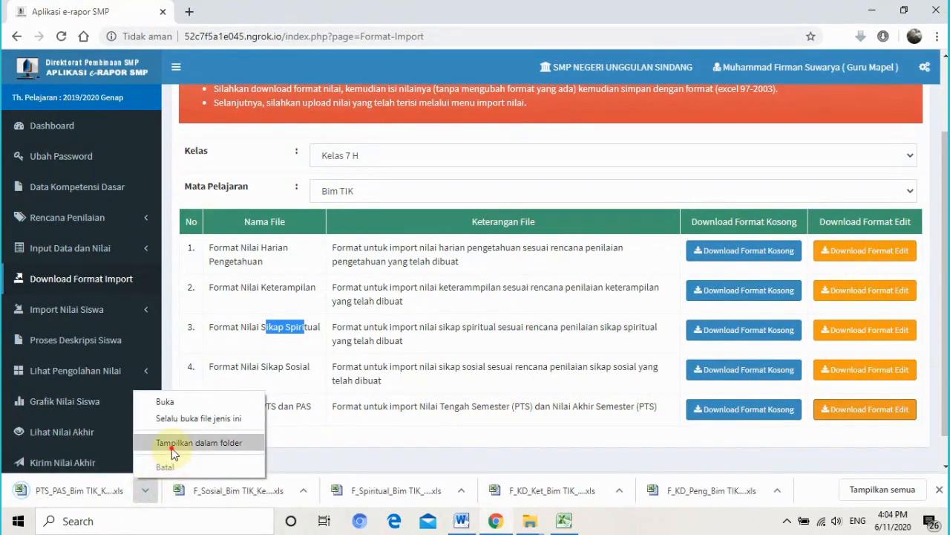
left_click(169, 443)
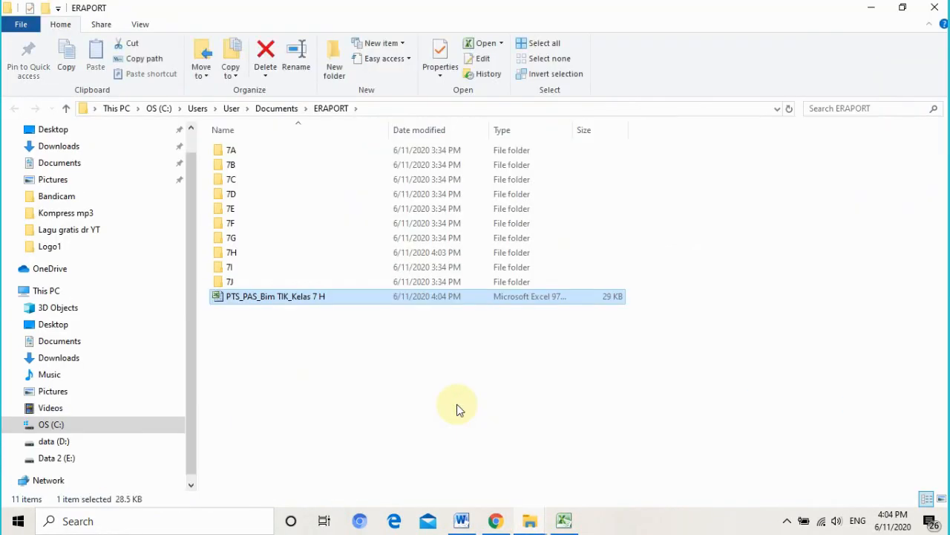
double_click(296, 252)
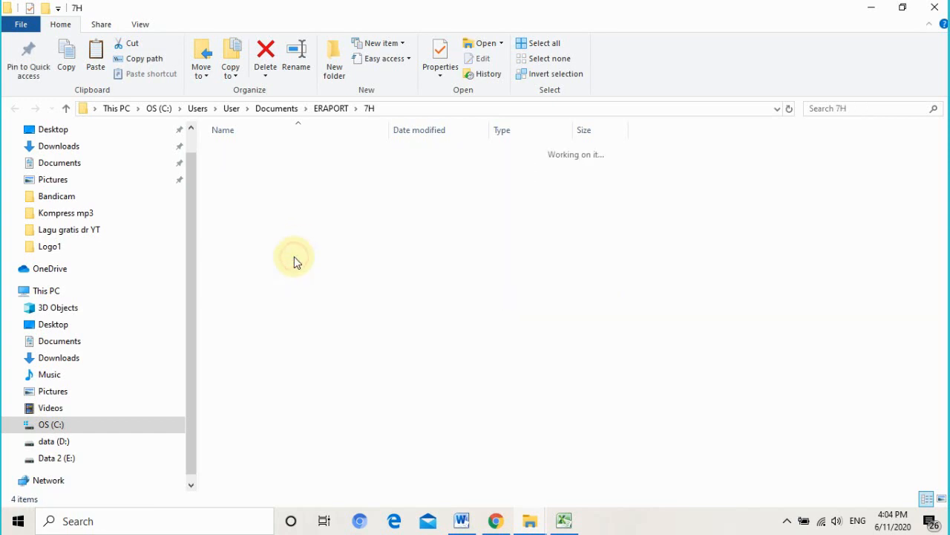
key("ctrl+v")
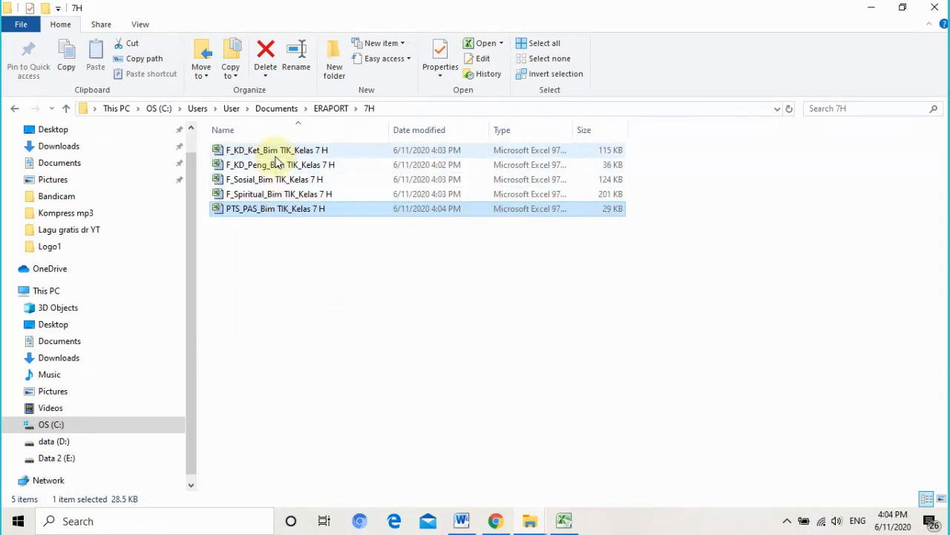
left_click(335, 110)
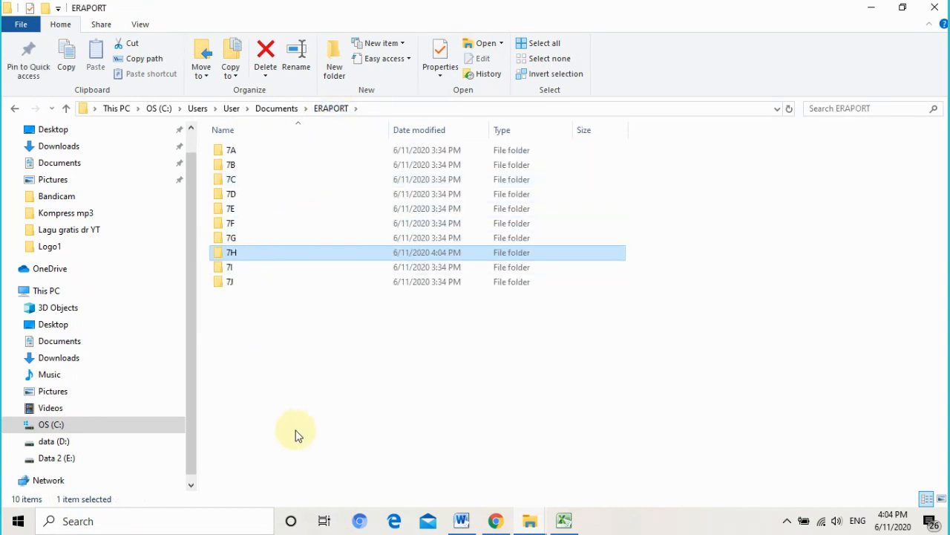
left_click(496, 522)
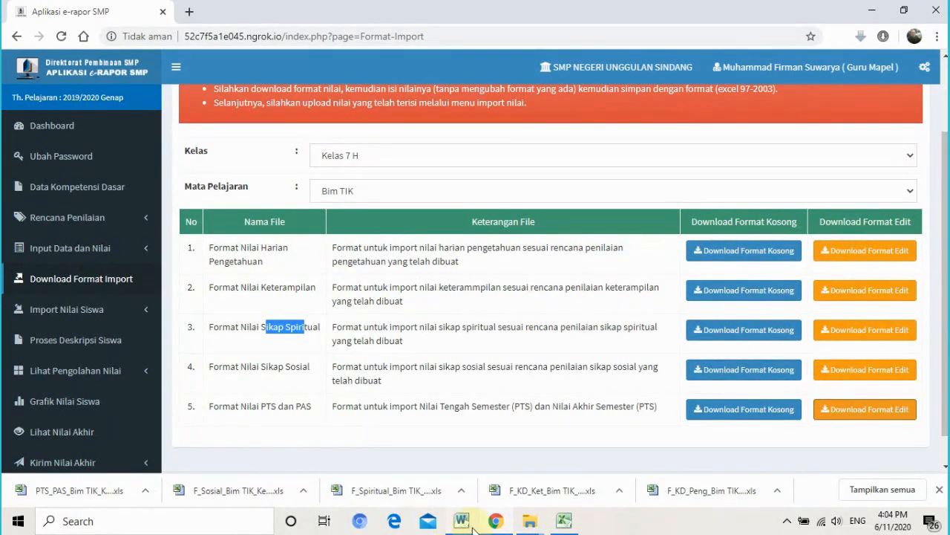
- Open F_KD_Peng_Bim TIK_Kelas 7 H from the 7H folder in Excel
left_click(529, 521)
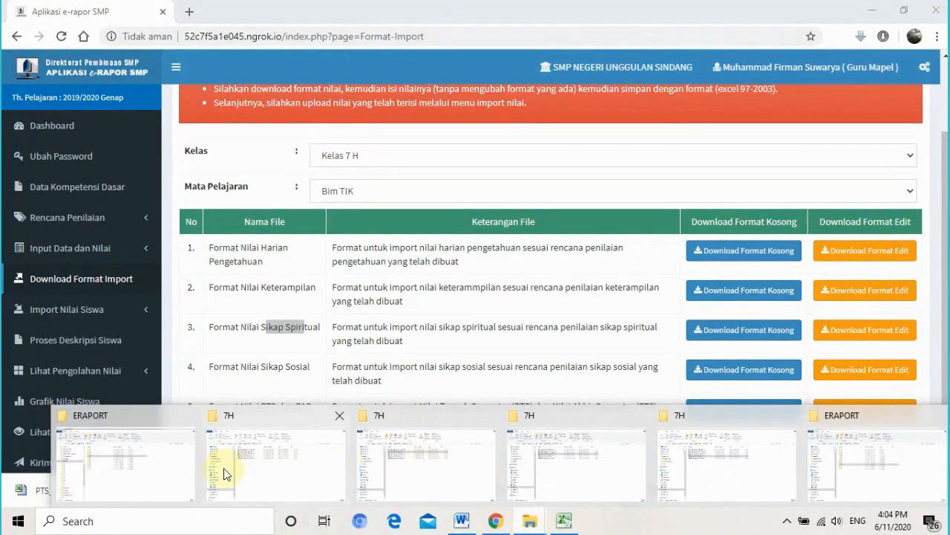
left_click(144, 462)
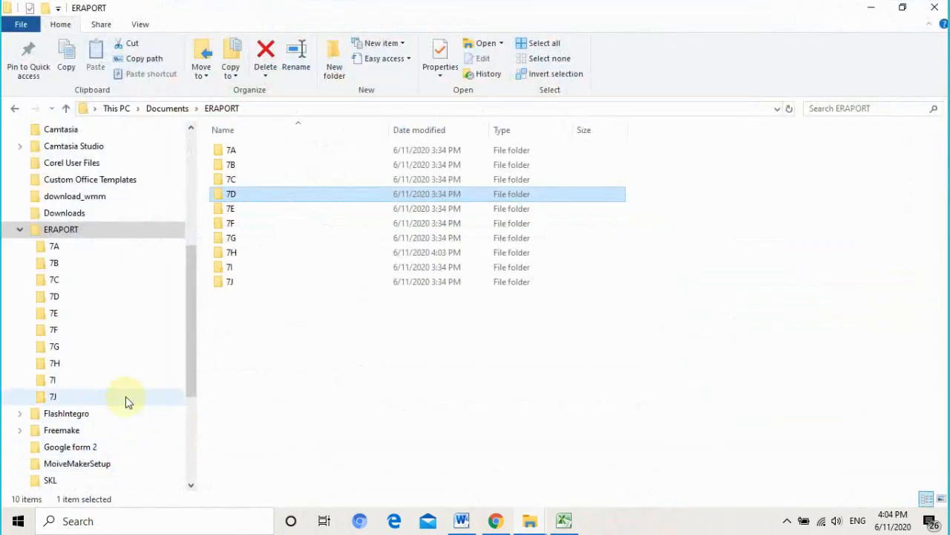
double_click(246, 252)
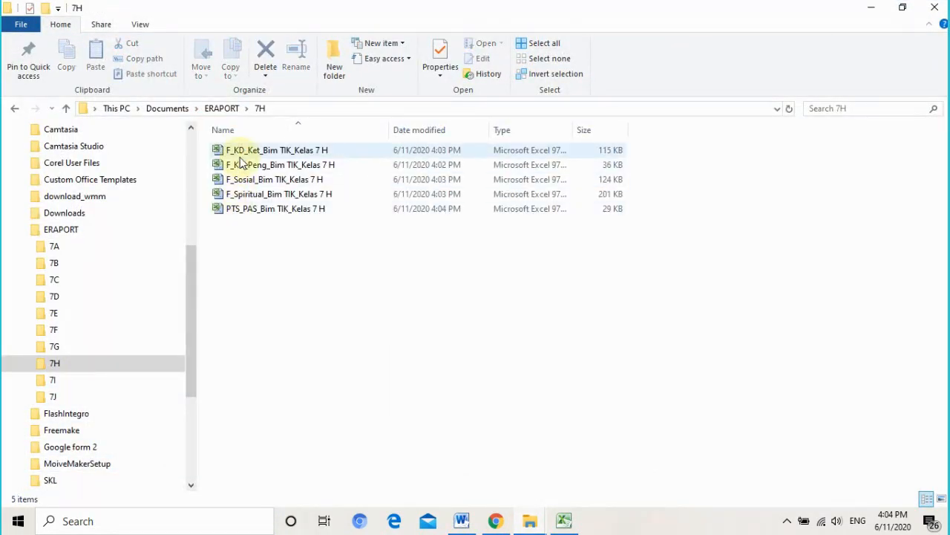
left_click(241, 155)
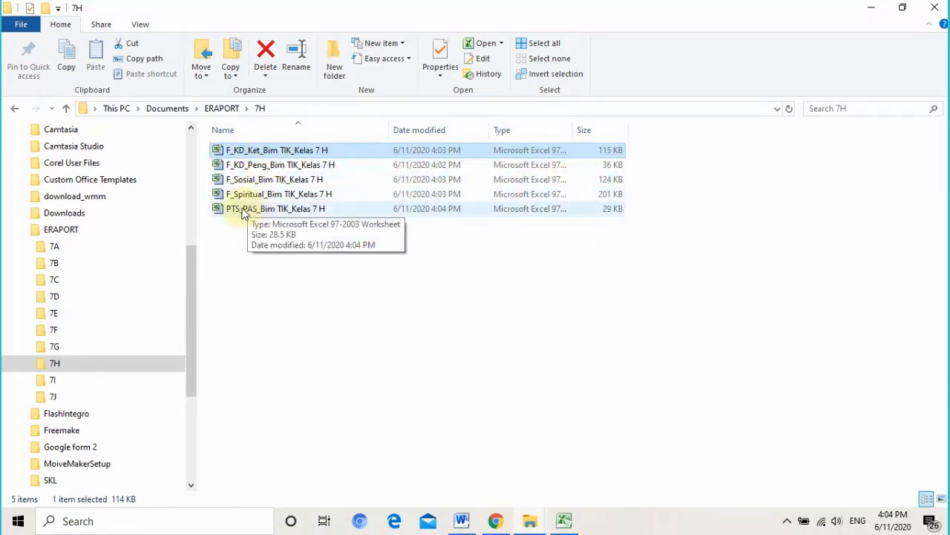
left_click(253, 166)
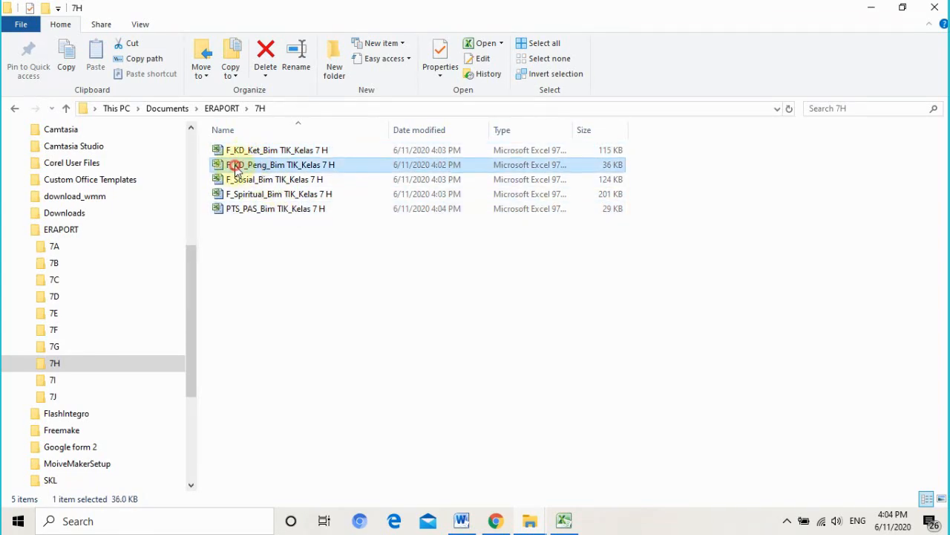
double_click(235, 166)
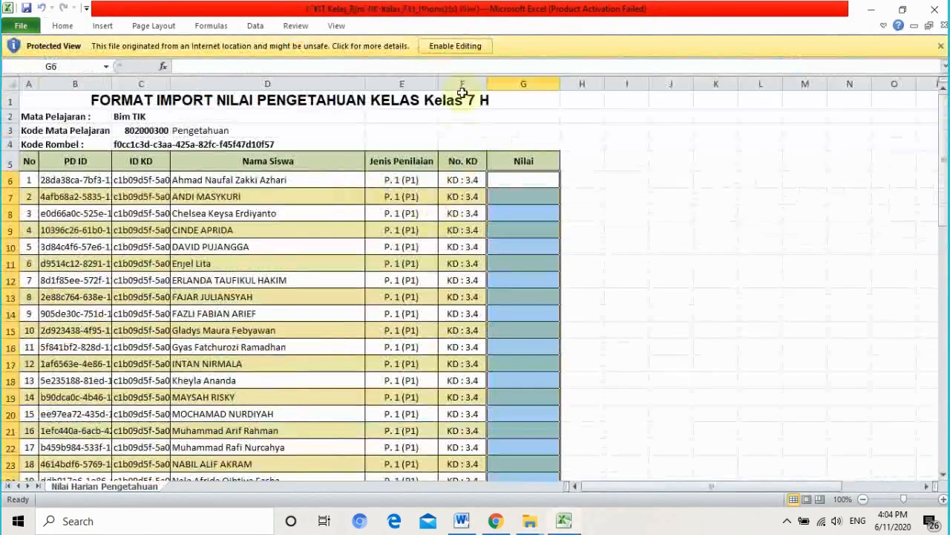
- Enable editing on the 7 H knowledge template and check the Nilai input tip at G6
left_click(456, 46)
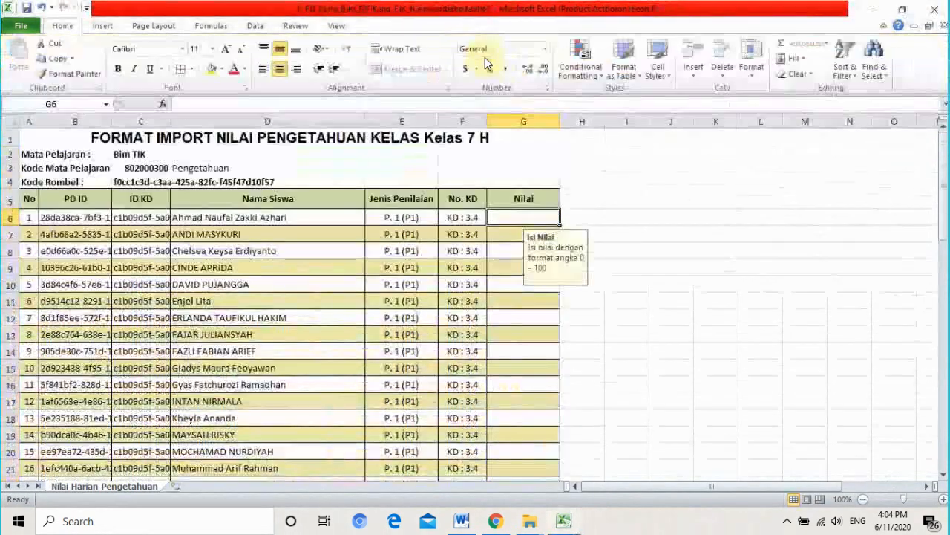
left_click(645, 239)
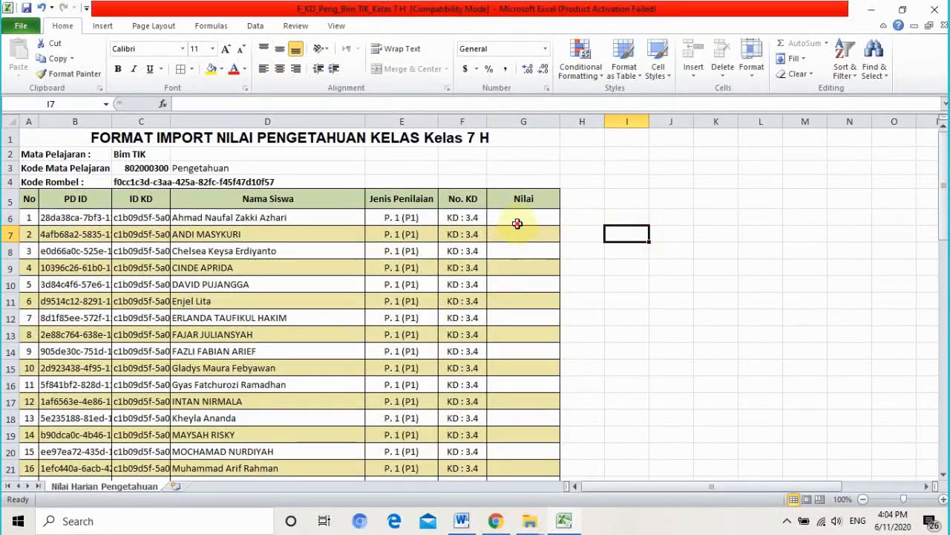
left_click(547, 219)
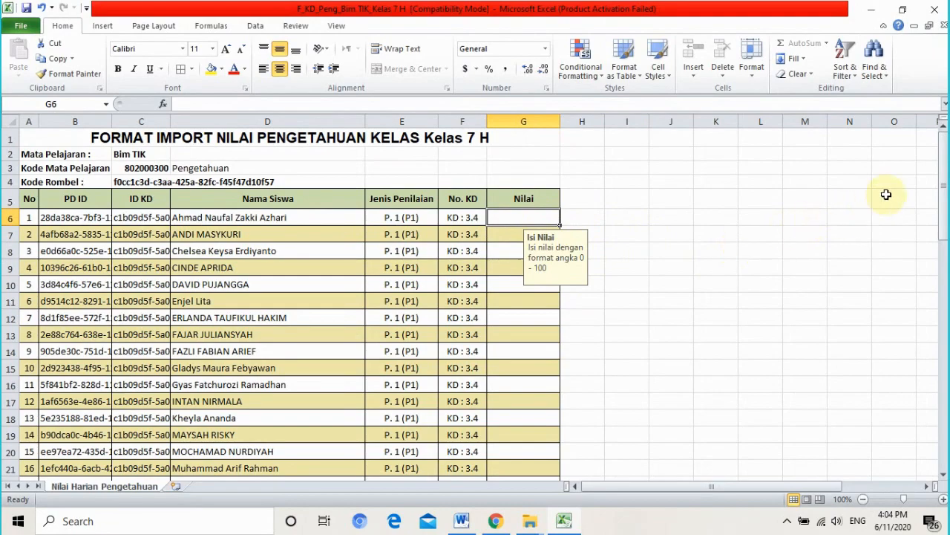
left_click_drag(945, 175, 946, 242)
scroll(680, 306, "up", 5)
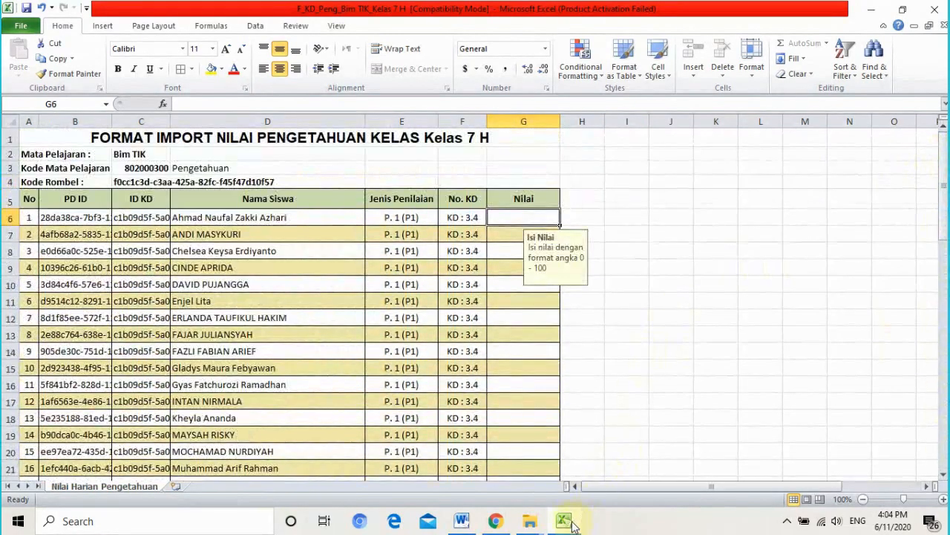
- Show Excel's list of recently opened workbooks
mouse_move(499, 526)
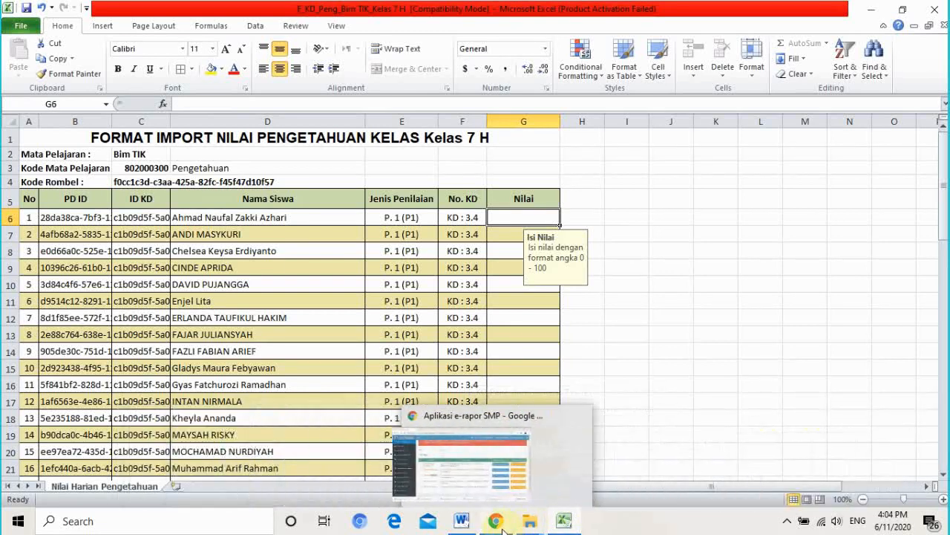
mouse_move(565, 526)
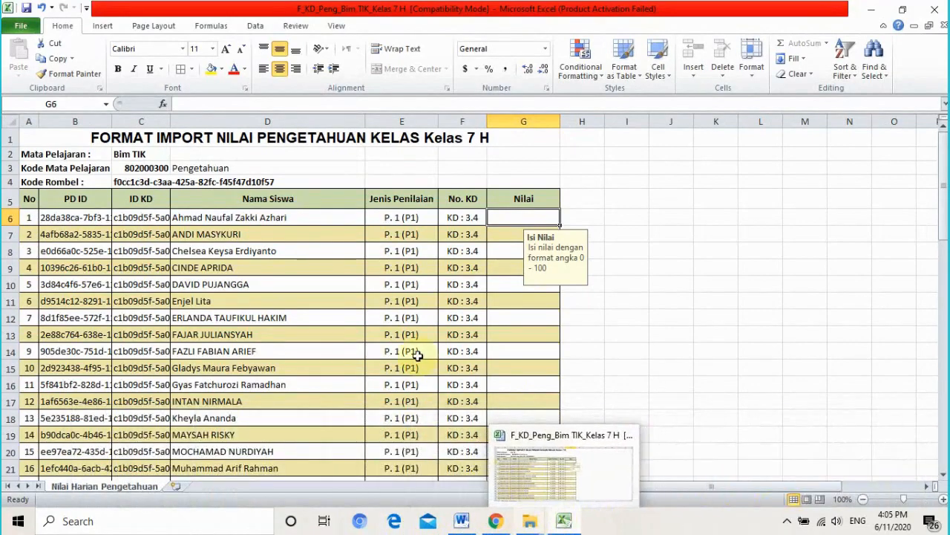
left_click(28, 26)
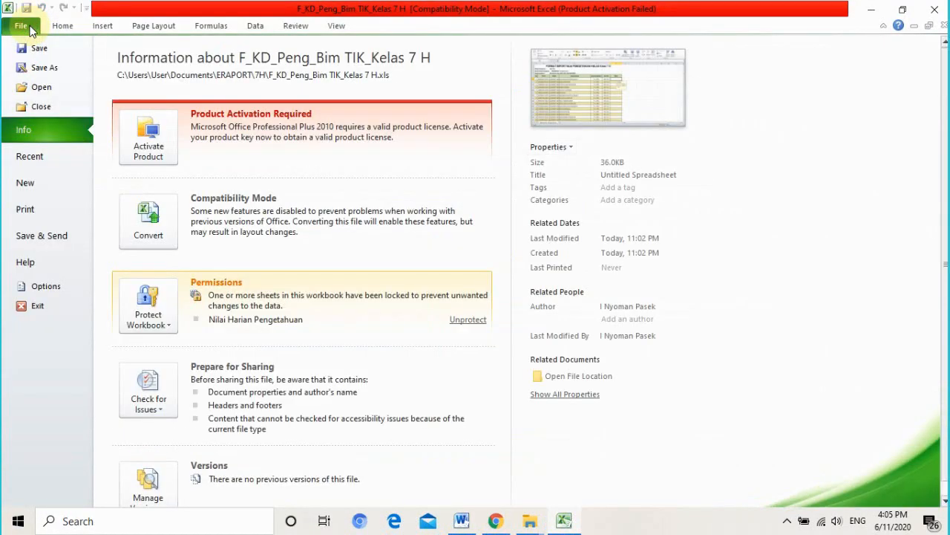
left_click(33, 157)
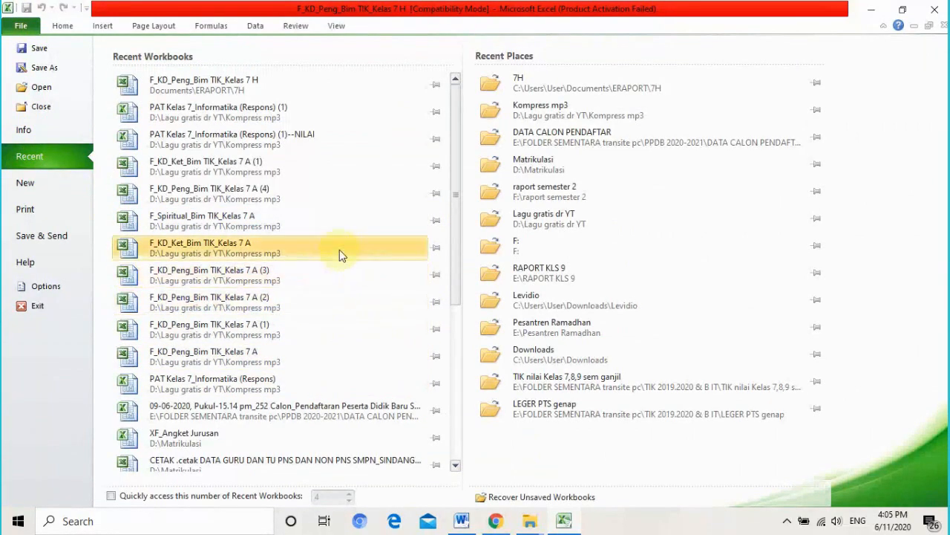
- Copy the 30 Pengetahuan grades D2:D31 from the PAT Kelas 7_Informatika responses workbook
left_click(310, 141)
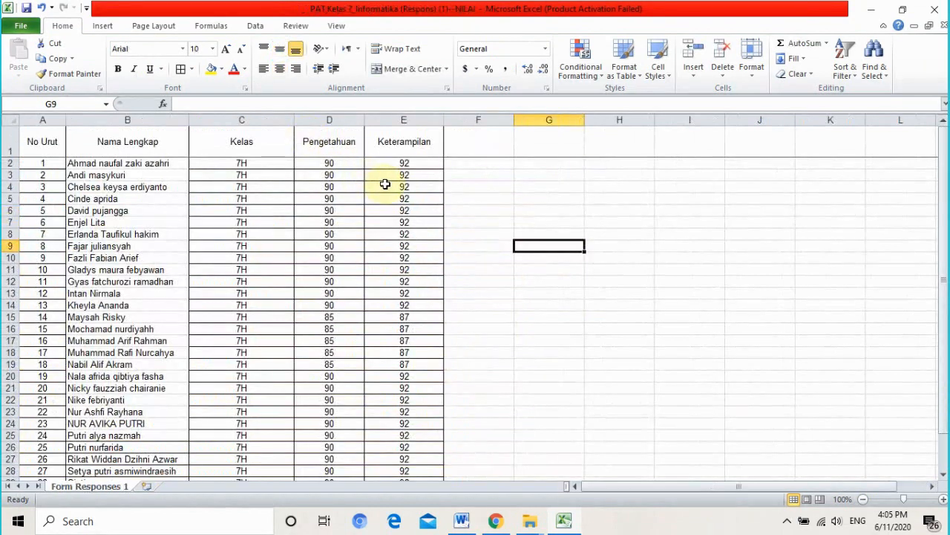
left_click(335, 164)
left_click_drag(942, 239, 946, 293)
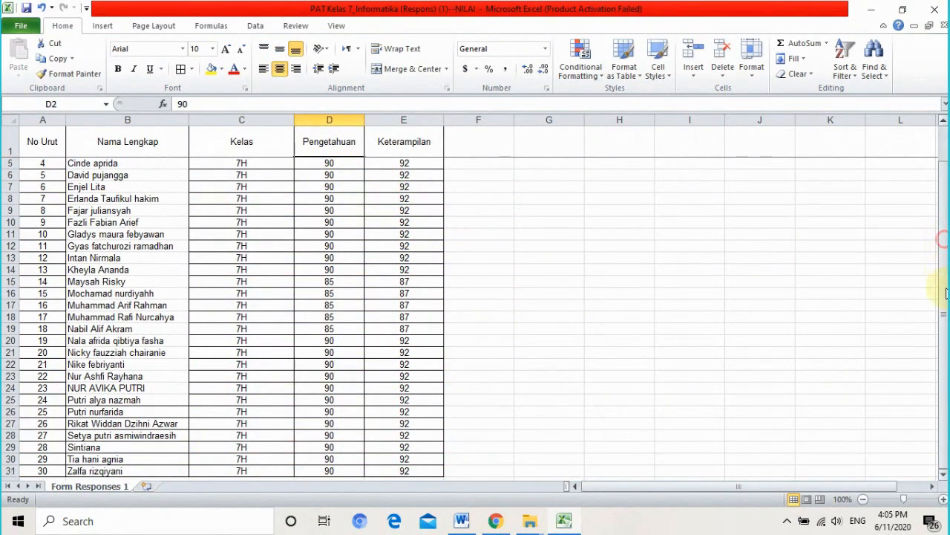
left_click(332, 466, "shift")
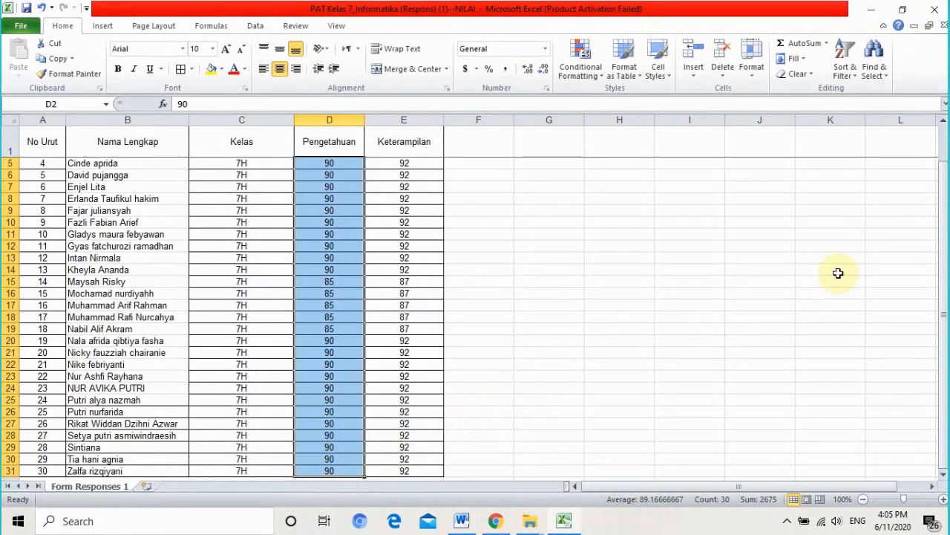
left_click(945, 268)
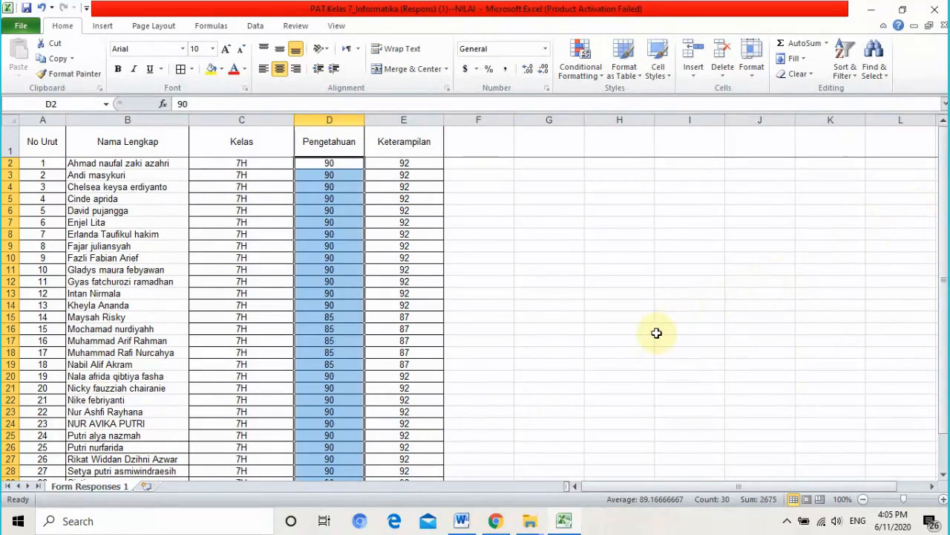
key("ctrl+c")
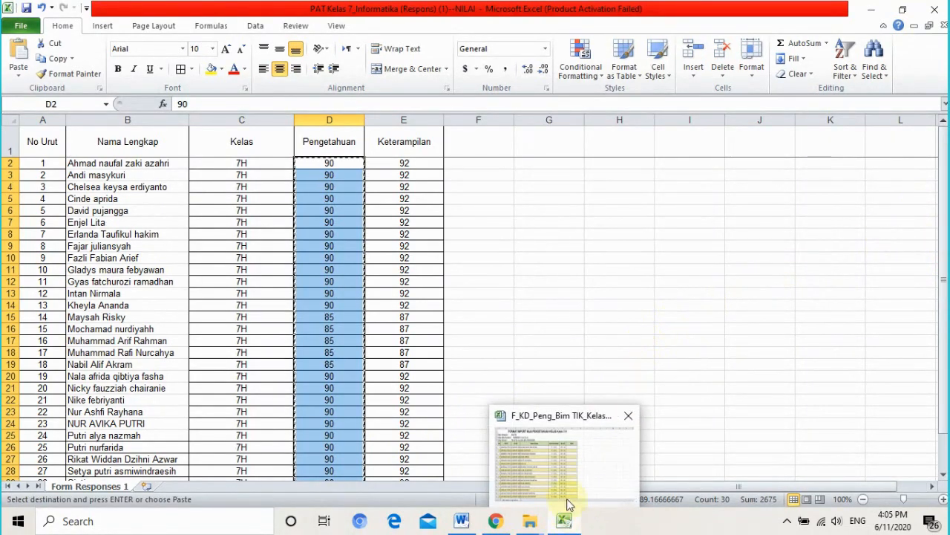
left_click(562, 464)
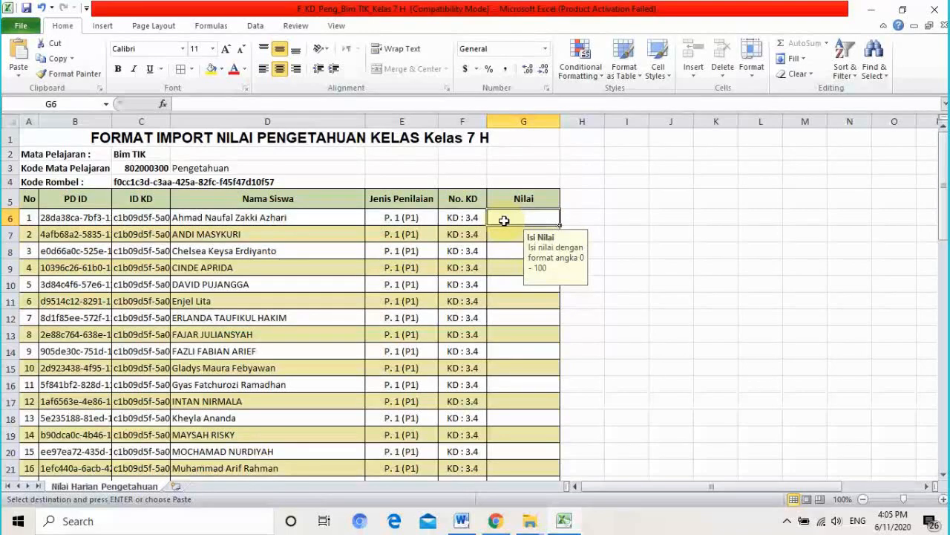
- Paste the grades into Nilai at G6 (KD 3.4) and G36 (KD 3.5), then save
key("ctrl+v")
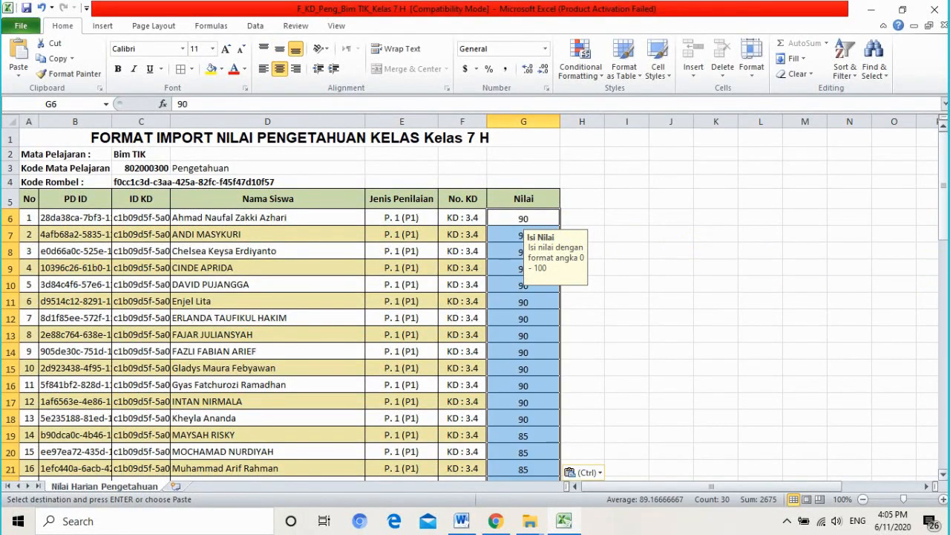
left_click_drag(944, 208, 945, 301)
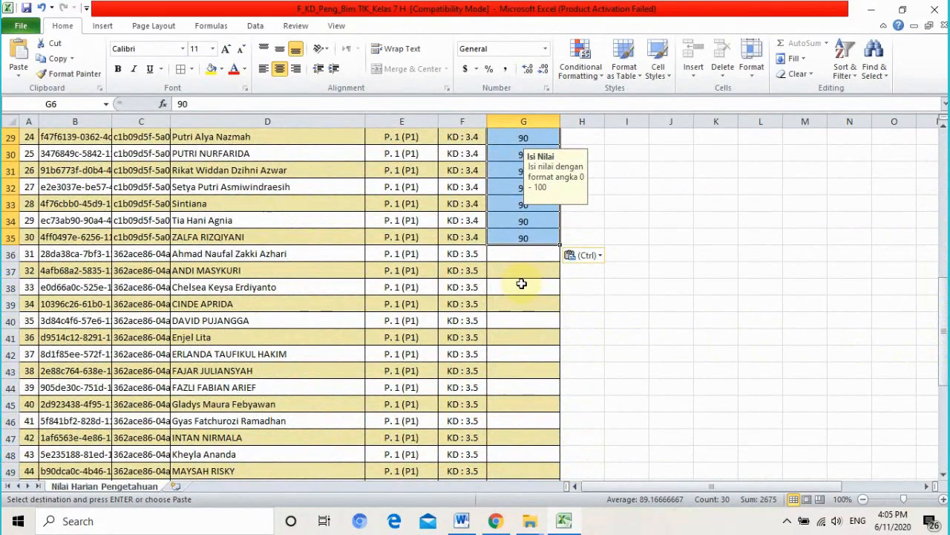
left_click(514, 255)
key("ctrl+v")
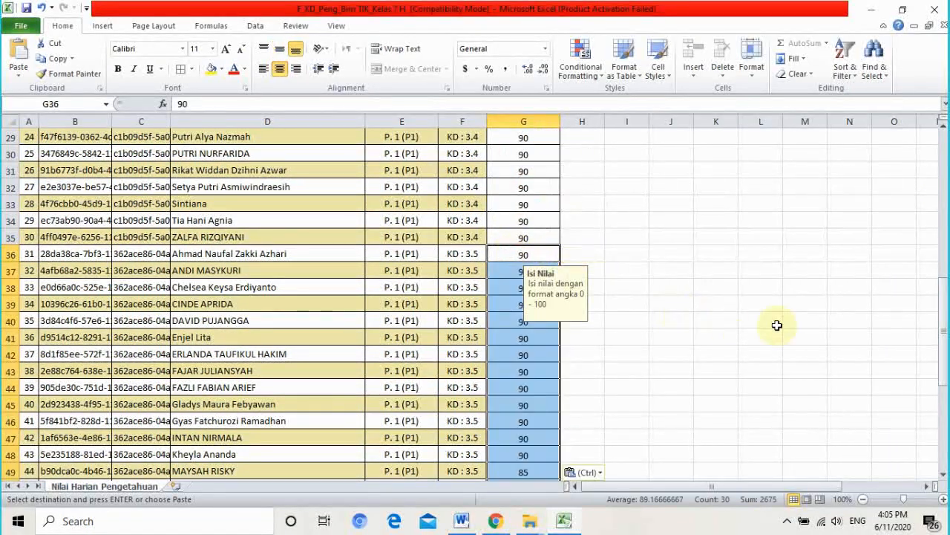
left_click_drag(946, 303, 944, 175)
left_click(842, 388)
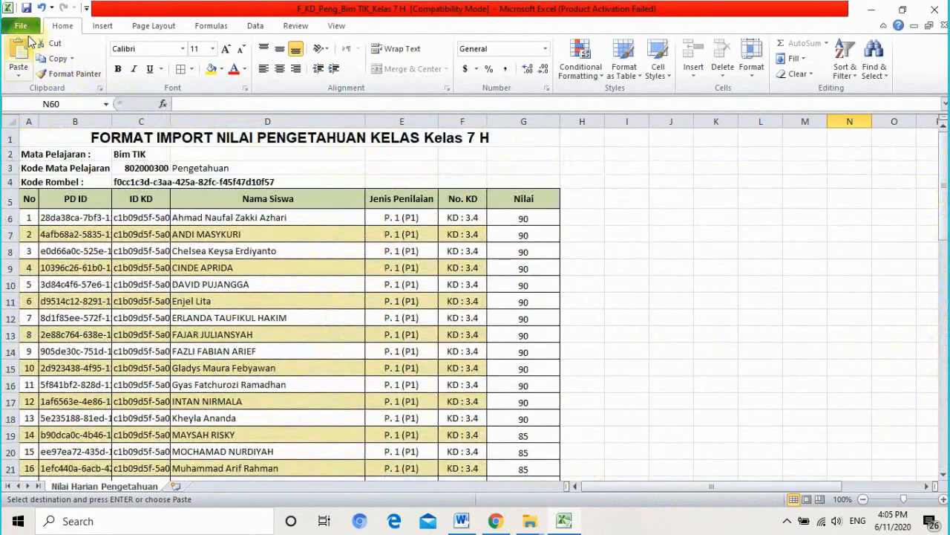
left_click(27, 9)
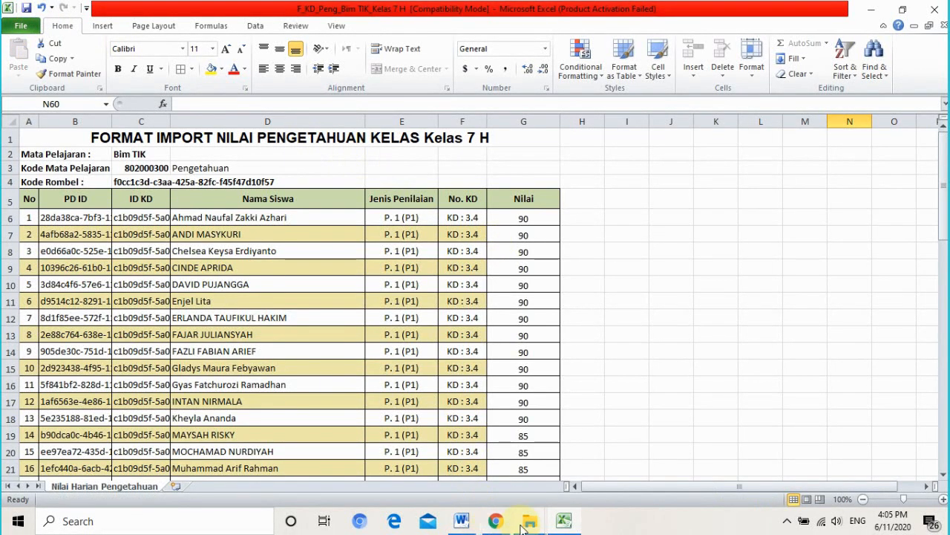
- Open F_KD_Ket_Bim TIK_Kelas 7 H from the 7H folder and enable editing
mouse_move(522, 527)
left_click(453, 483)
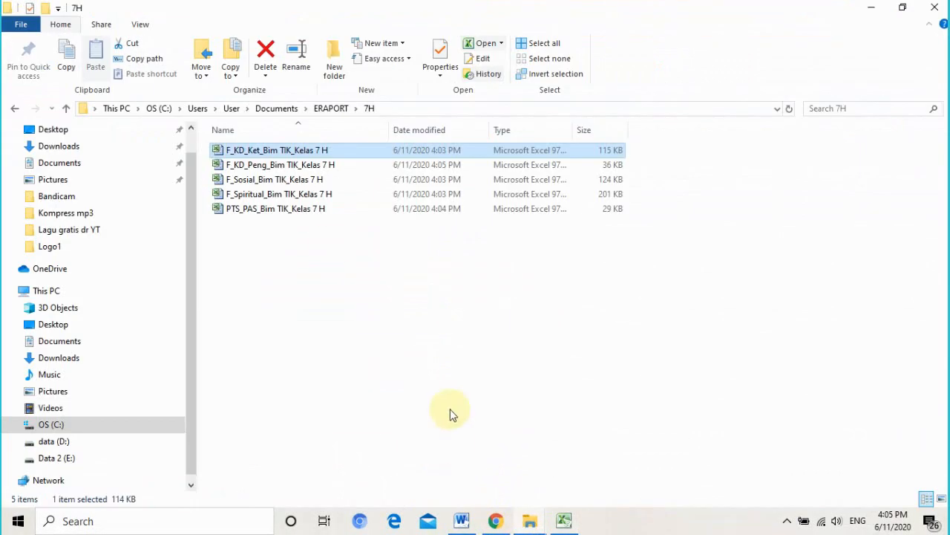
double_click(254, 151)
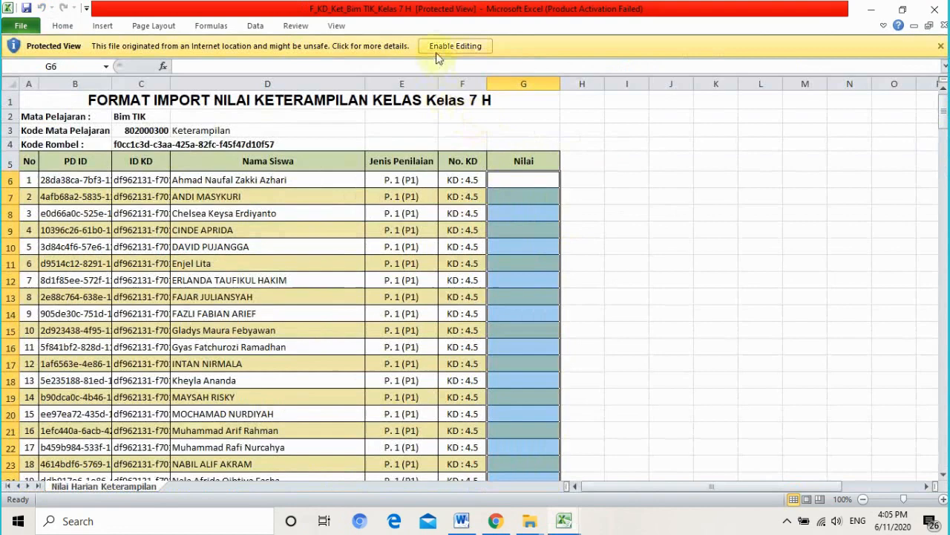
left_click(437, 53)
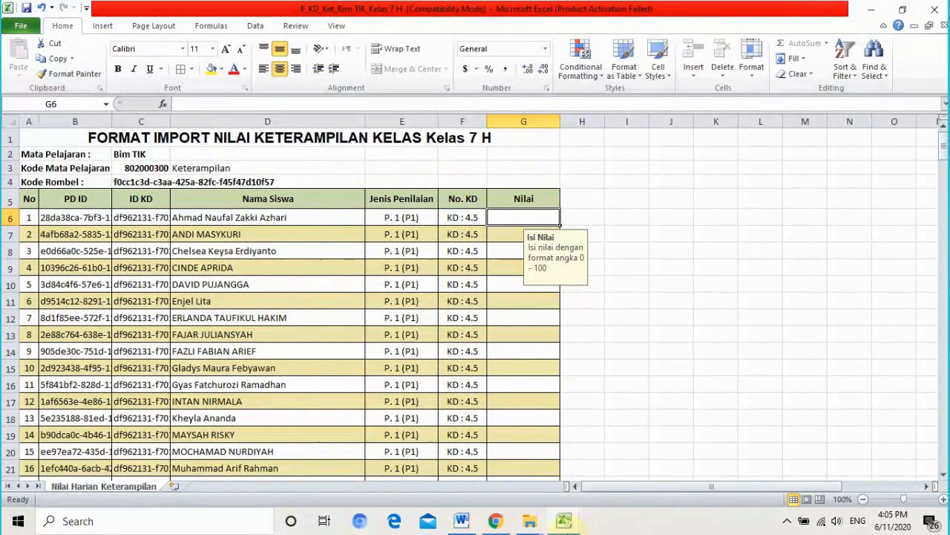
mouse_move(573, 525)
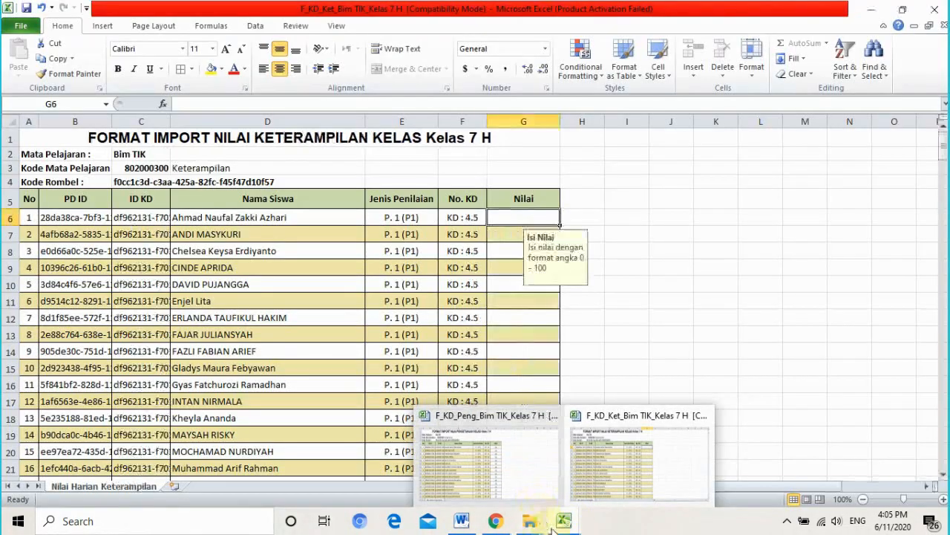
mouse_move(531, 523)
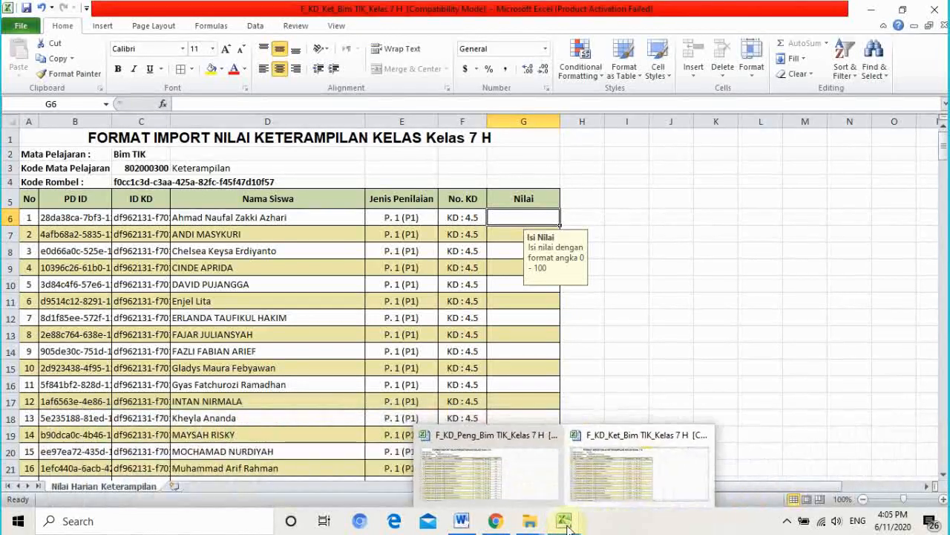
left_click(609, 480)
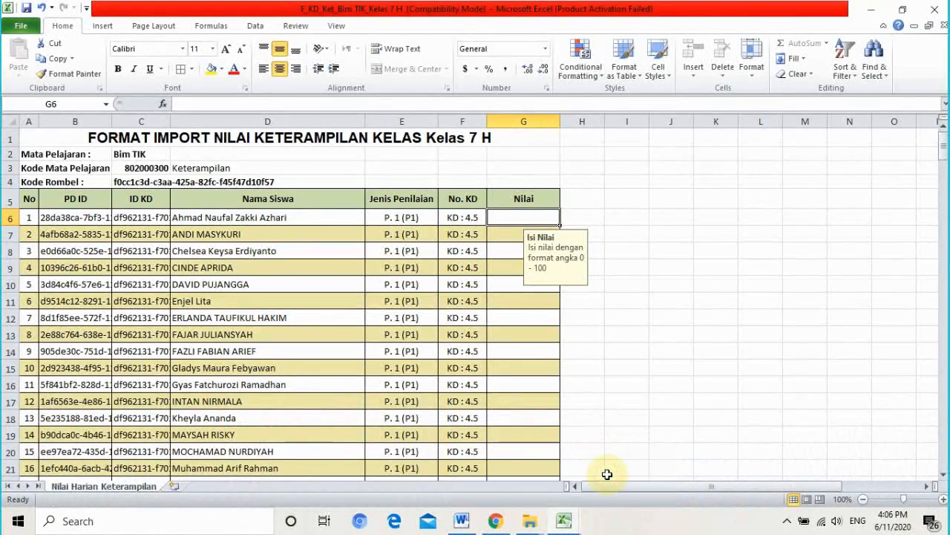
left_click(21, 25)
- Copy the 30 Keterampilan grades E2:E31 from the PAT Kelas 7_Informatika responses workbook
left_click(56, 154)
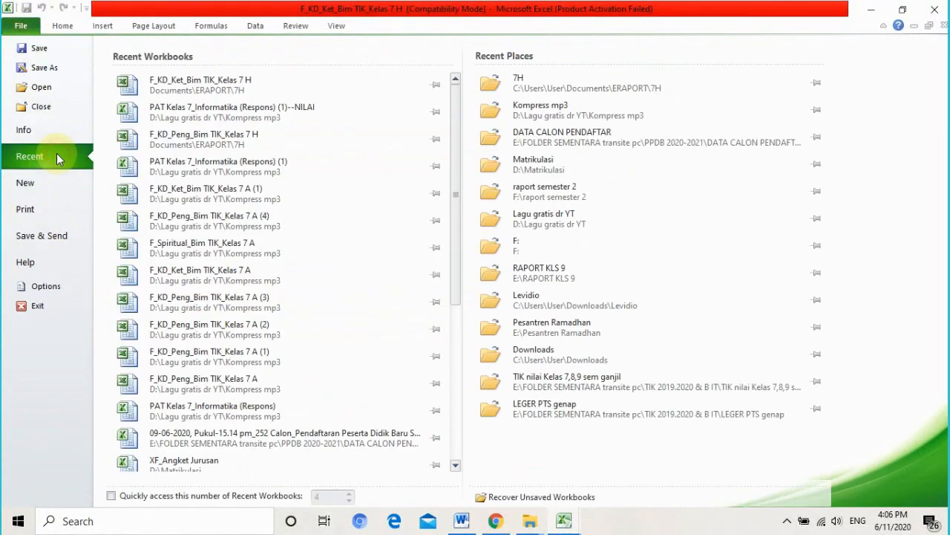
left_click(310, 116)
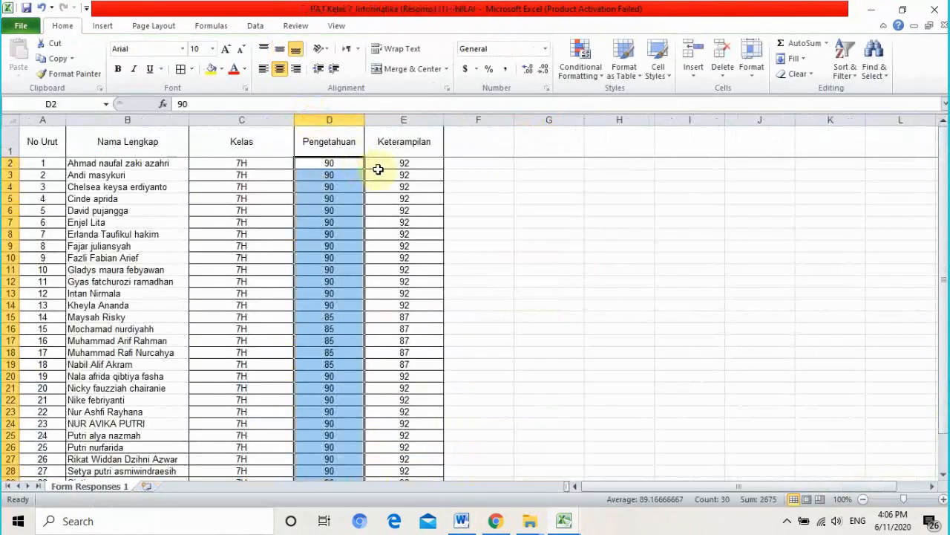
left_click(402, 161)
scroll(448, 347, "down", 3)
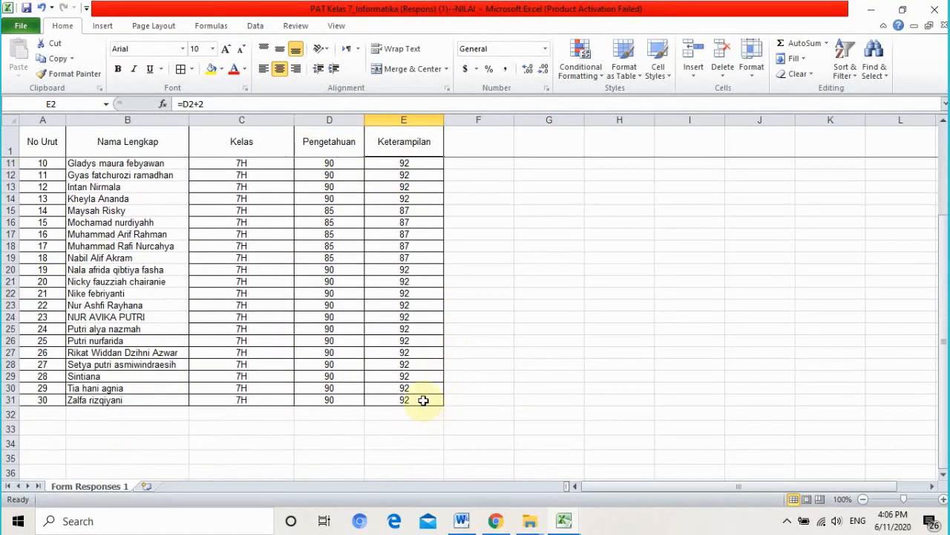
left_click(423, 400, "shift")
key("ctrl+c")
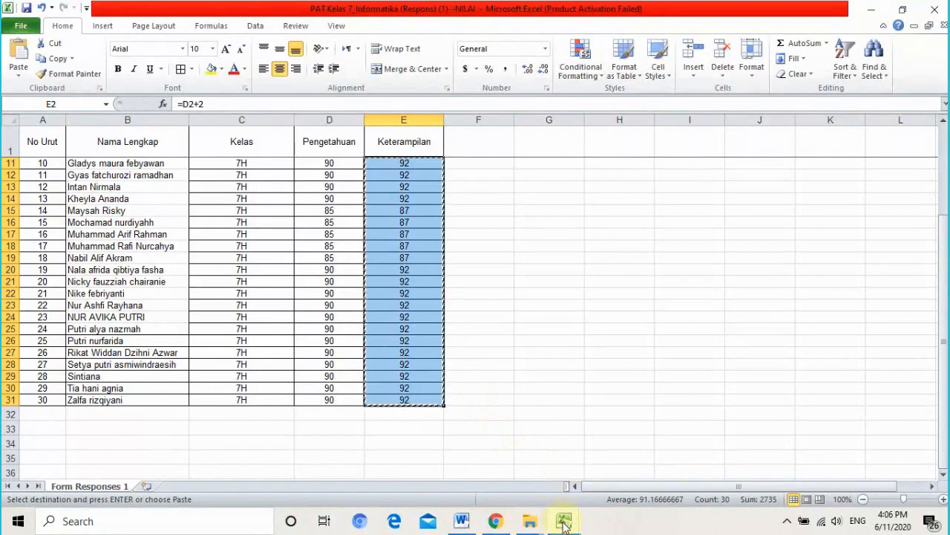
- Paste the scores into G6 as values, replacing the #VALUE! formula paste
mouse_move(565, 525)
left_click(609, 483)
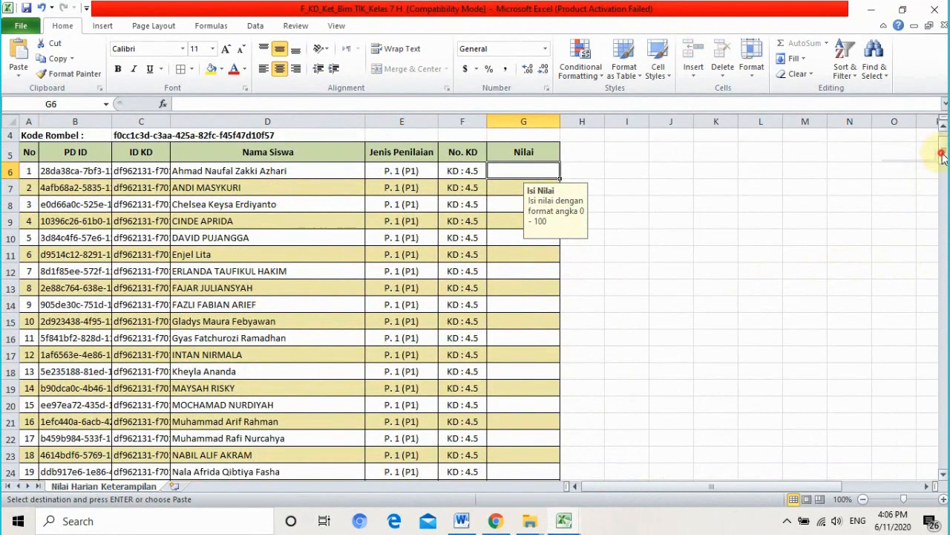
left_click_drag(942, 156, 943, 146)
key("ctrl+v")
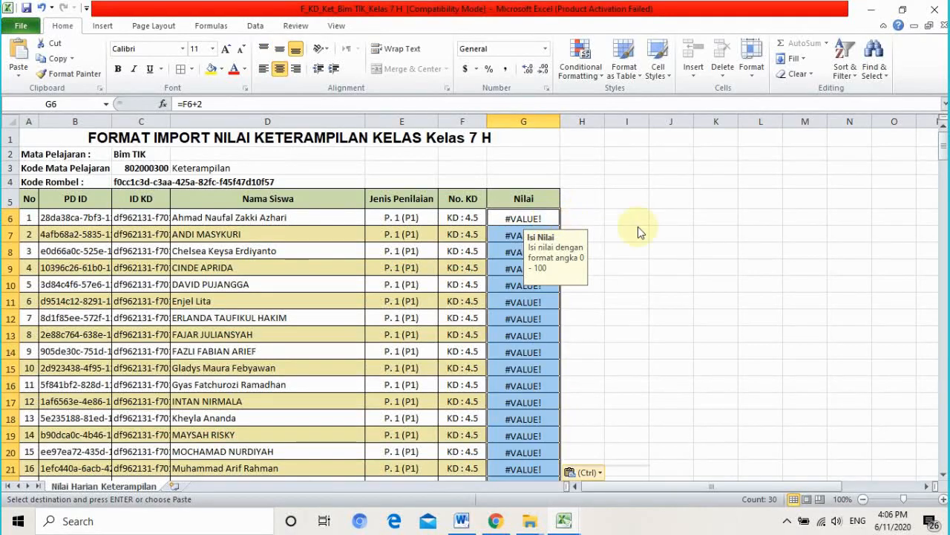
key("ctrl")
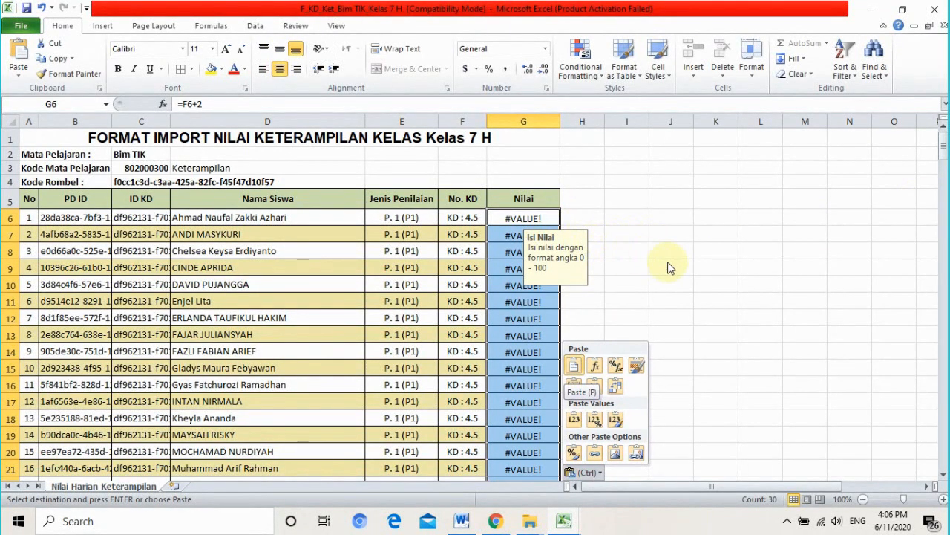
left_click(45, 11)
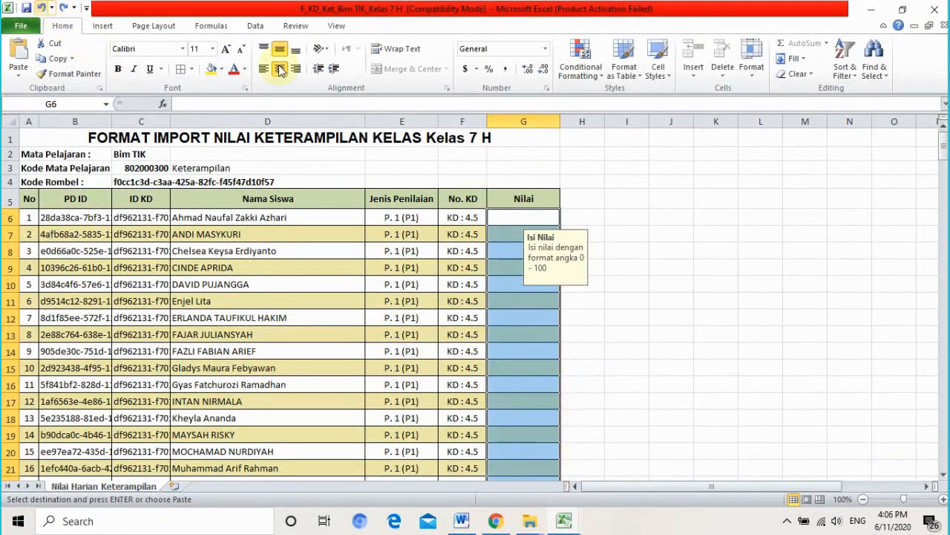
left_click(529, 217)
right_click(531, 223)
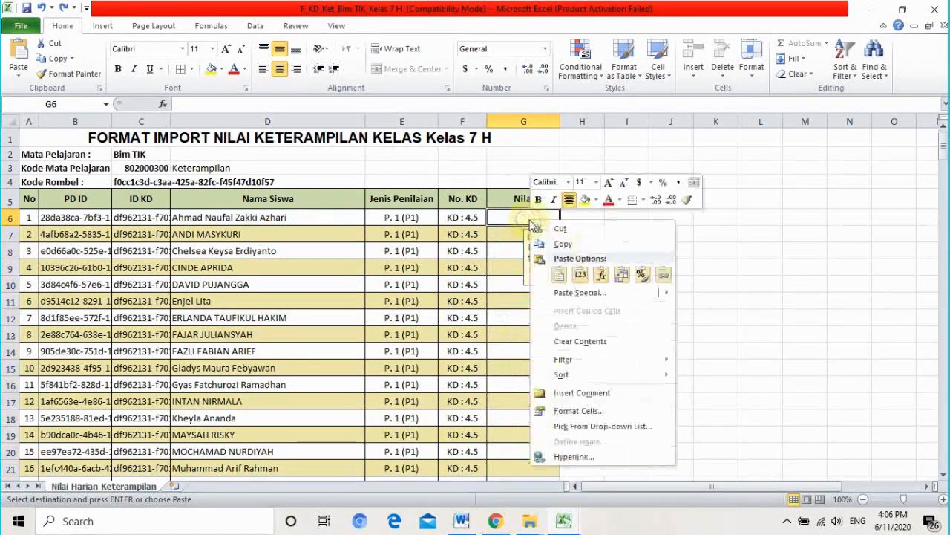
left_click(581, 276)
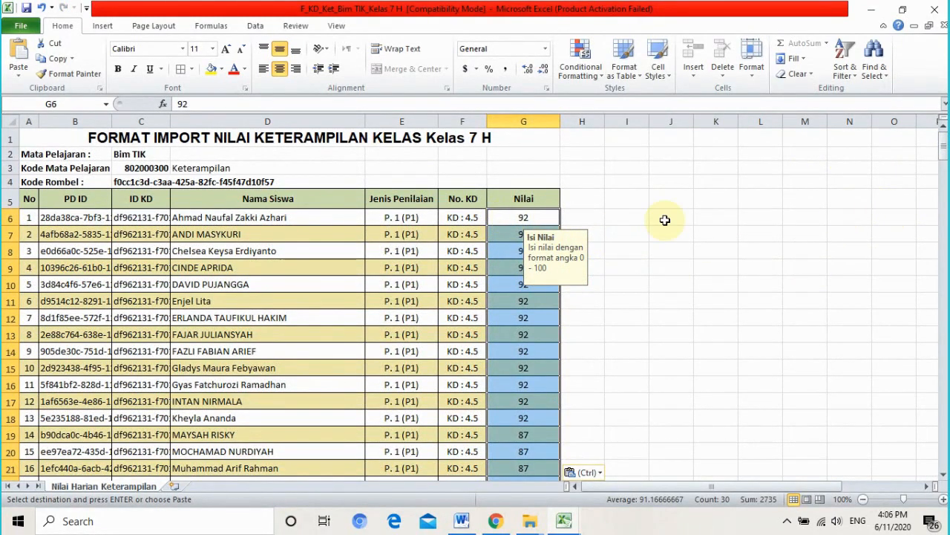
- Paste the scores into KD 4.6.1–4.6.4 blocks at G36, G66, G96 and G126
left_click_drag(945, 160, 946, 182)
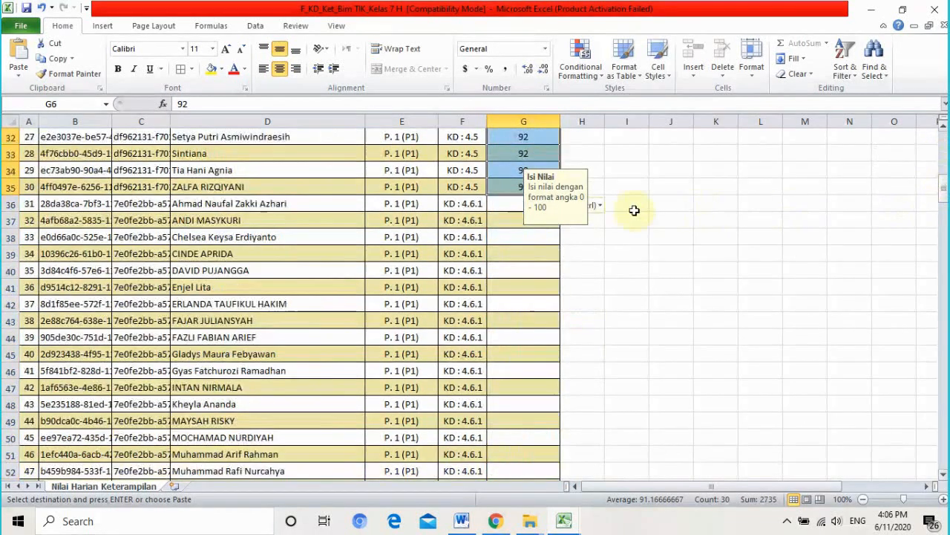
left_click(521, 207)
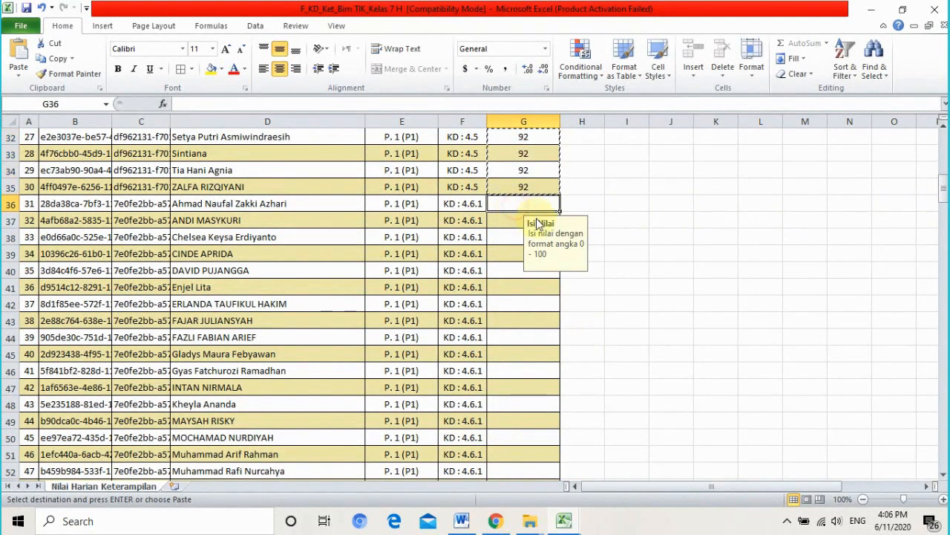
key("ctrl+v")
left_click_drag(943, 187, 943, 232)
left_click(503, 169)
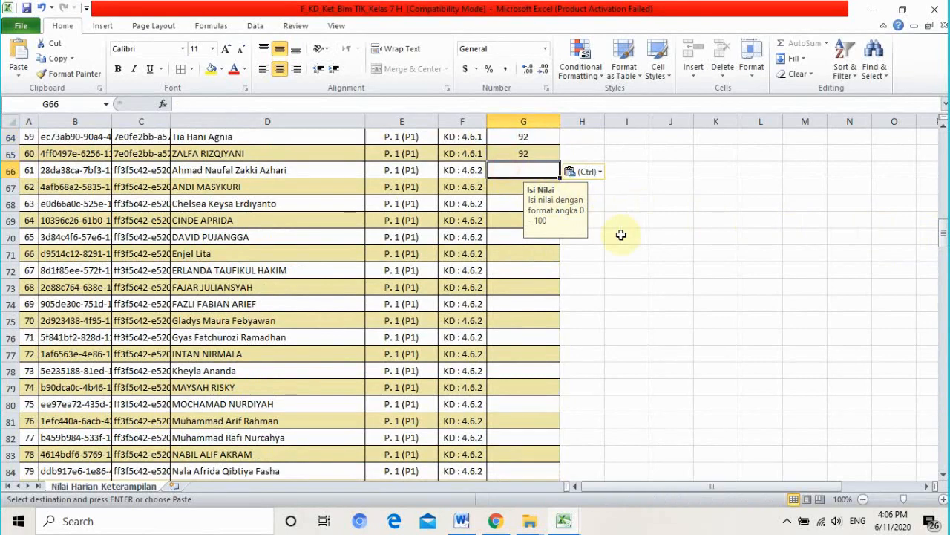
key("ctrl+v")
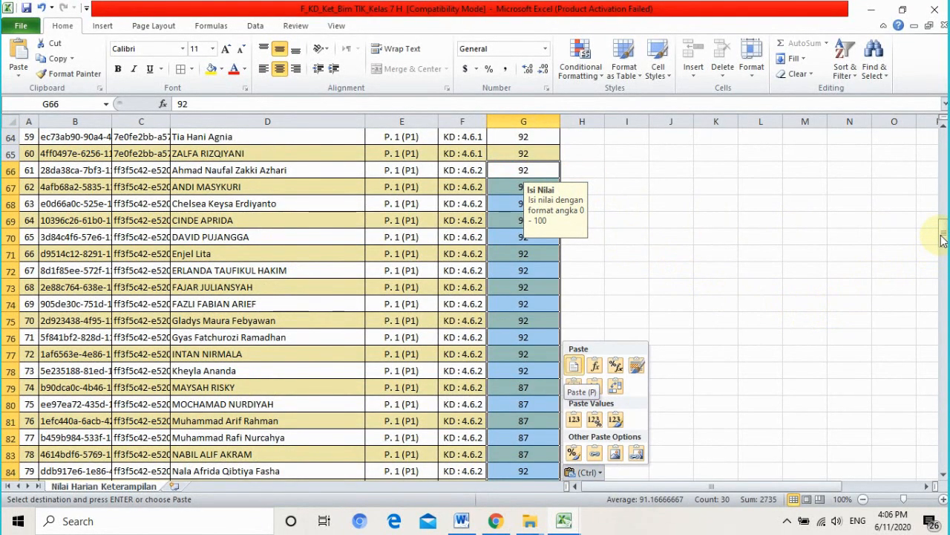
left_click_drag(943, 238, 940, 259)
left_click(532, 289)
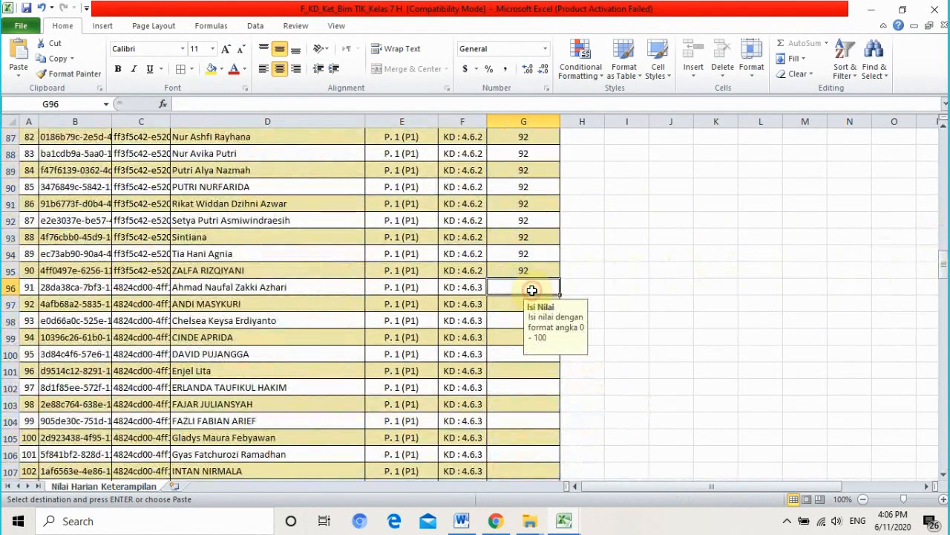
key("ctrl+v")
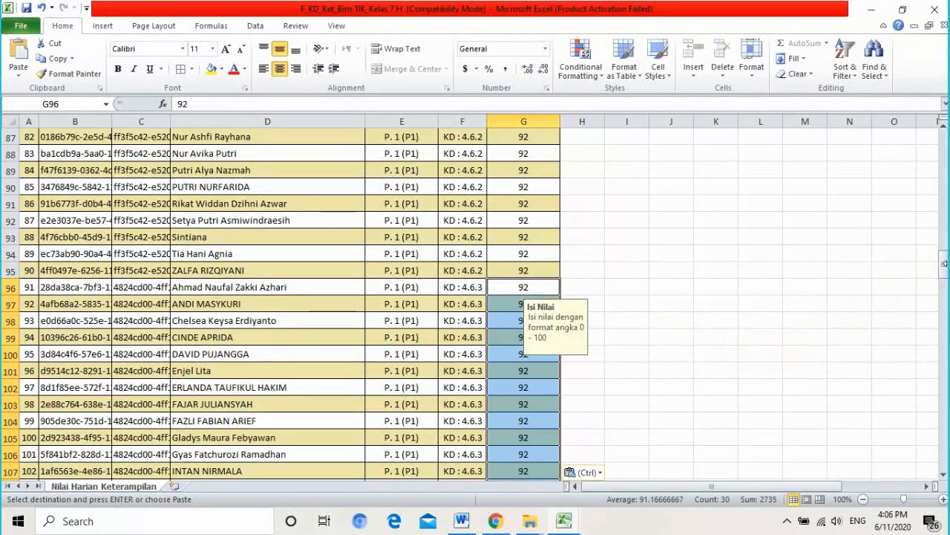
left_click_drag(945, 266, 945, 301)
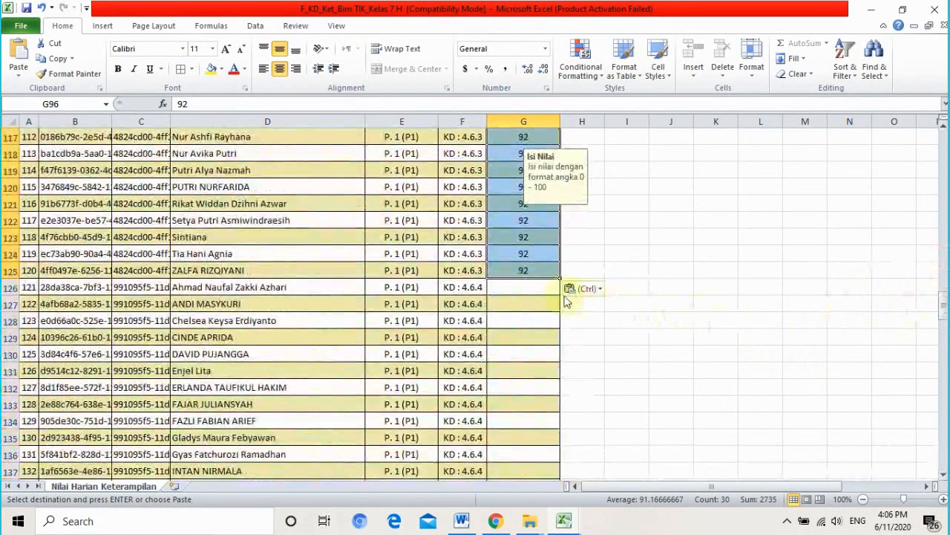
left_click(537, 288)
key("ctrl+v")
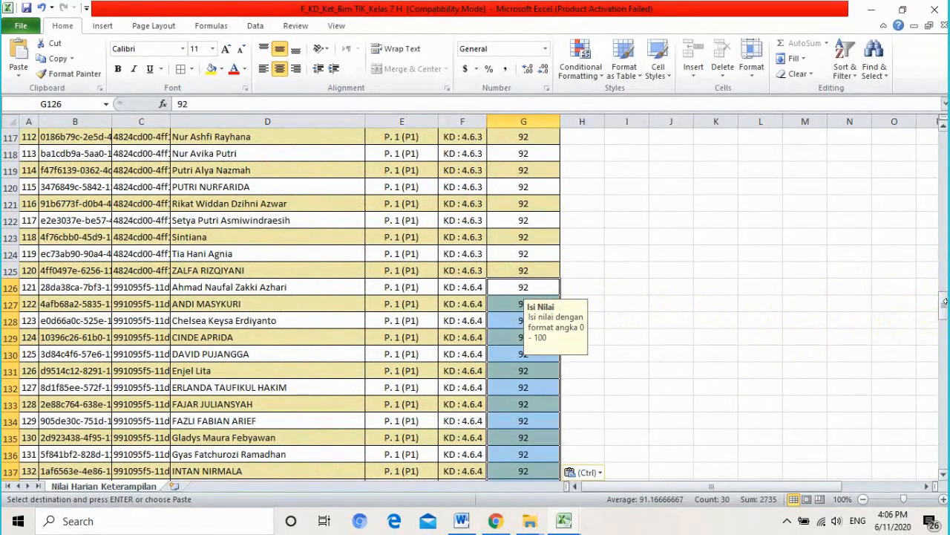
- Paste the scores into G156, G186 and G216 for KD 4.6.5–4.6.7, then save
left_click_drag(945, 306, 946, 355)
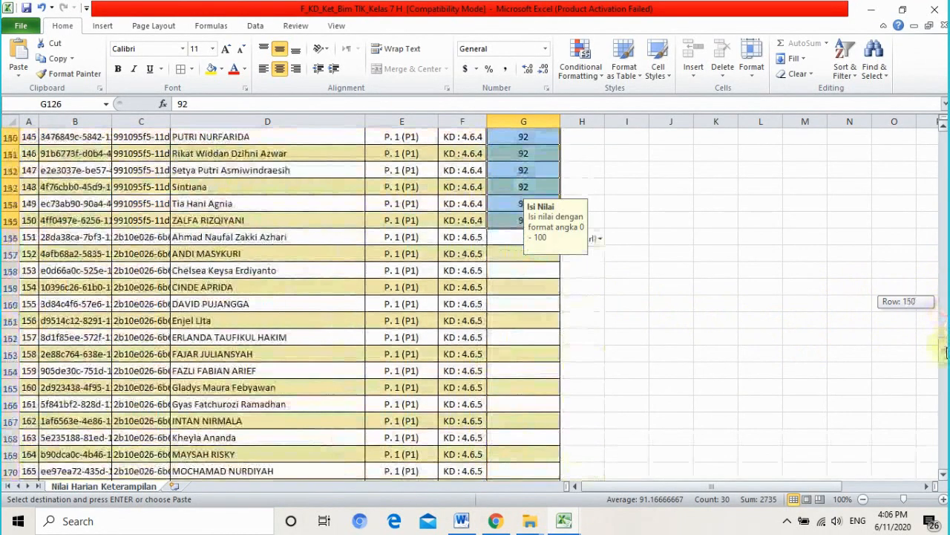
left_click(503, 241)
key("ctrl+v")
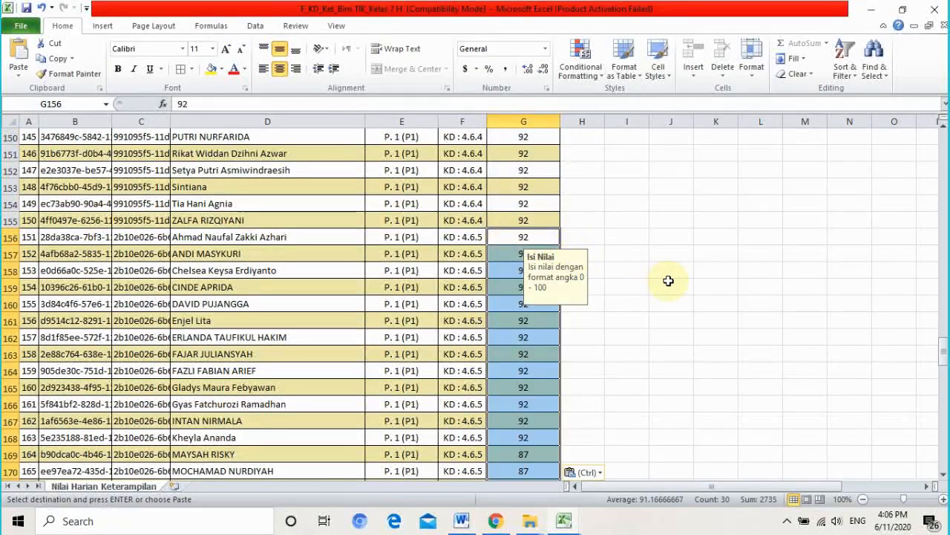
left_click_drag(946, 350, 945, 355)
left_click(548, 289)
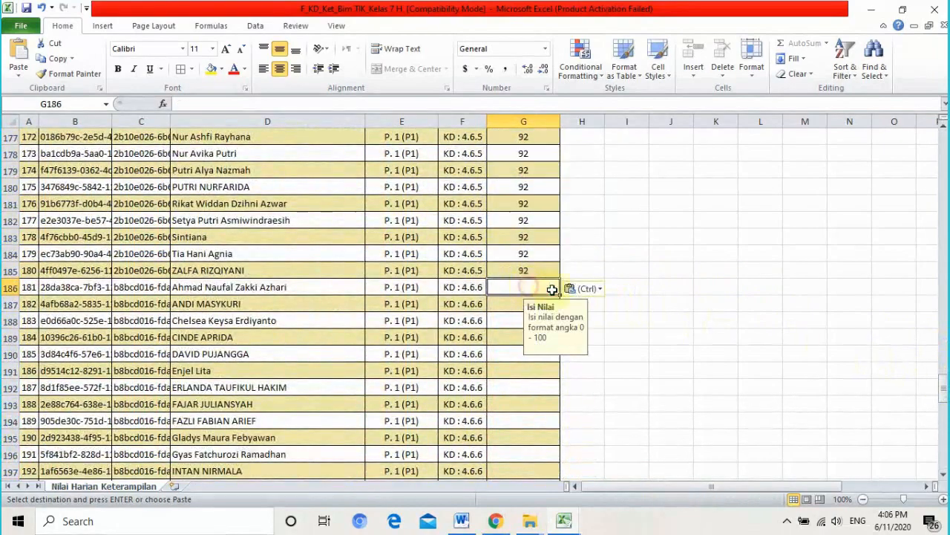
key("ctrl+v")
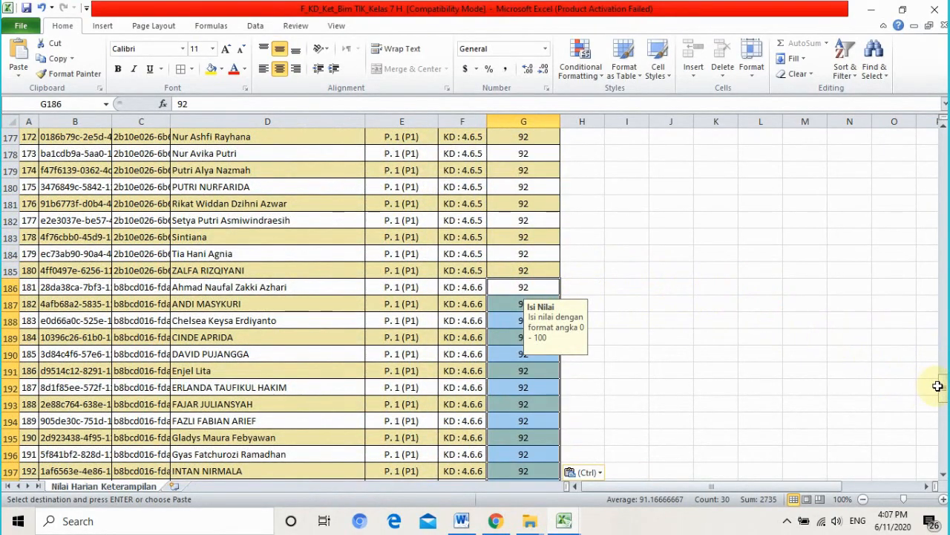
left_click_drag(945, 394, 945, 423)
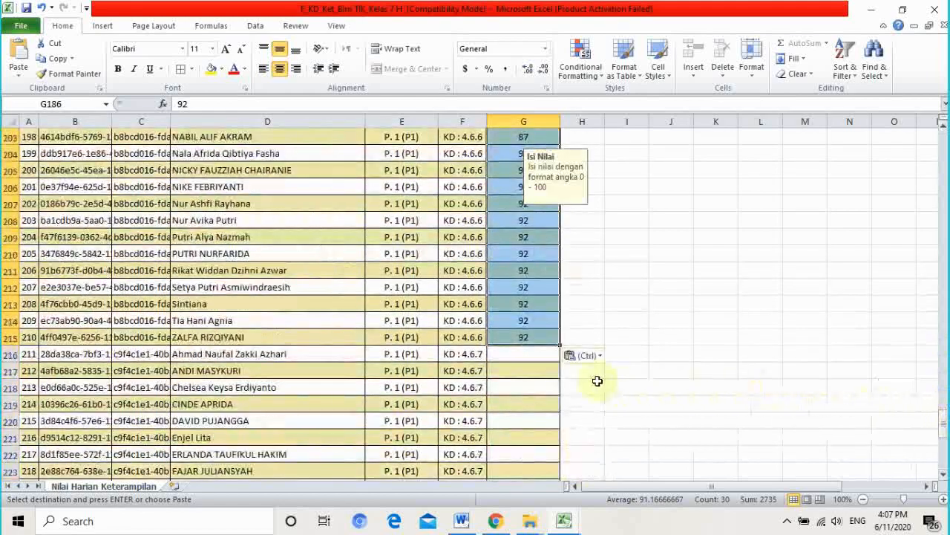
left_click(533, 359)
key("ctrl+v")
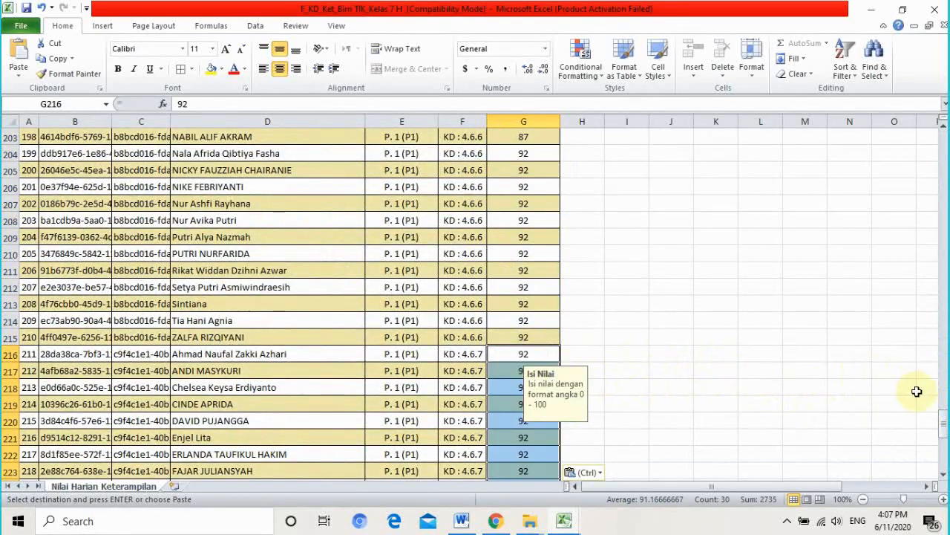
left_click_drag(944, 422, 944, 135)
left_click(944, 475)
left_click(944, 476)
left_click(944, 476)
left_click(943, 476)
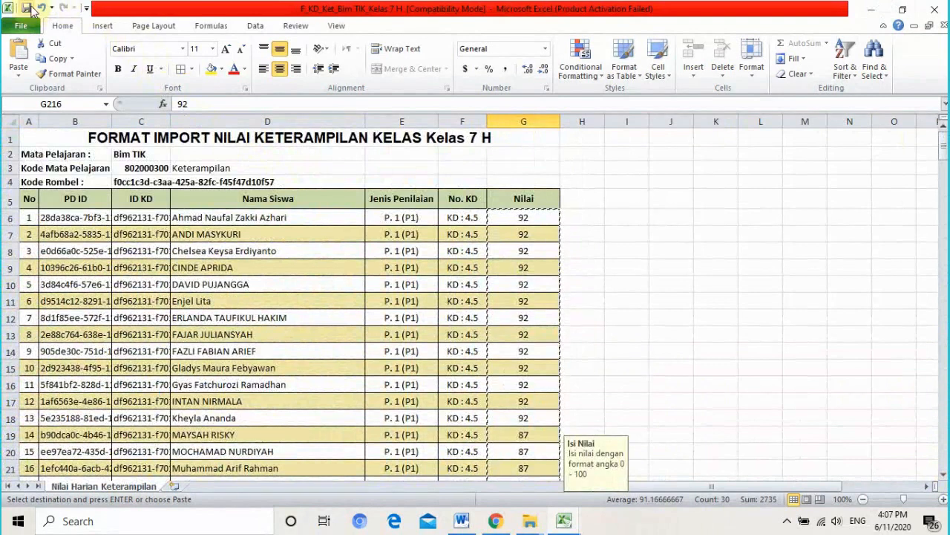
key("Escape")
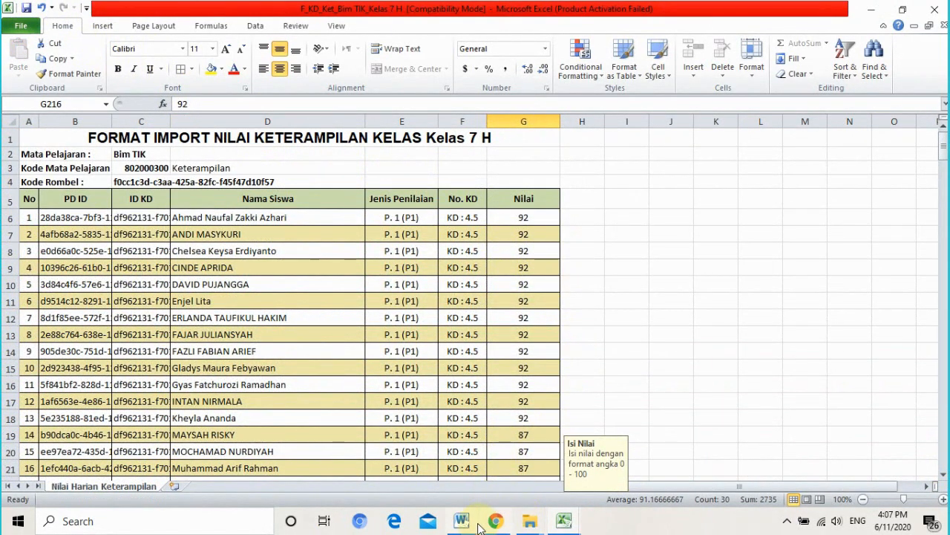
- Open F_Sosial_Bim TIK_Kelas 7 H from the 7H folder and enable editing
left_click(598, 345)
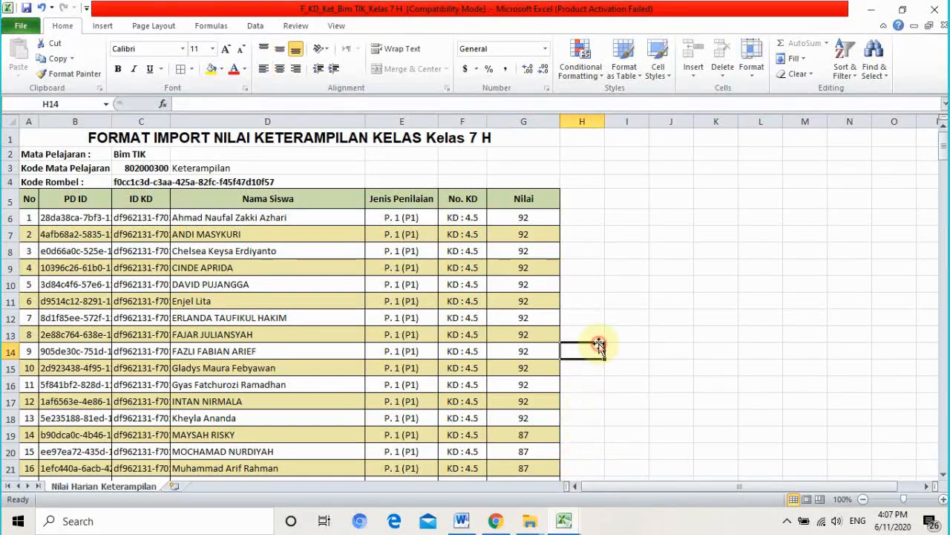
left_click(602, 419)
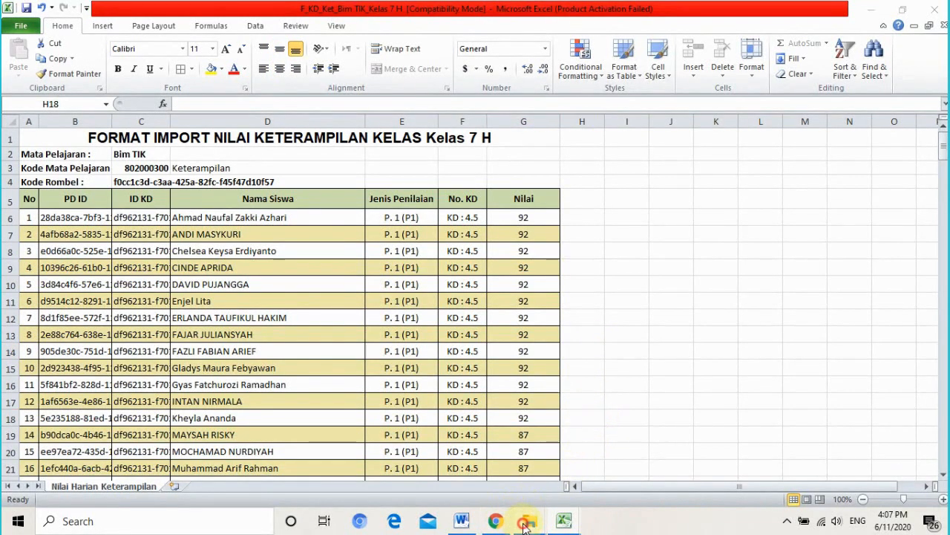
left_click(524, 523)
left_click(197, 468)
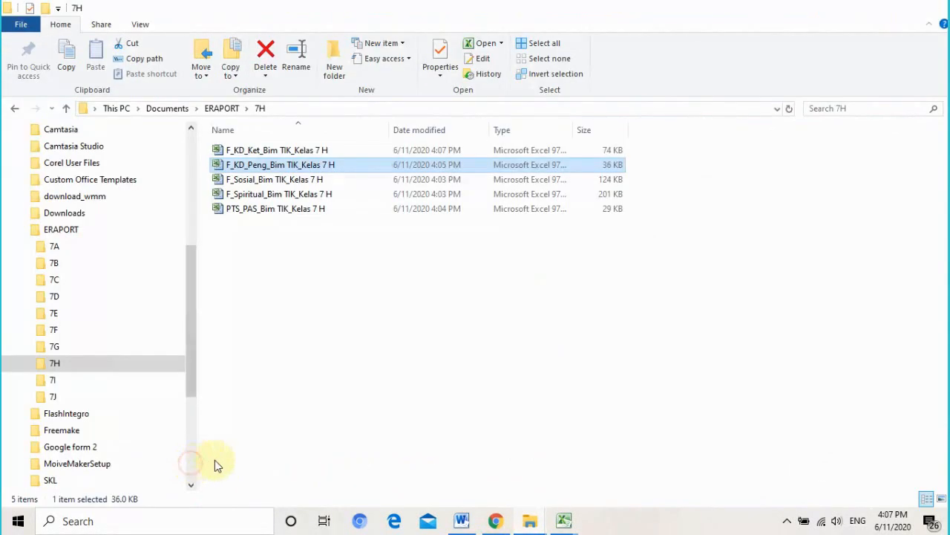
left_click(304, 182)
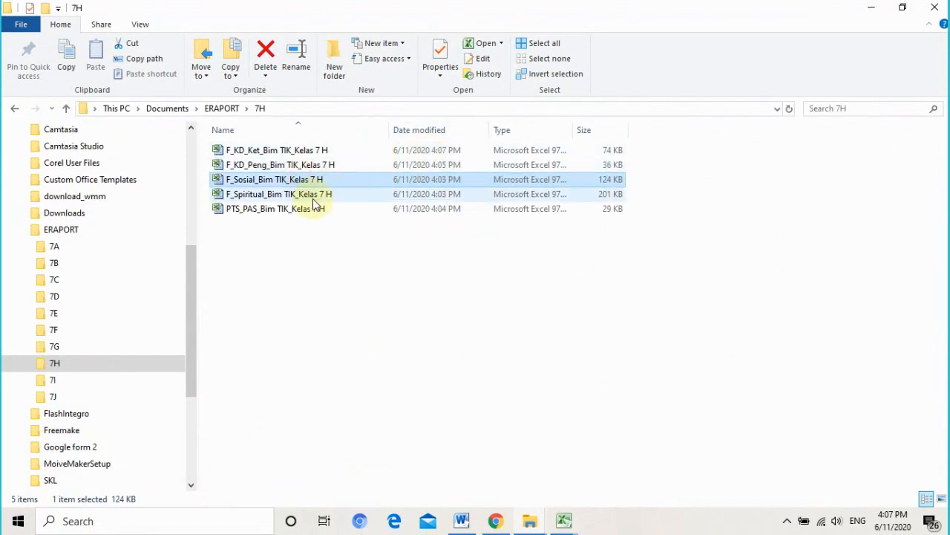
double_click(268, 183)
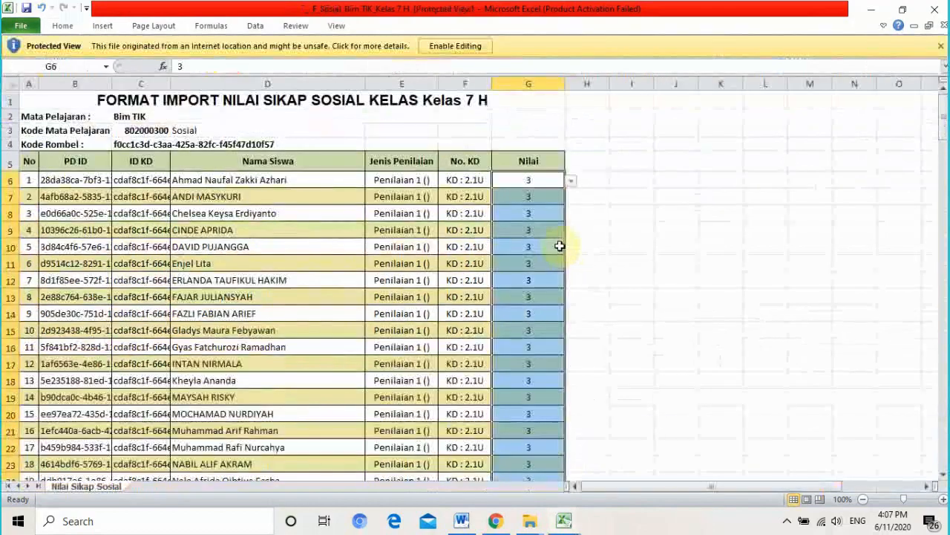
left_click(453, 46)
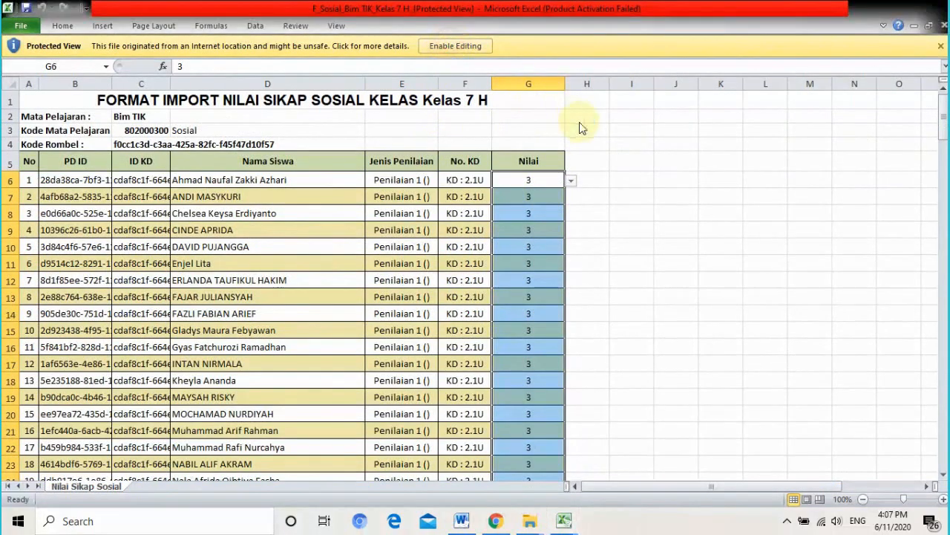
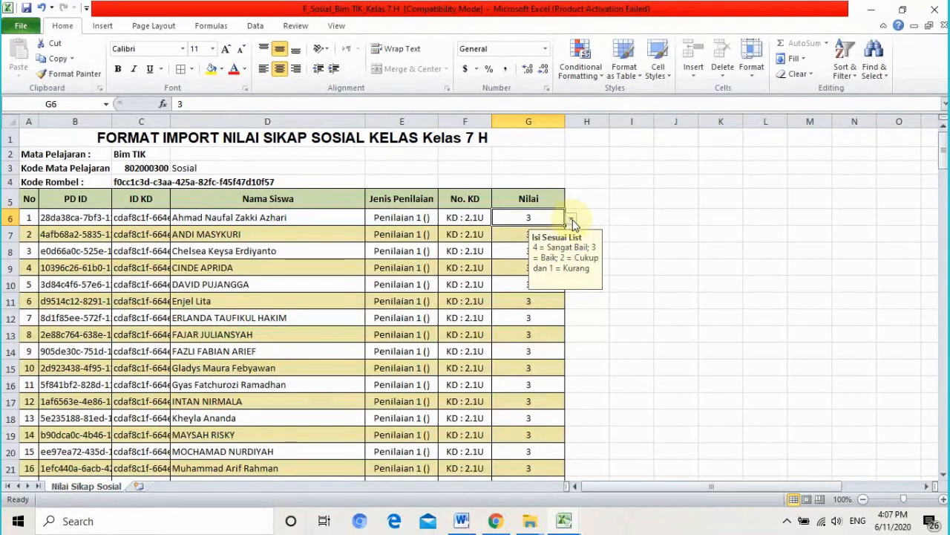
- Check the grades in cells G6–G11, keeping the first student's grade at 3
left_click(572, 221)
left_click(571, 221)
left_click(658, 250)
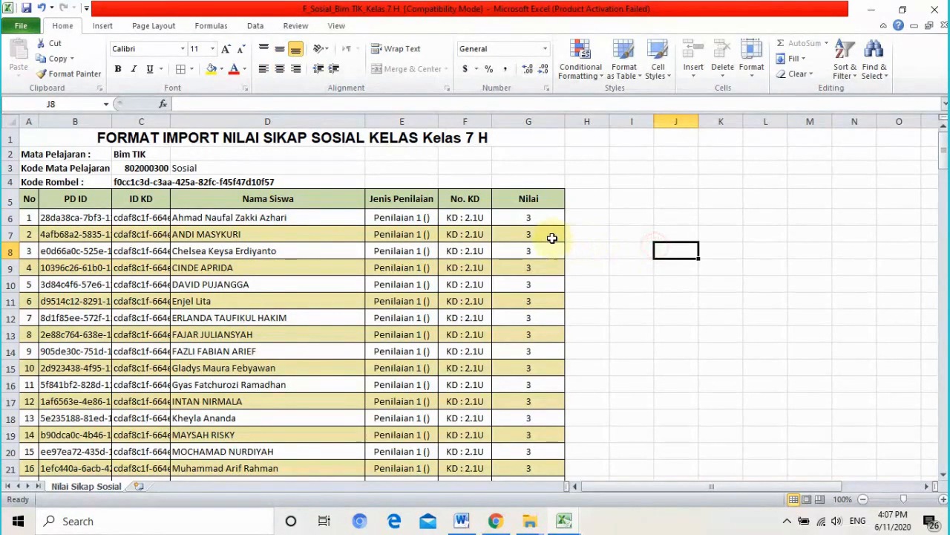
left_click(551, 221)
left_click(571, 220)
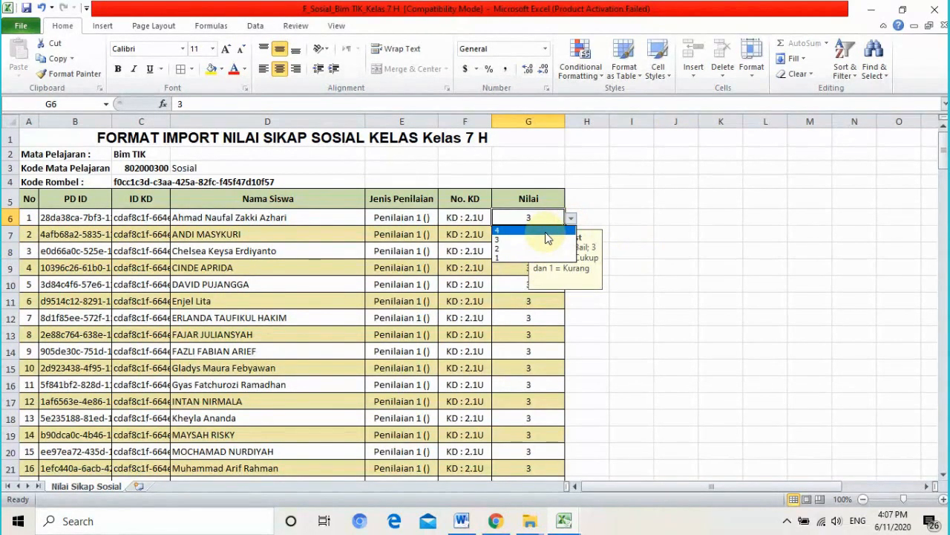
left_click(549, 239)
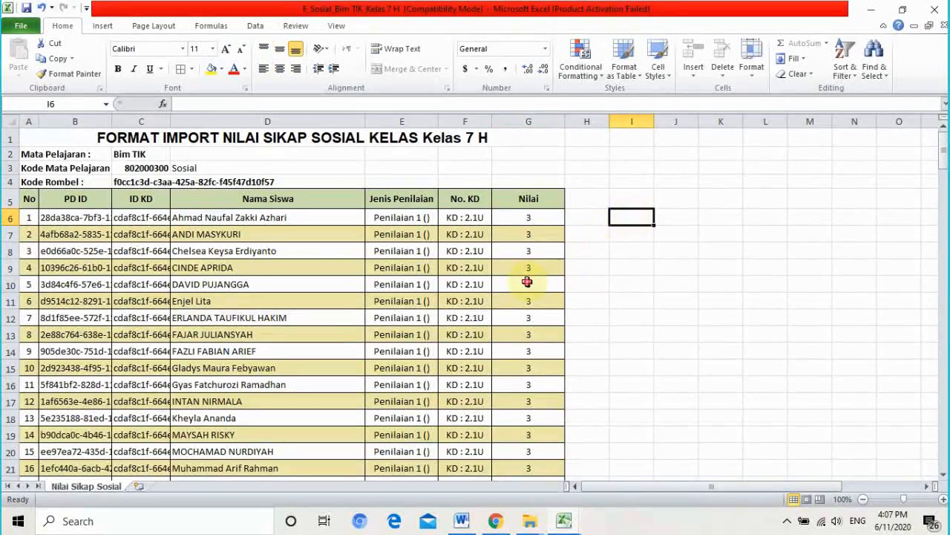
left_click(553, 284)
left_click(522, 300)
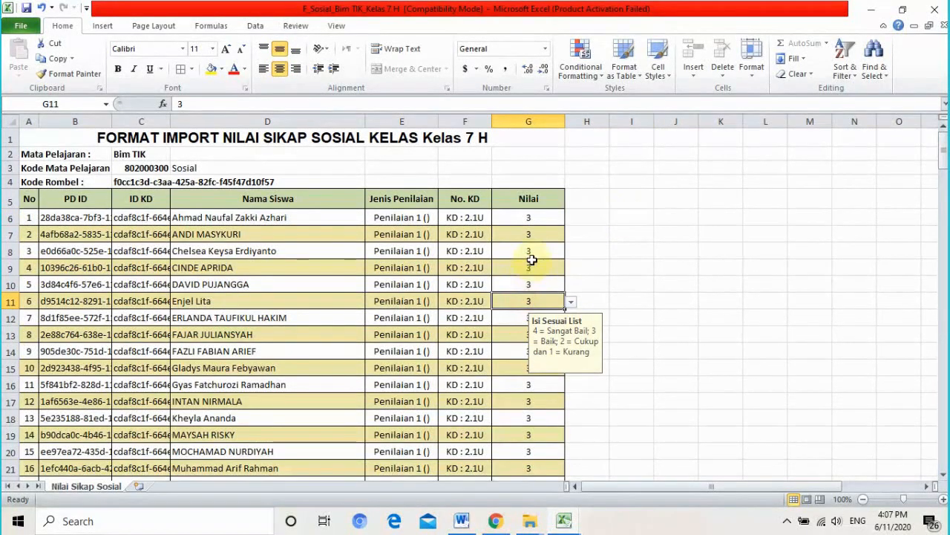
left_click(530, 267)
left_click(534, 236)
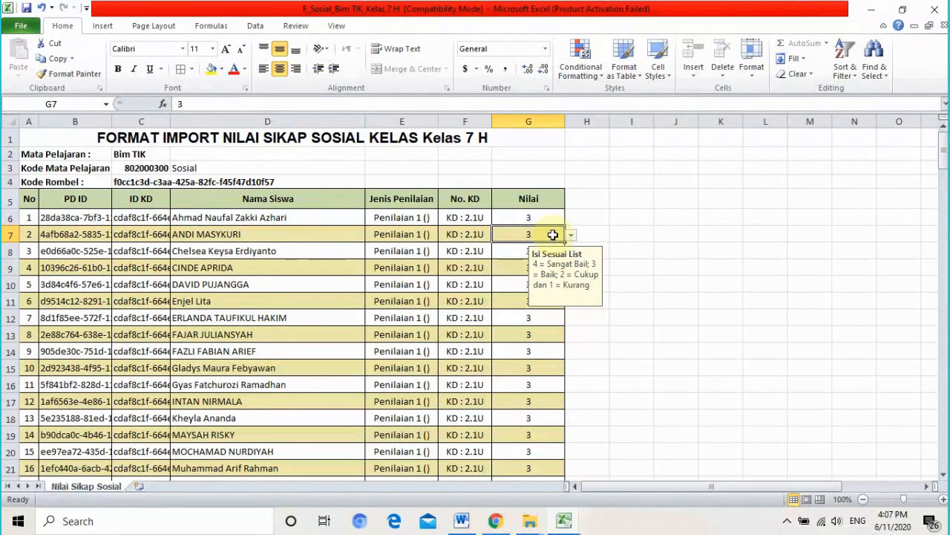
left_click(550, 220)
left_click(646, 215)
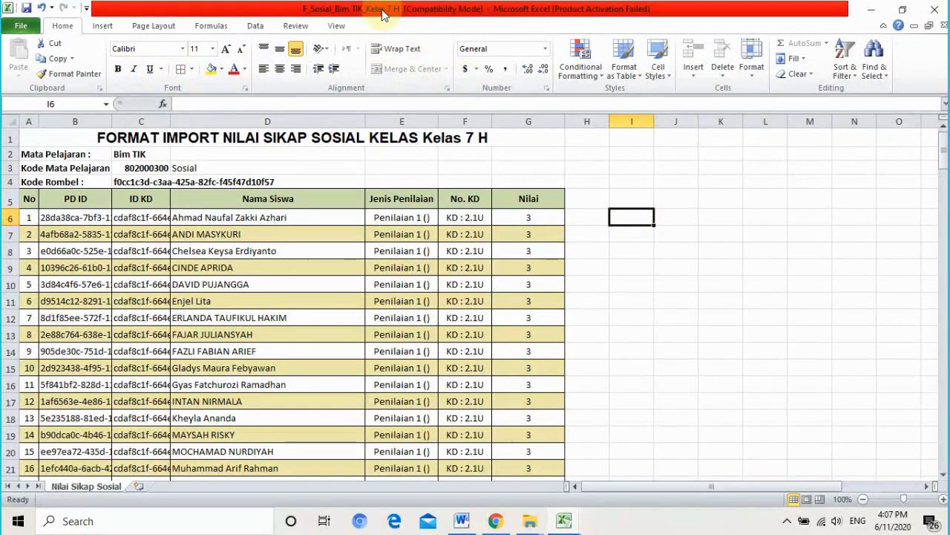
- Close the F_KD_Peng workbook, then close F_Sosial and save its changes
left_click(518, 526)
left_click(298, 468)
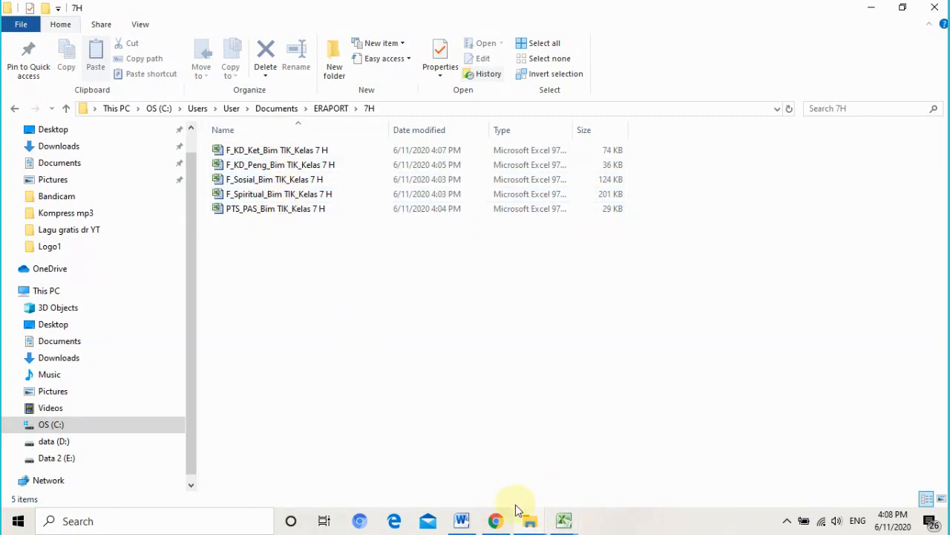
mouse_move(562, 523)
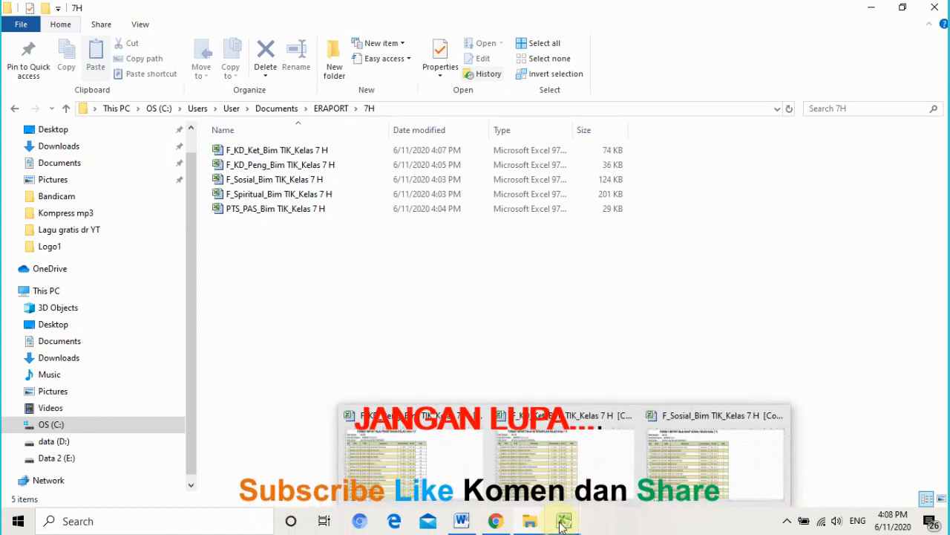
left_click(412, 457)
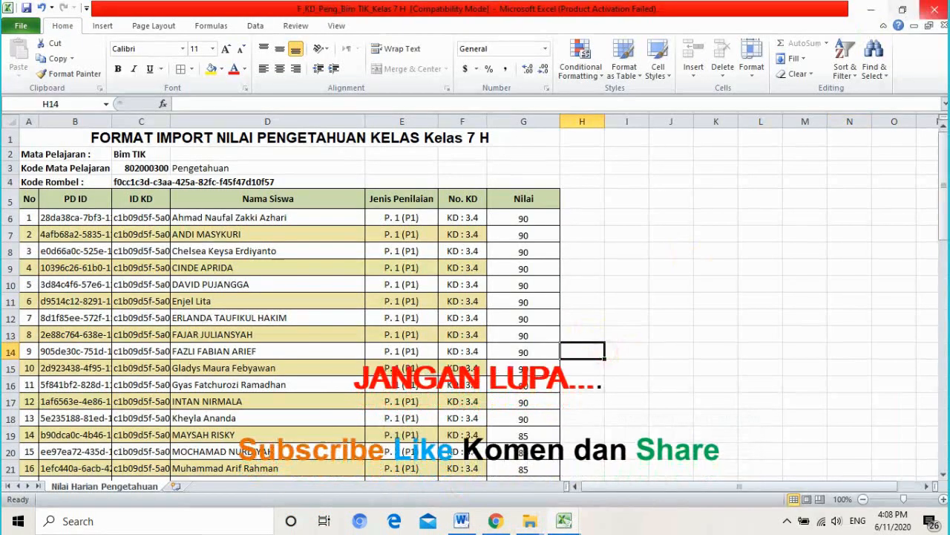
left_click(935, 9)
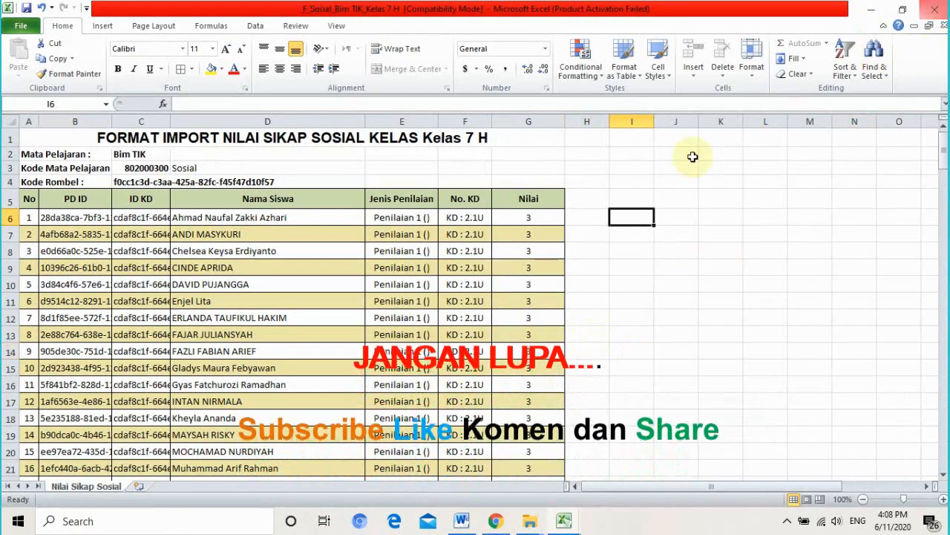
left_click(939, 9)
left_click(420, 276)
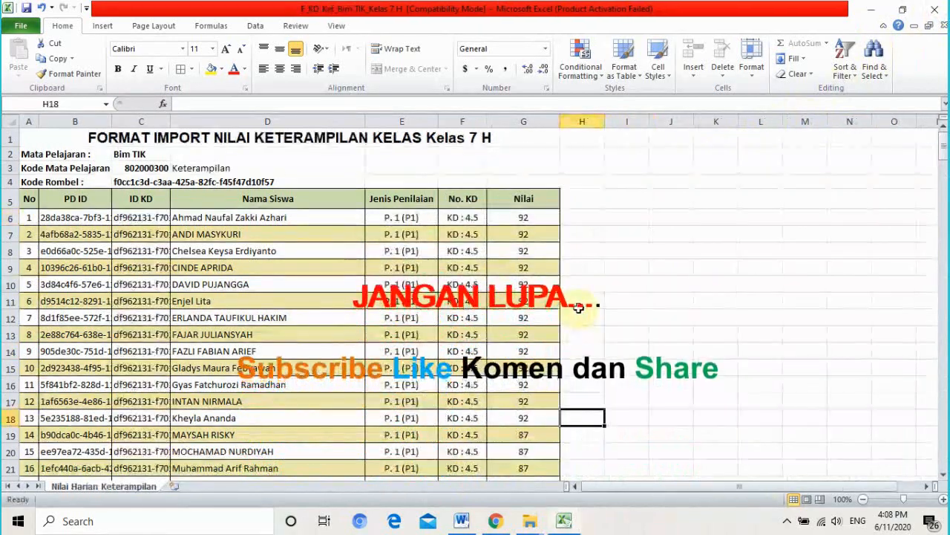
left_click(657, 252)
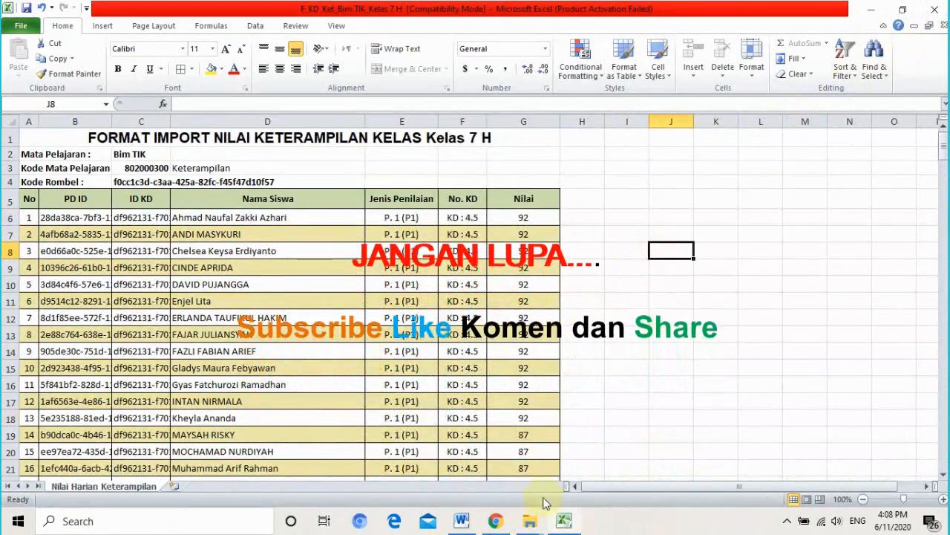
mouse_move(564, 522)
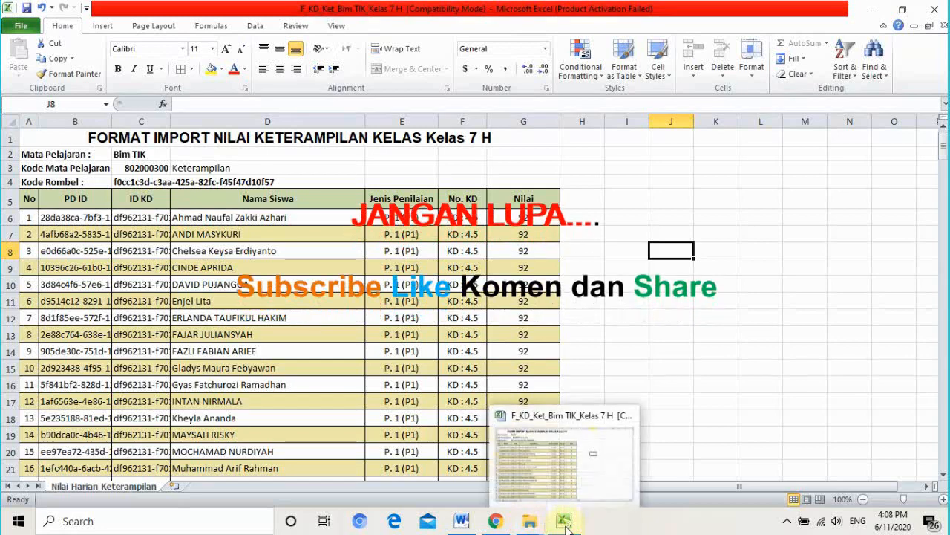
left_click(496, 521)
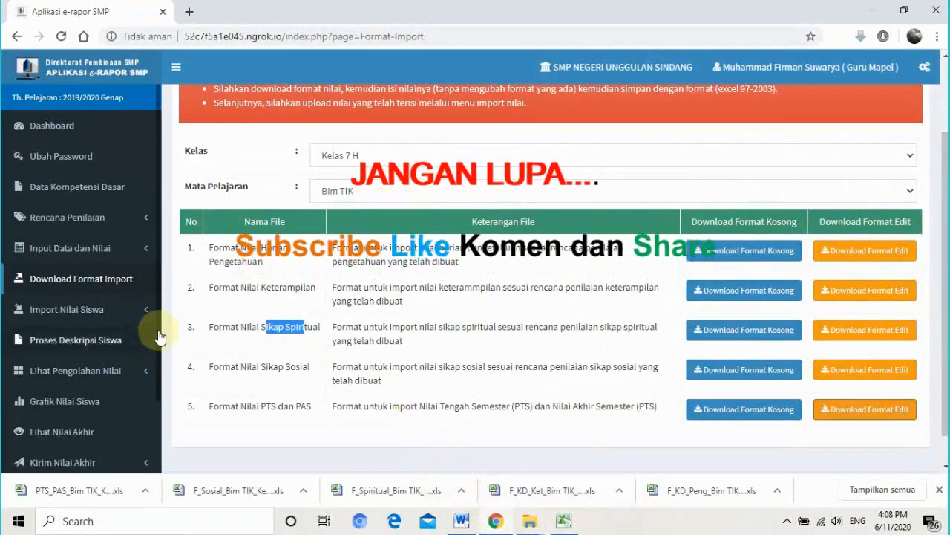
- On Import Nilai Pengetahuan, choose Documents > ERAPORT > 7H > F_KD_Peng_Bim TIK_Kelas 7 H.xls
left_click(78, 315)
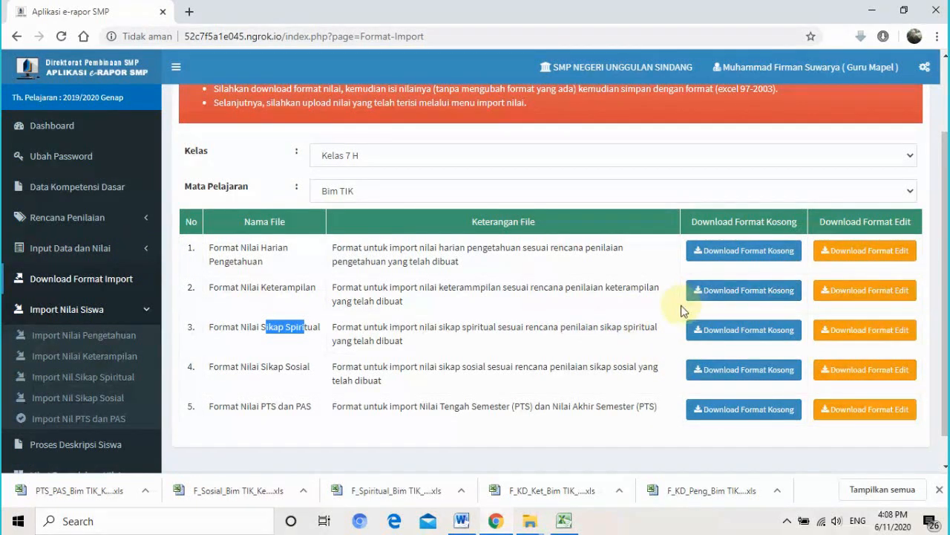
left_click(71, 341)
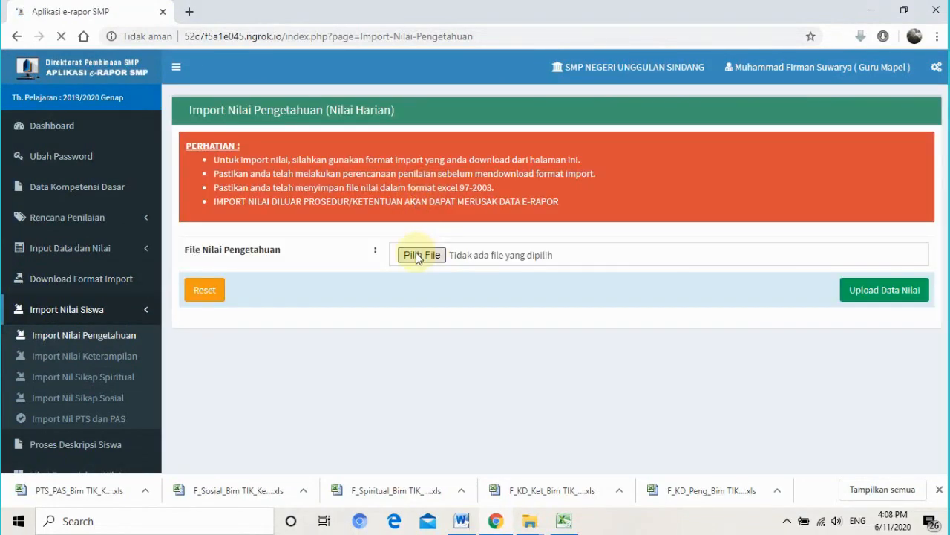
left_click(420, 257)
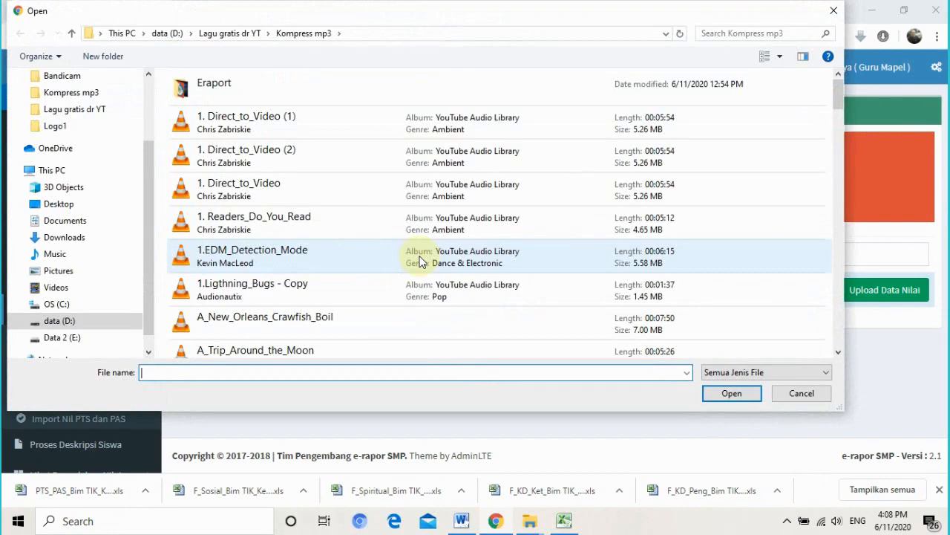
left_click(81, 109)
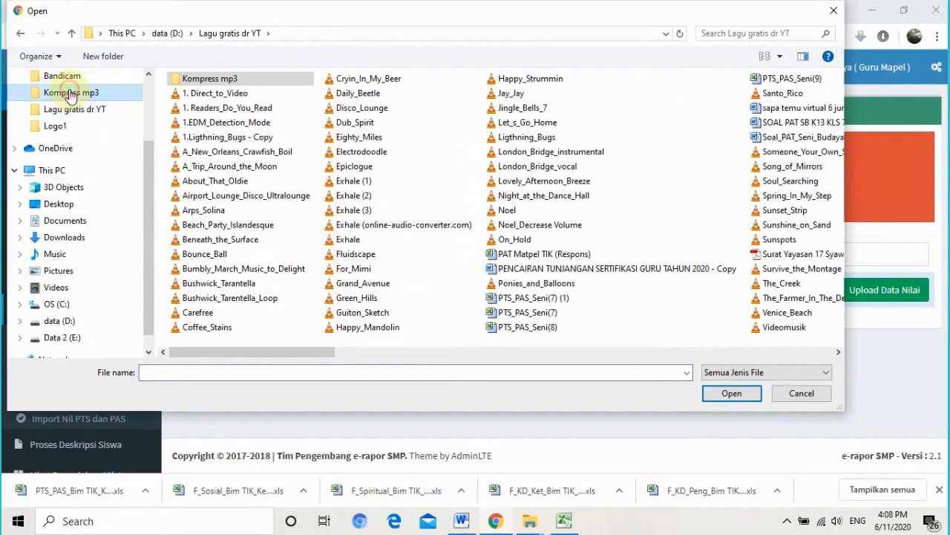
left_click(62, 76)
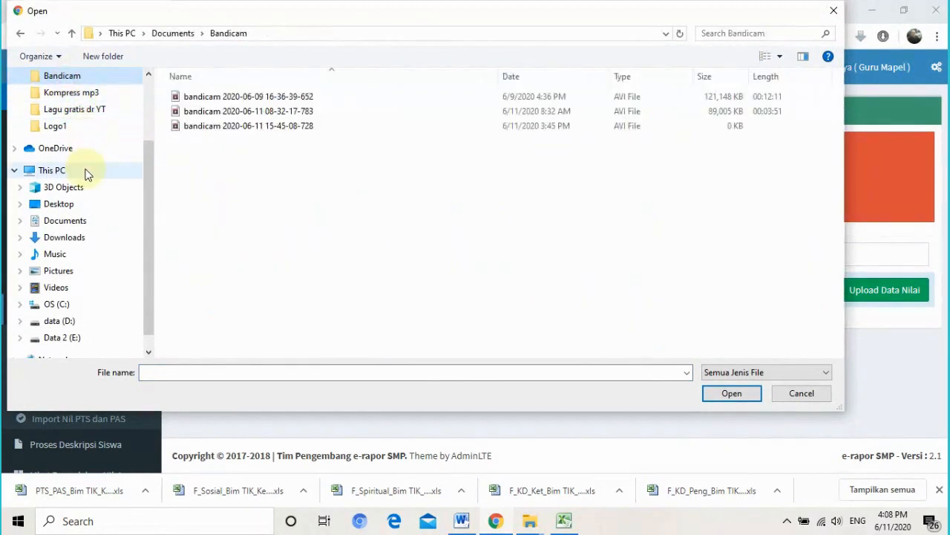
left_click(92, 217)
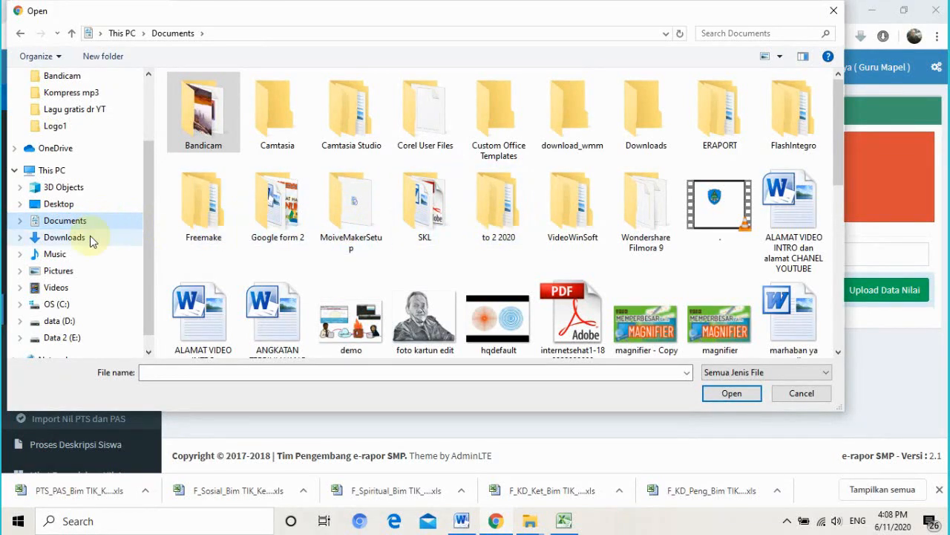
left_click(20, 221)
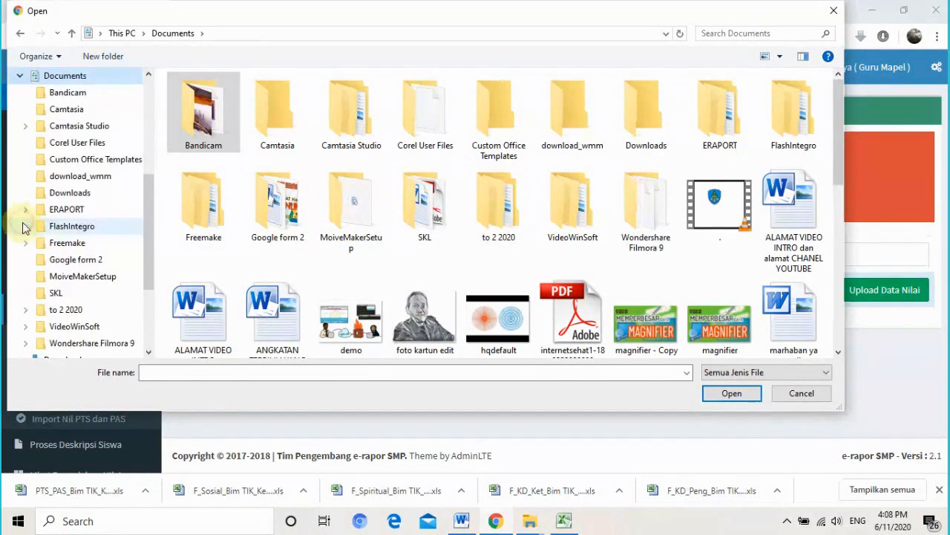
left_click(76, 210)
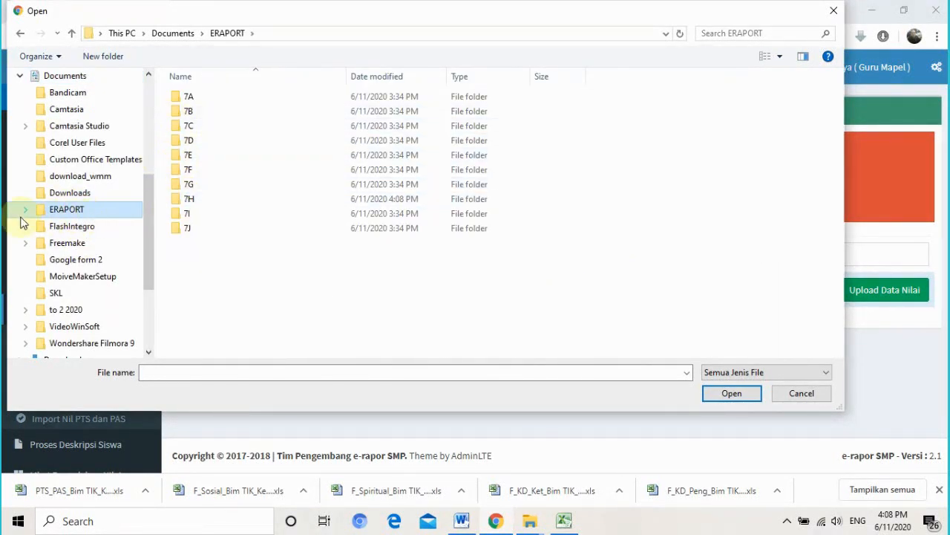
left_click(24, 209)
left_click(104, 309)
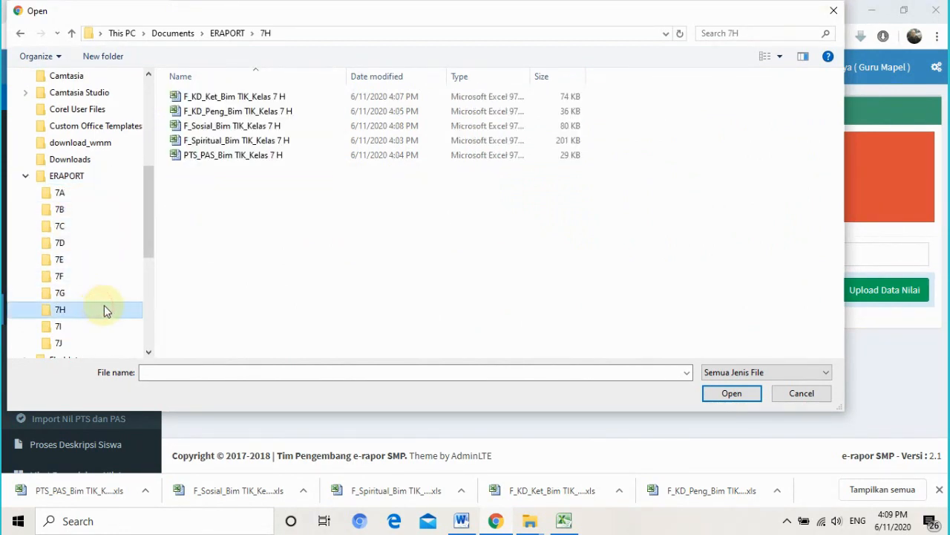
left_click(210, 115)
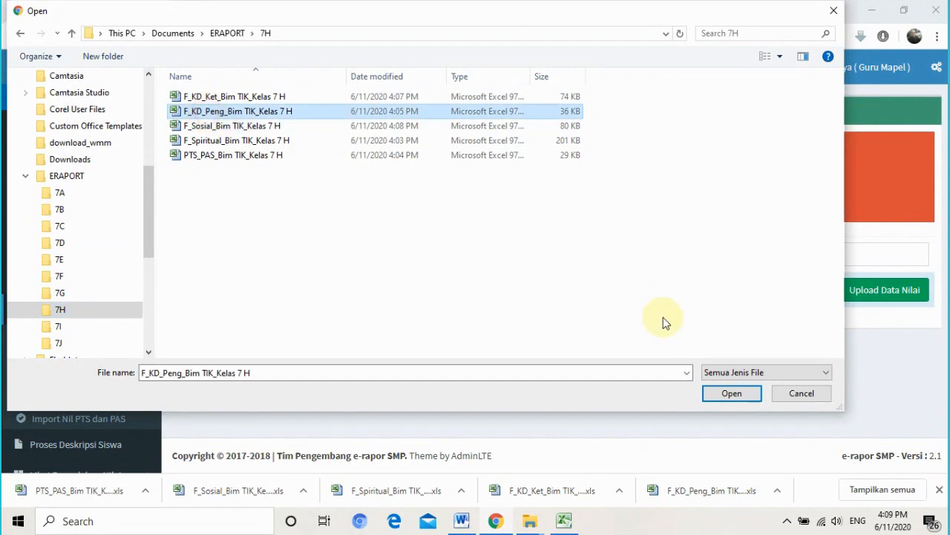
left_click(722, 397)
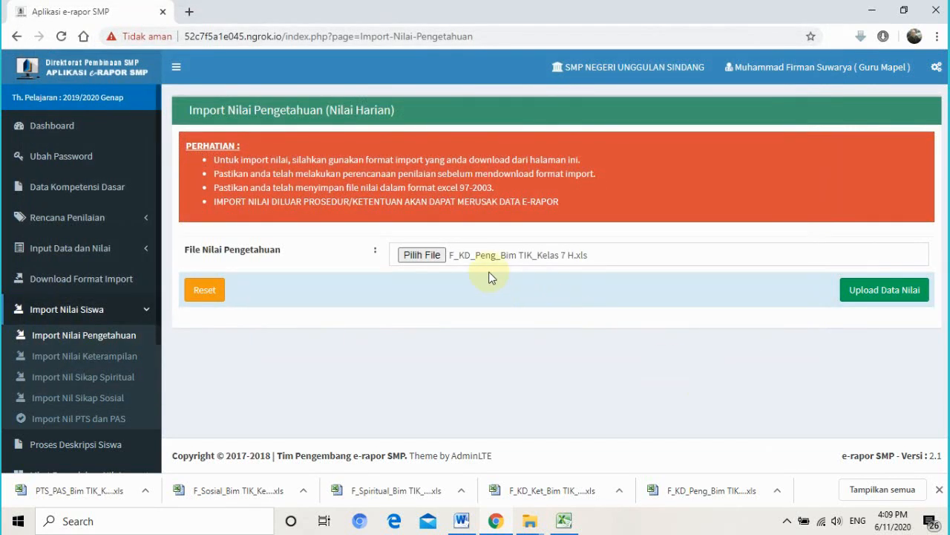
- Upload the F_KD_Peng file and save its 60 knowledge grade records
left_click_drag(266, 110, 336, 115)
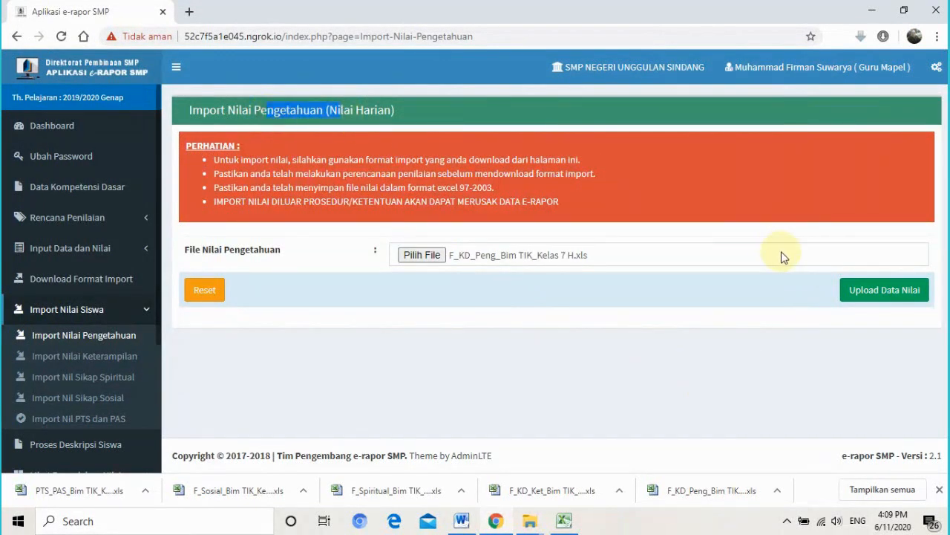
left_click(865, 289)
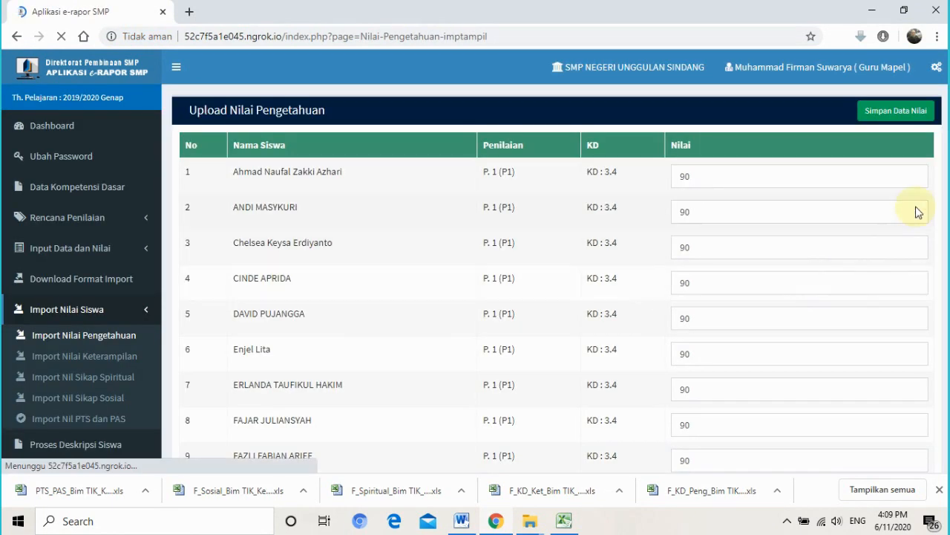
mouse_move(947, 124)
left_mouse_down()
mouse_move(947, 266)
mouse_move(947, 122)
left_mouse_up()
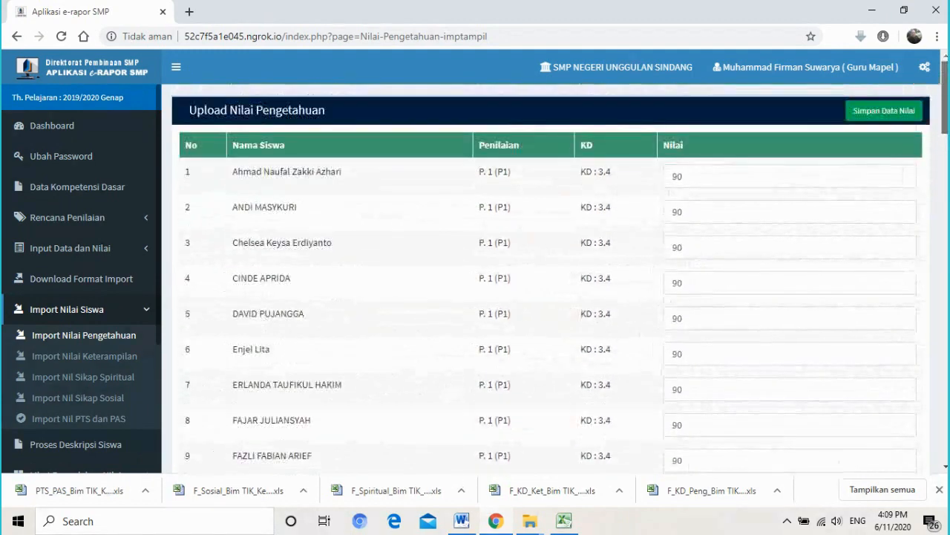
left_click(885, 113)
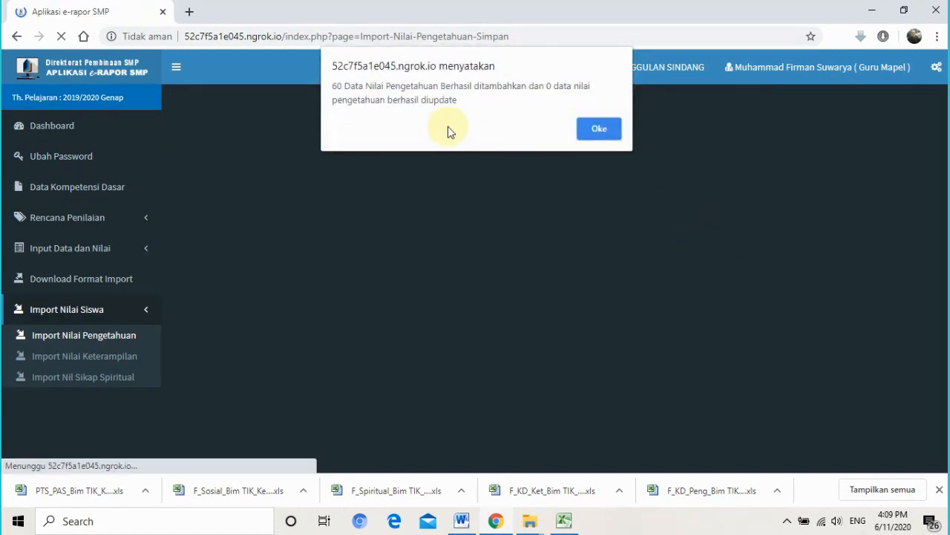
left_click(598, 129)
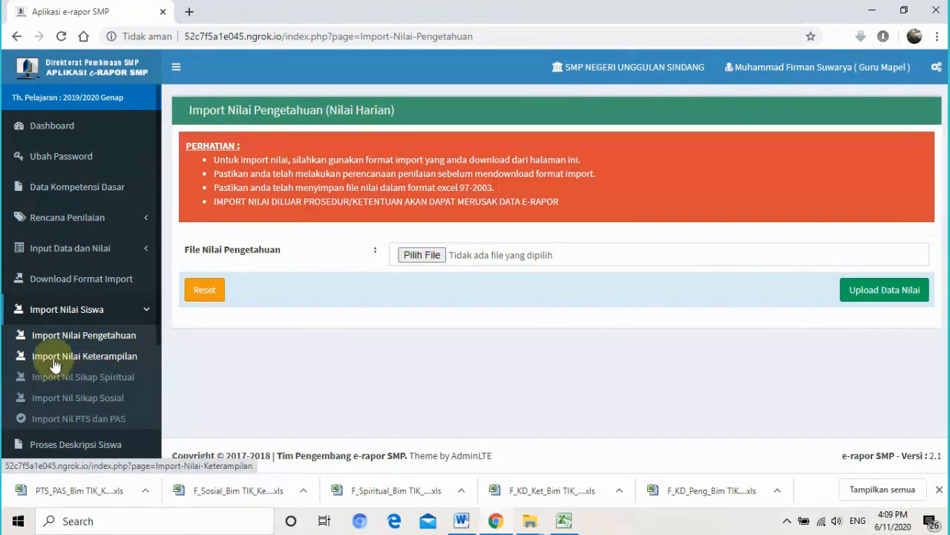
- Upload F_KD_Ket_Bim TIK_Kelas 7 H.xls on Import Nilai Keterampilan, showing KD 4.5 at 92, and save
left_click(101, 361)
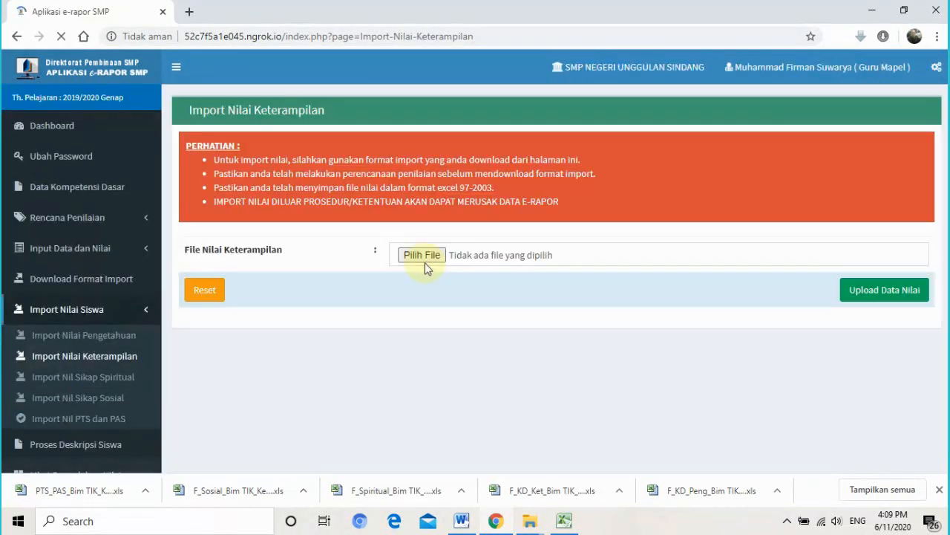
left_click(420, 262)
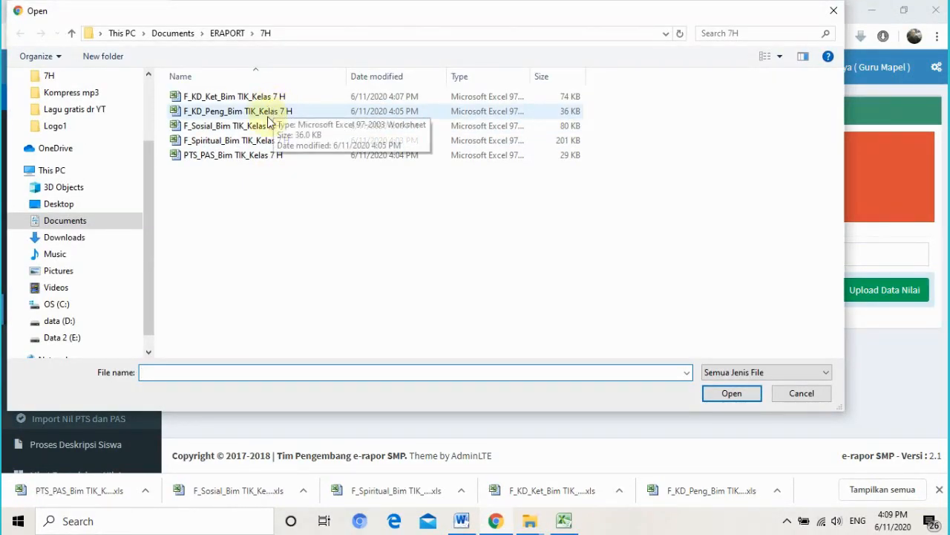
double_click(254, 98)
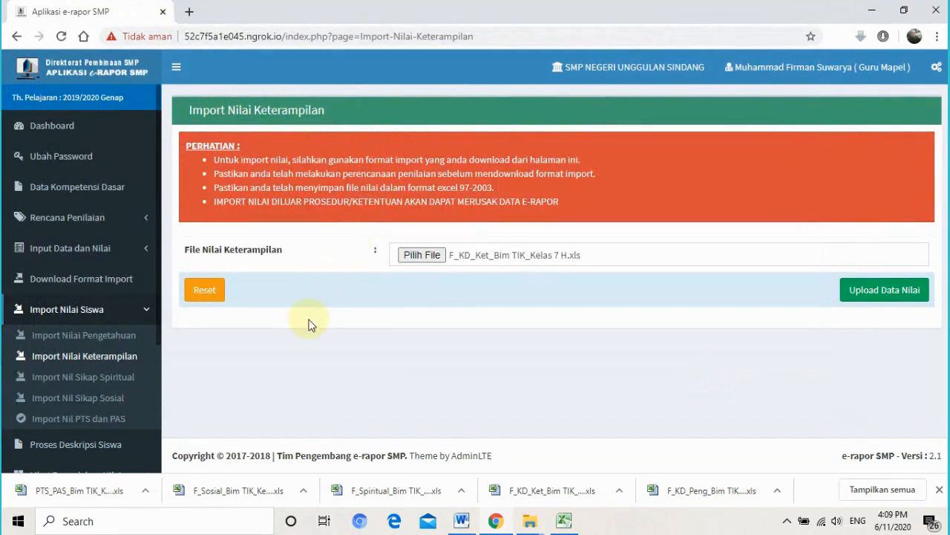
left_click(874, 289)
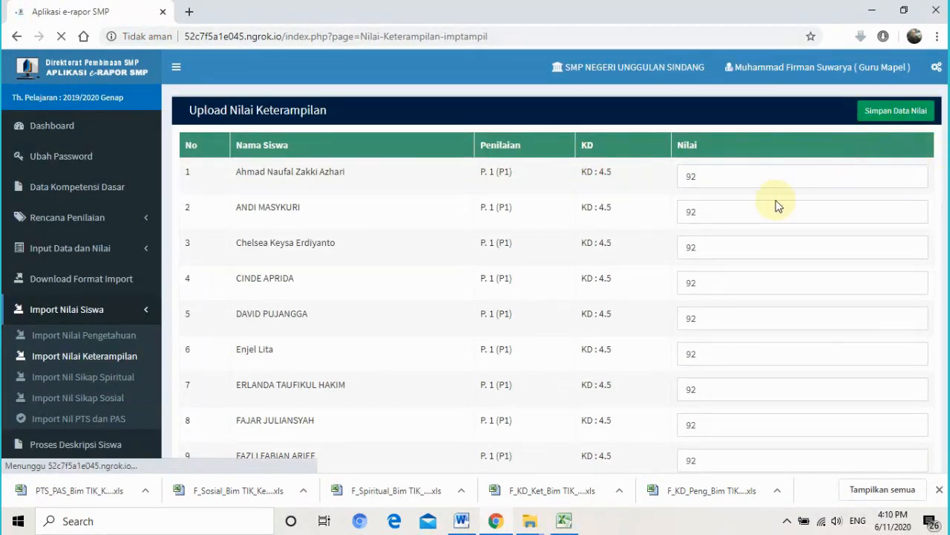
left_click(882, 111)
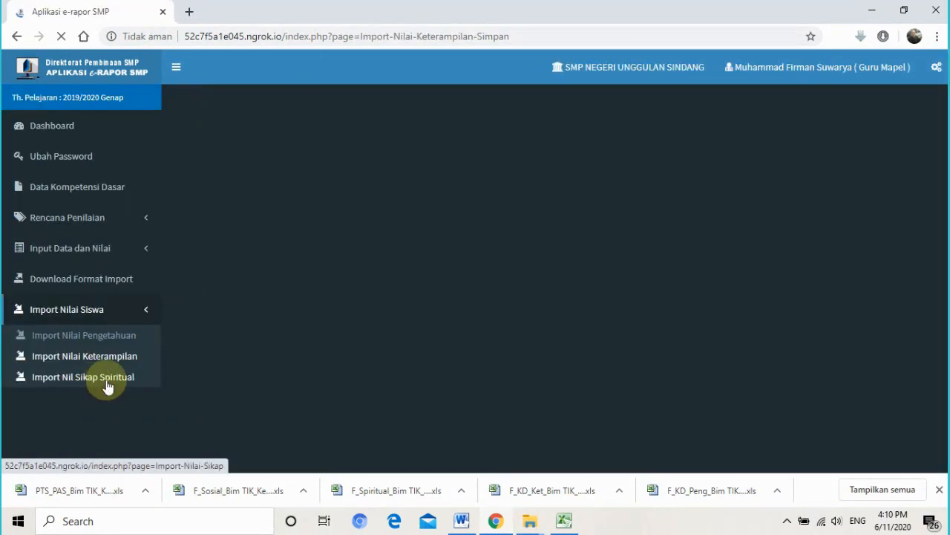
- Upload F_Spiritual_Bim TIK_Kelas 7 H.xls on Import Nil Sikap Spiritual, all Baik for KD 1.1U
left_click(602, 130)
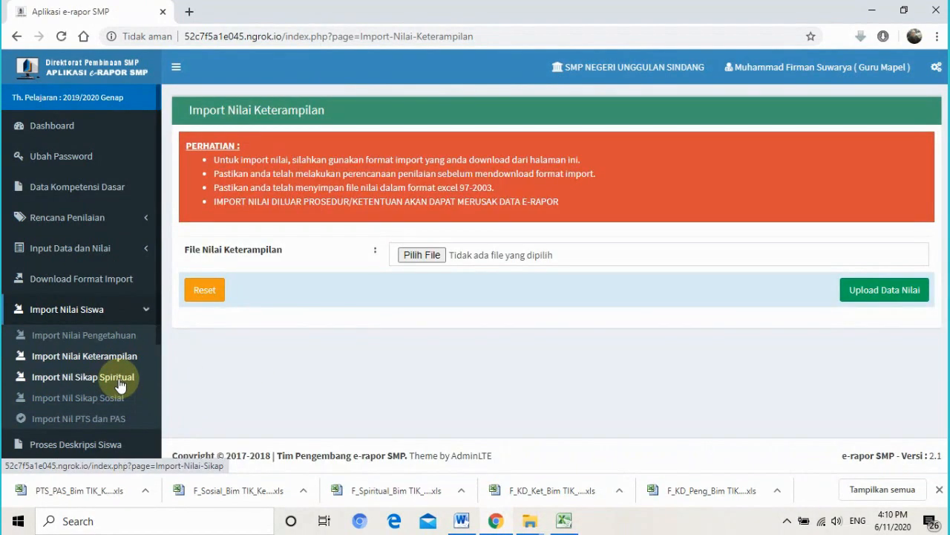
left_click(119, 380)
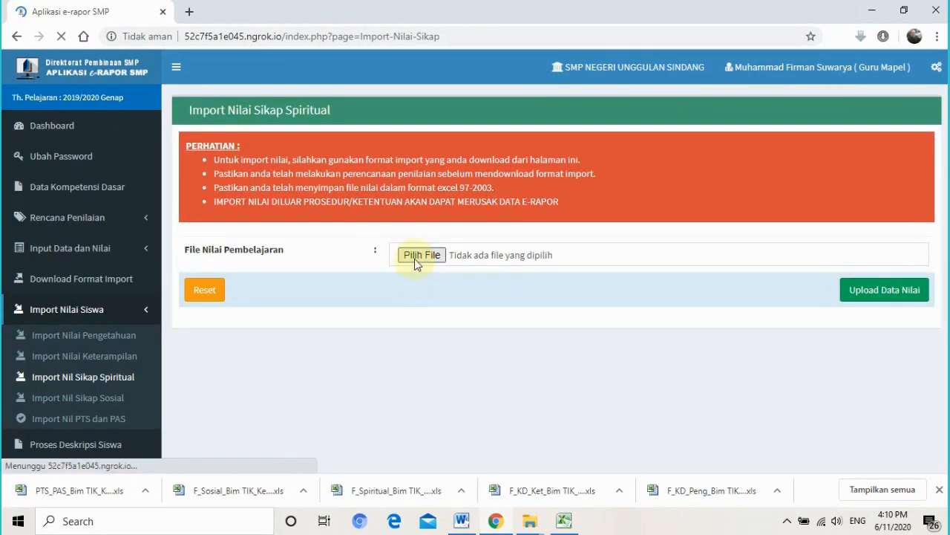
left_click(414, 256)
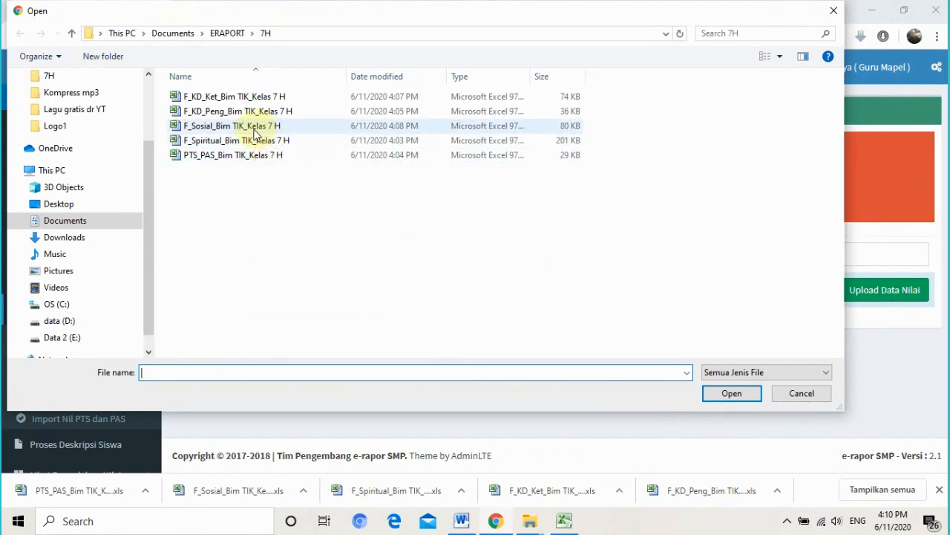
double_click(245, 143)
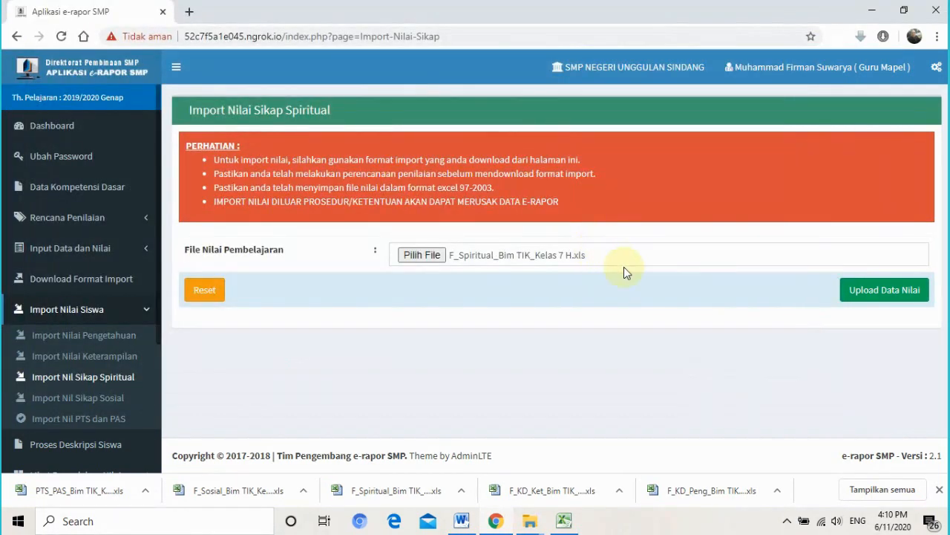
left_click(884, 291)
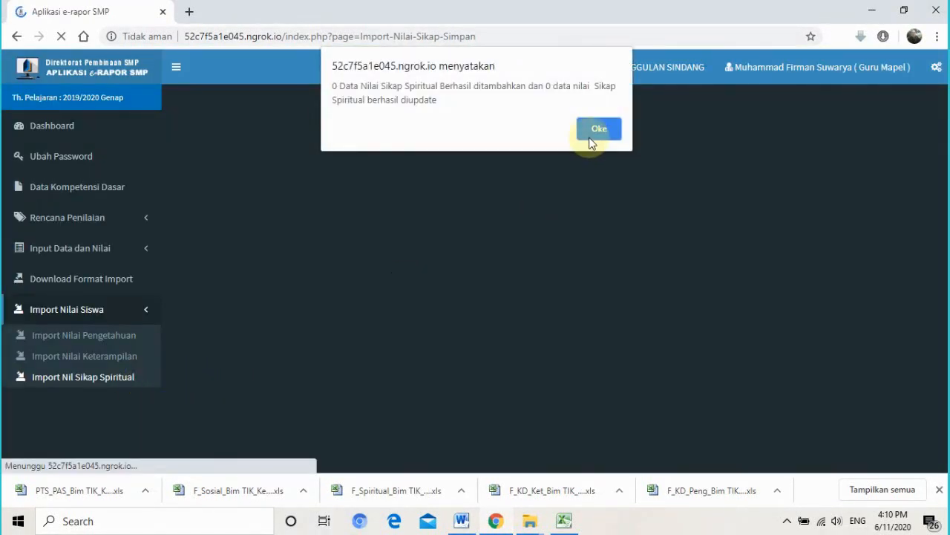
left_click(593, 134)
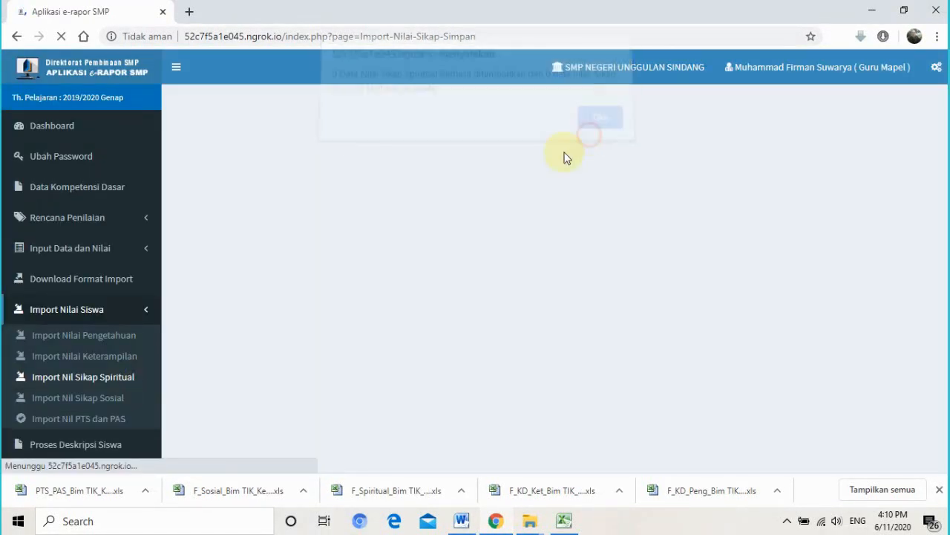
left_click(108, 401)
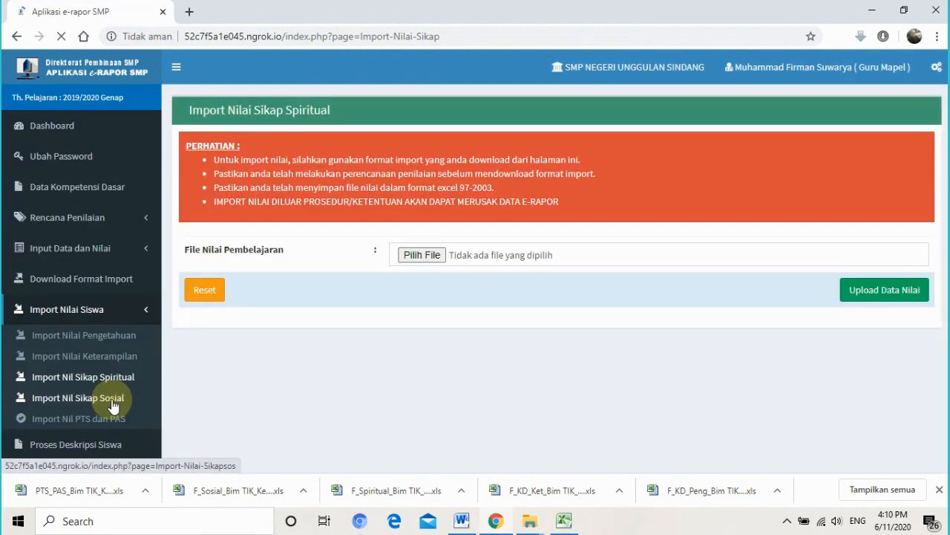
- Upload F_Sosial_Bim TIK_Kelas 7 H.xls, keep the first student at Baik, and save the social grades
left_click(112, 401)
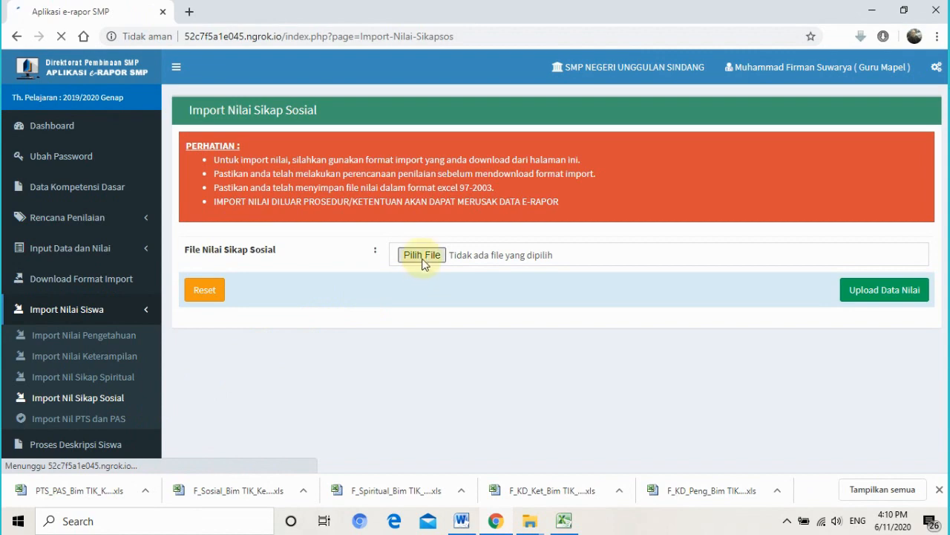
left_click(422, 256)
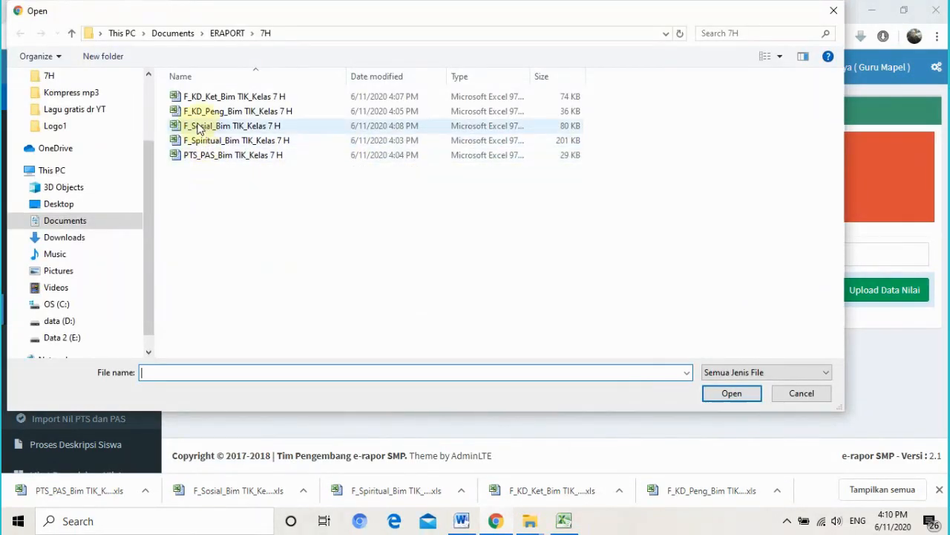
double_click(219, 128)
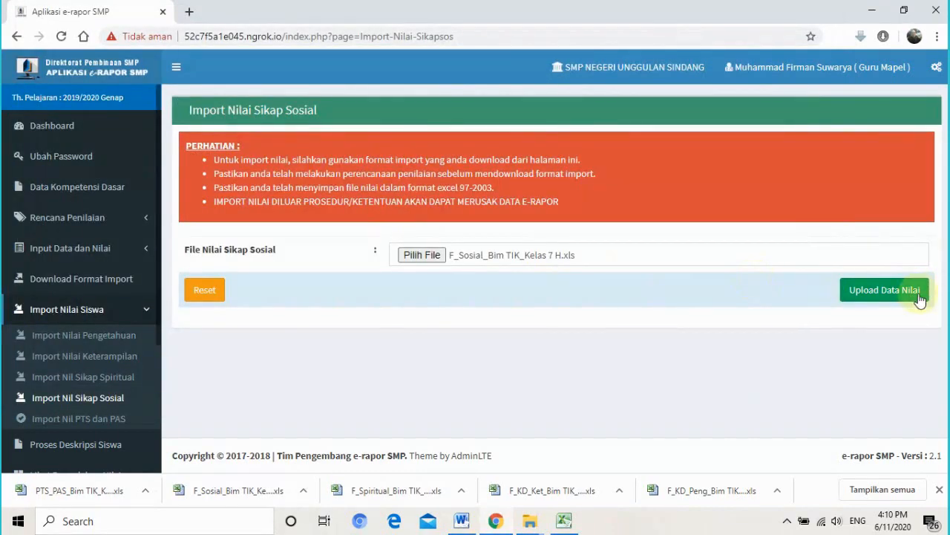
left_click(895, 291)
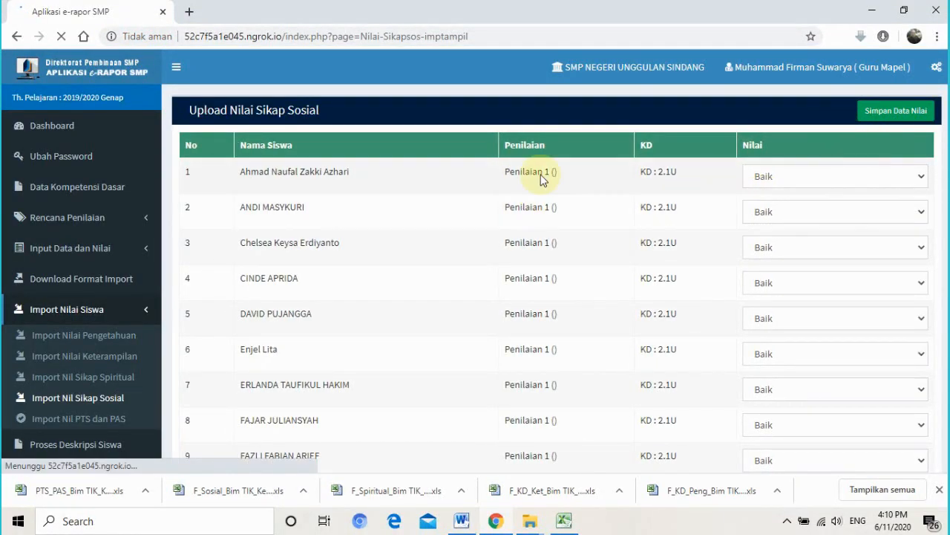
left_click(820, 179)
left_click(819, 181)
left_click(818, 178)
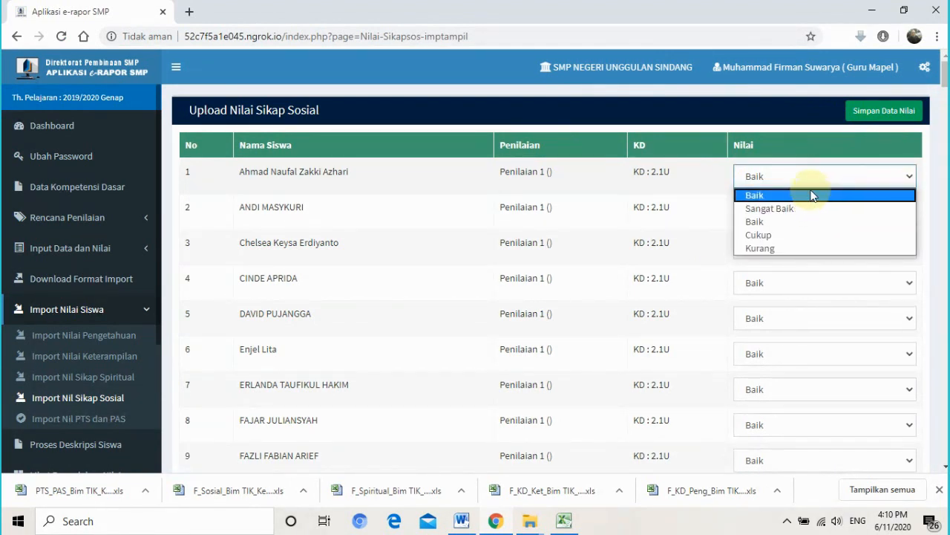
left_click(813, 195)
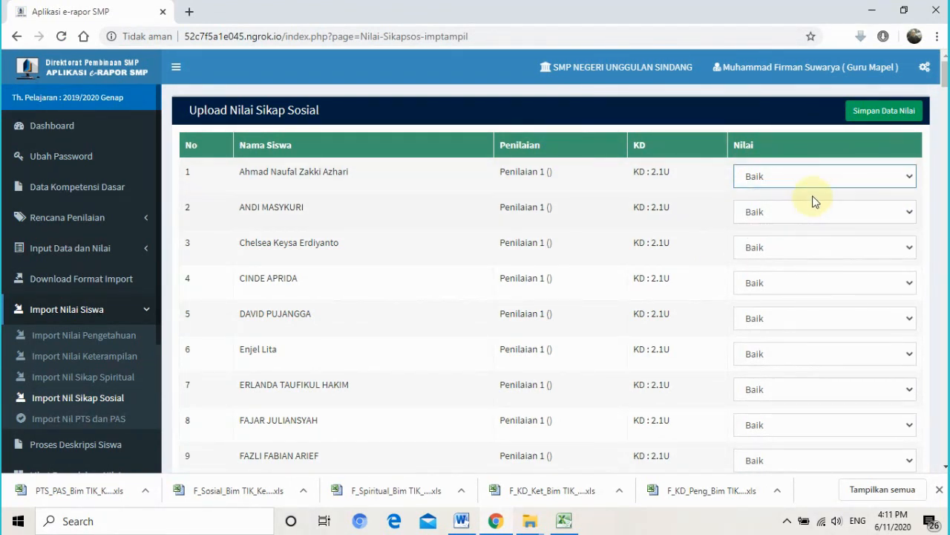
left_click(813, 179)
left_click(812, 177)
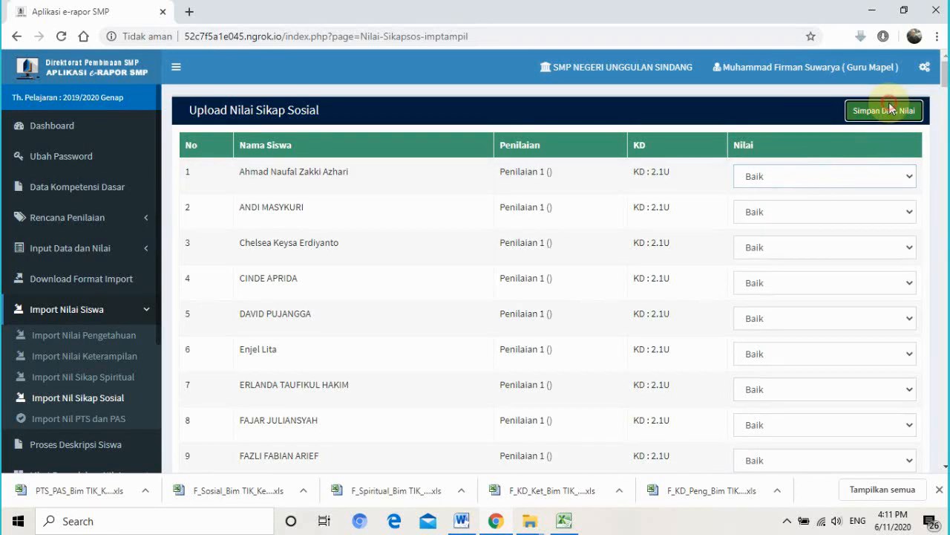
left_click(884, 110)
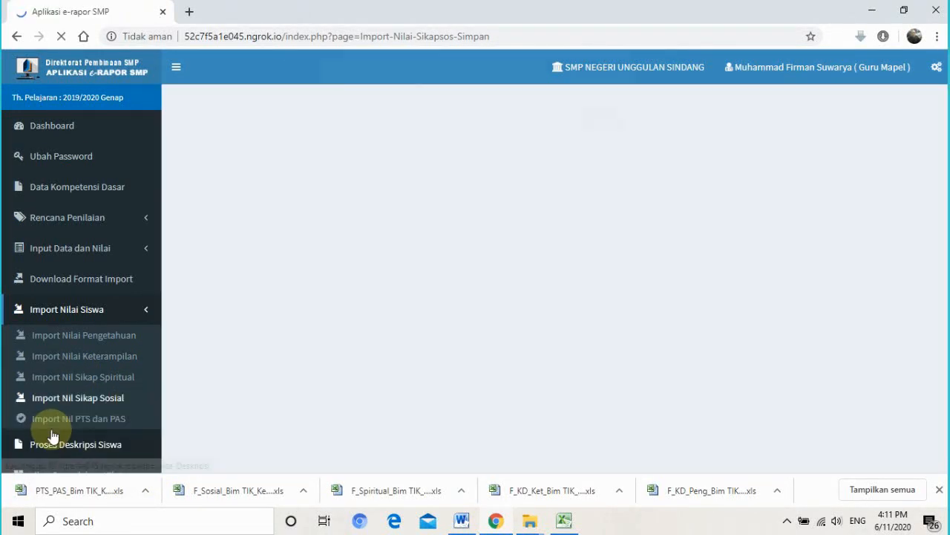
- Attempt the PTS and PAS upload, which ends with a no-file-chosen warning
left_click(594, 128)
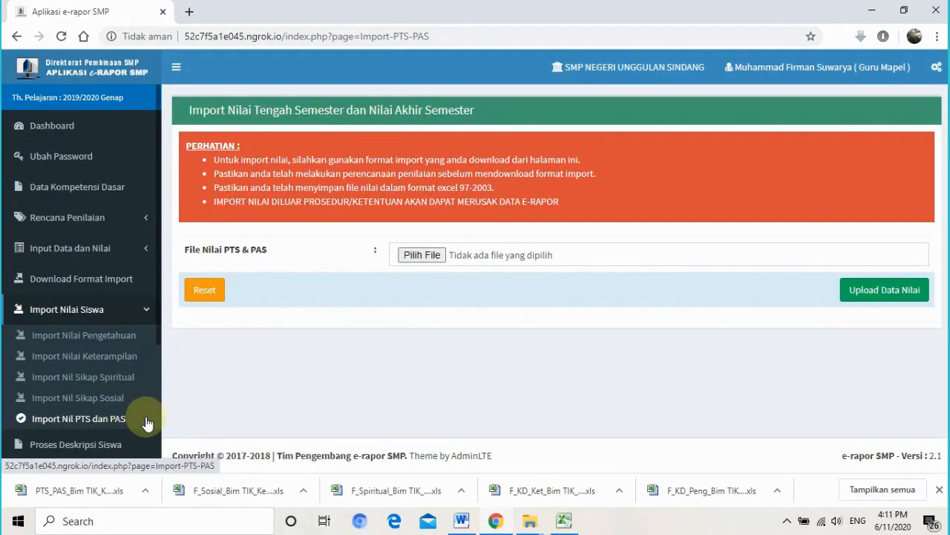
left_click(434, 257)
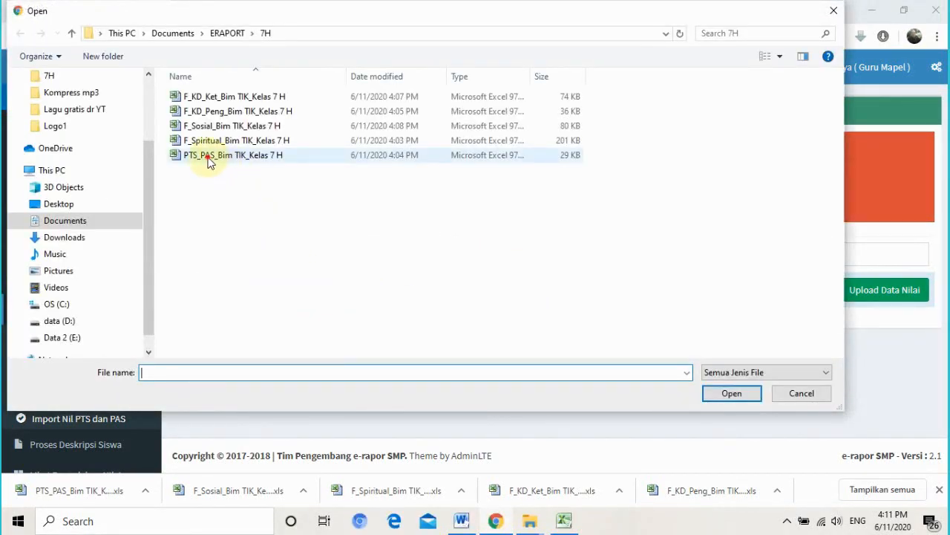
double_click(209, 162)
left_click(468, 257)
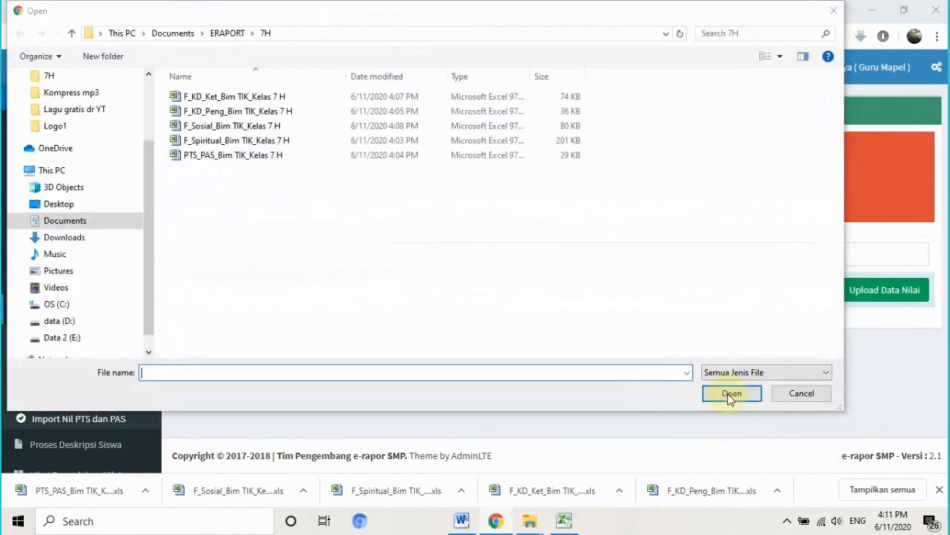
left_click(798, 393)
left_click(857, 297)
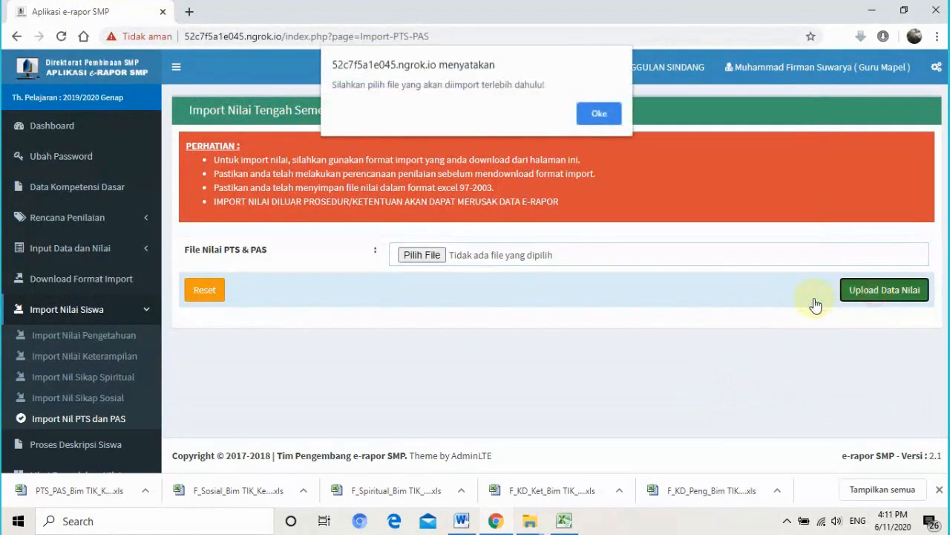
left_click(603, 116)
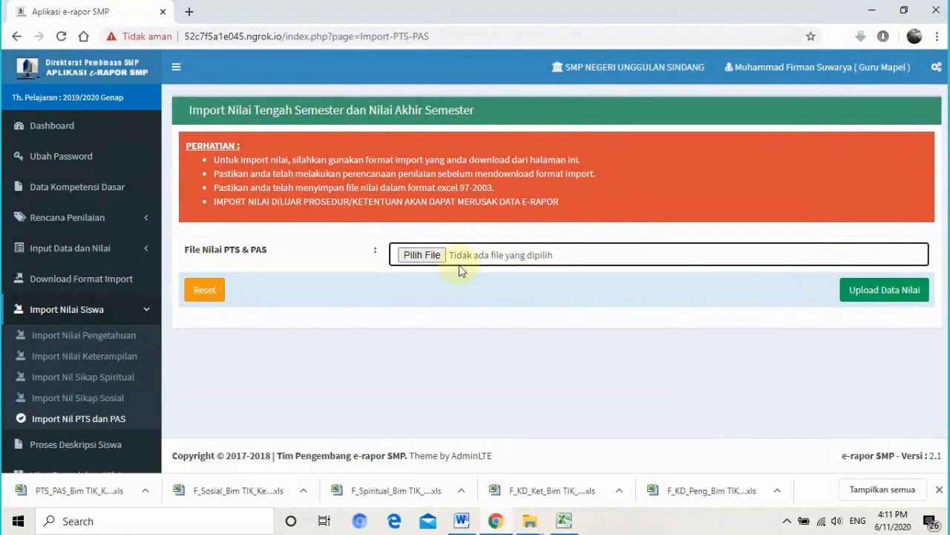
- Choose PTS_PAS_Bim TIK_Kelas 7 H.xls again, upload and save it, with 0 records added
left_click(438, 256)
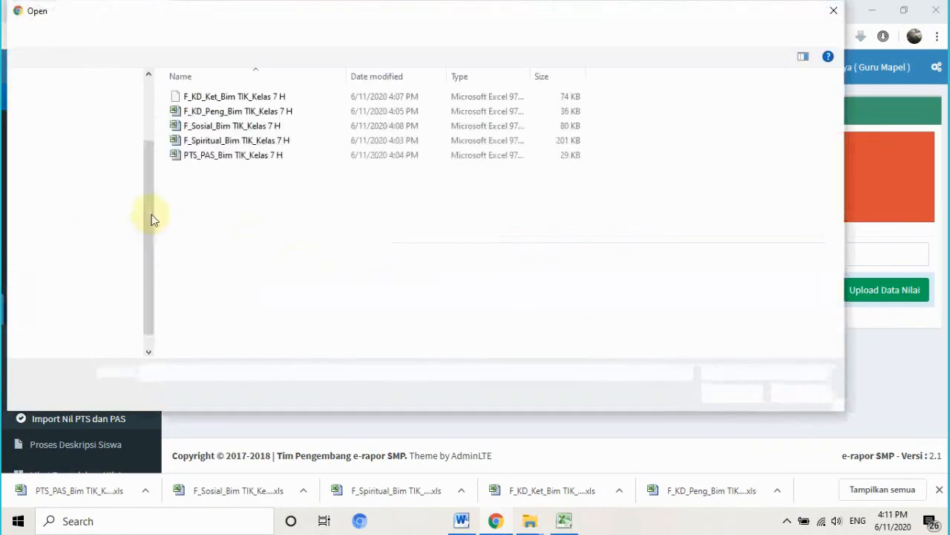
double_click(187, 156)
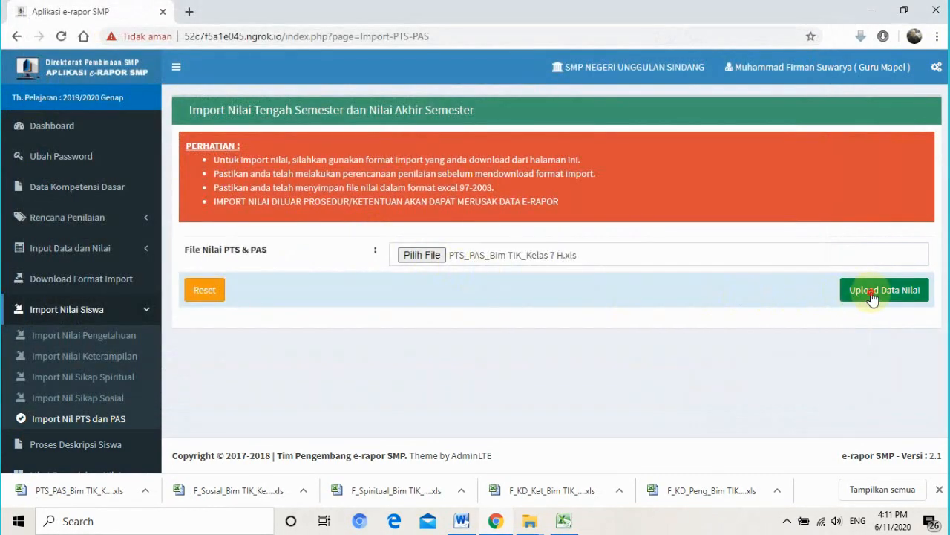
left_click(874, 293)
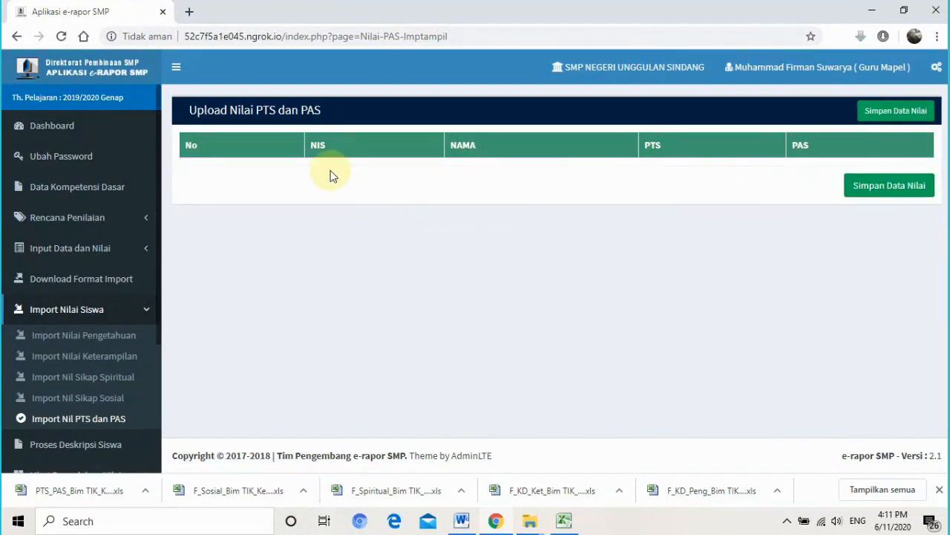
left_click(865, 196)
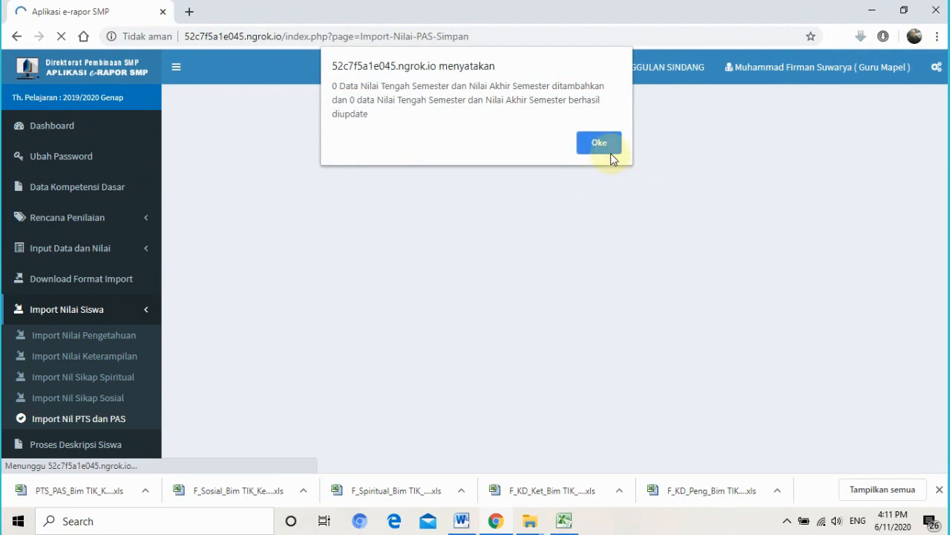
left_click(605, 142)
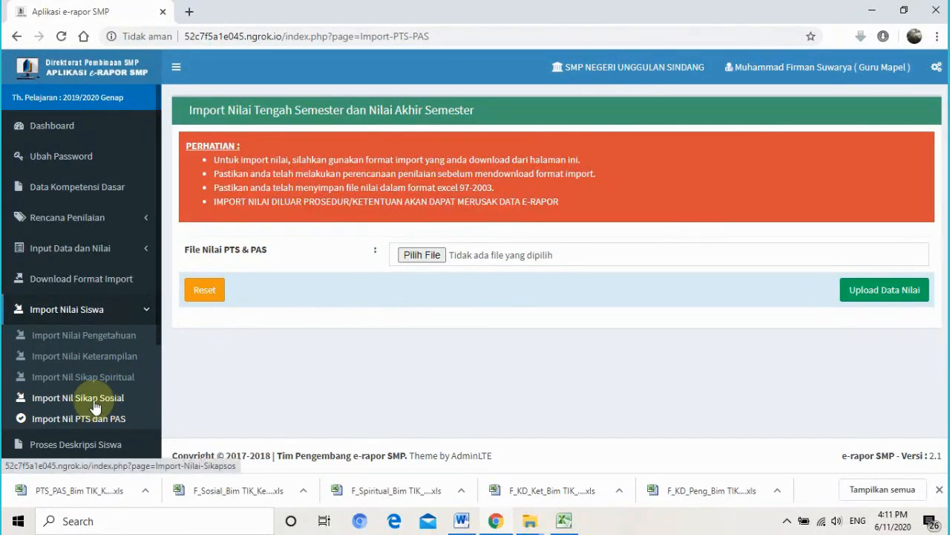
scroll(136, 430, "down", 1)
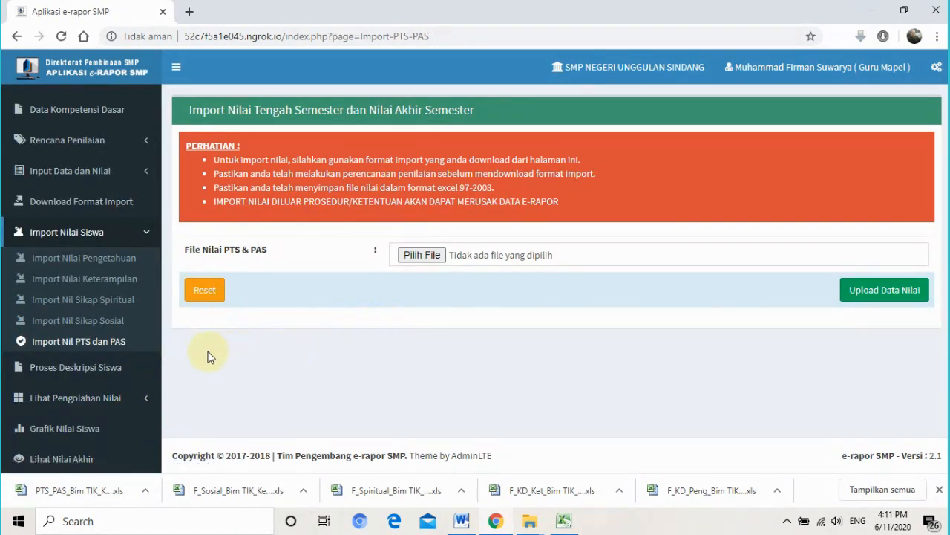
left_click(66, 375)
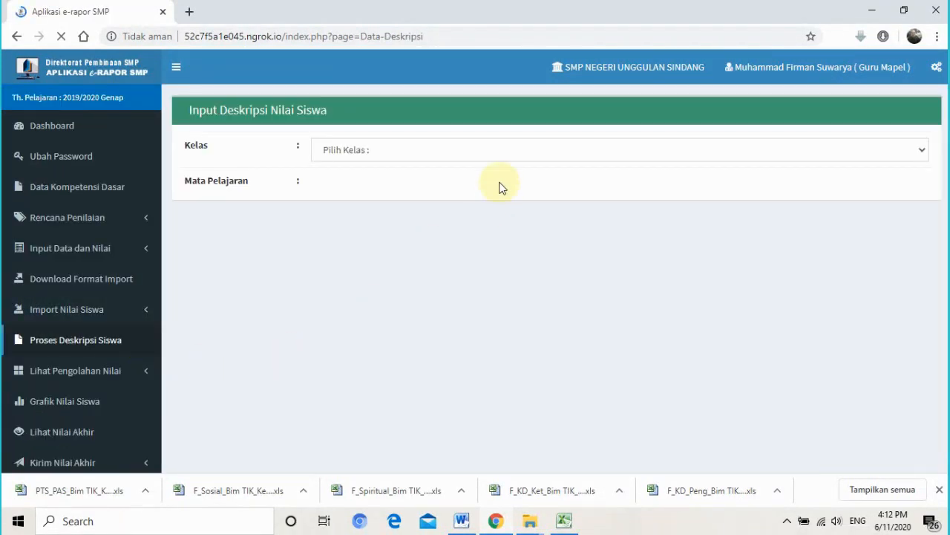
- Select Kelas 7 H and the Bim TIK subject in Proses Deskripsi Siswa
left_click(468, 151)
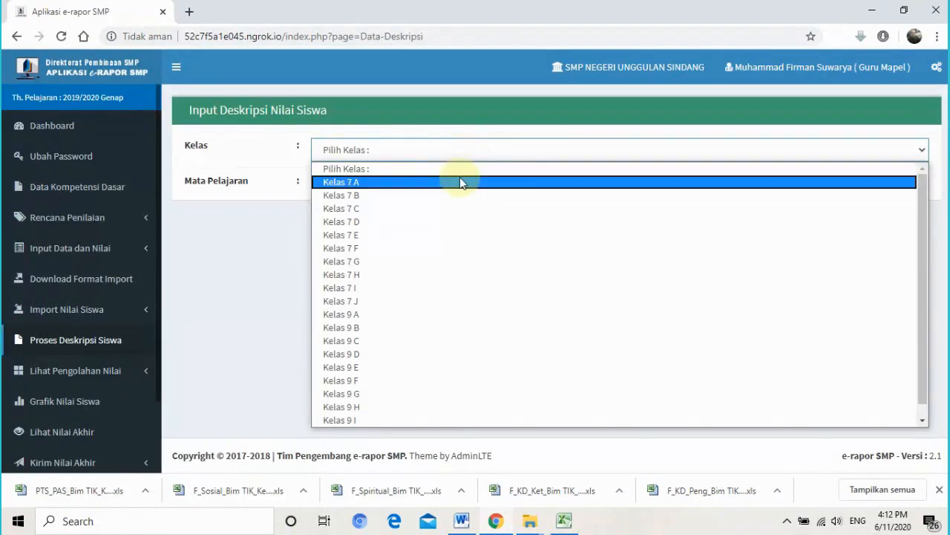
left_click(460, 181)
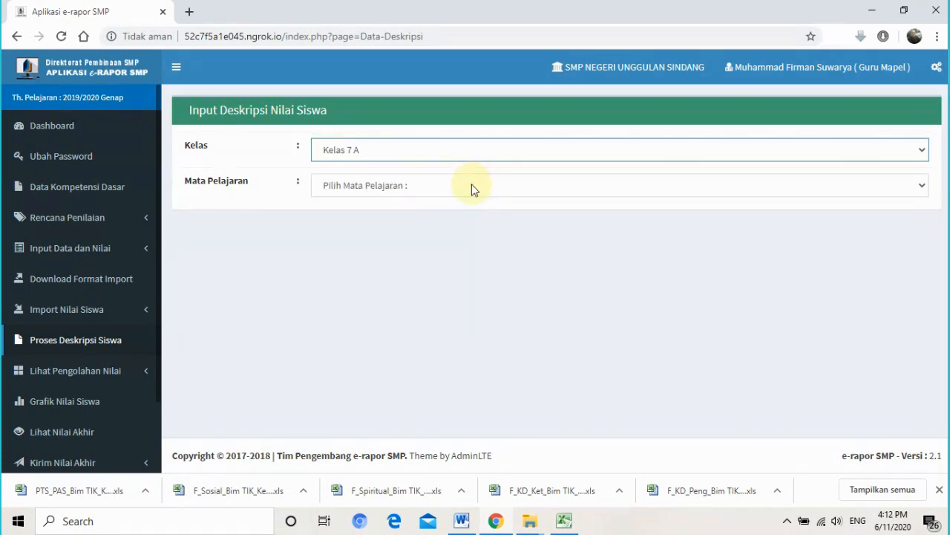
left_click(469, 187)
left_click(465, 153)
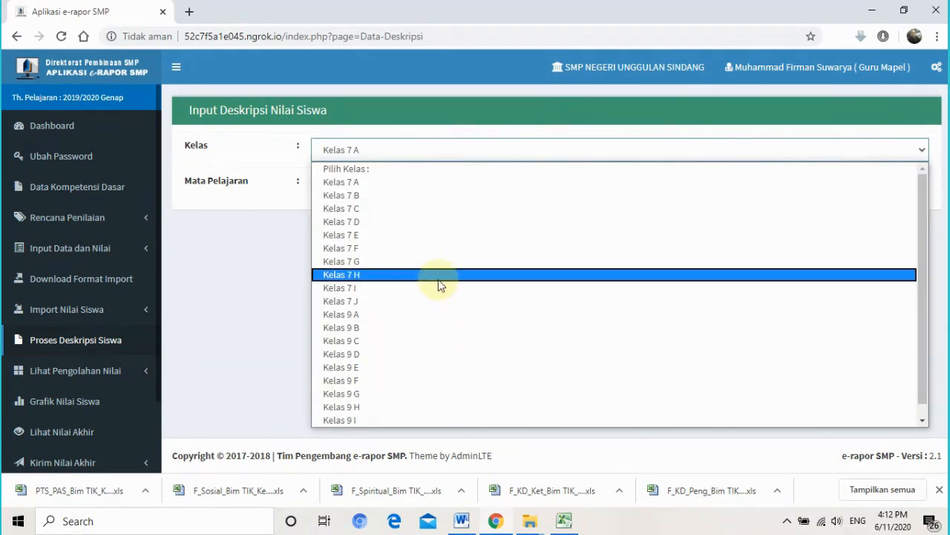
left_click(439, 275)
left_click(446, 187)
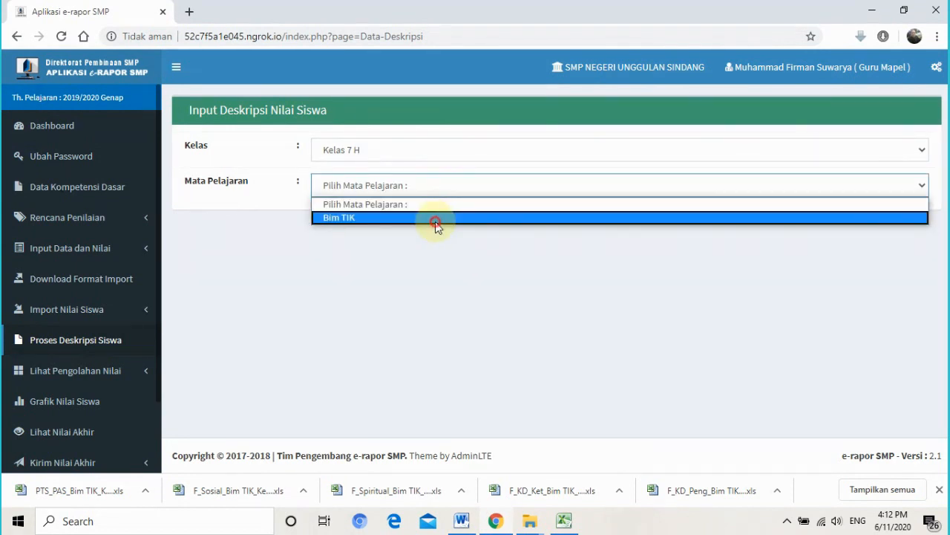
left_click(437, 220)
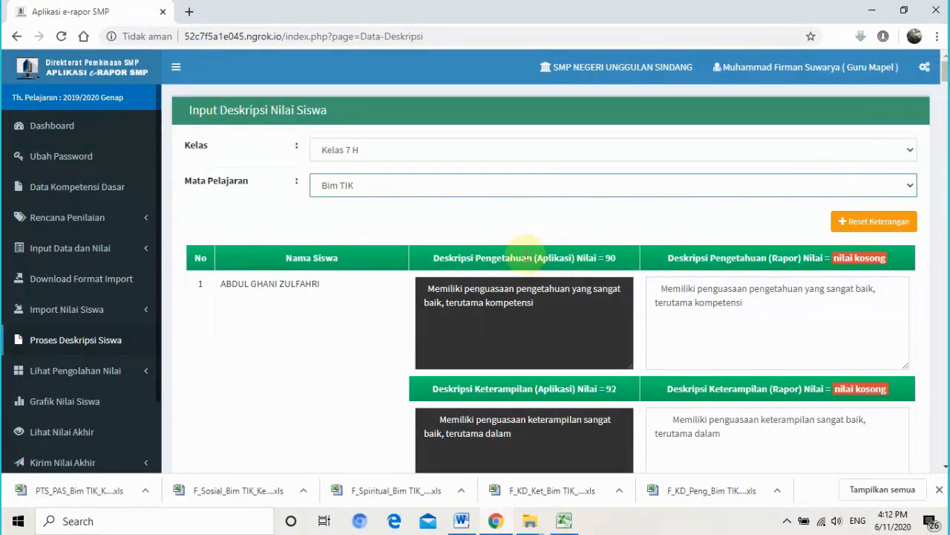
- Review the 90 knowledge score and generated descriptions, then save all 31 students' descriptions
double_click(609, 258)
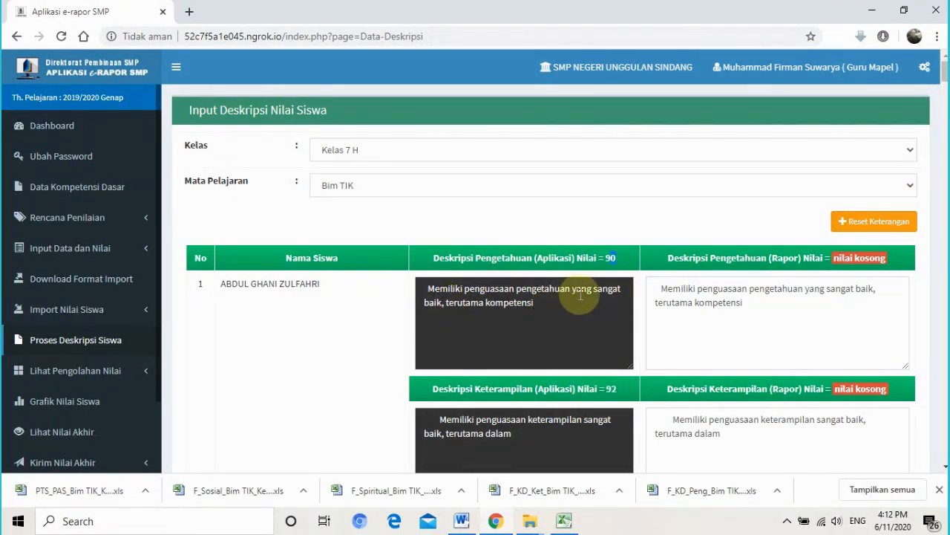
left_click_drag(580, 295, 597, 294)
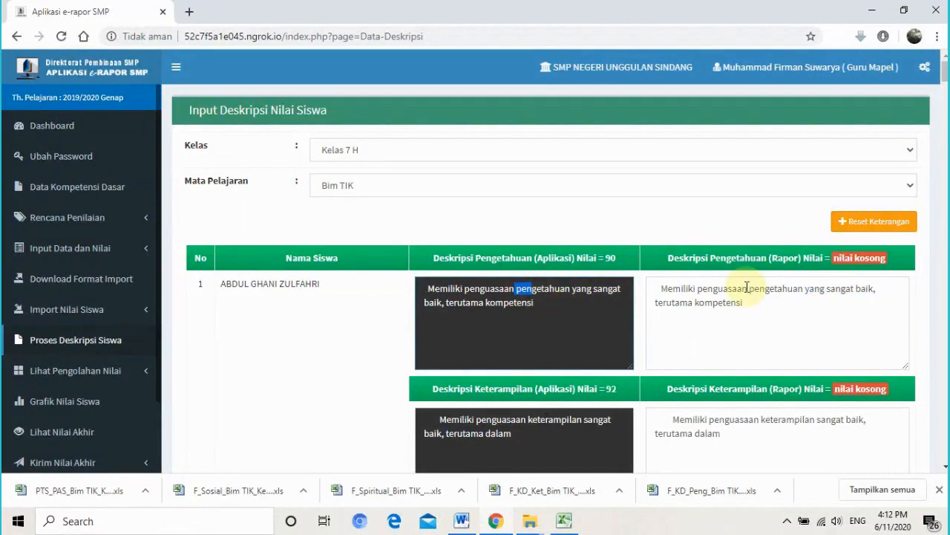
left_click_drag(749, 288, 770, 288)
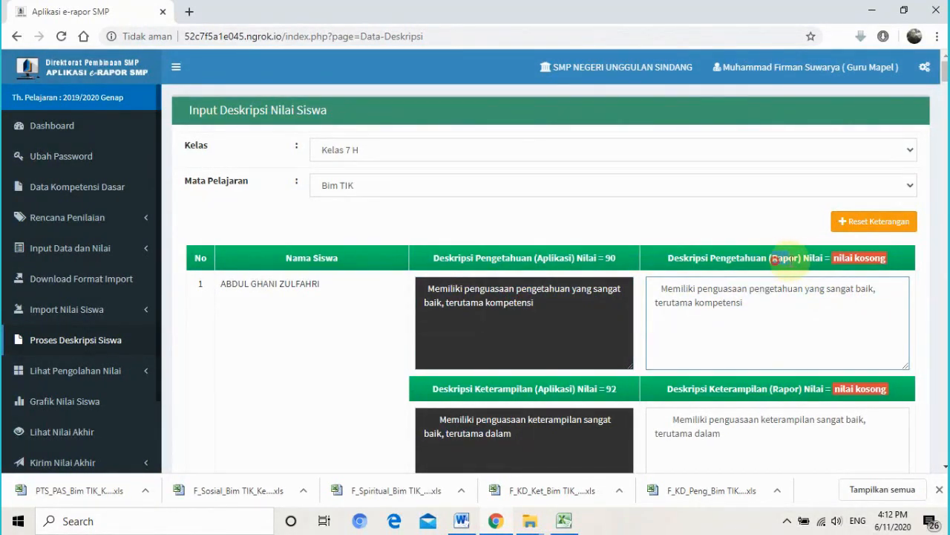
double_click(774, 259)
left_click_drag(835, 260, 888, 258)
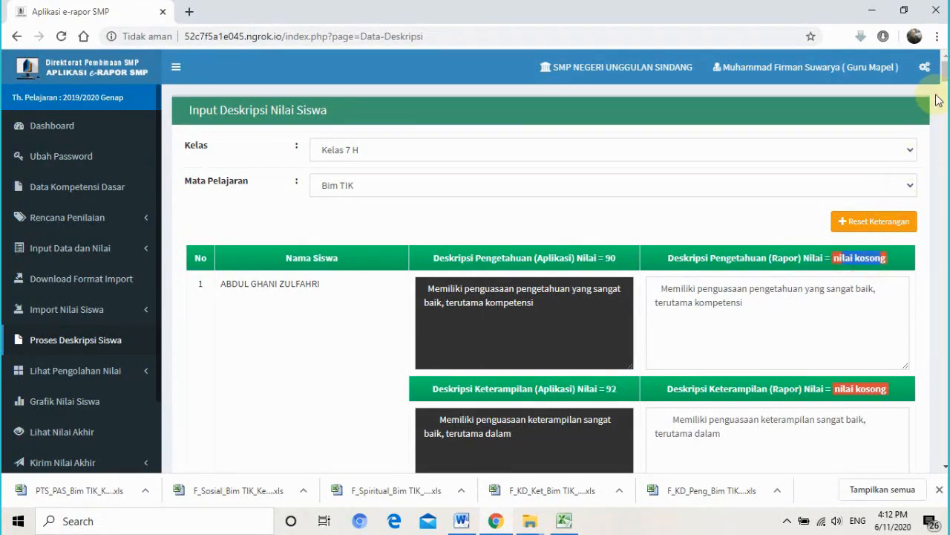
left_click_drag(946, 75, 946, 92)
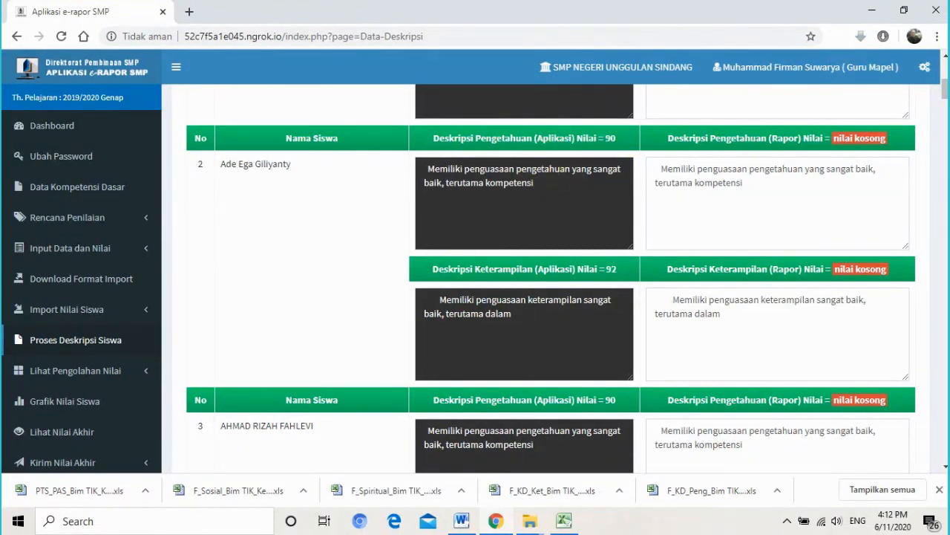
scroll(525, 283, "up", 5)
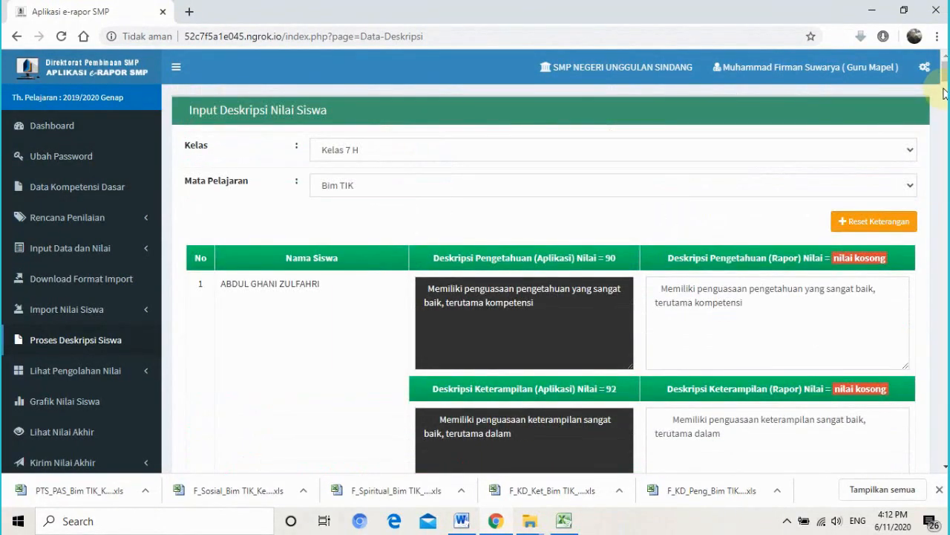
left_click_drag(945, 75, 945, 449)
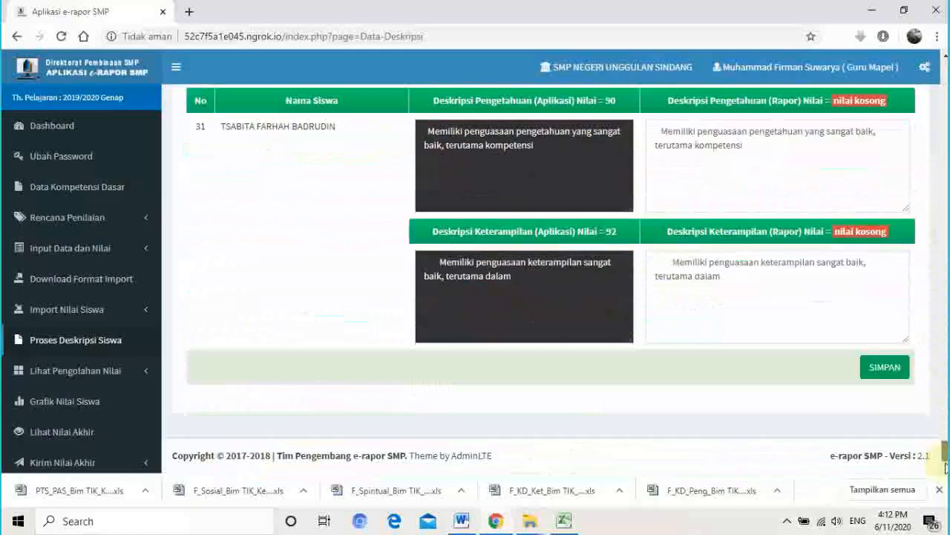
left_click(876, 368)
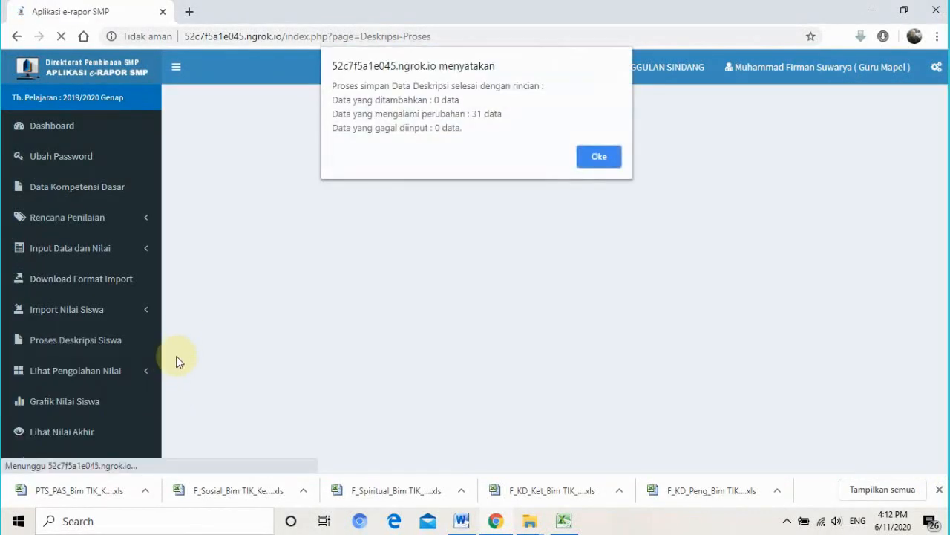
left_click(607, 156)
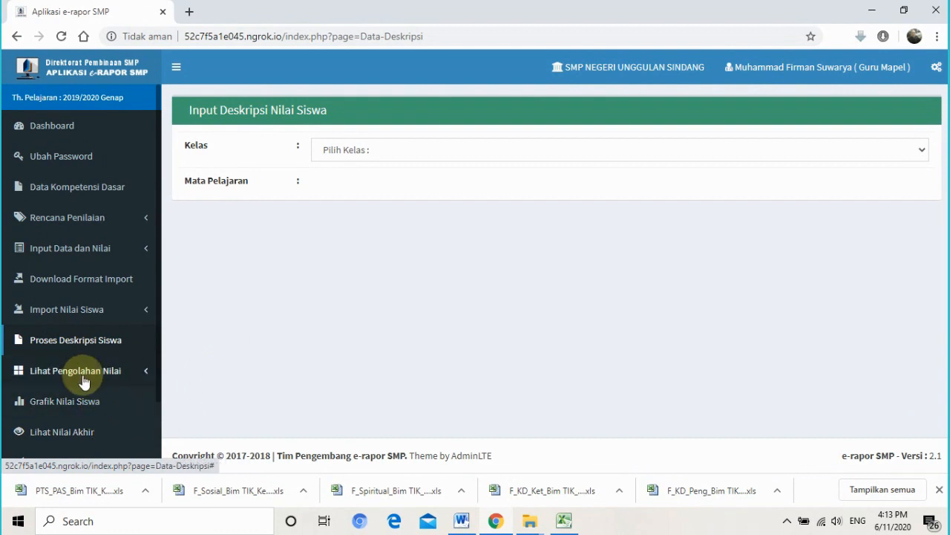
- Show the Nilai Pengetahuan results for Kelas 7 H, Bim TIK
left_click(85, 379)
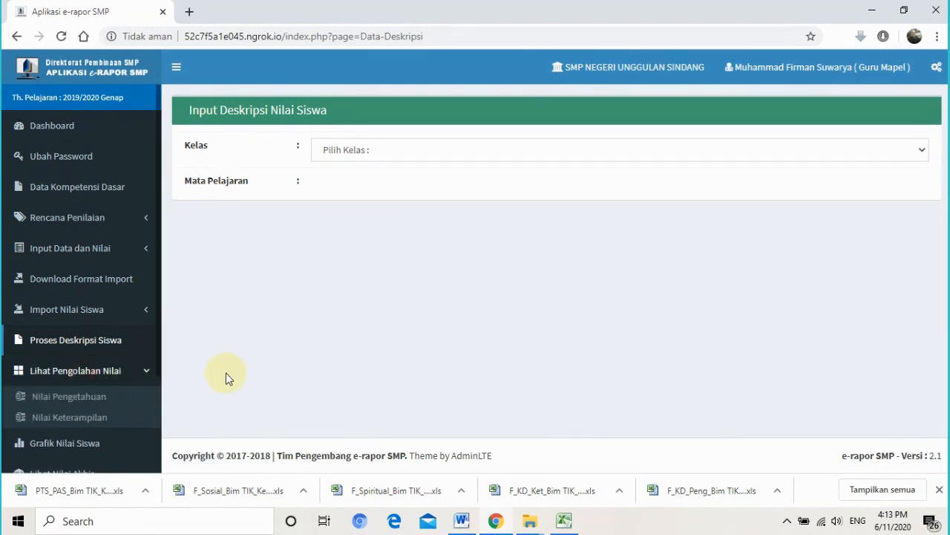
left_click(125, 399)
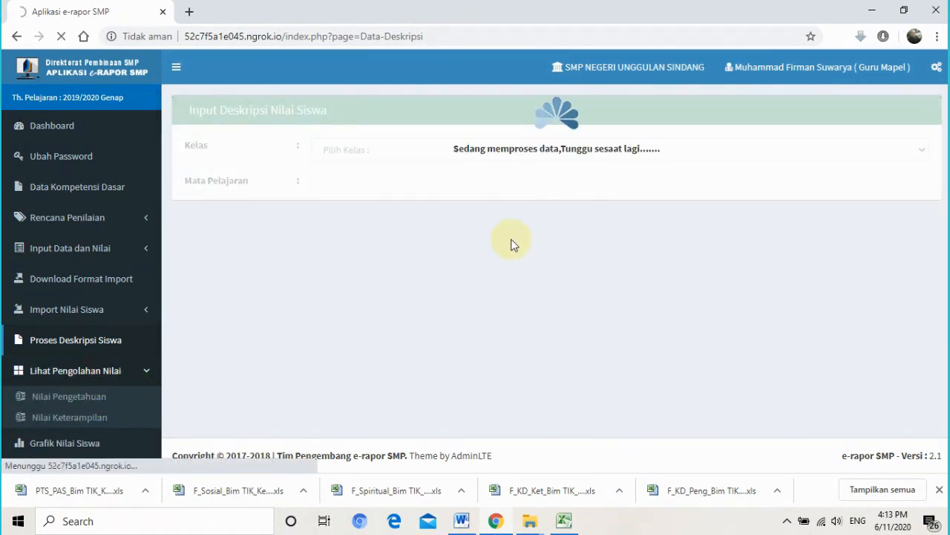
left_click(557, 156)
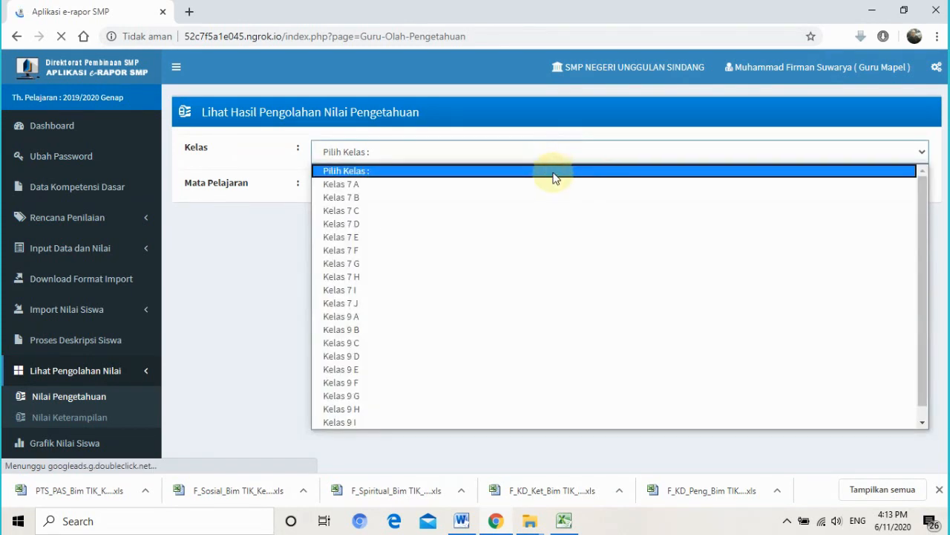
left_click(466, 278)
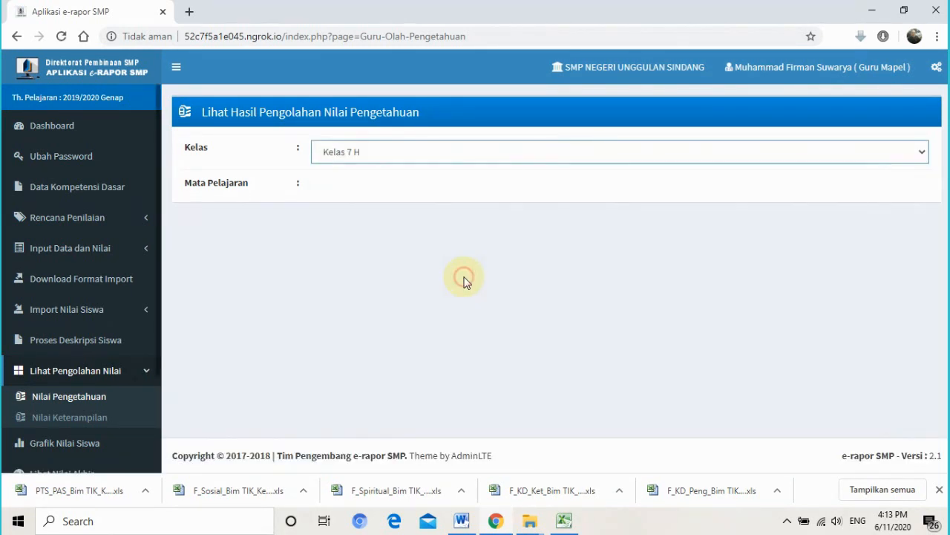
left_click(452, 188)
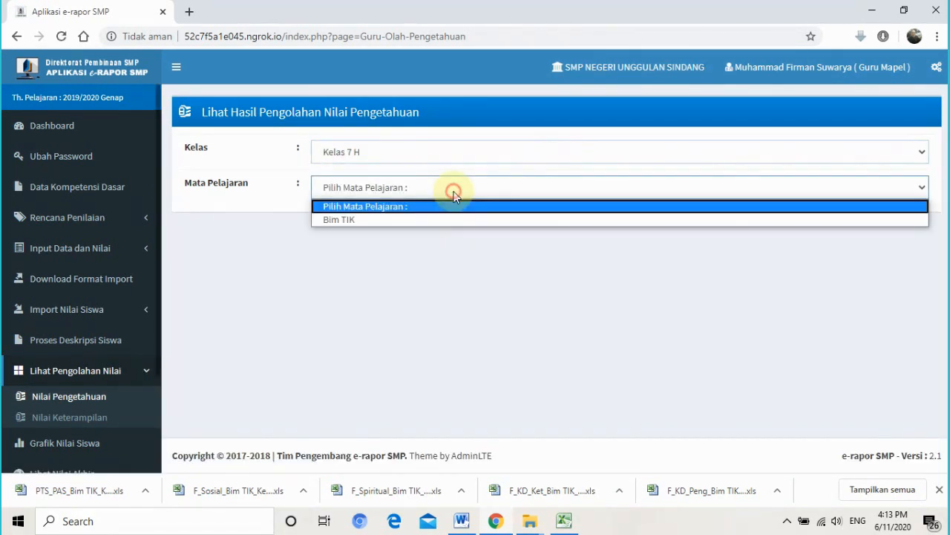
left_click(443, 220)
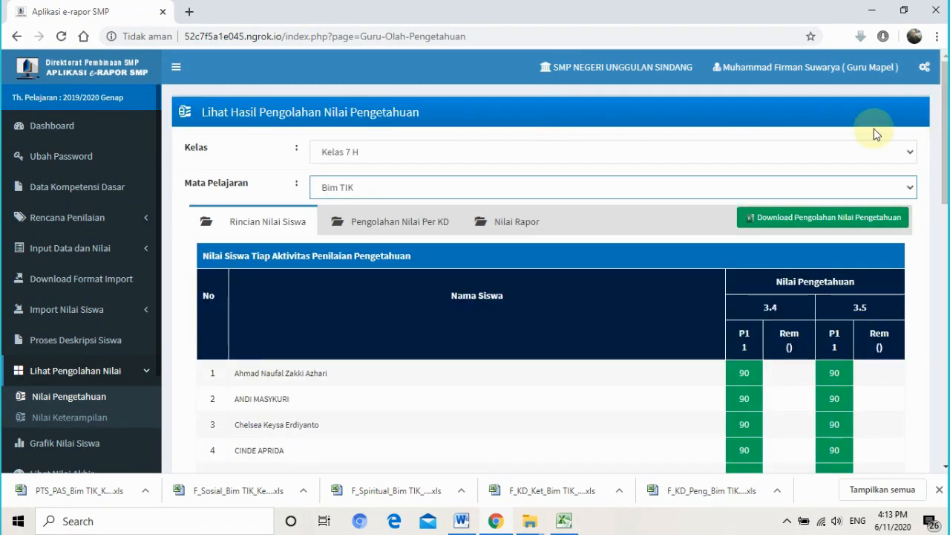
- Review the knowledge results table, including row 1's KD 3.5 score of 90
scroll(946, 167, "down", 1)
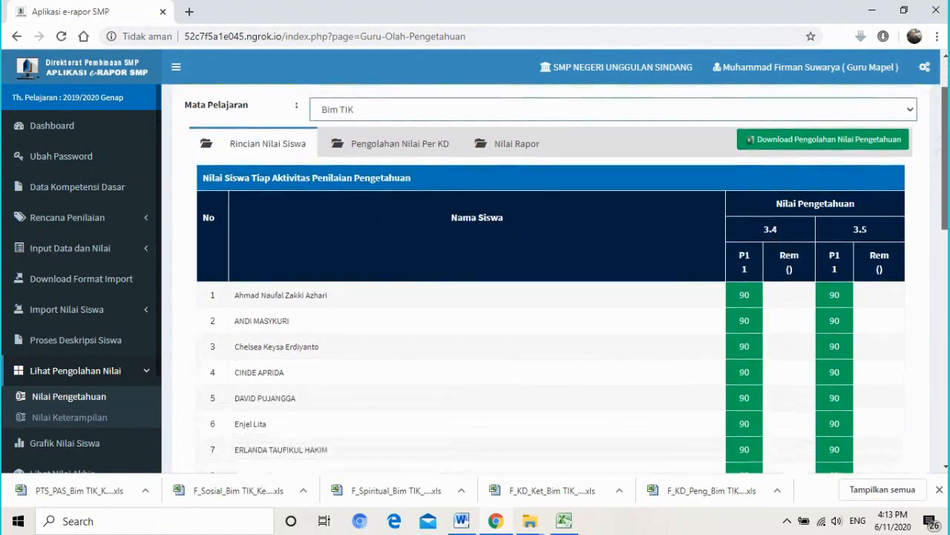
left_click_drag(945, 170, 945, 167)
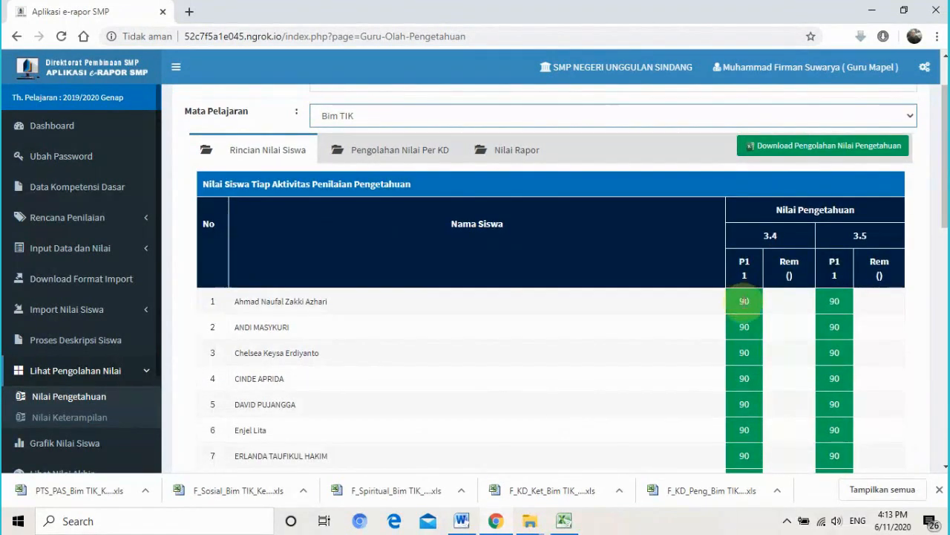
left_click_drag(743, 301, 779, 307)
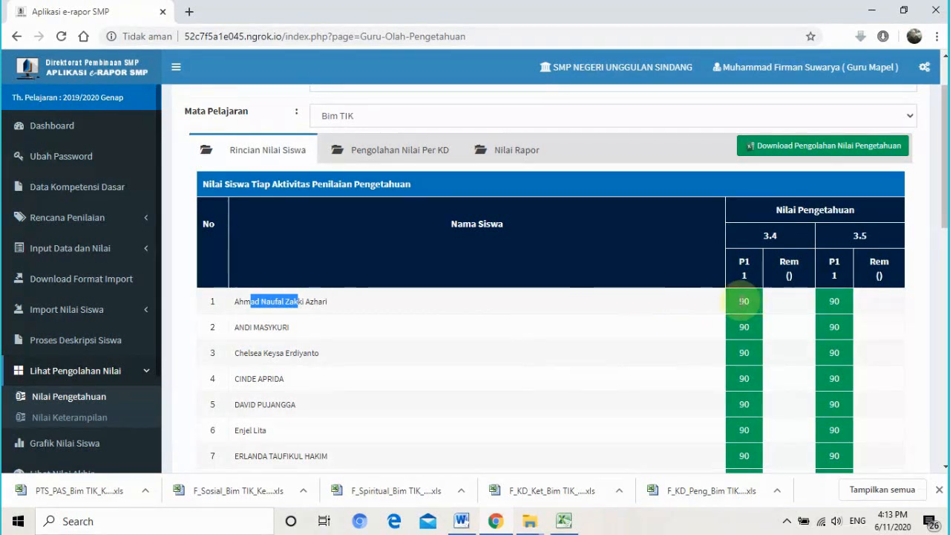
left_click_drag(756, 301, 817, 227)
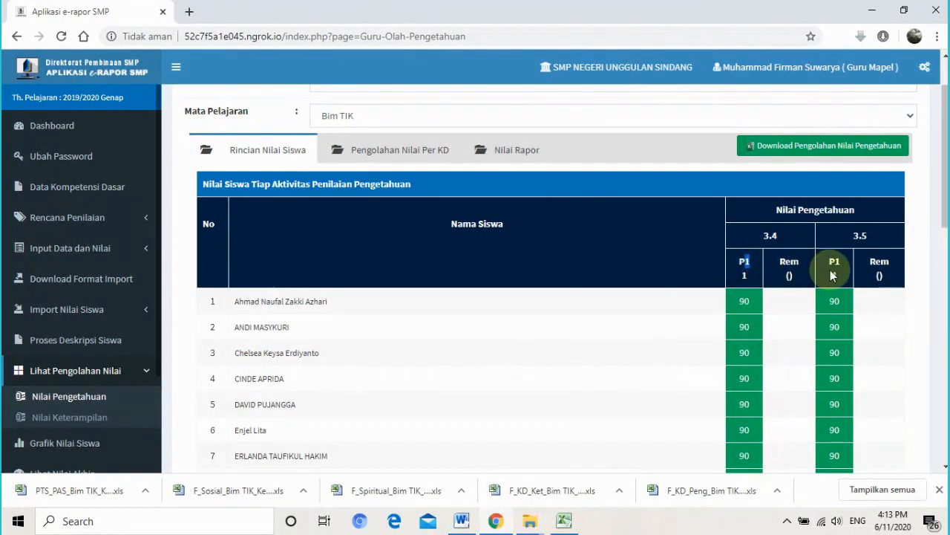
double_click(835, 301)
scroll(549, 282, "down", 9)
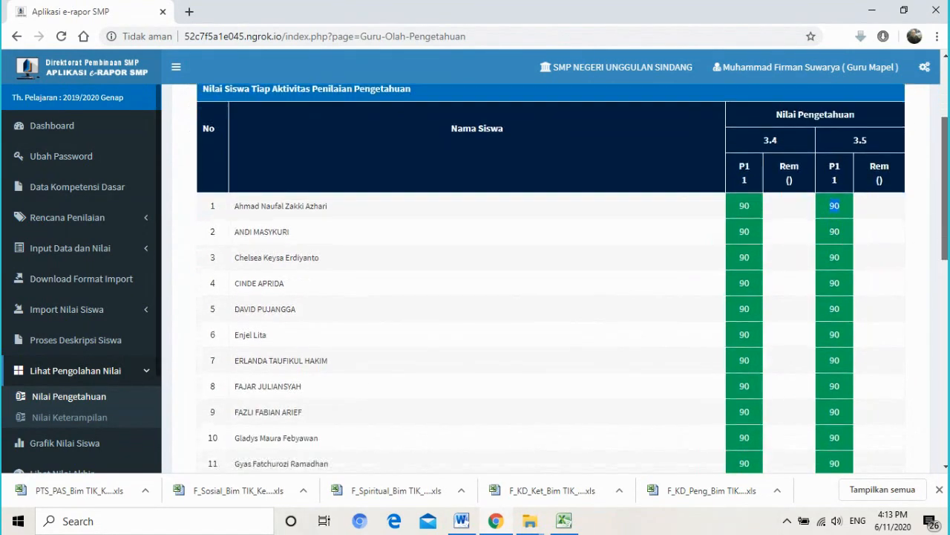
scroll(550, 283, "up", 6)
scroll(550, 283, "up", 4)
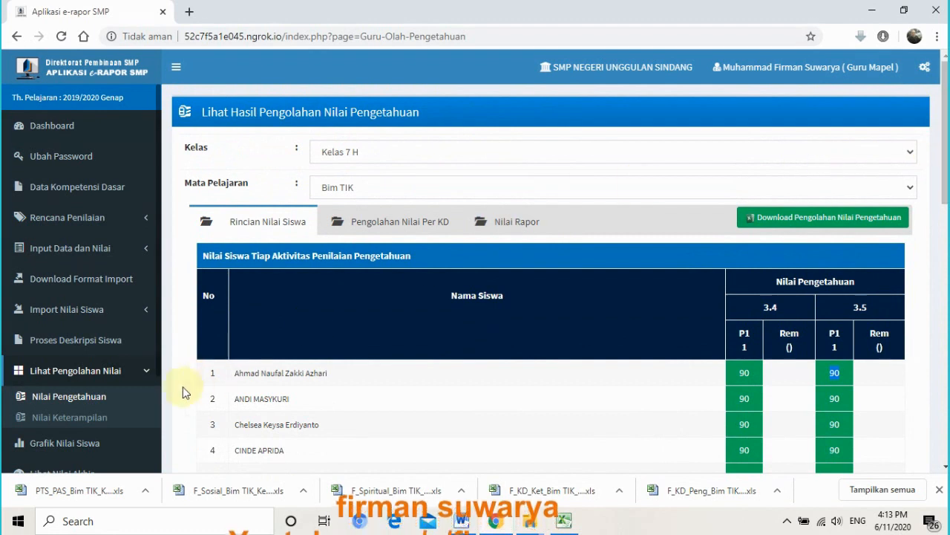
left_click(78, 427)
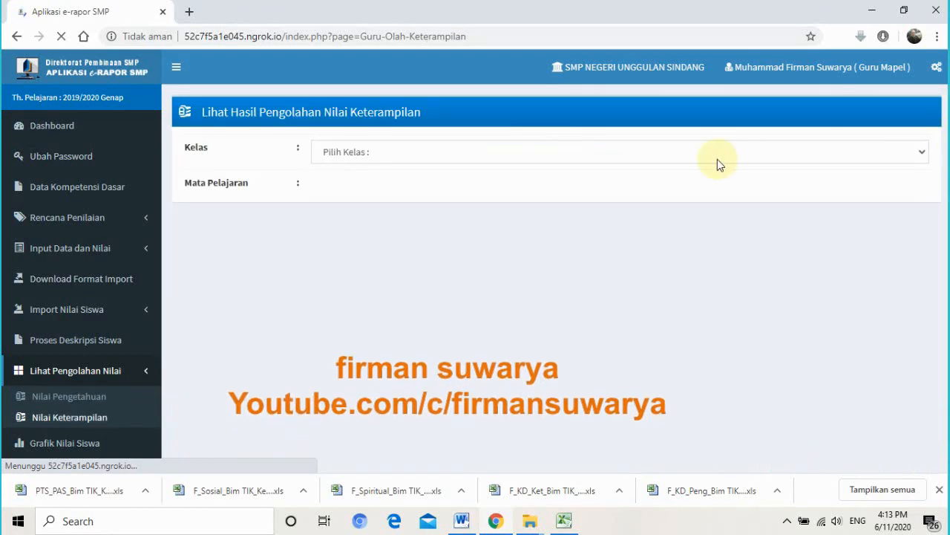
left_click(695, 156)
left_click(603, 279)
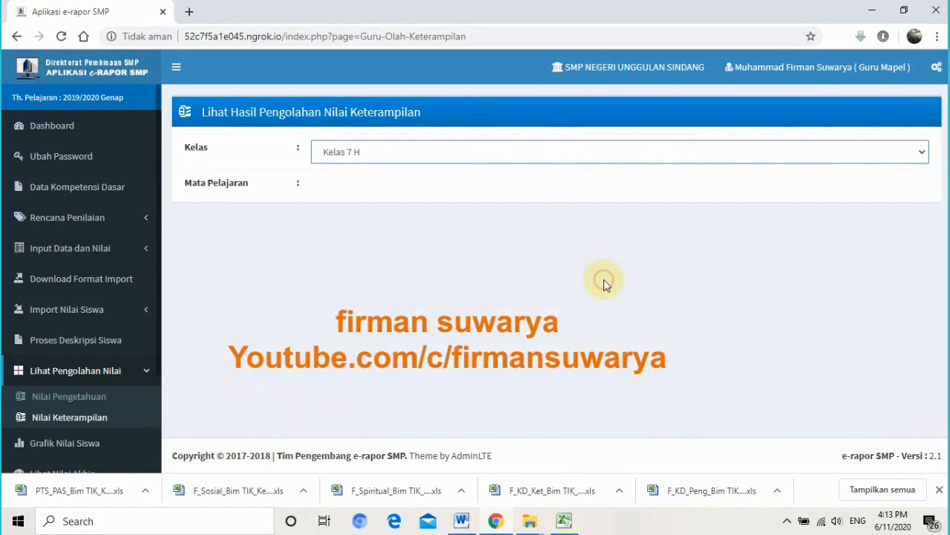
left_click(498, 190)
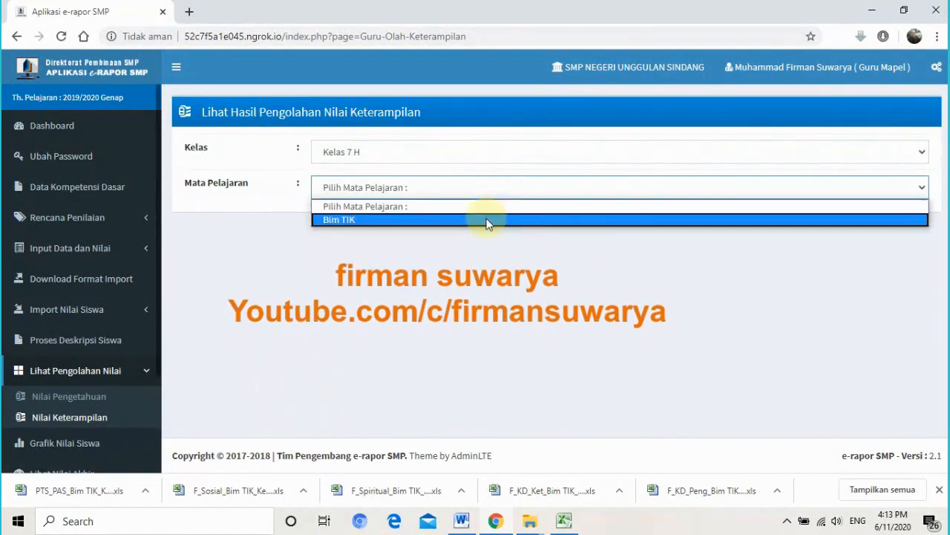
left_click(486, 220)
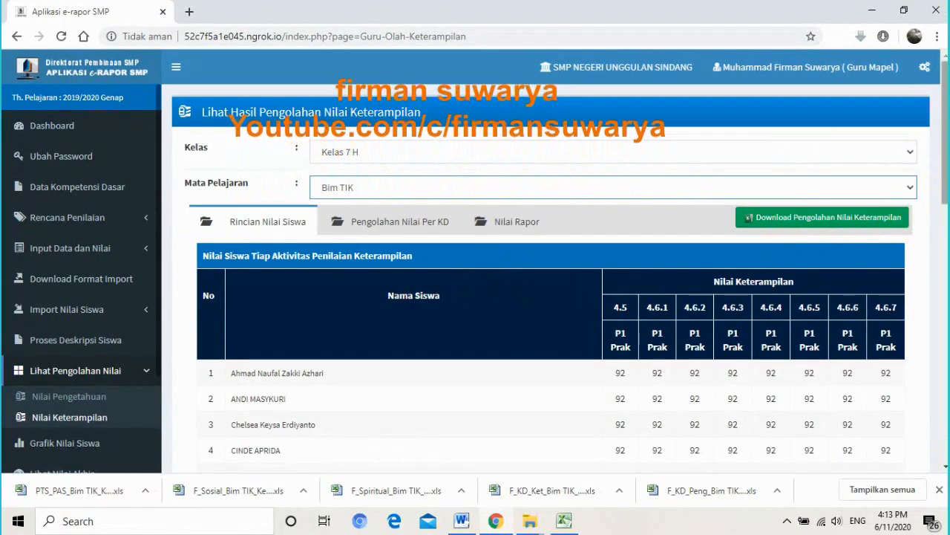
scroll(905, 229, "down", 1)
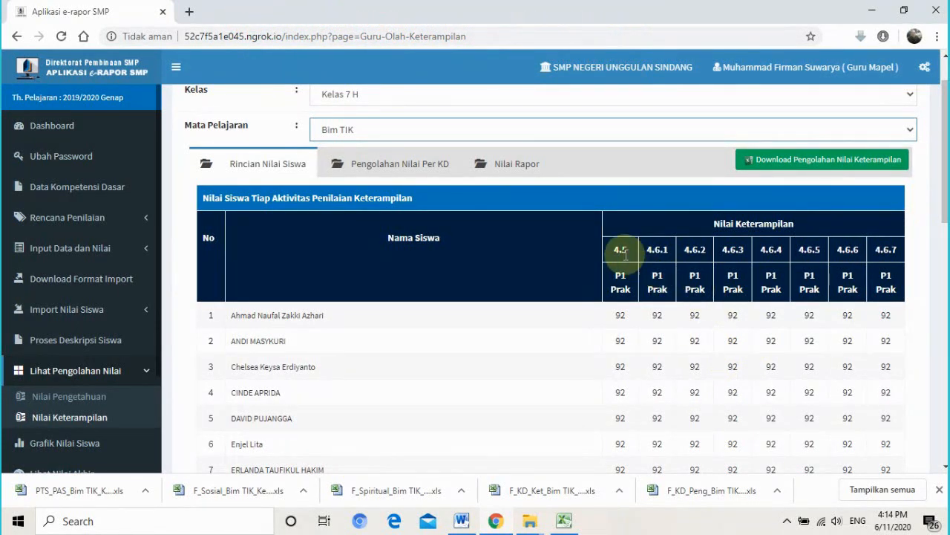
left_click_drag(617, 253, 670, 251)
left_click_drag(684, 251, 786, 255)
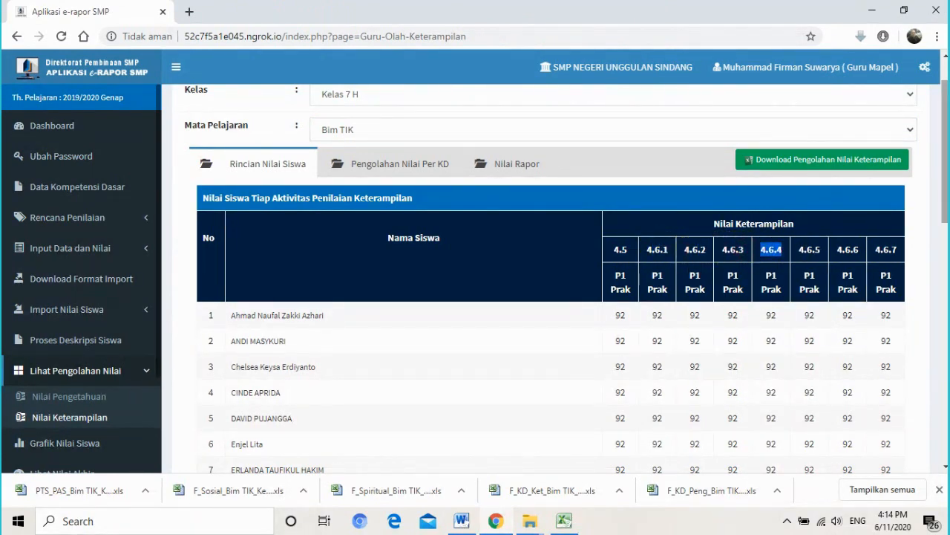
scroll(923, 259, "down", 2)
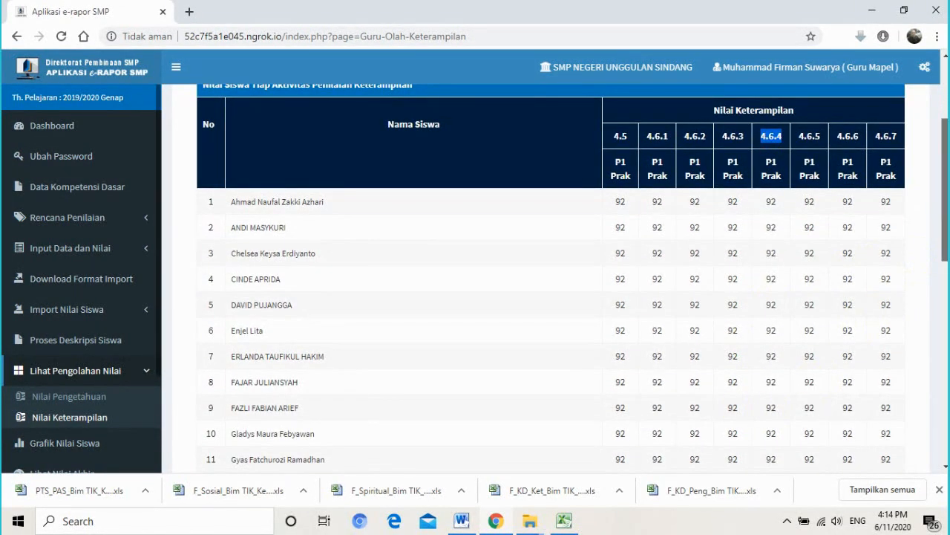
scroll(110, 396, "down", 1)
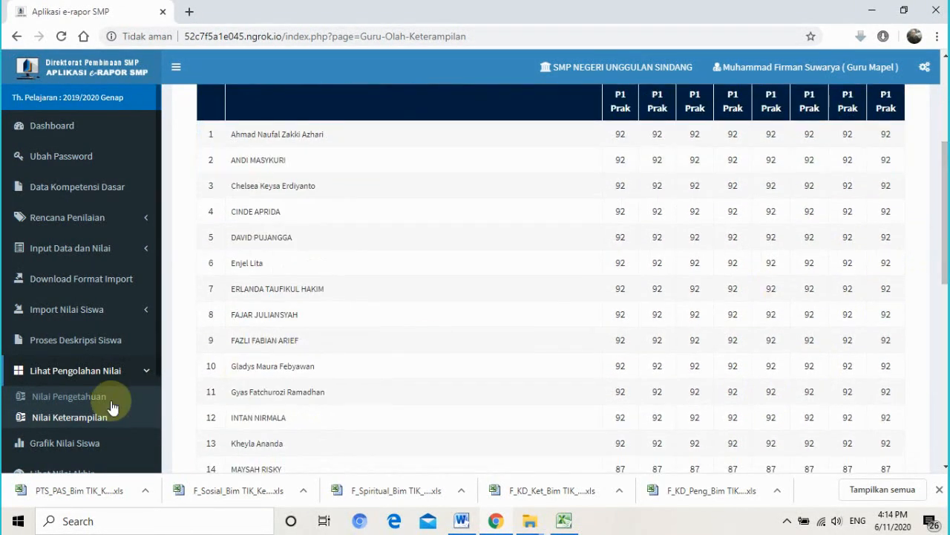
- On Grafik Nilai Siswa, list the Kelas 7 H students for Bim TIK
left_click(82, 444)
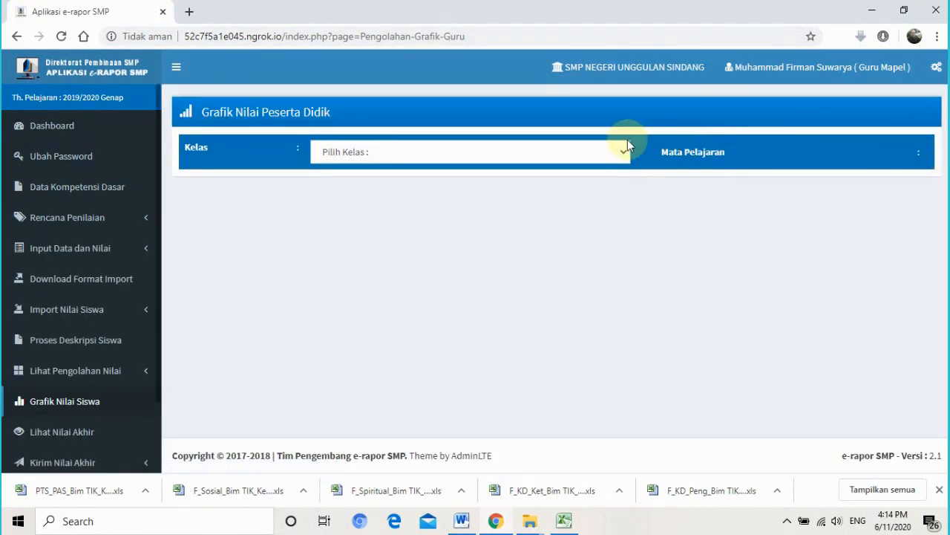
left_click(616, 152)
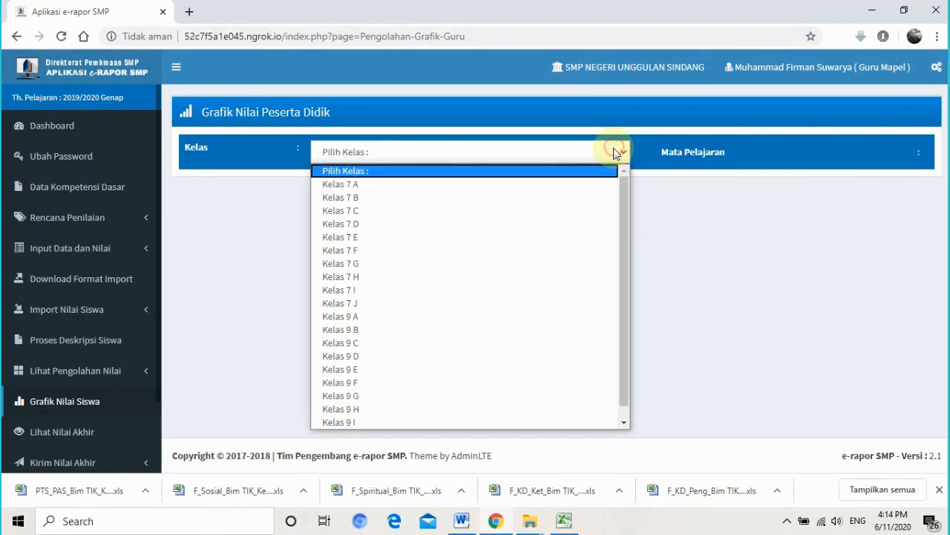
left_click(417, 277)
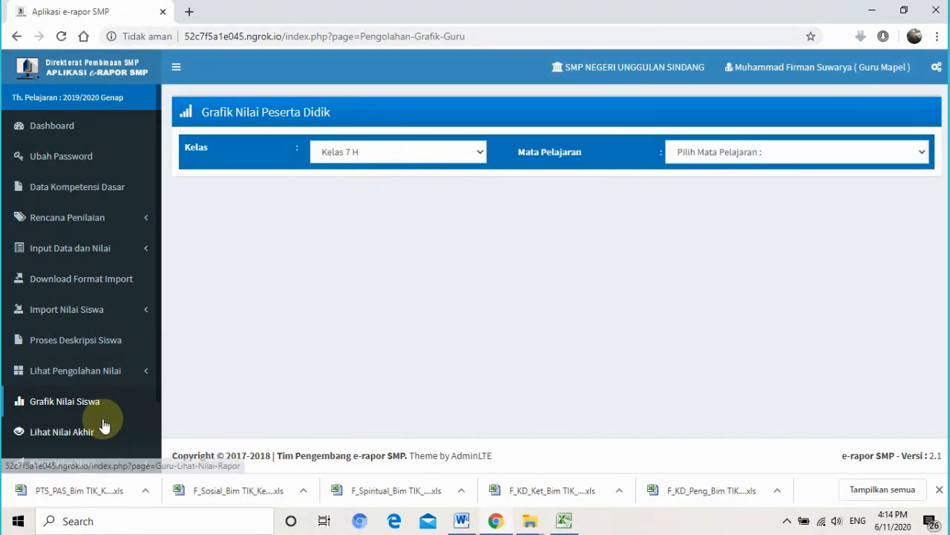
left_click(741, 153)
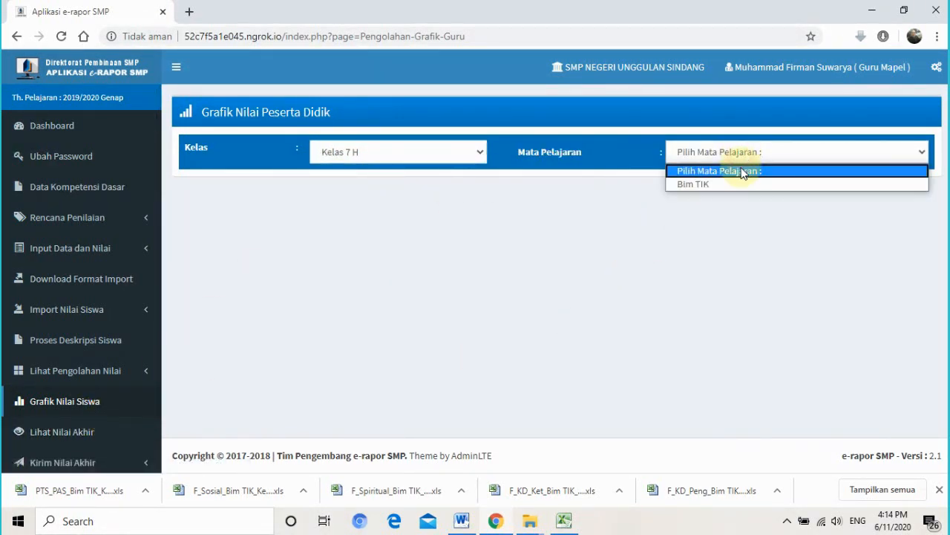
left_click(741, 182)
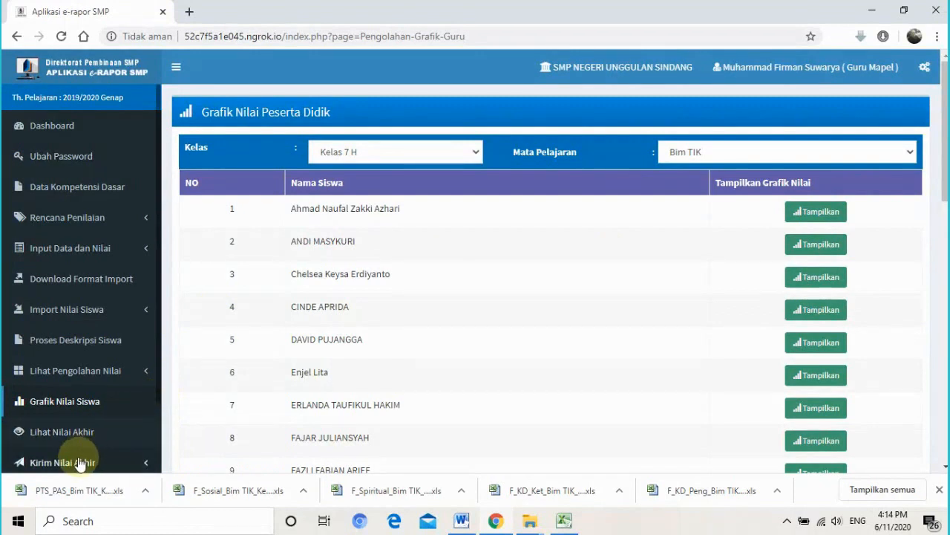
left_click(62, 436)
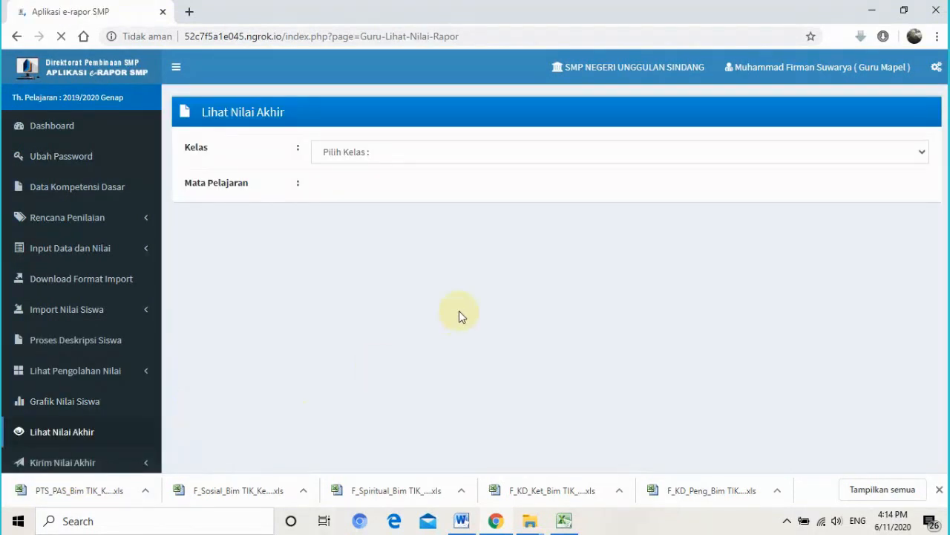
- Load the final grades for Kelas 7 A, subject Bim TIK
left_click(439, 152)
left_click(438, 186)
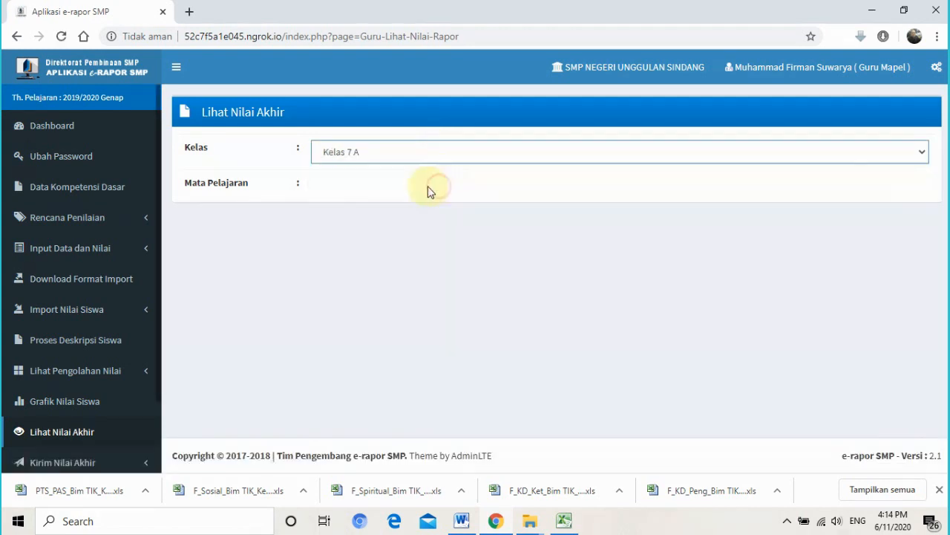
left_click(325, 192)
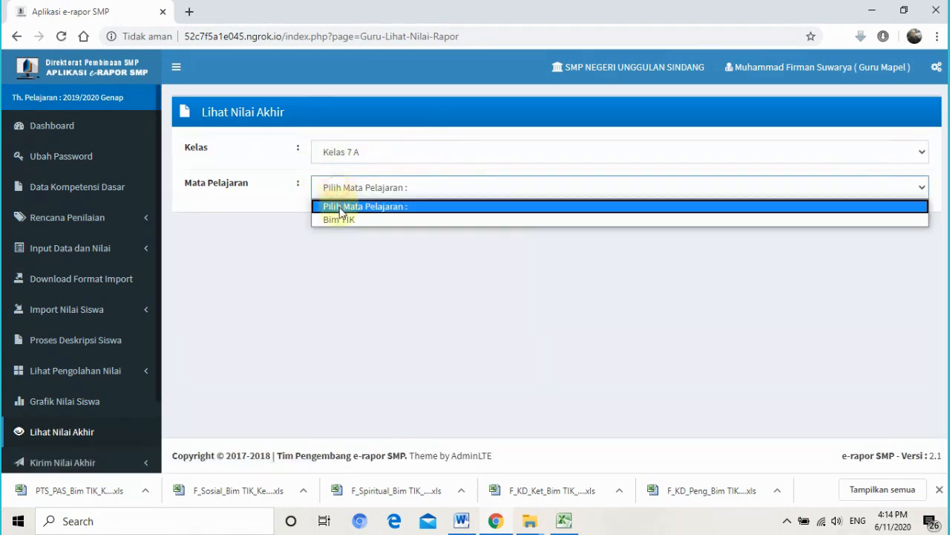
left_click(340, 219)
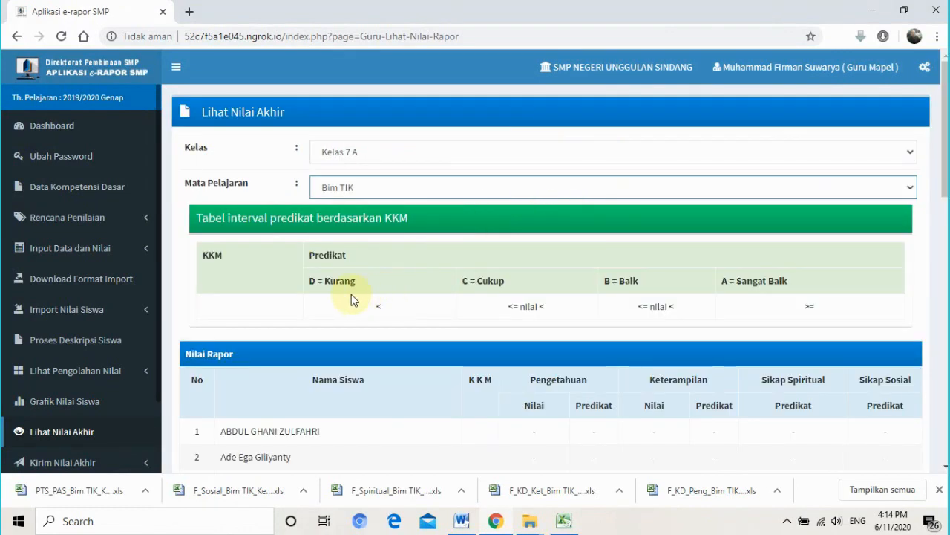
- Review the empty Nilai Rapor table, then expand Lihat Pengolahan Nilai in the sidebar
left_click_drag(322, 282, 355, 282)
left_click_drag(945, 152, 946, 213)
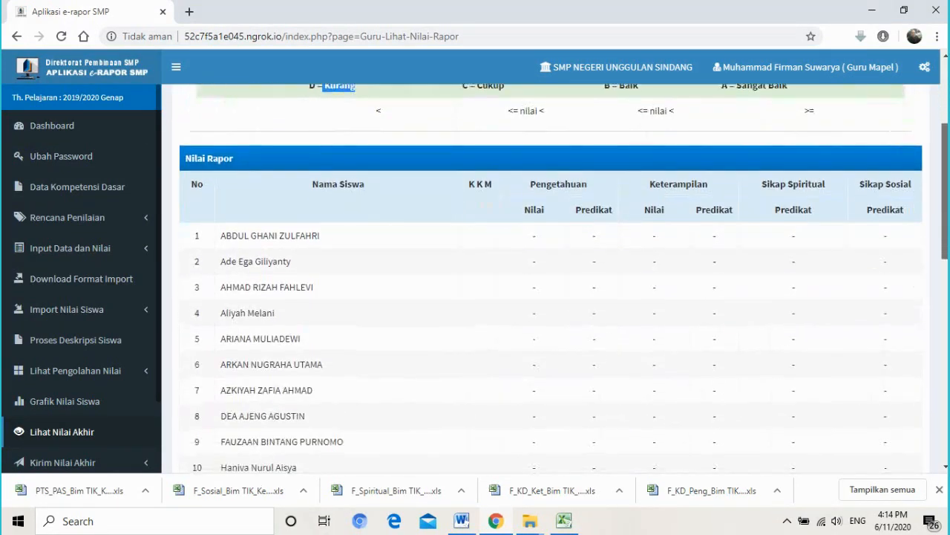
left_click_drag(234, 239, 323, 245)
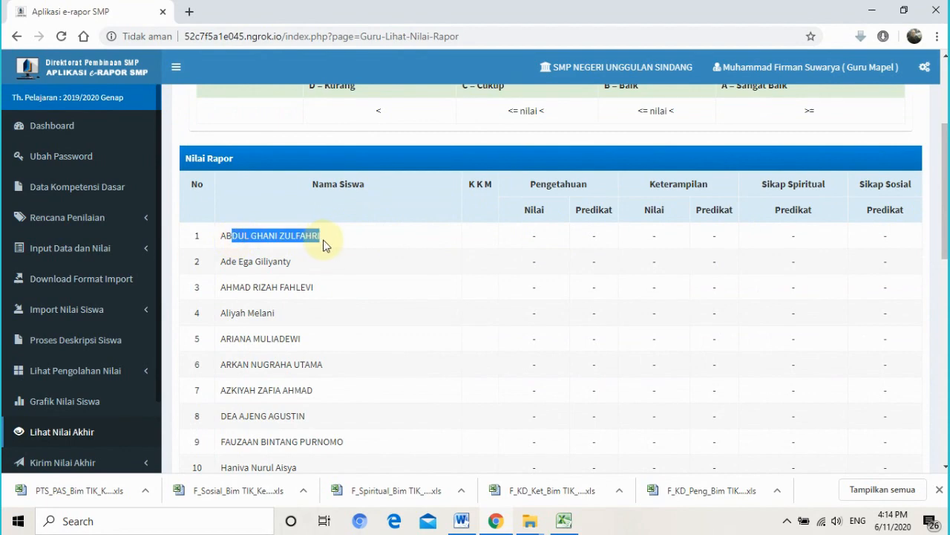
left_click_drag(222, 264, 248, 261)
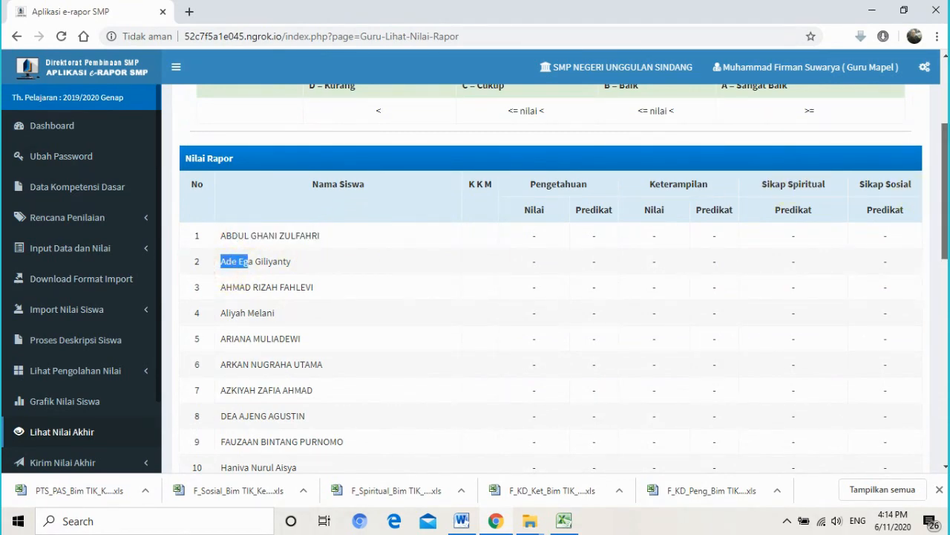
scroll(550, 282, "down", 5)
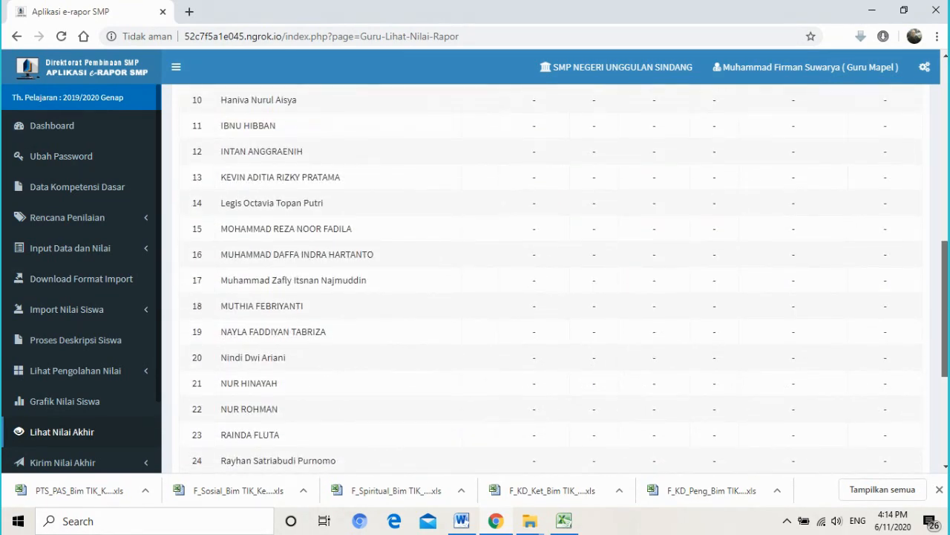
scroll(549, 282, "down", 3)
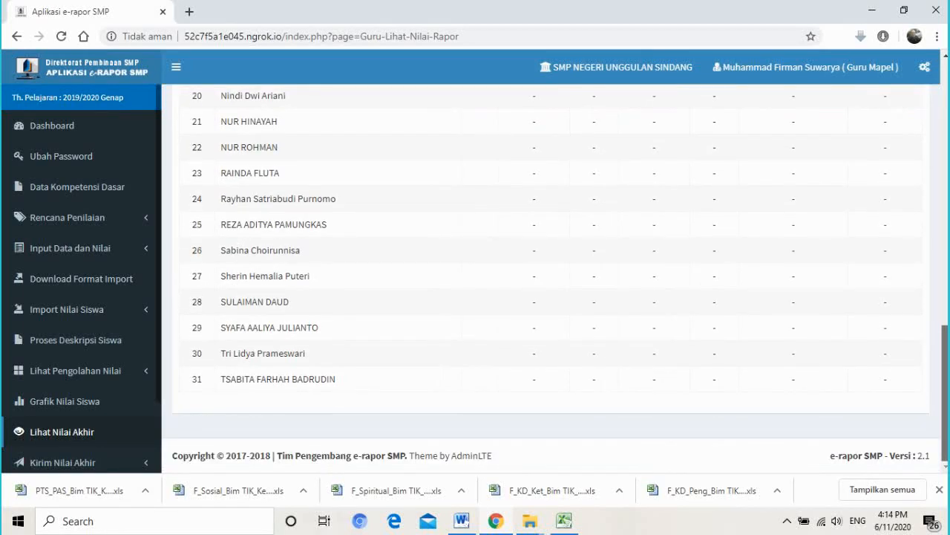
scroll(549, 282, "up", 2)
scroll(550, 283, "up", 8)
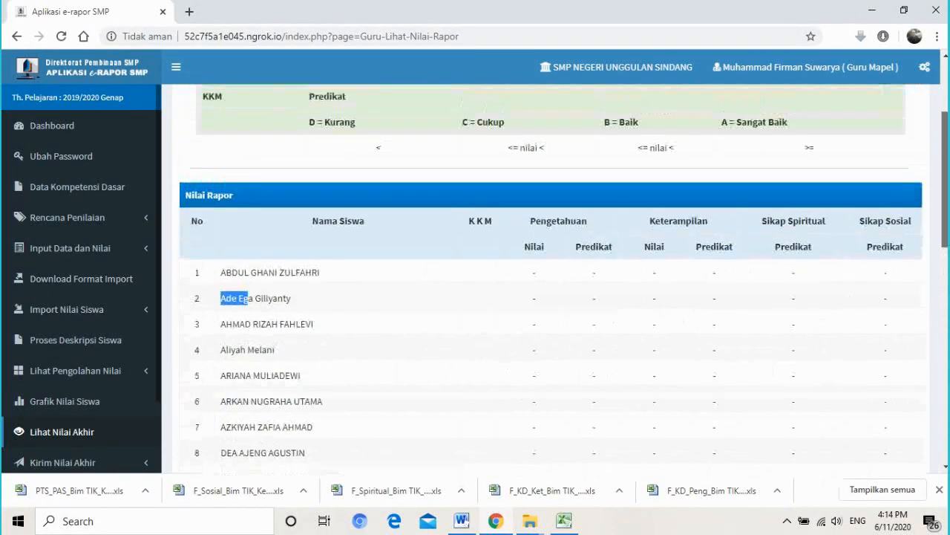
scroll(549, 282, "down", 10)
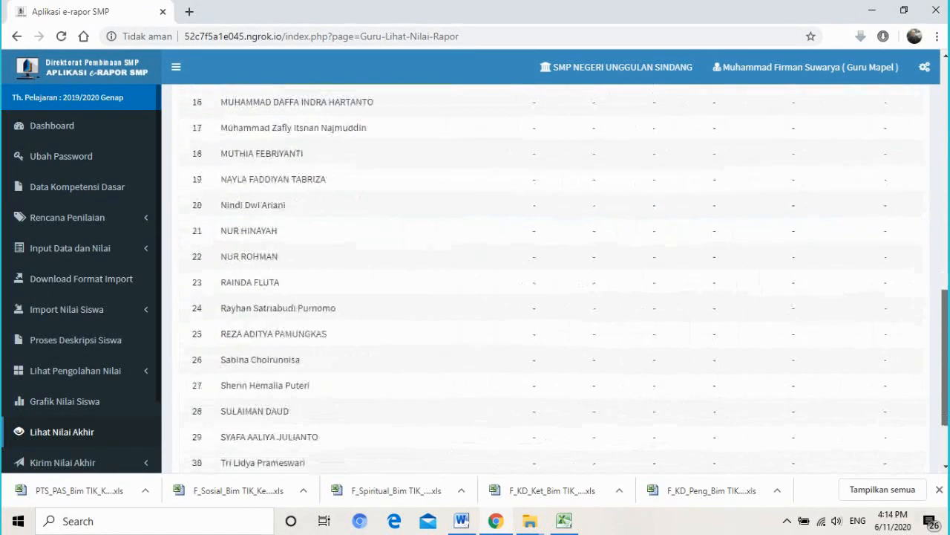
scroll(549, 283, "up", 10)
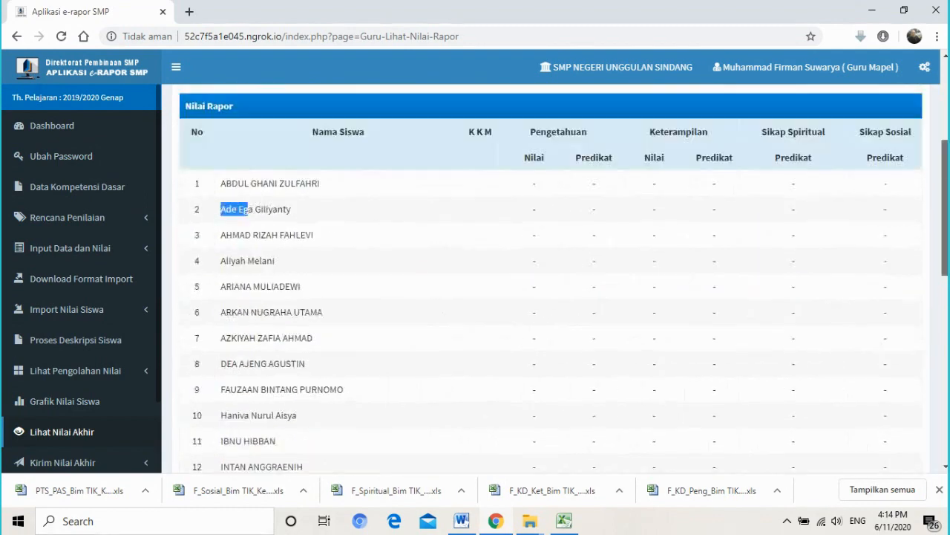
scroll(550, 282, "down", 1)
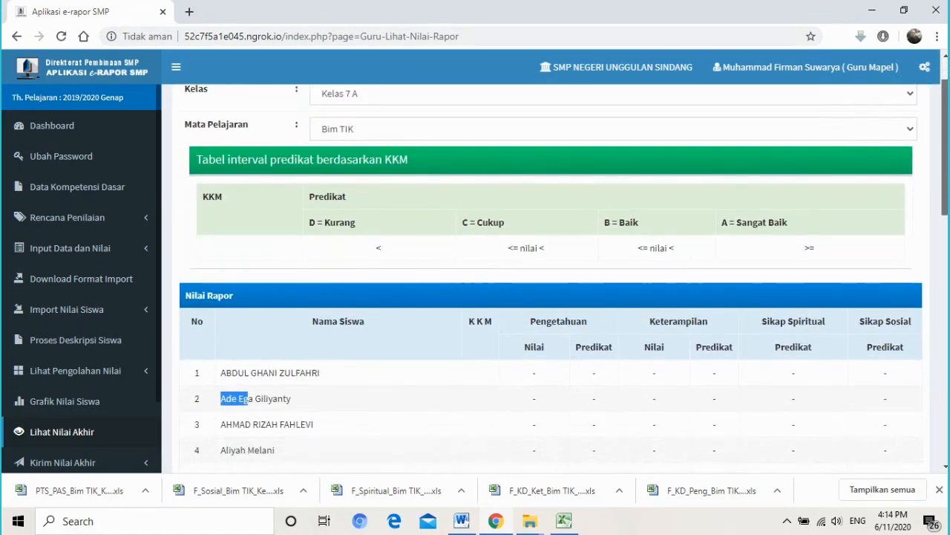
scroll(314, 302, "up", 1)
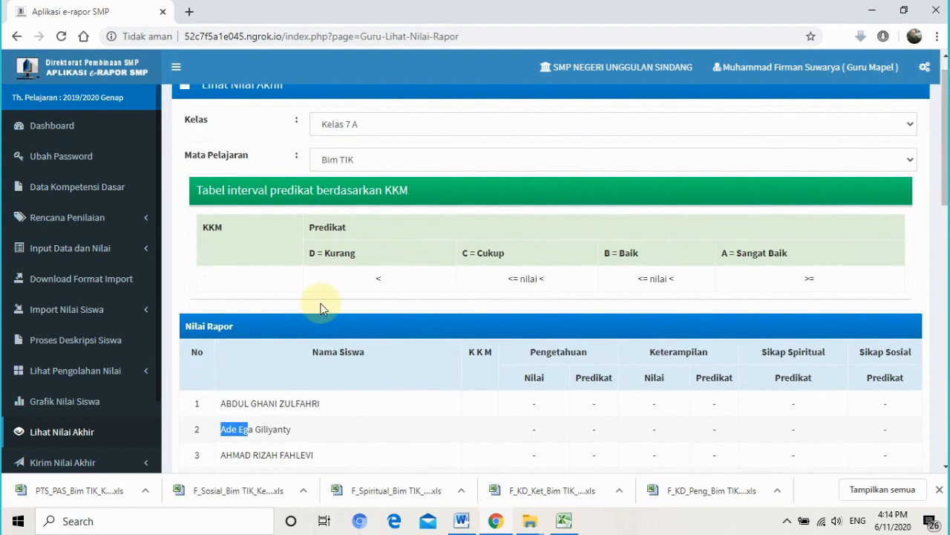
left_click(94, 375)
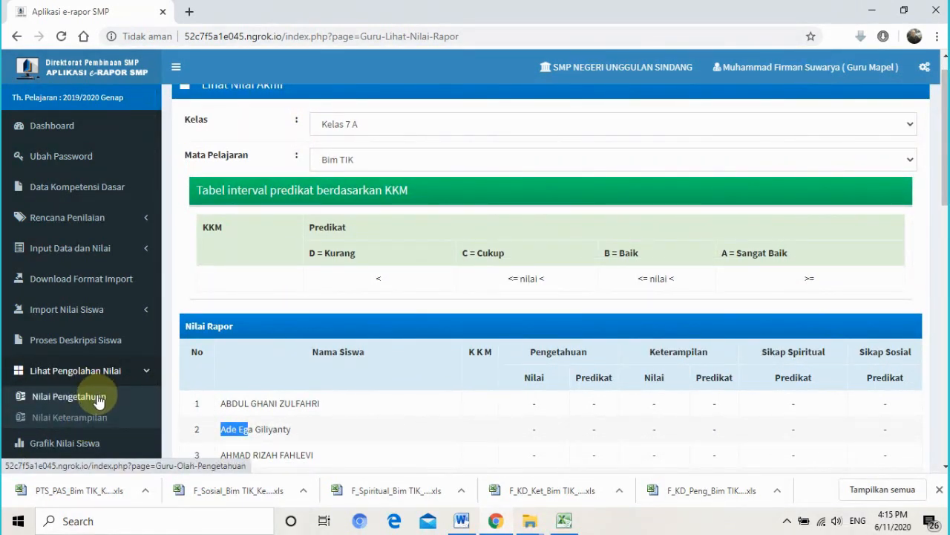
- Review the Nilai Pengetahuan for Kelas 7 H Bim TIK, then go to Grafik Nilai Siswa
left_click(98, 397)
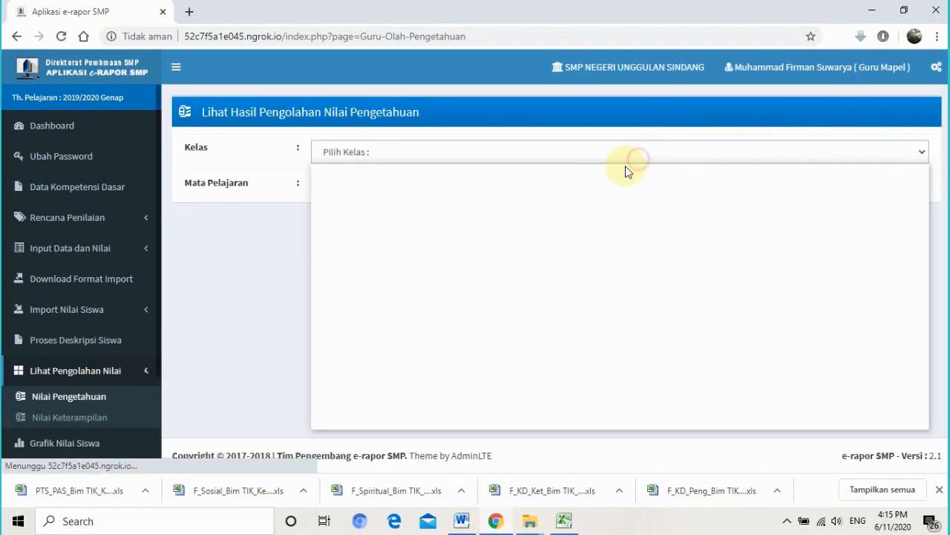
left_click(625, 154)
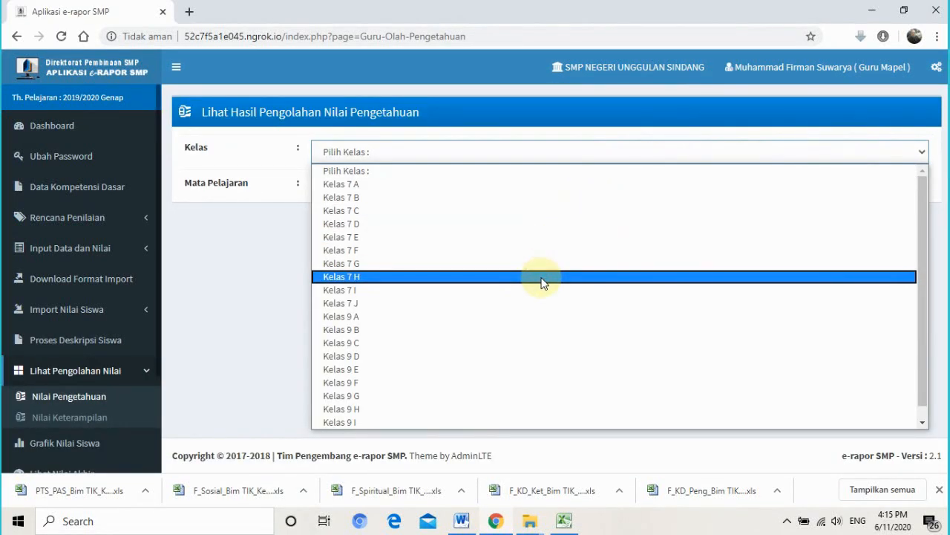
left_click(542, 277)
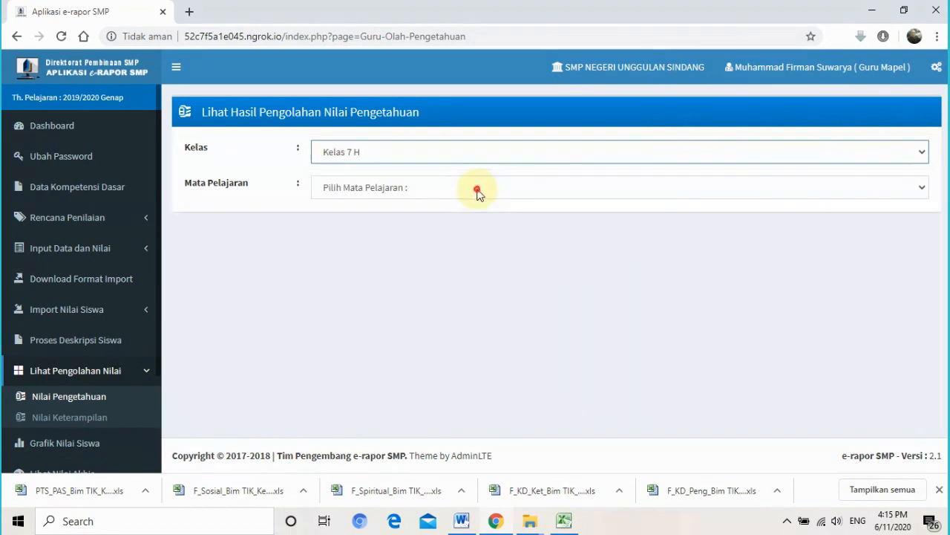
left_click(477, 192)
left_click(470, 217)
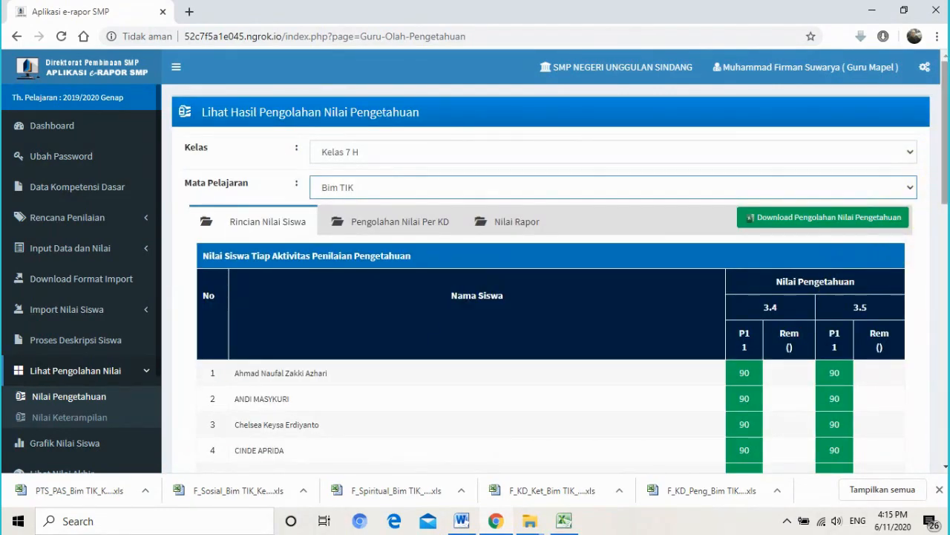
scroll(933, 250, "down", 10)
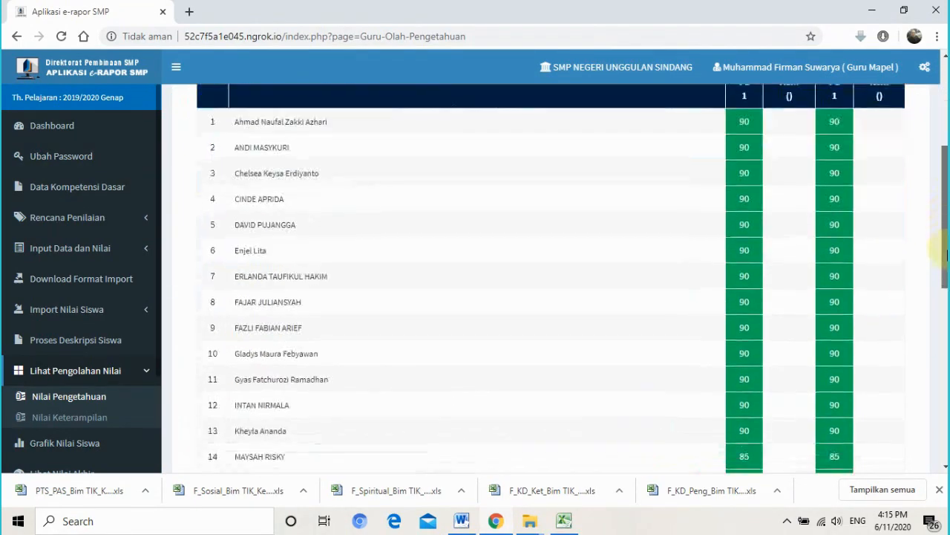
left_click(64, 443)
scroll(119, 401, "down", 2)
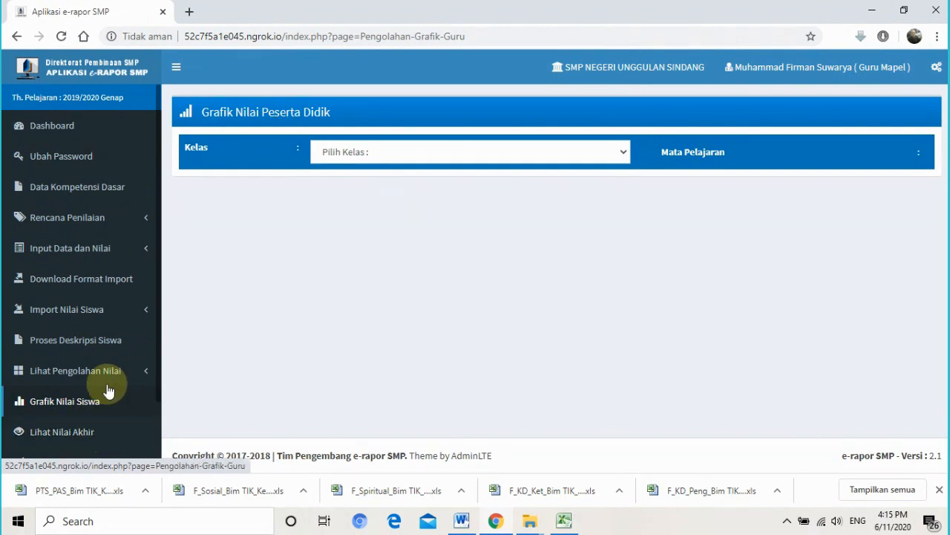
- Show Lihat Nilai Akhir for Kelas 7 H, subject Bim TIK
left_click(80, 432)
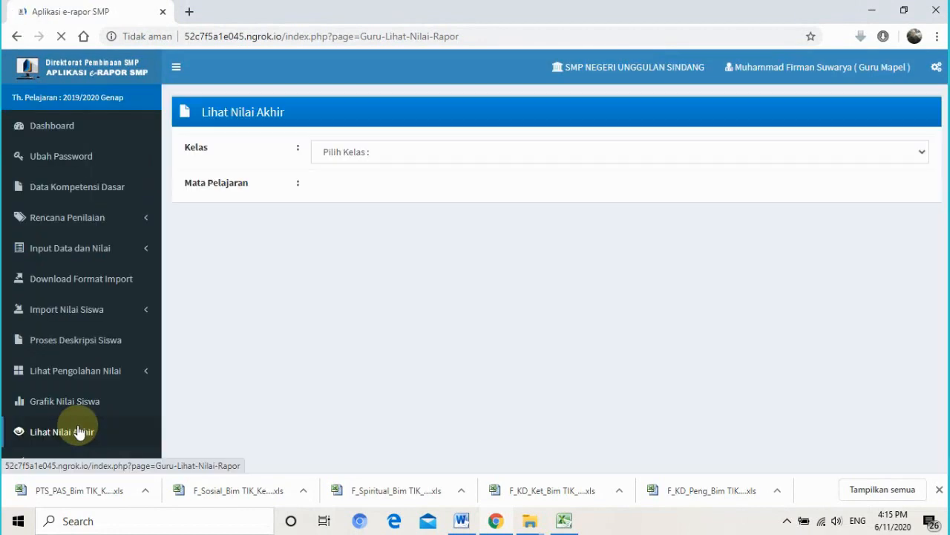
left_click(533, 153)
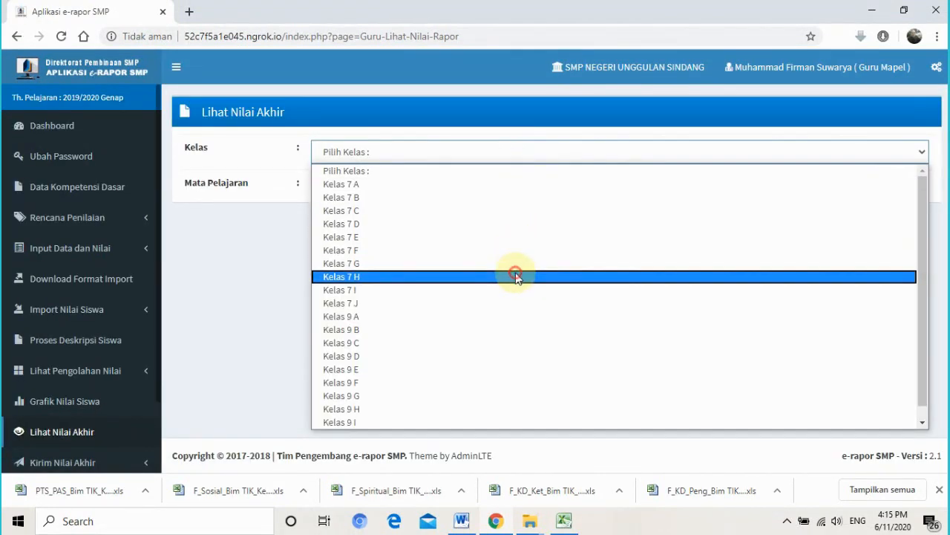
left_click(516, 275)
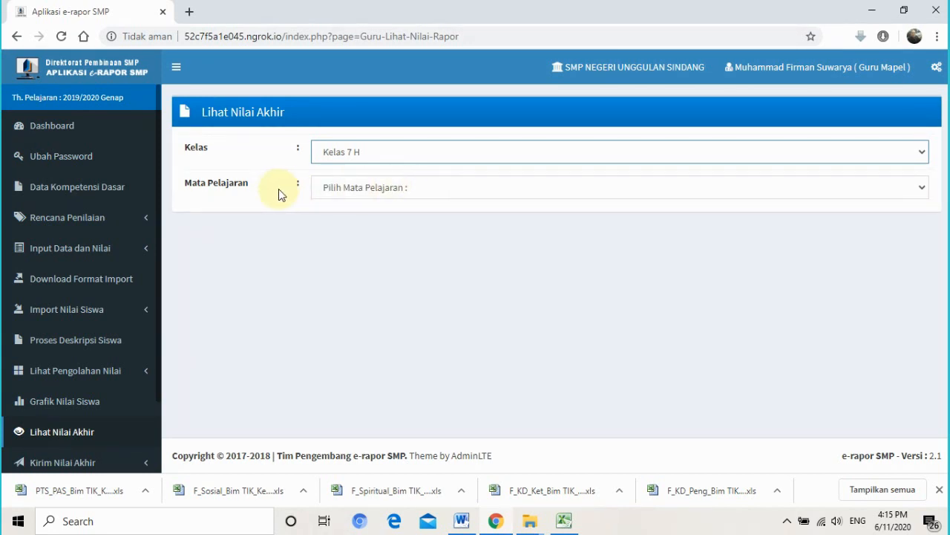
left_click(339, 195)
left_click(351, 218)
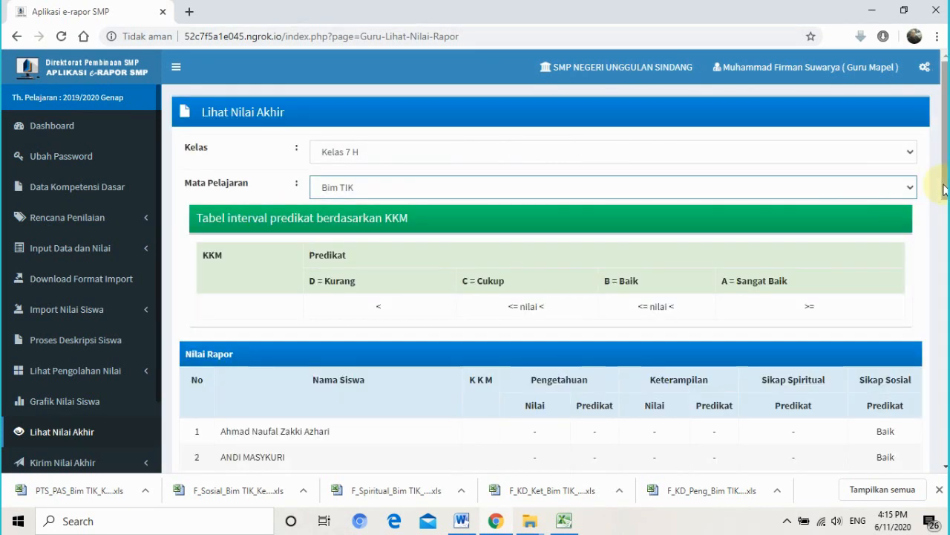
- Inspect the Pengetahuan, Keterampilan, Sikap Spiritual and Sikap Sosial headings of the Nilai Rapor table
scroll(553, 282, "down", 10)
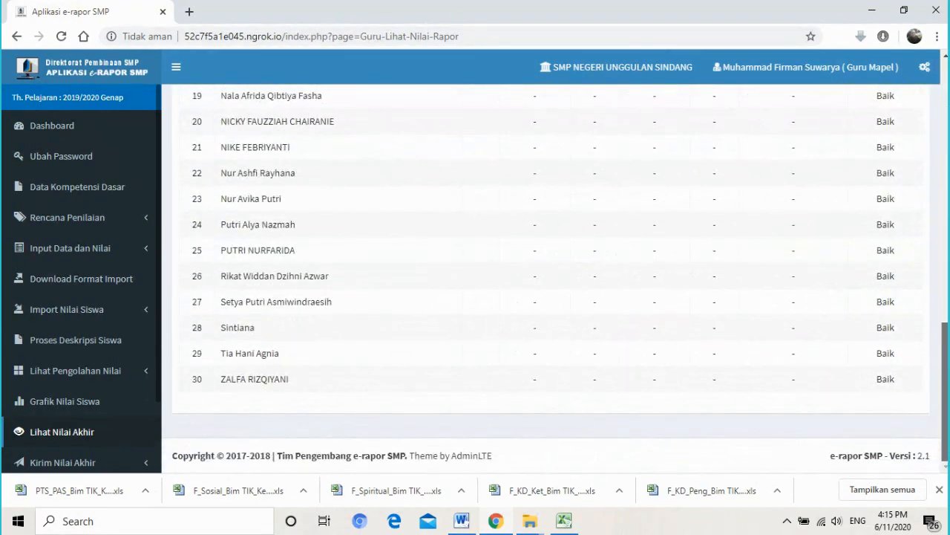
scroll(555, 279, "up", 8)
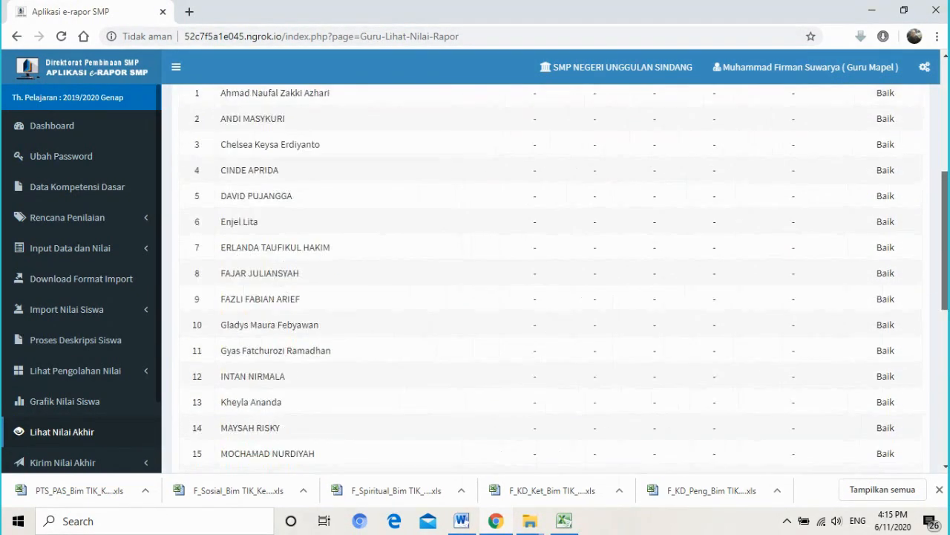
scroll(553, 282, "down", 2)
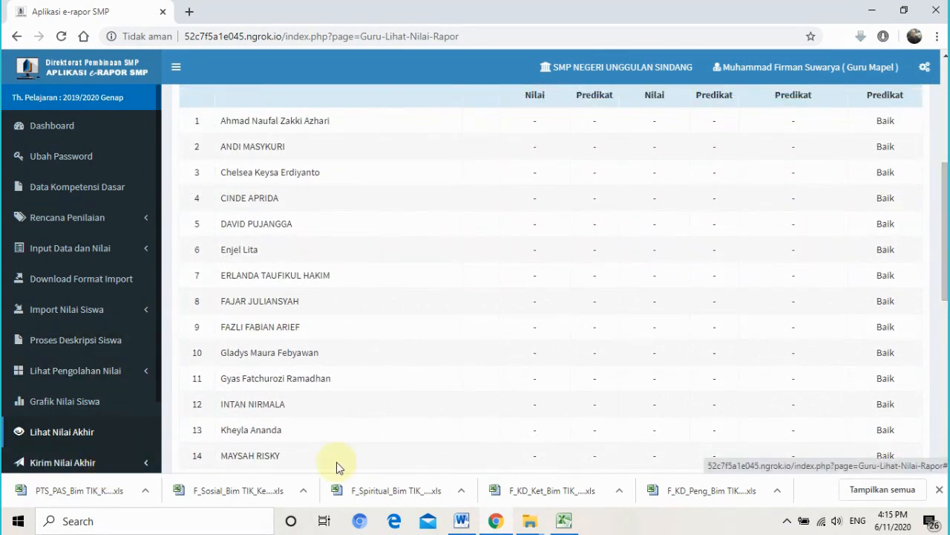
left_click_drag(945, 229, 945, 134)
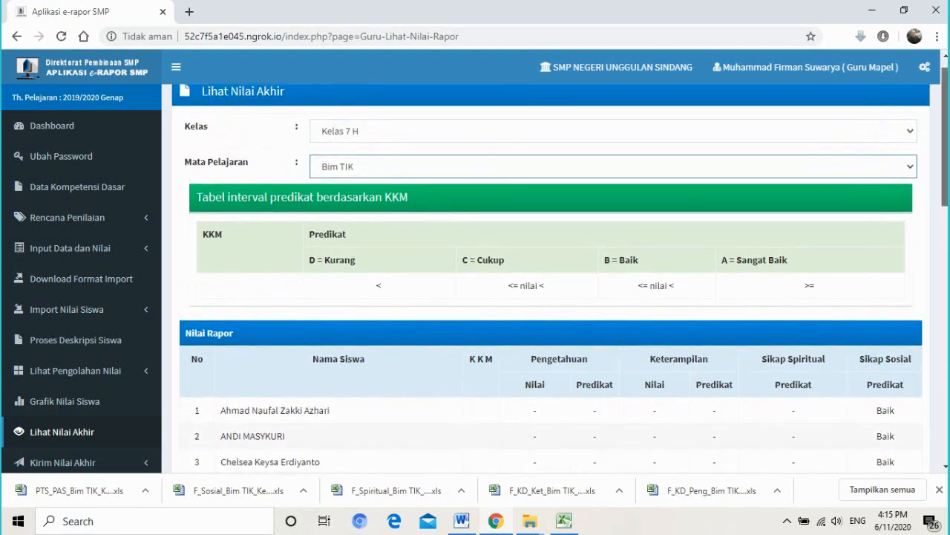
scroll(565, 327, "down", 1)
double_click(264, 329)
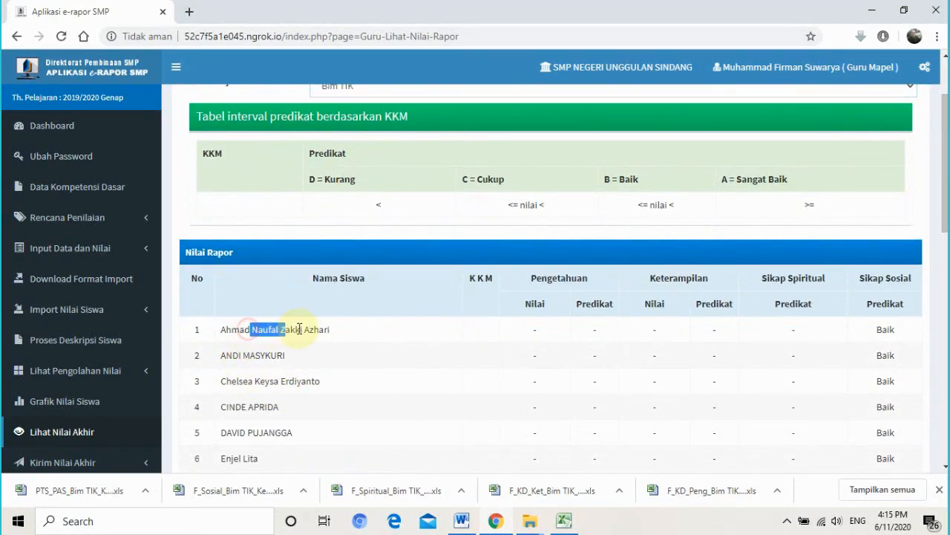
left_click(469, 334)
left_click_drag(540, 305, 593, 306)
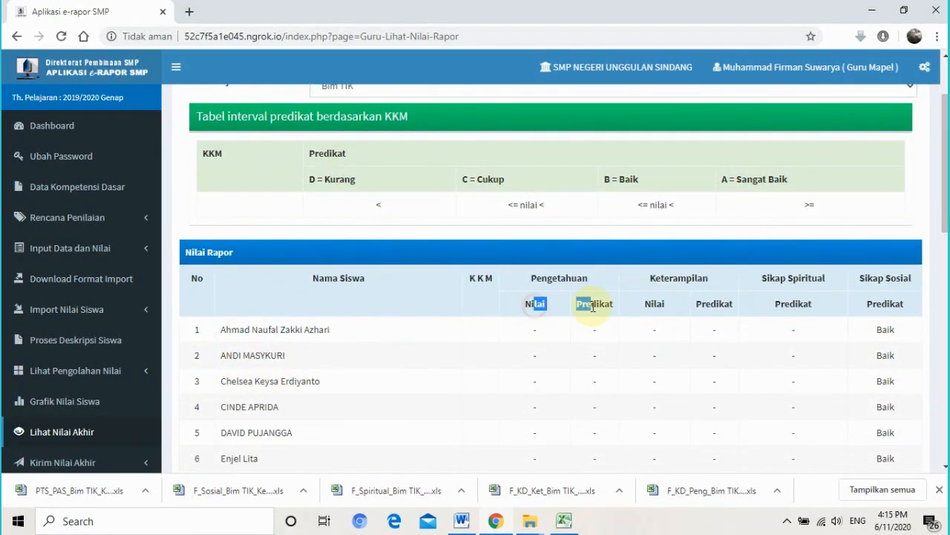
left_click_drag(714, 306, 820, 312)
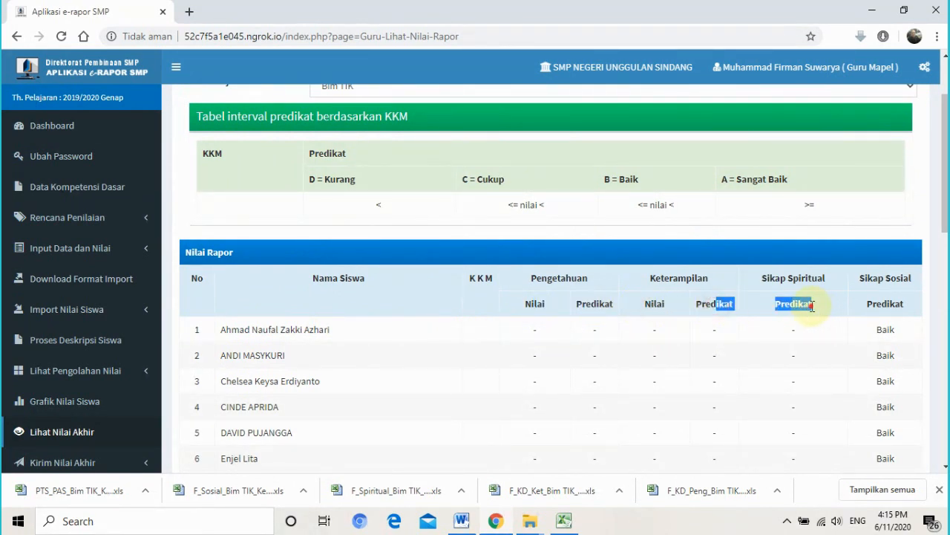
left_click(811, 306)
left_click_drag(865, 279, 892, 279)
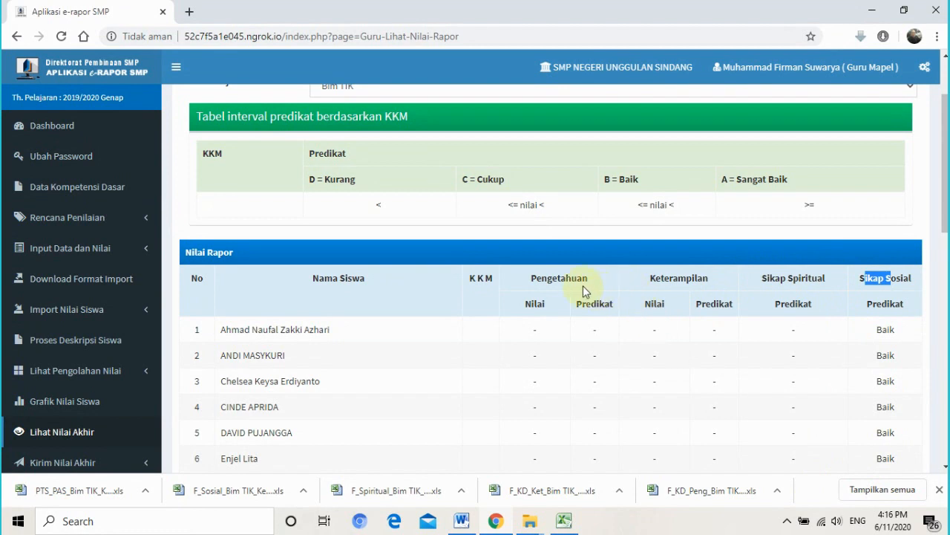
- Check the Nilai columns under Pengetahuan and Keterampilan, scrolling to the table's end
scroll(600, 258, "up", 1)
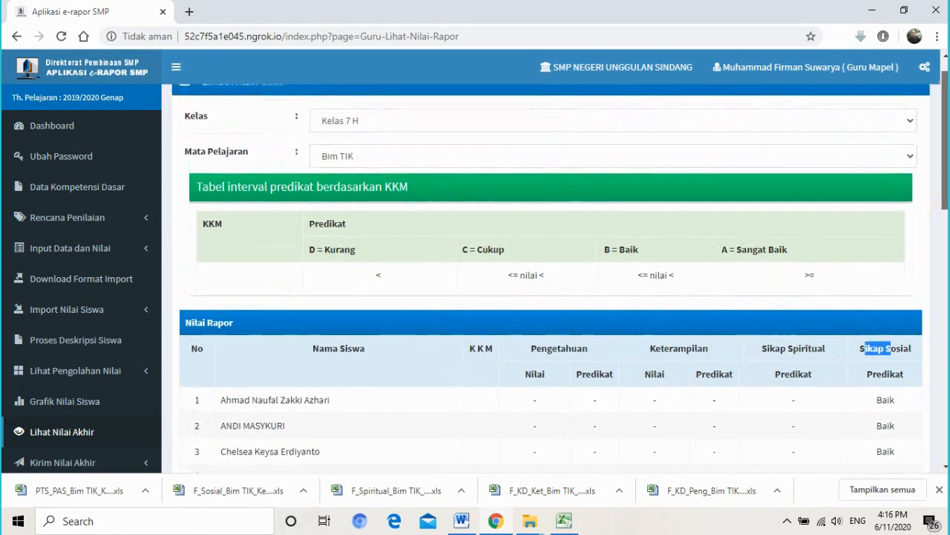
scroll(550, 282, "down", 1)
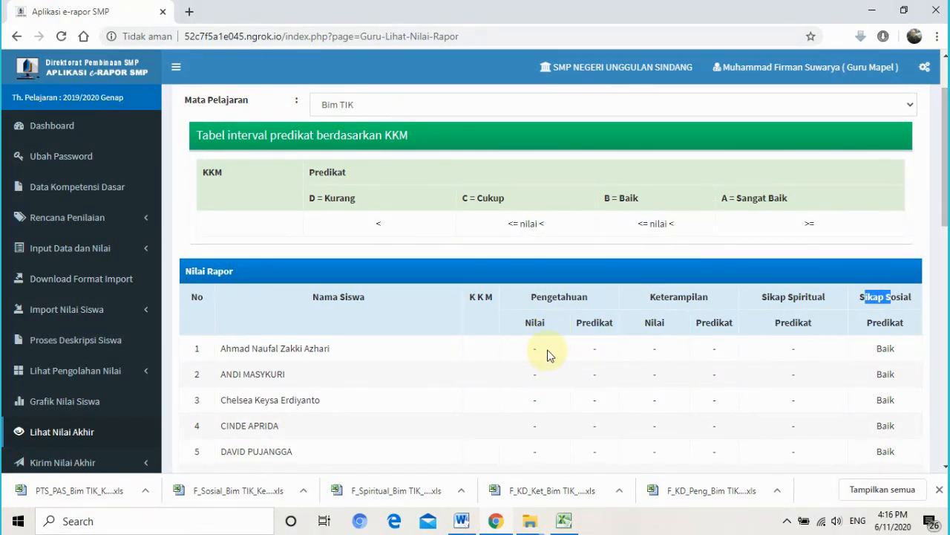
left_click_drag(531, 327, 553, 330)
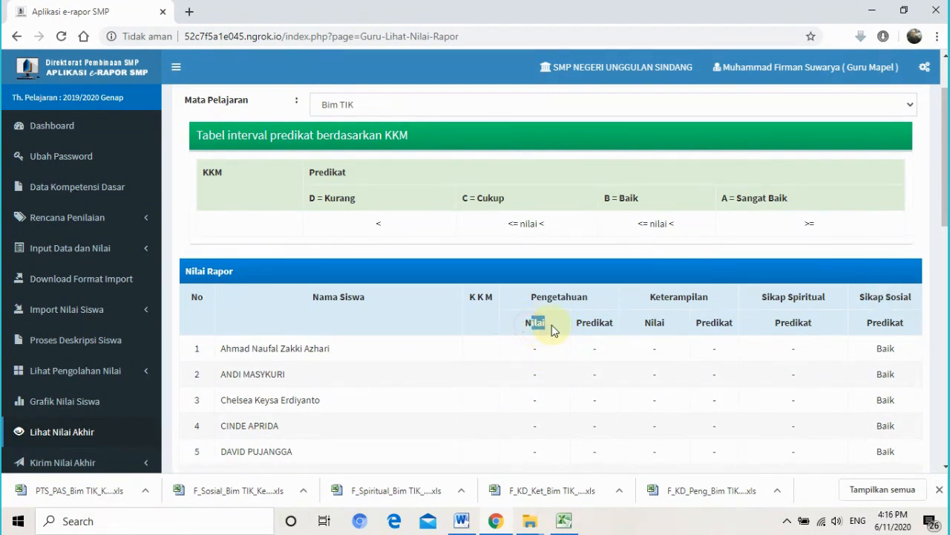
left_click(539, 348)
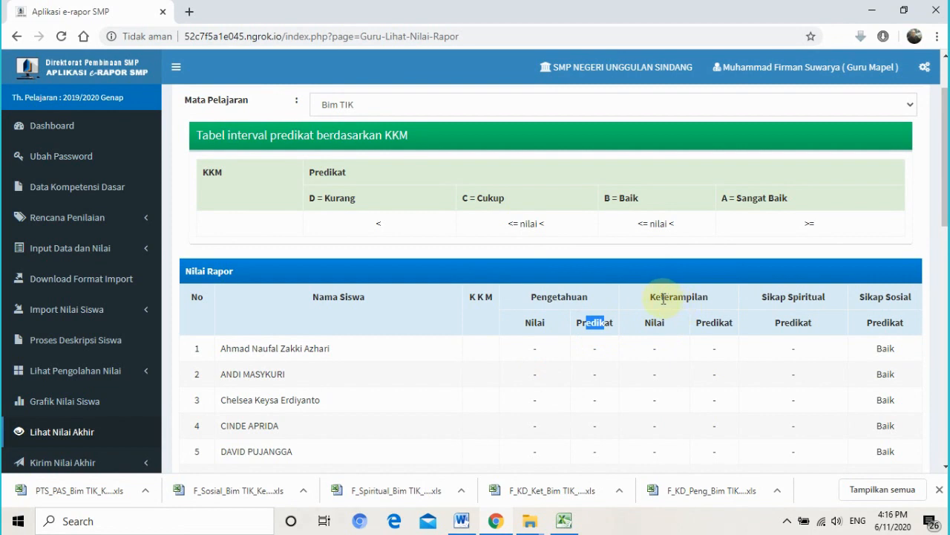
left_click_drag(663, 299, 698, 299)
left_click_drag(648, 323, 820, 329)
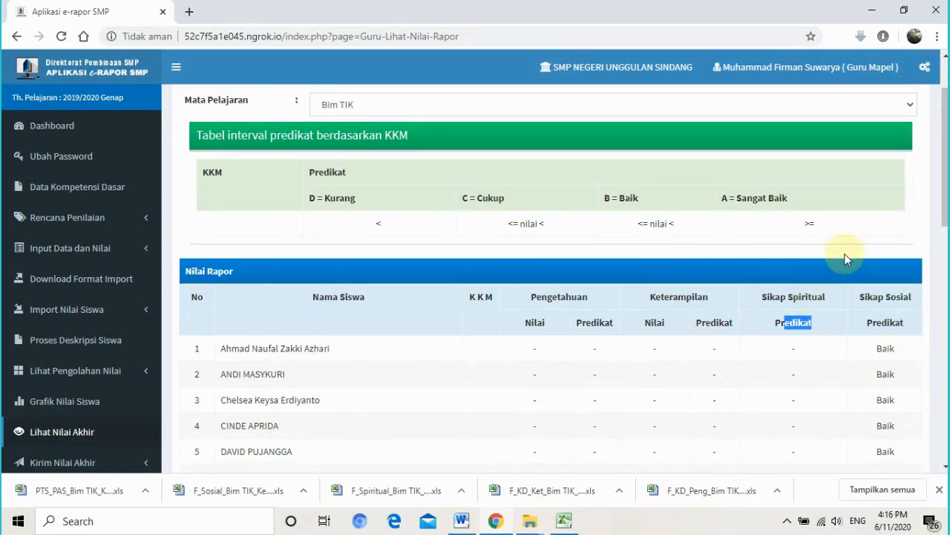
scroll(939, 185, "down", 2)
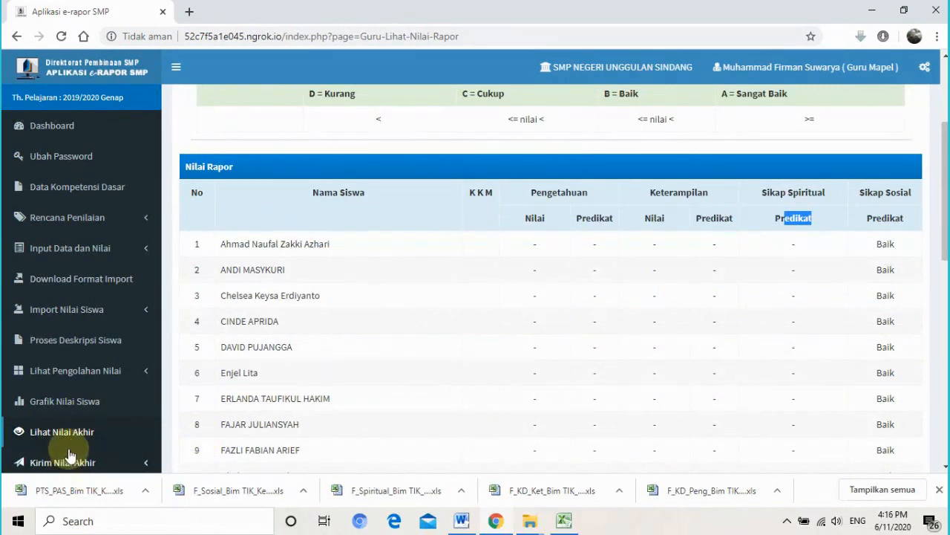
scroll(70, 445, "down", 1)
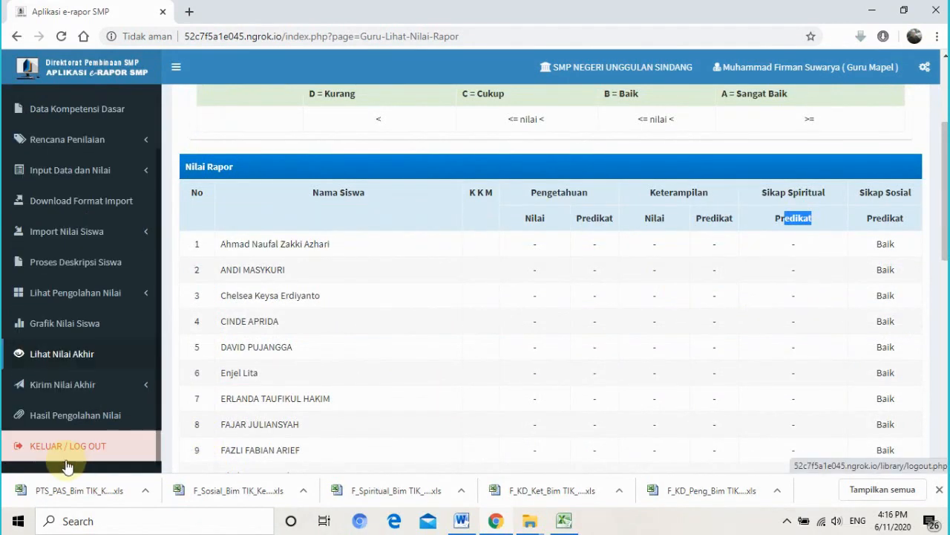
- Expand the Kirim Nilai Akhir sidebar menu
left_click(52, 392)
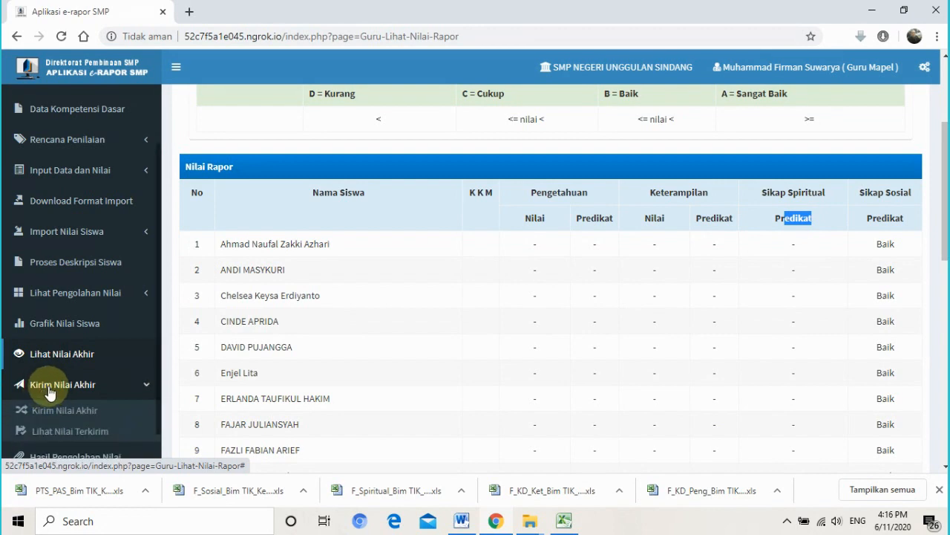
left_click(93, 392)
left_click(92, 391)
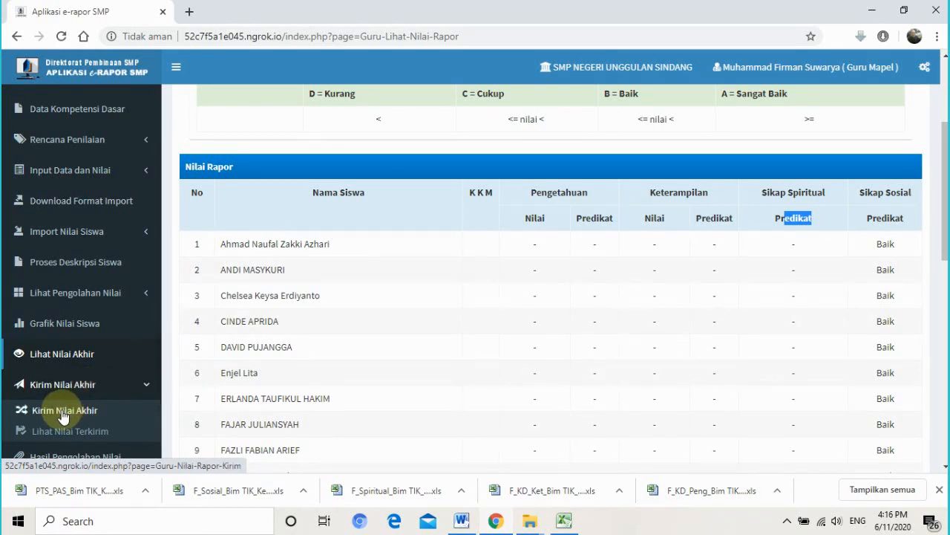
- Load the Kirim Nilai Akhir page for Kelas 7 H, subject Bim TIK
left_click(63, 412)
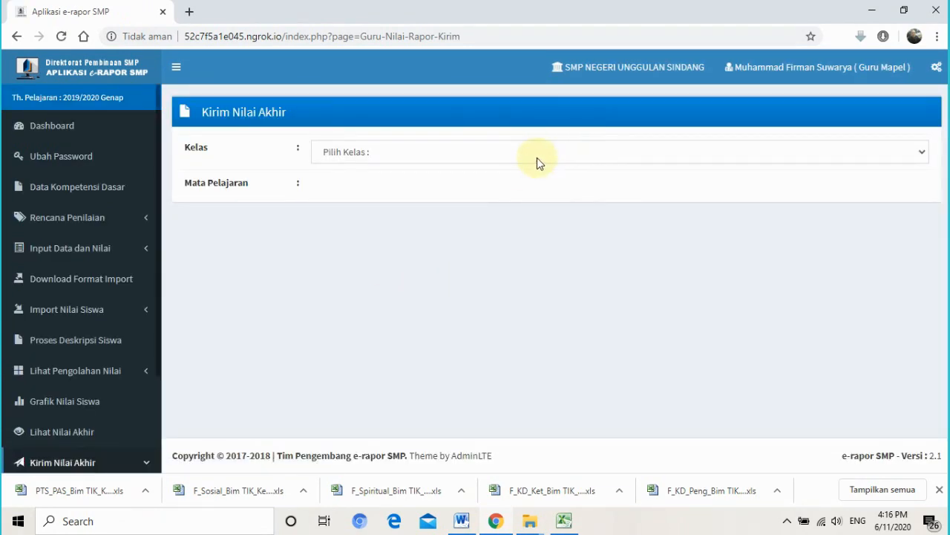
left_click(448, 153)
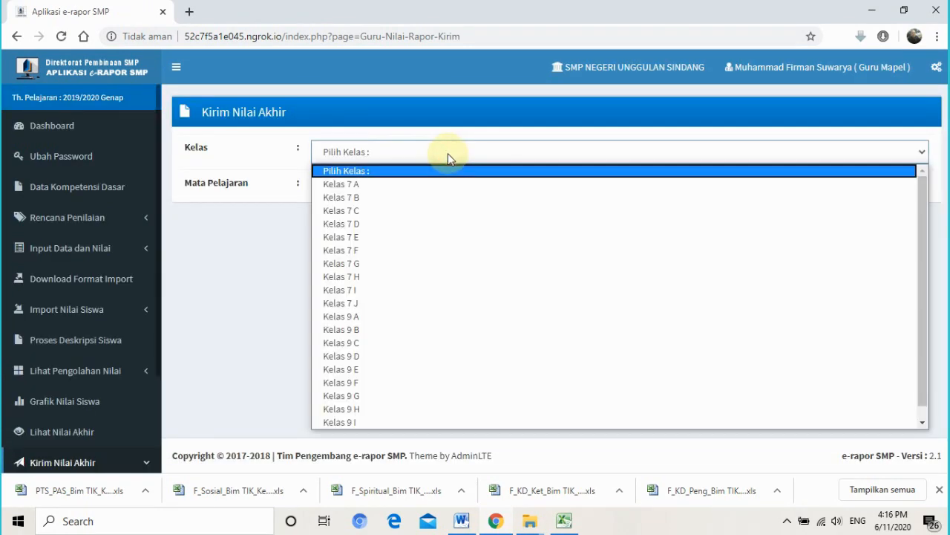
left_click(446, 277)
left_click(392, 187)
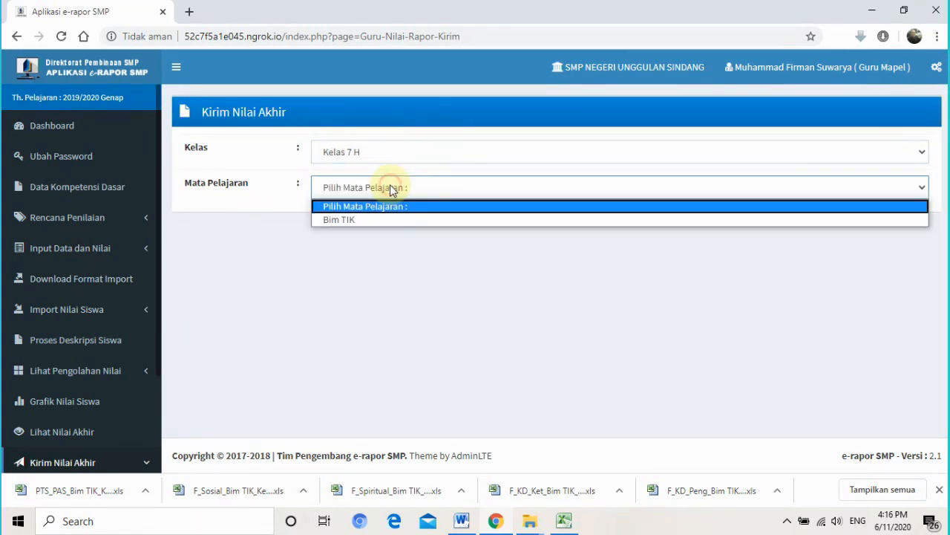
left_click(390, 220)
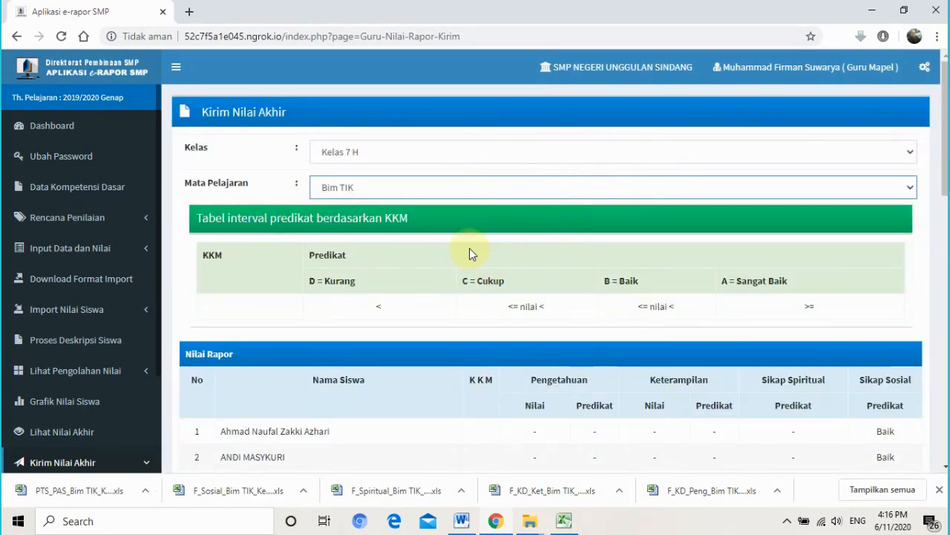
- Check the first row's empty grade cells, then submit with the Kirim Nilai Akhir button
left_click(946, 323)
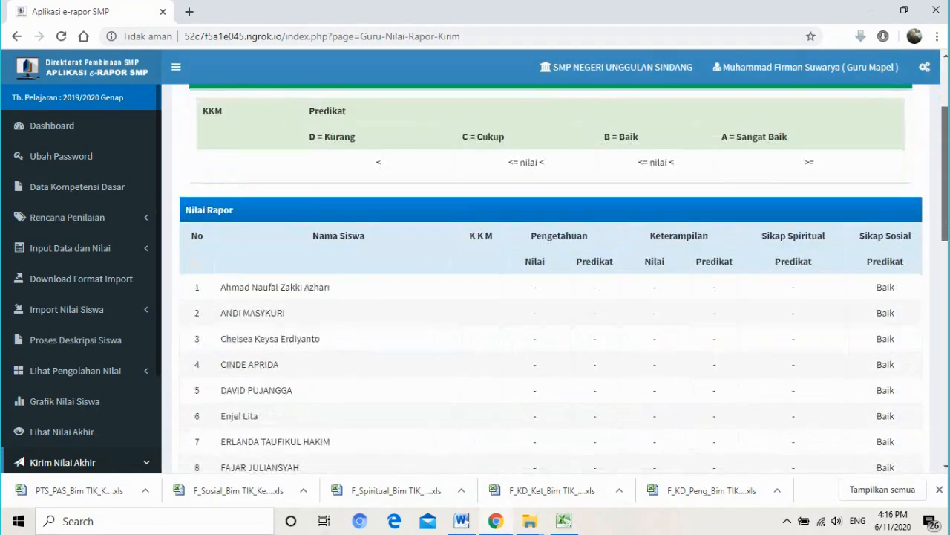
left_click(945, 444)
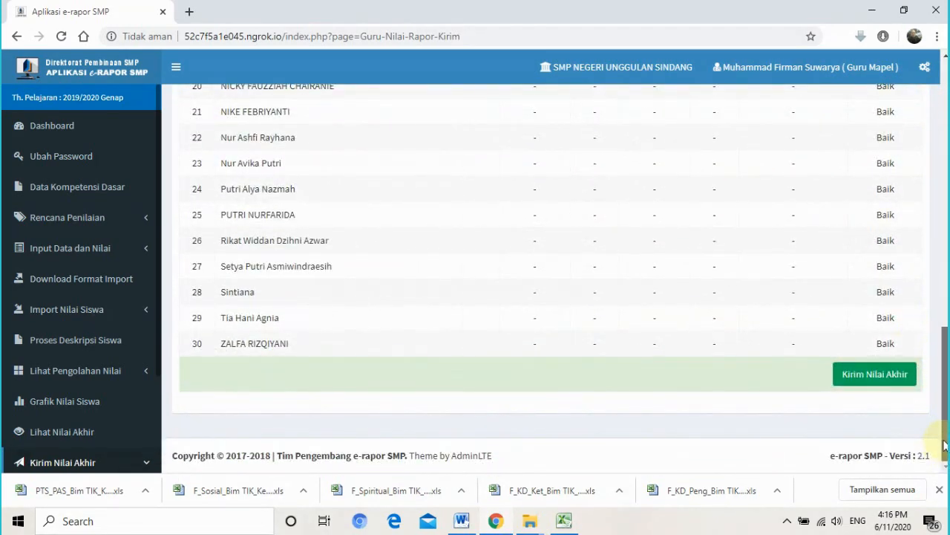
left_click_drag(944, 441, 946, 205)
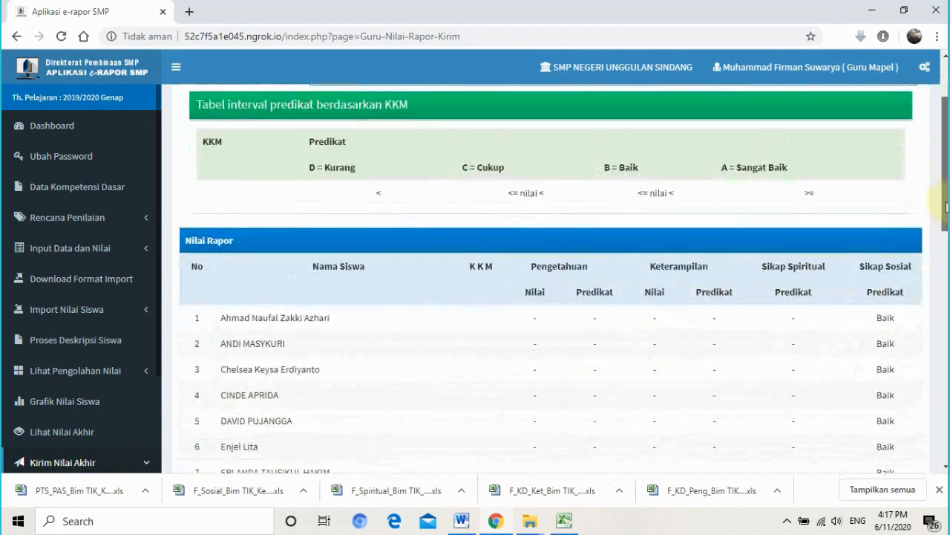
double_click(536, 322)
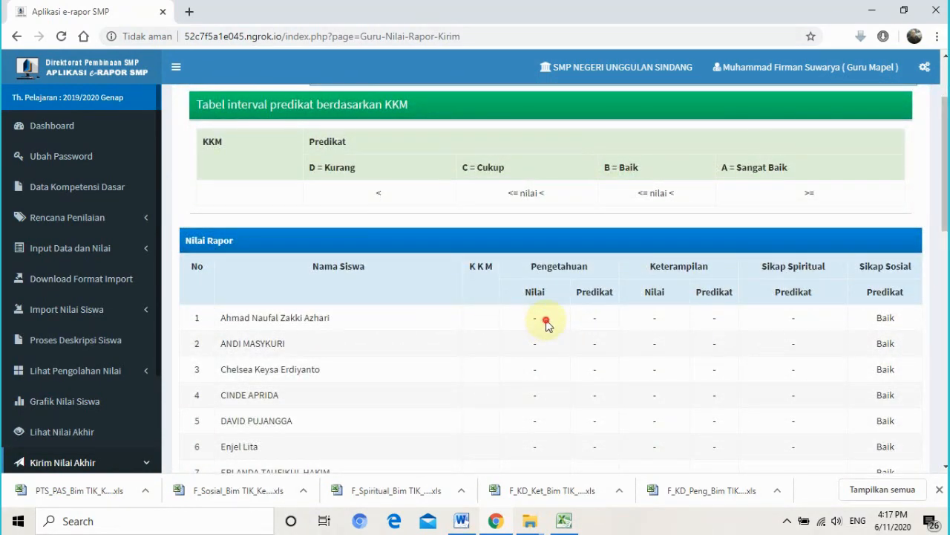
double_click(592, 321)
double_click(650, 319)
left_click(728, 321)
left_click(799, 320)
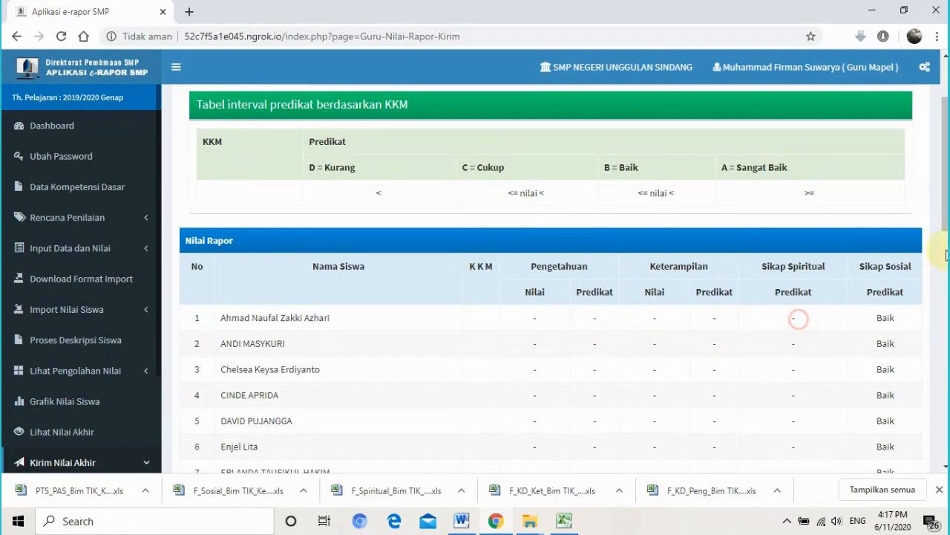
scroll(946, 255, "down", 10)
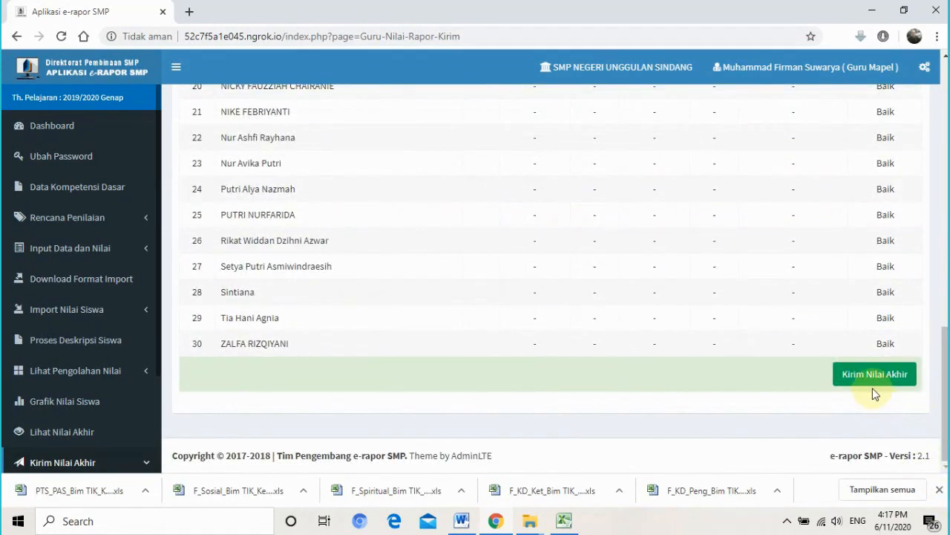
left_click(860, 380)
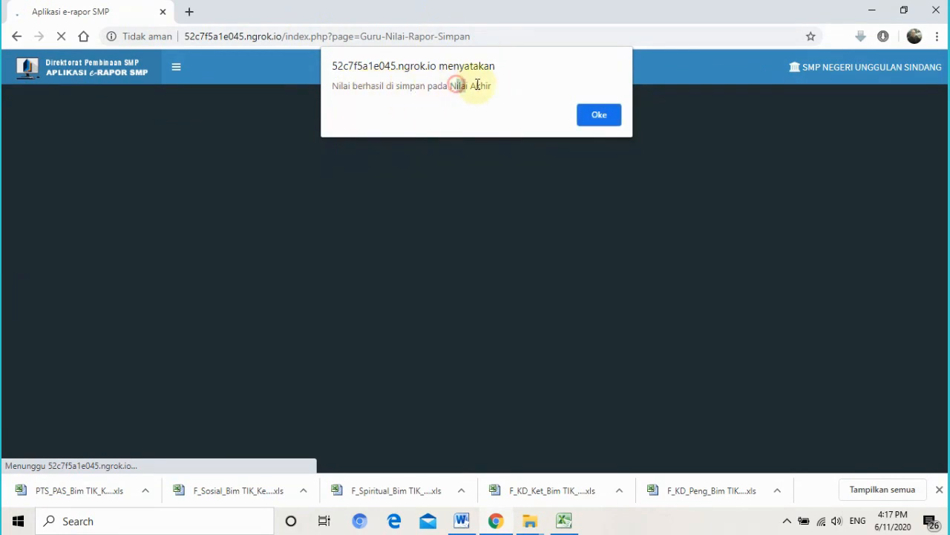
- Dismiss the 'Nilai berhasil di simpan' alert with Oke
left_click(599, 118)
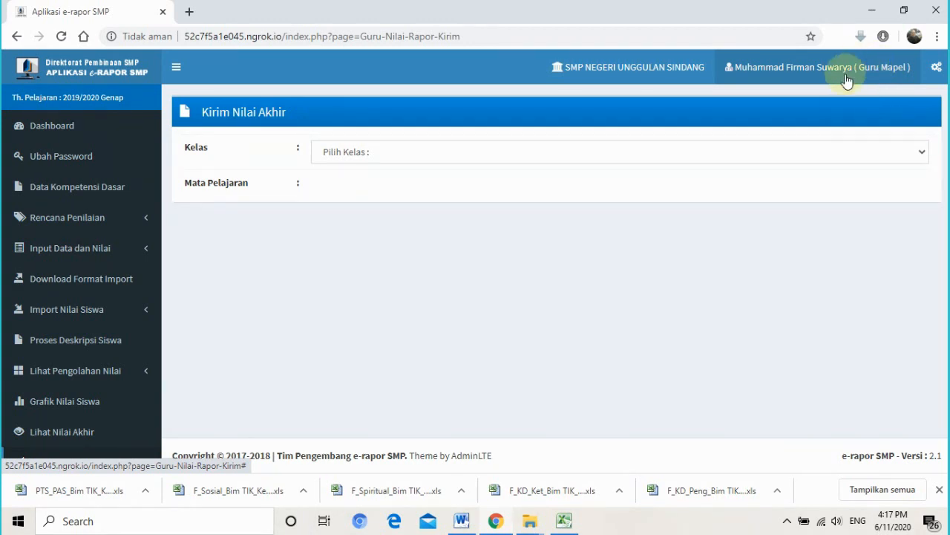
- Switch the account from Guru Mapel to 'Akses Sebagai Wali Kelas' and confirm the alert
left_click(878, 72)
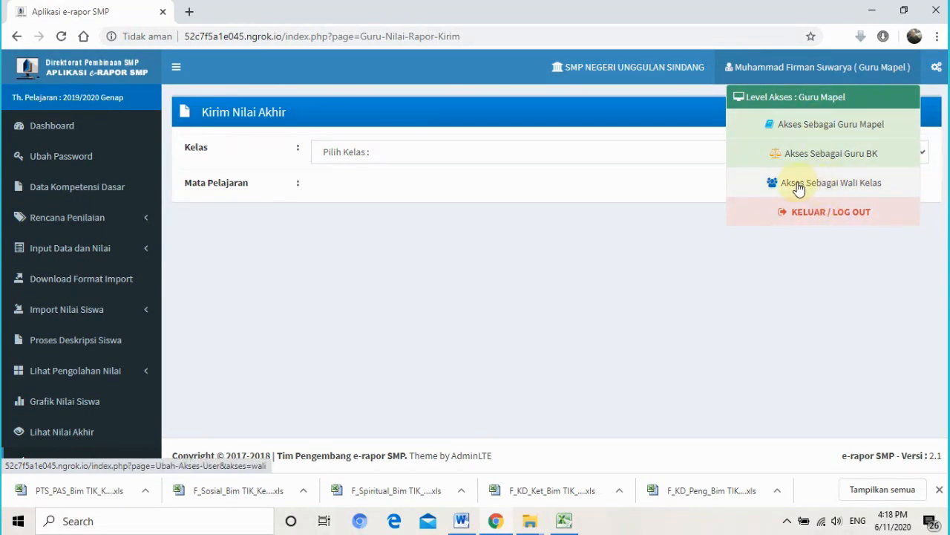
left_click(879, 188)
left_click(548, 138)
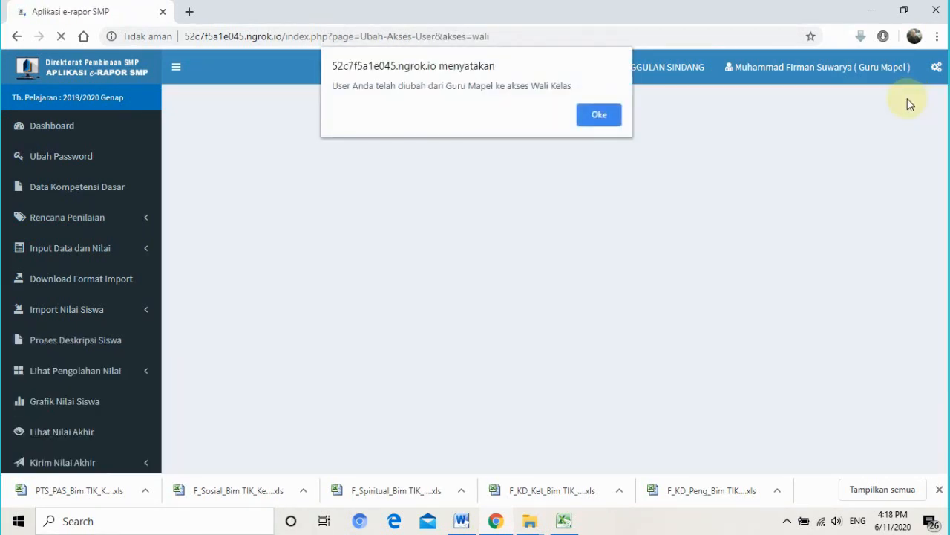
left_click(613, 117)
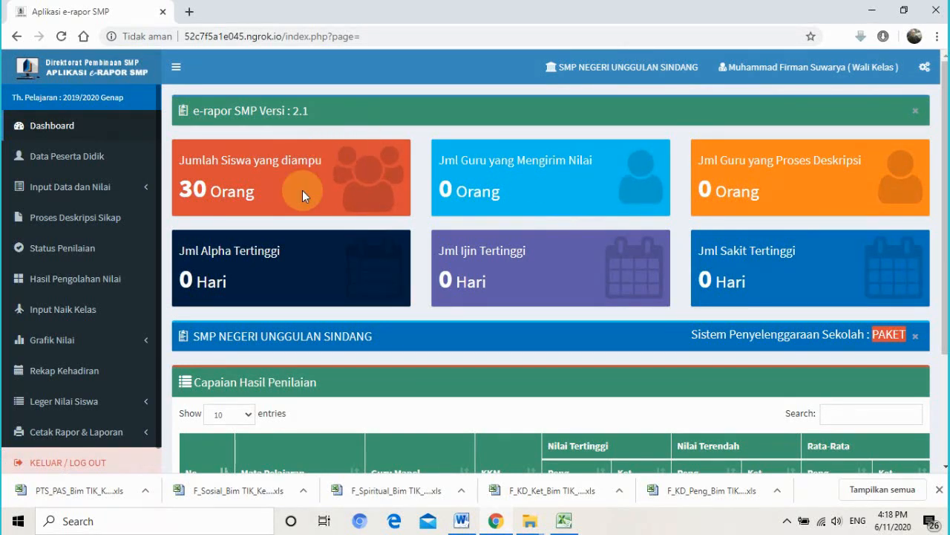
left_click_drag(307, 159, 209, 164)
double_click(210, 164)
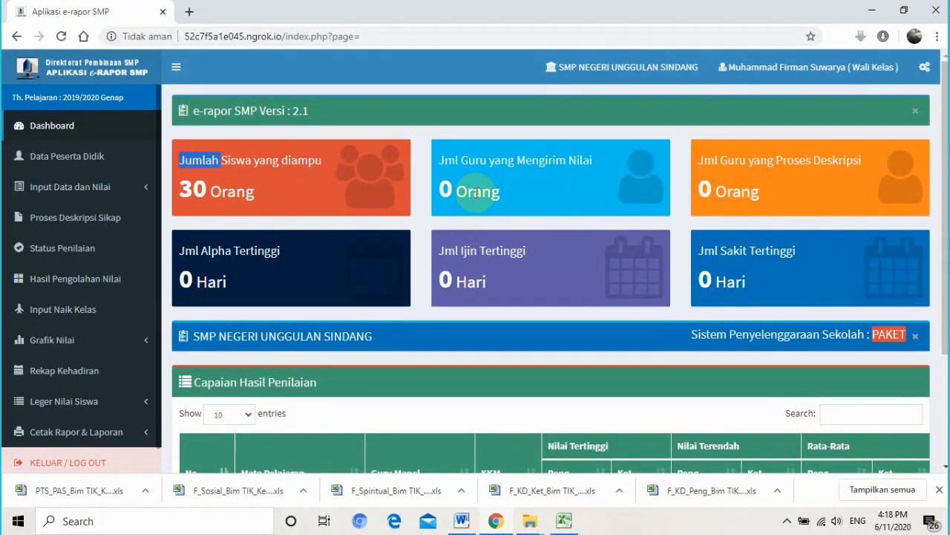
left_click(515, 163)
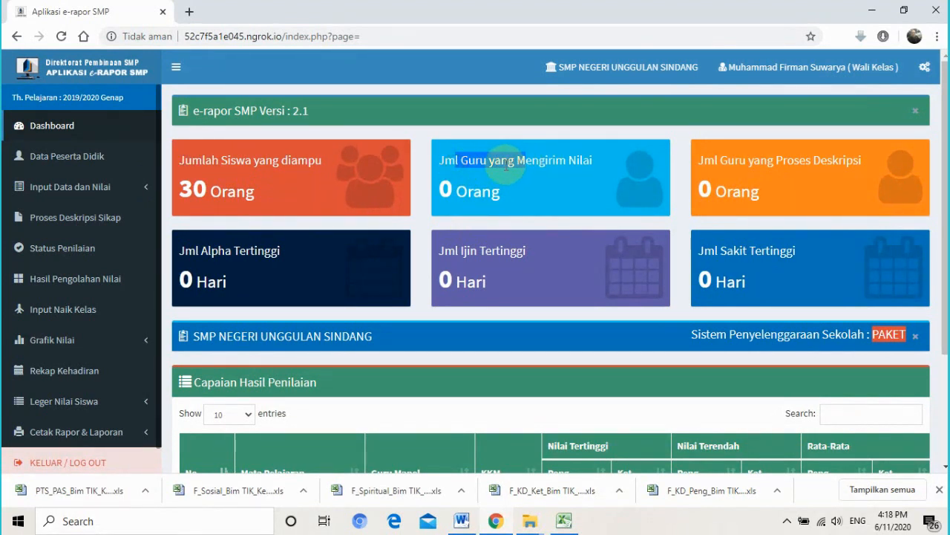
double_click(460, 191)
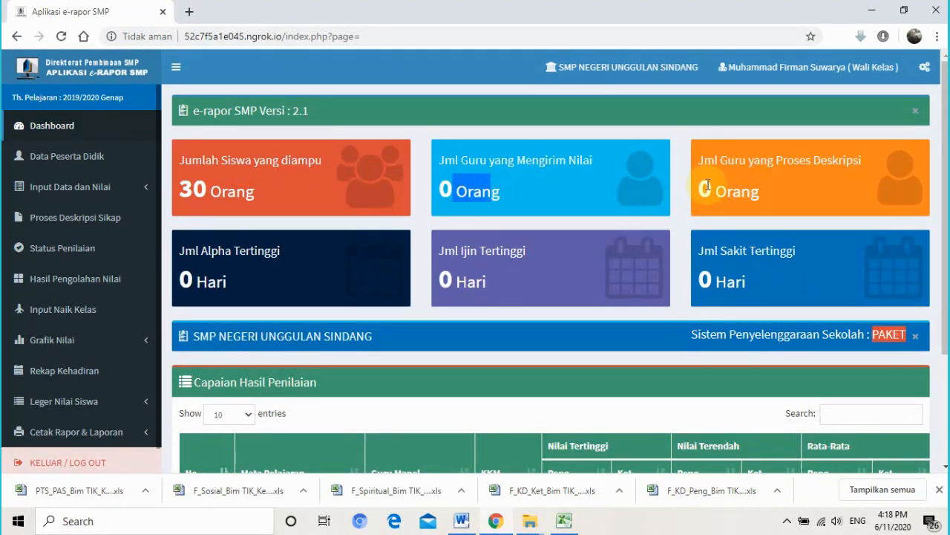
left_click_drag(703, 164, 777, 161)
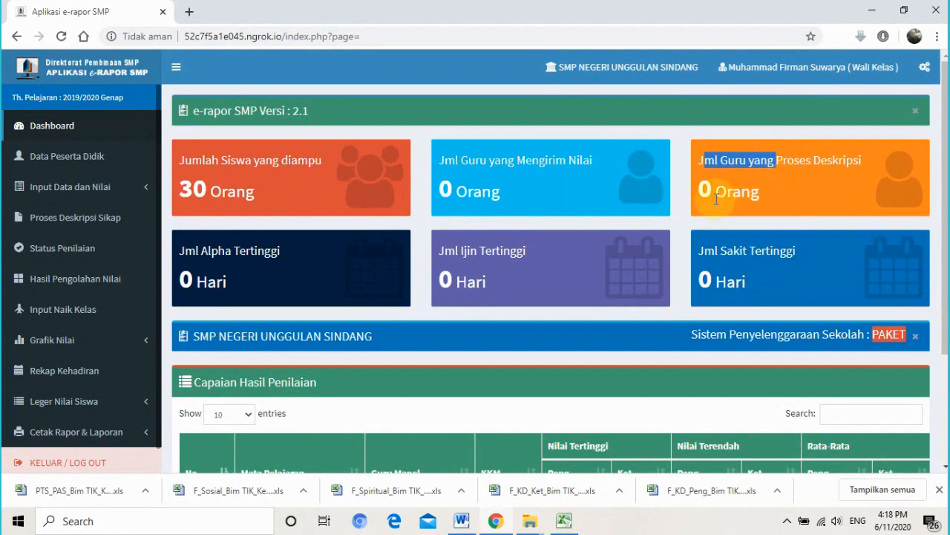
left_click_drag(947, 211, 947, 299)
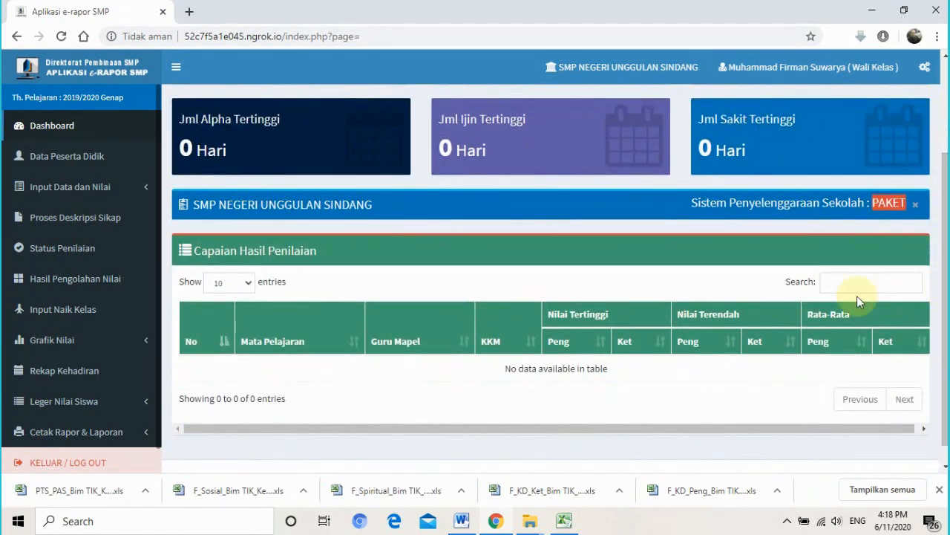
left_click_drag(946, 364, 947, 273)
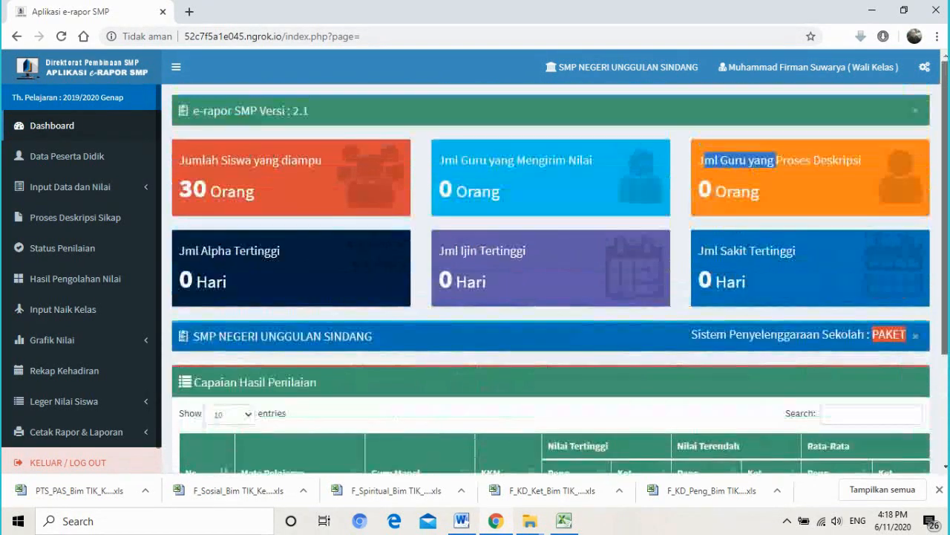
left_click_drag(947, 234, 947, 336)
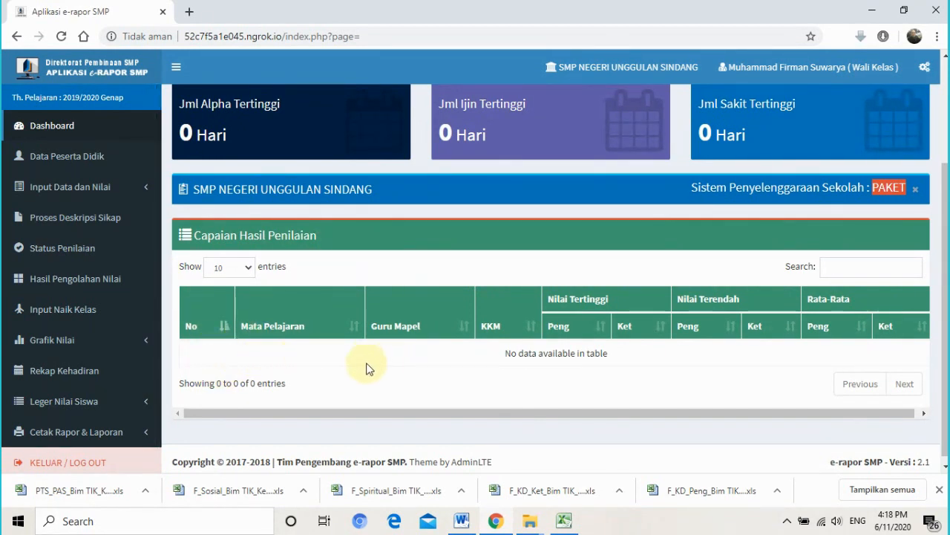
left_click(258, 357)
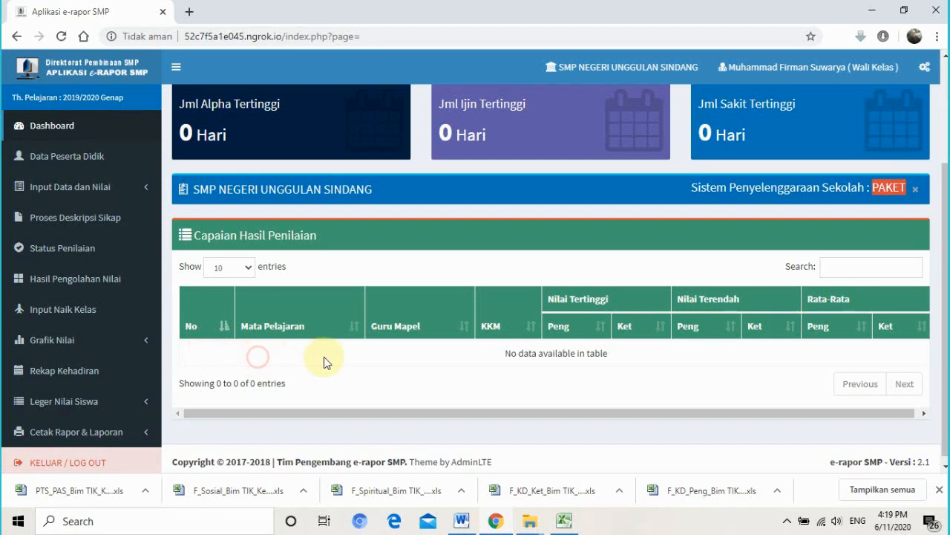
left_click(258, 358)
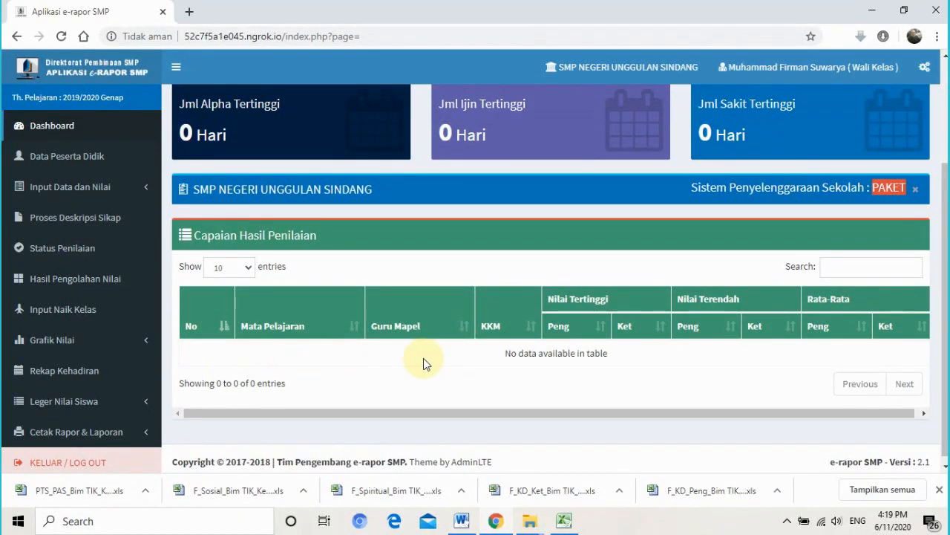
left_click(387, 358)
scroll(555, 276, "down", 1)
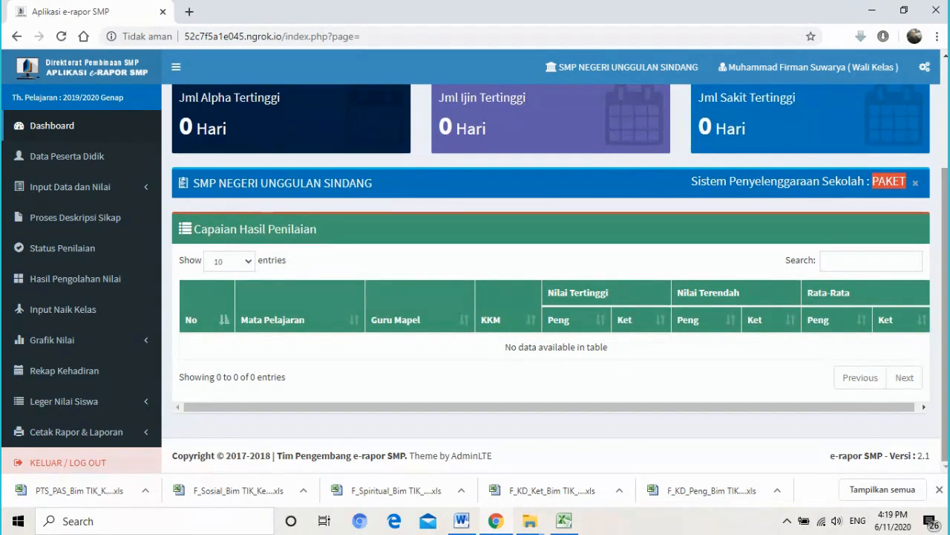
mouse_move(944, 395)
left_mouse_down()
mouse_move(945, 384)
mouse_move(943, 396)
left_mouse_up()
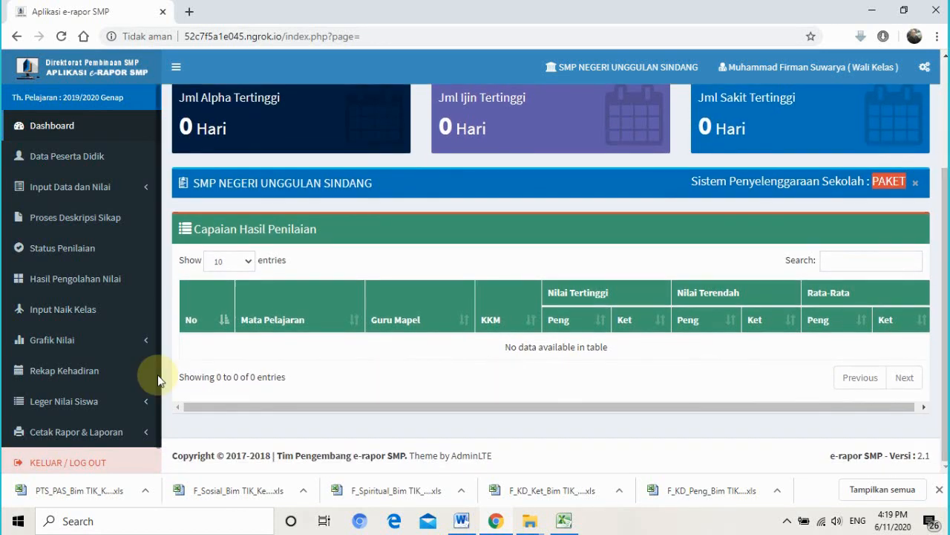
scroll(923, 321, "up", 3)
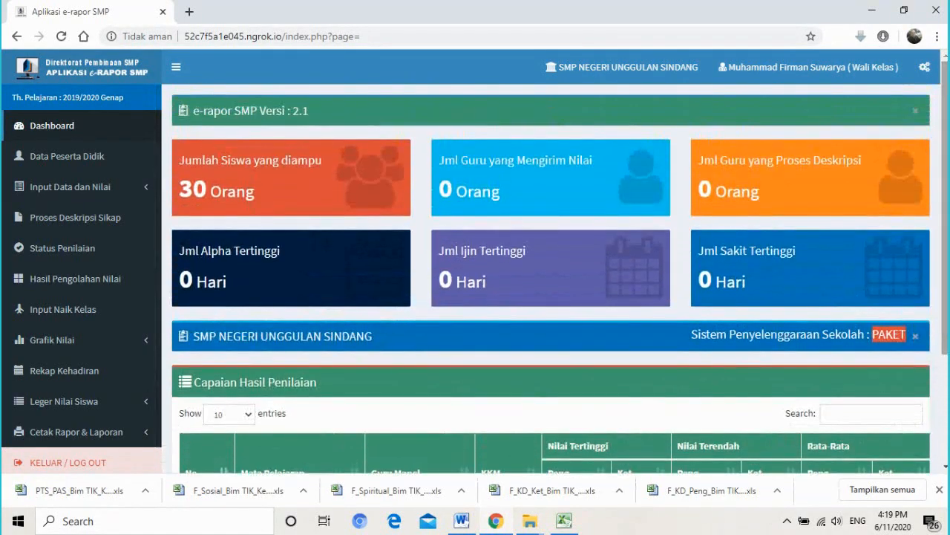
- Look over the Proses Deskripsi and Mengirim Nilai cards on the dashboard
mouse_move(944, 215)
left_mouse_down()
mouse_move(944, 257)
mouse_move(945, 213)
left_mouse_up()
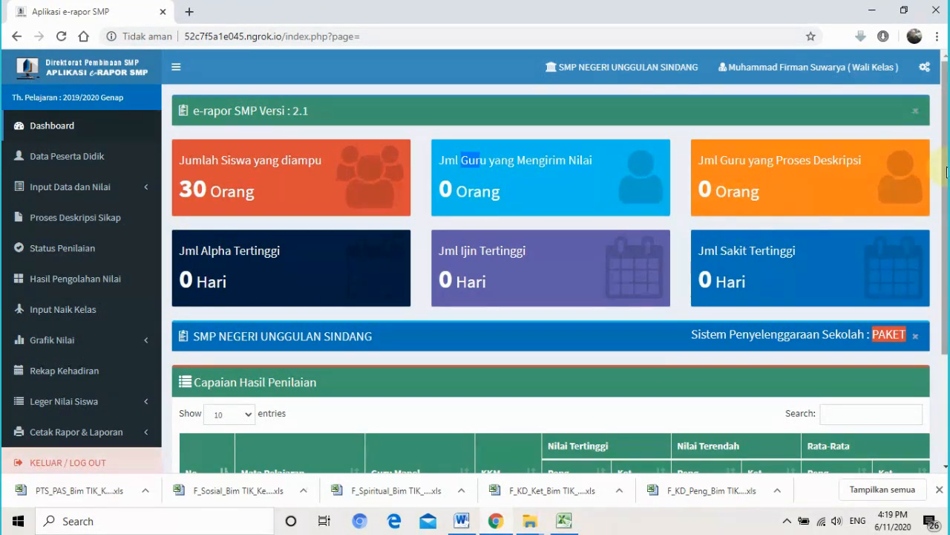
left_click_drag(944, 173, 944, 111)
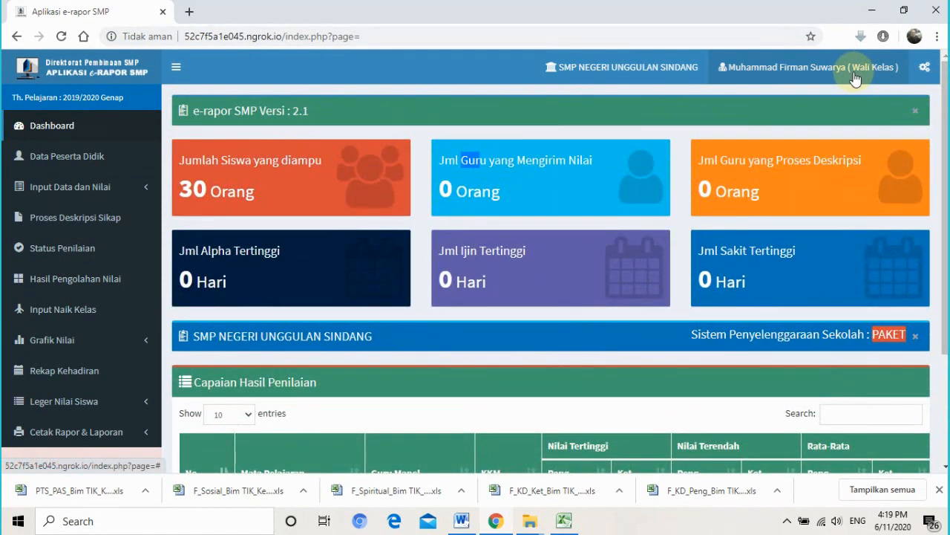
left_click_drag(945, 104, 943, 73)
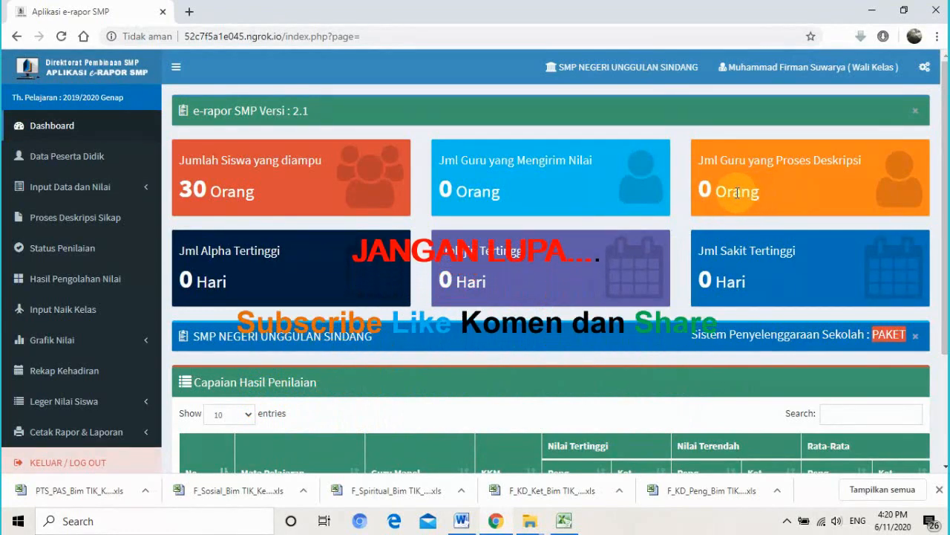
left_click_drag(717, 192, 768, 194)
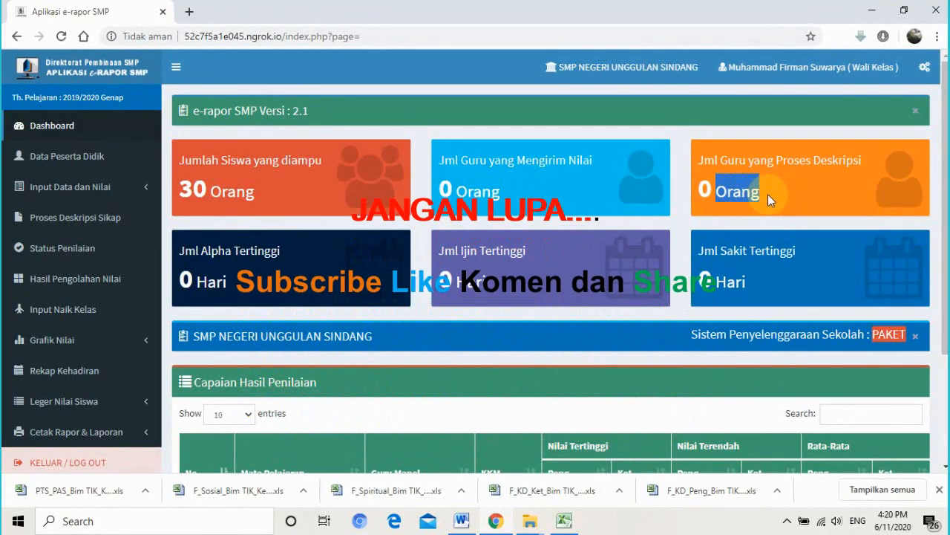
left_click_drag(703, 159, 812, 169)
left_click(825, 162)
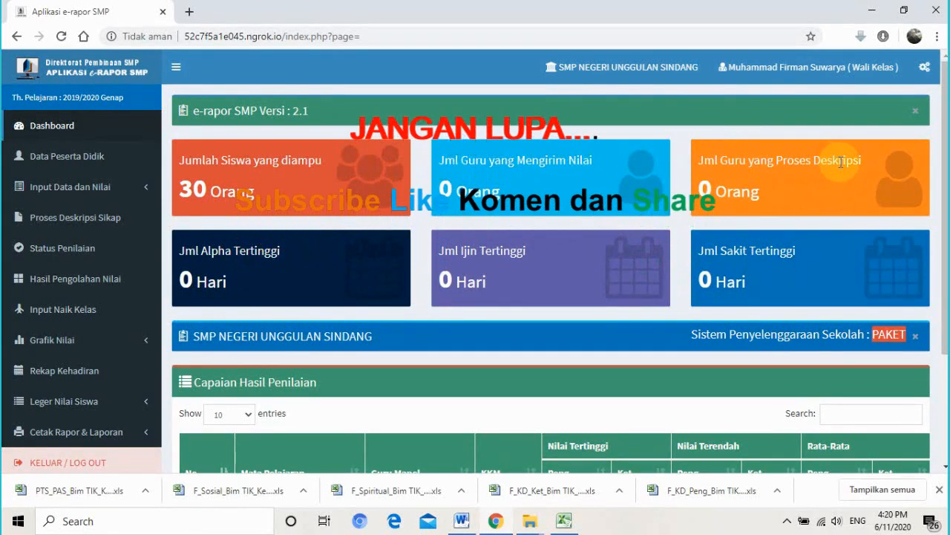
left_click_drag(862, 162, 763, 154)
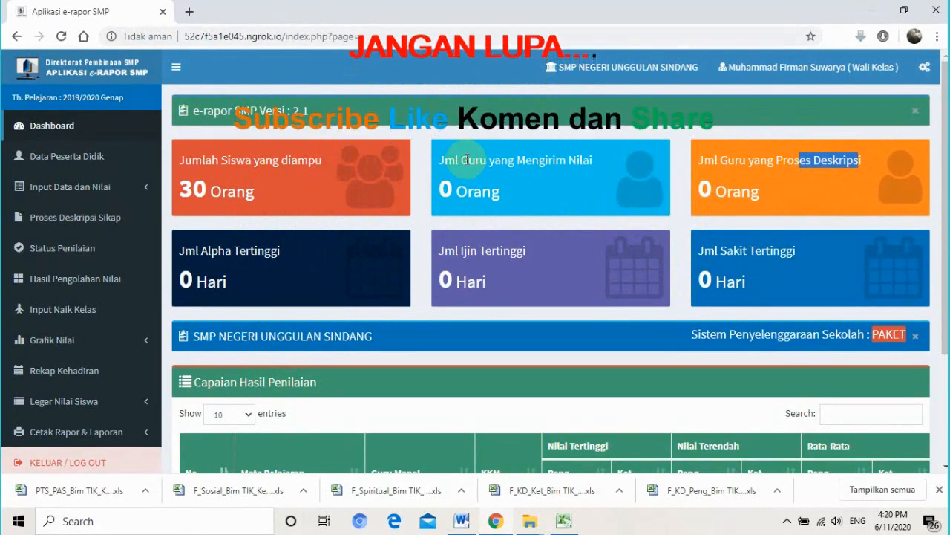
left_click_drag(466, 160, 556, 163)
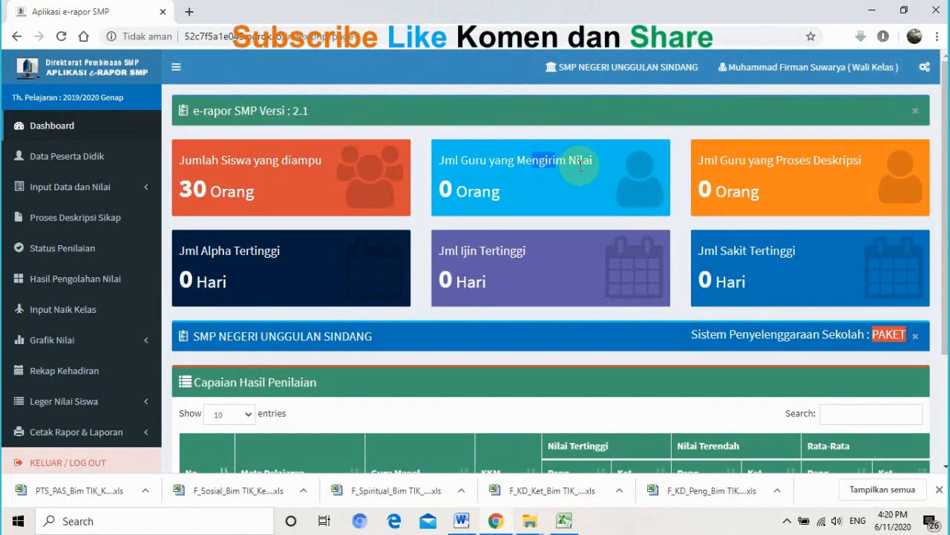
left_click(577, 164)
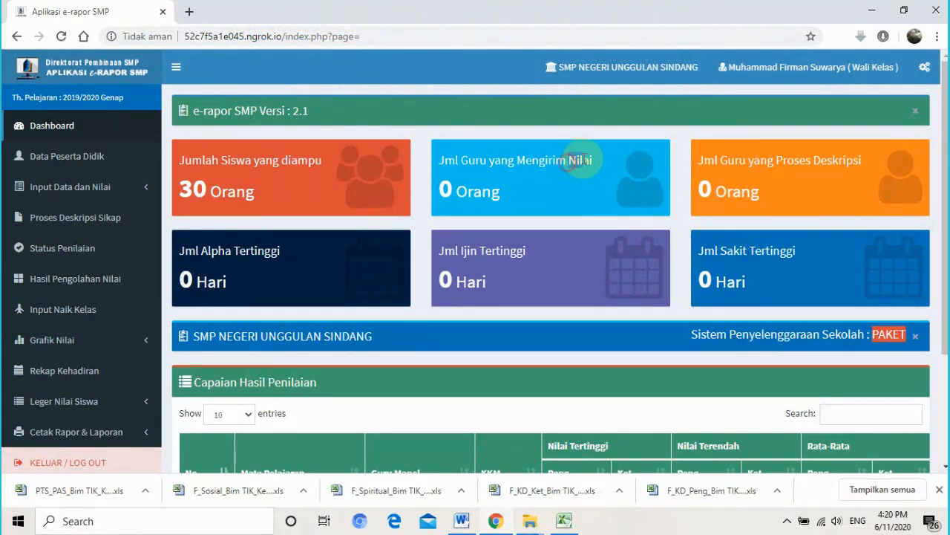
left_click_drag(528, 165, 562, 162)
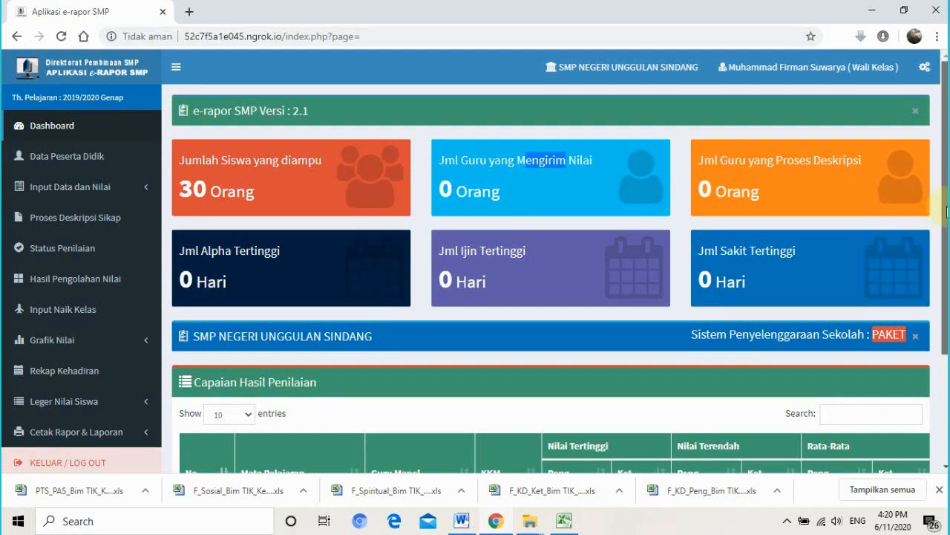
left_click_drag(945, 167, 939, 140)
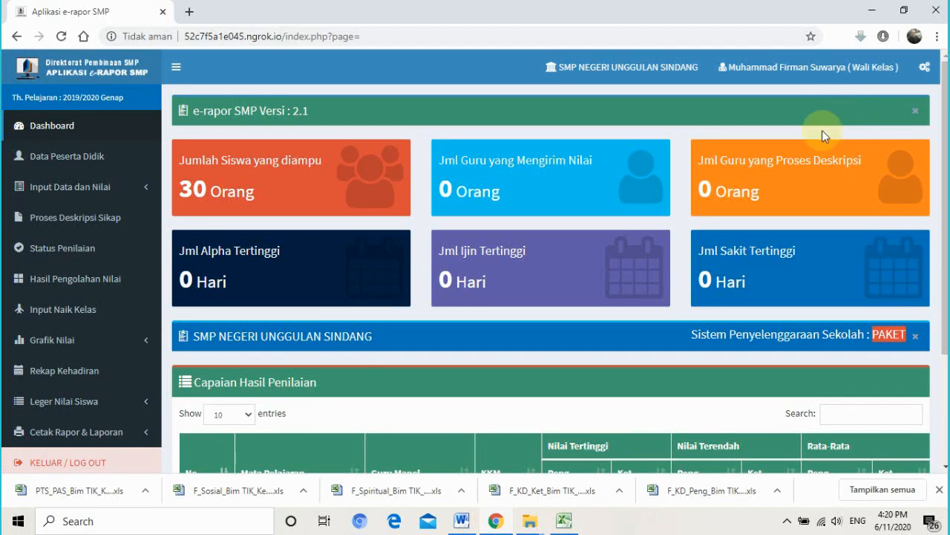
- Minimize Chrome, Excel, the File Explorer windows and Word to reveal the desktop
left_click(871, 11)
left_click(870, 10)
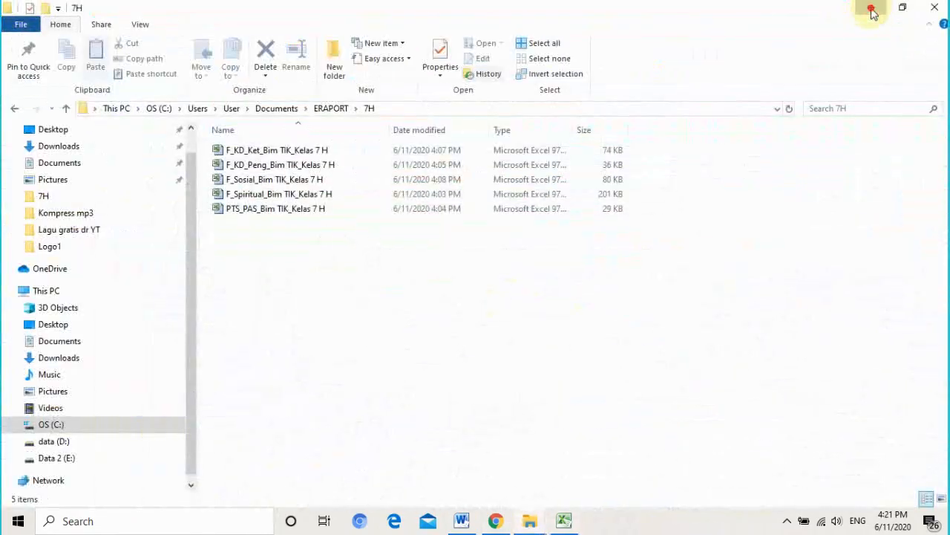
left_click(871, 10)
left_click(871, 10)
left_click(871, 11)
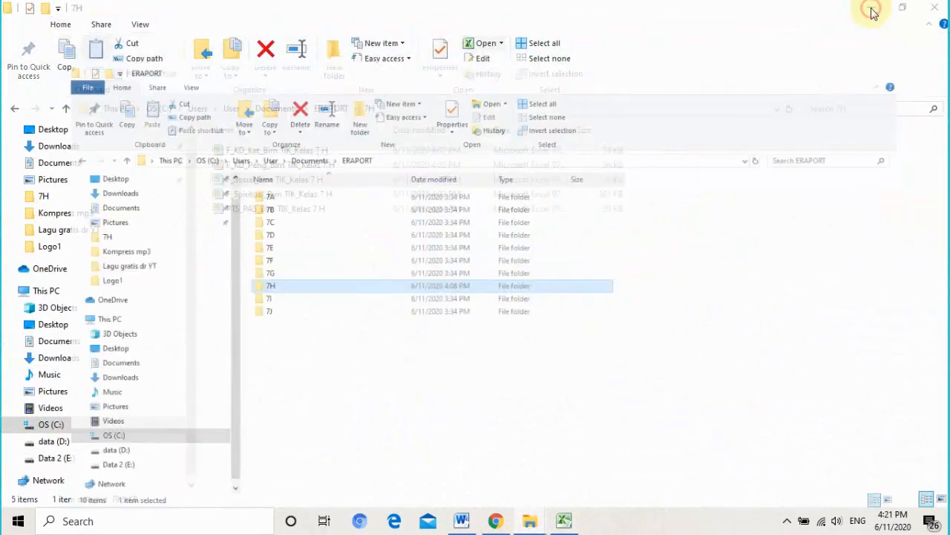
left_click(871, 10)
left_click(871, 11)
left_click(871, 10)
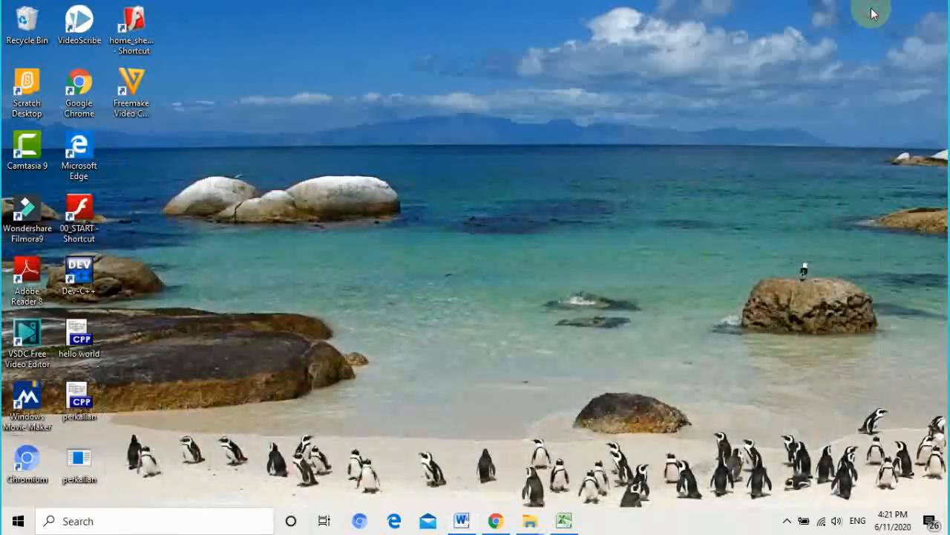